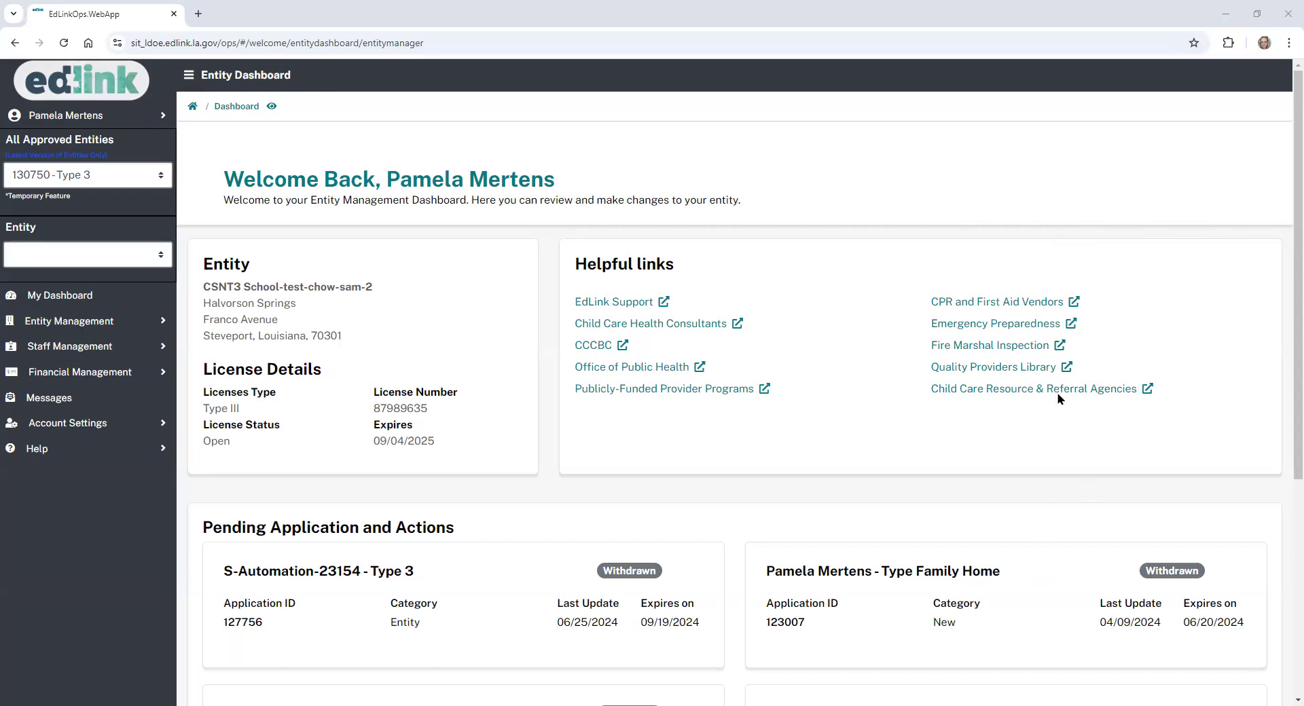
- Expand Staff Management in the sidebar and go to the Staffing Dashboard
click(132, 352)
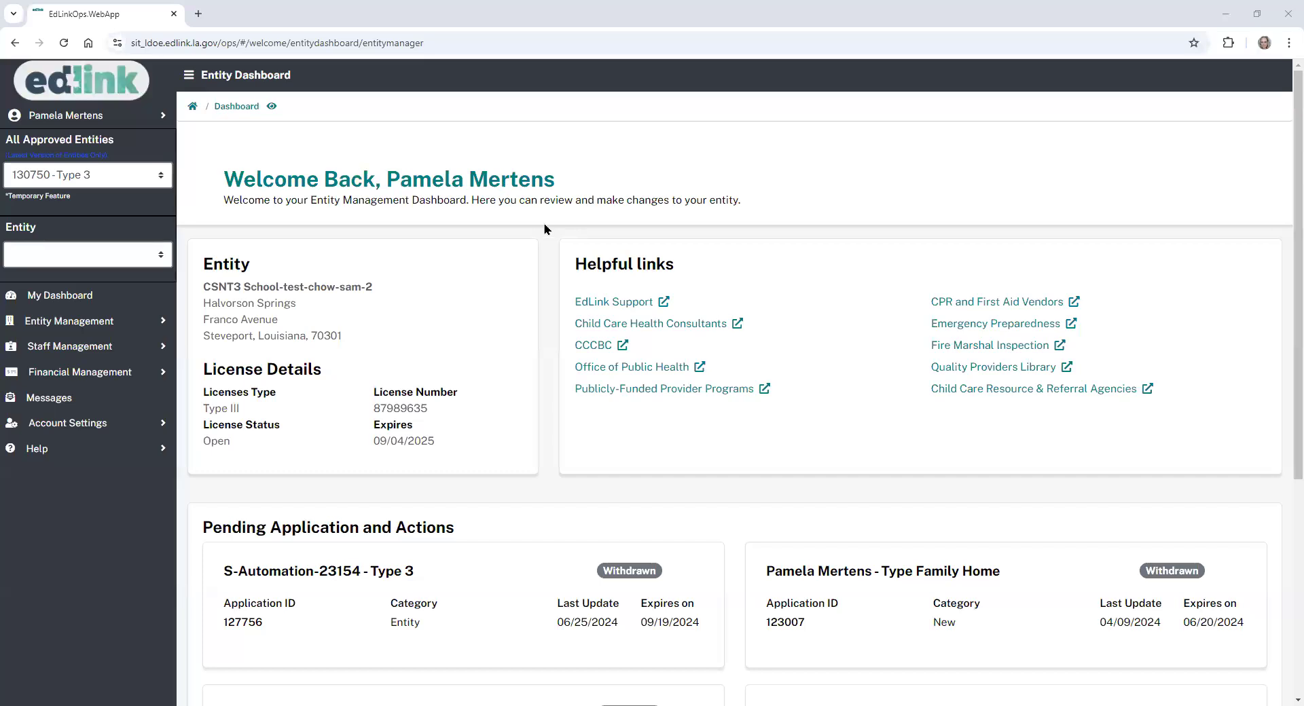
click(159, 349)
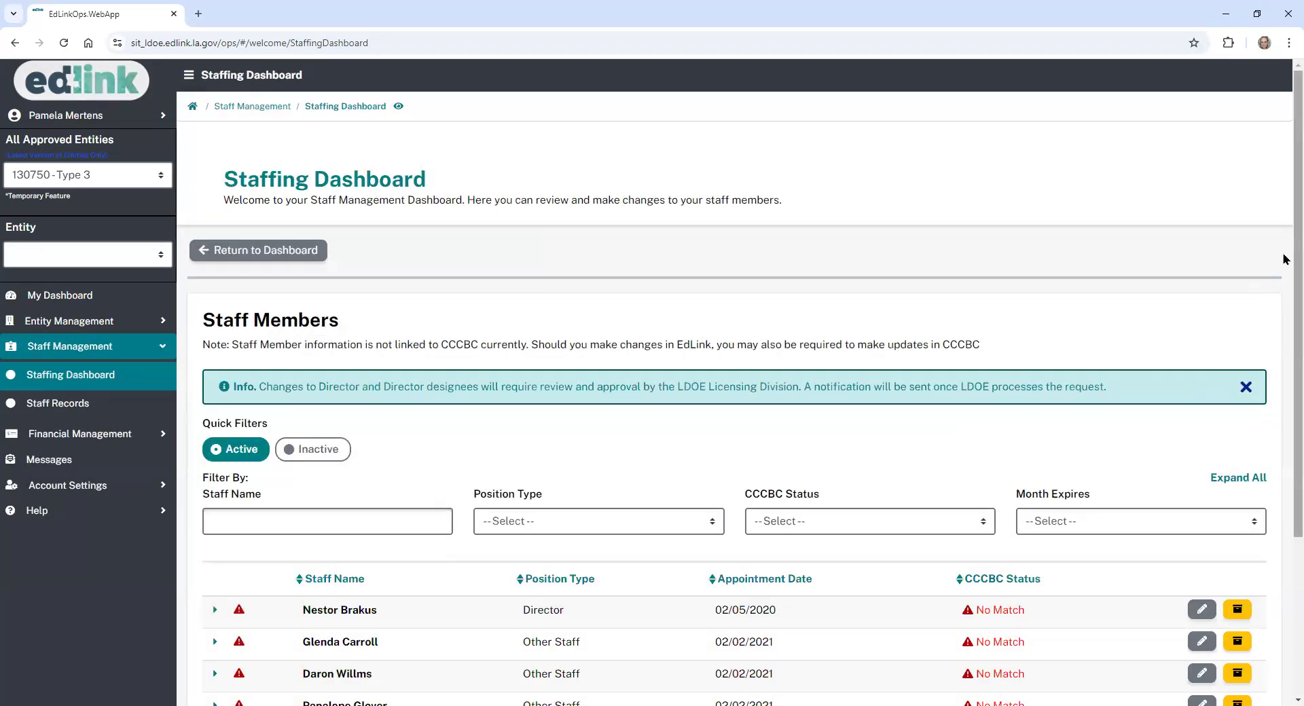
- Scroll down the Staffing Dashboard, then go to Staff Records under Staff Management
scroll(1286, 261, down, 1)
scroll(740, 408, down, 1)
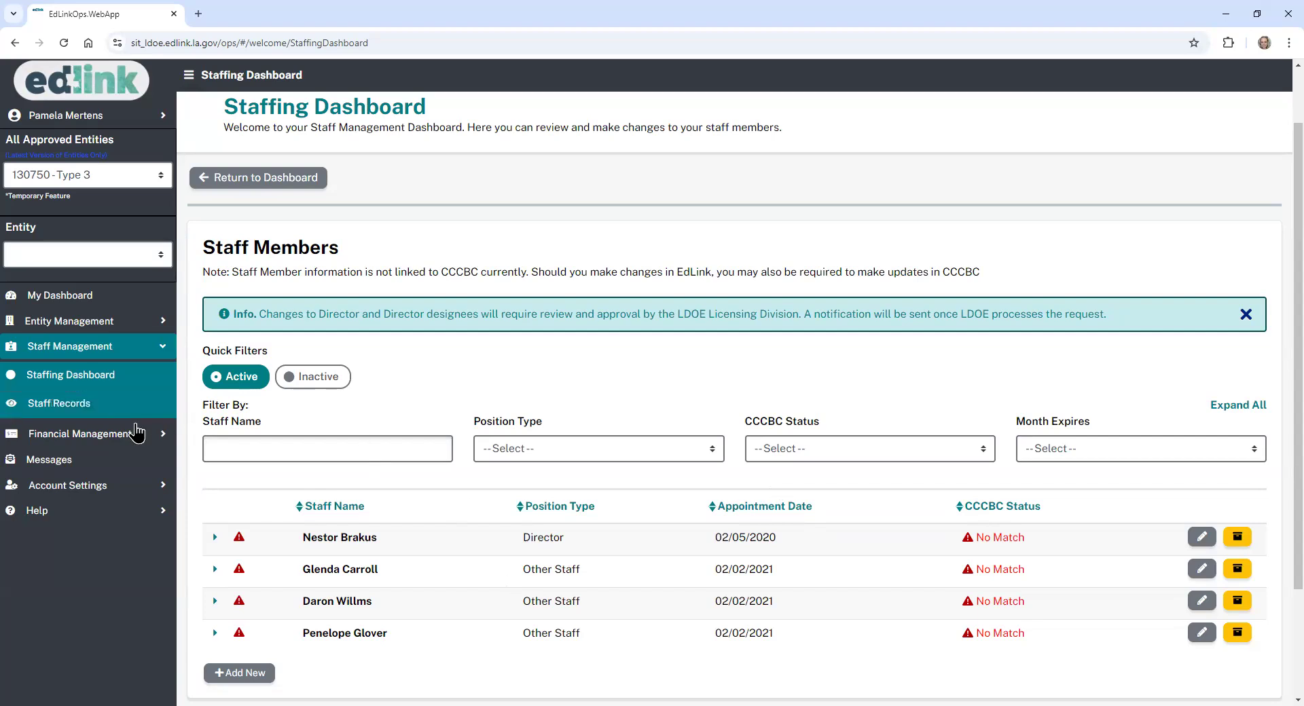
click(117, 404)
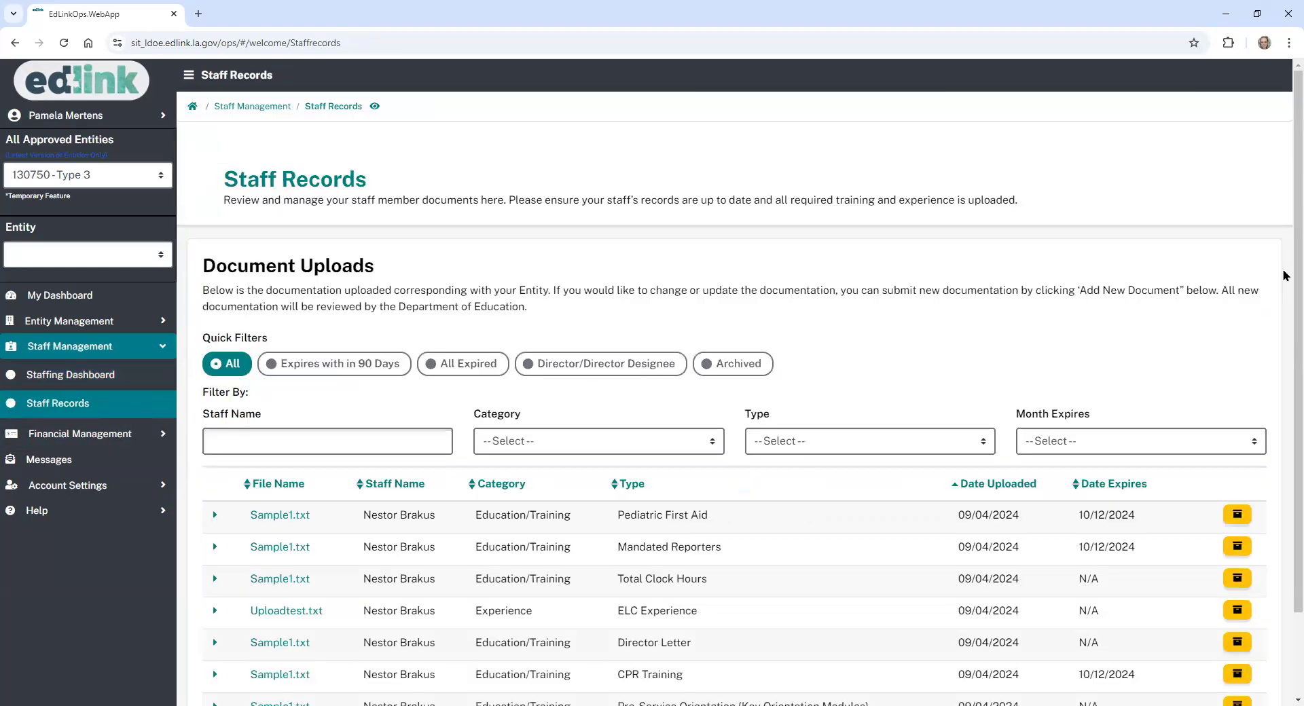
scroll(1285, 277, down, 2)
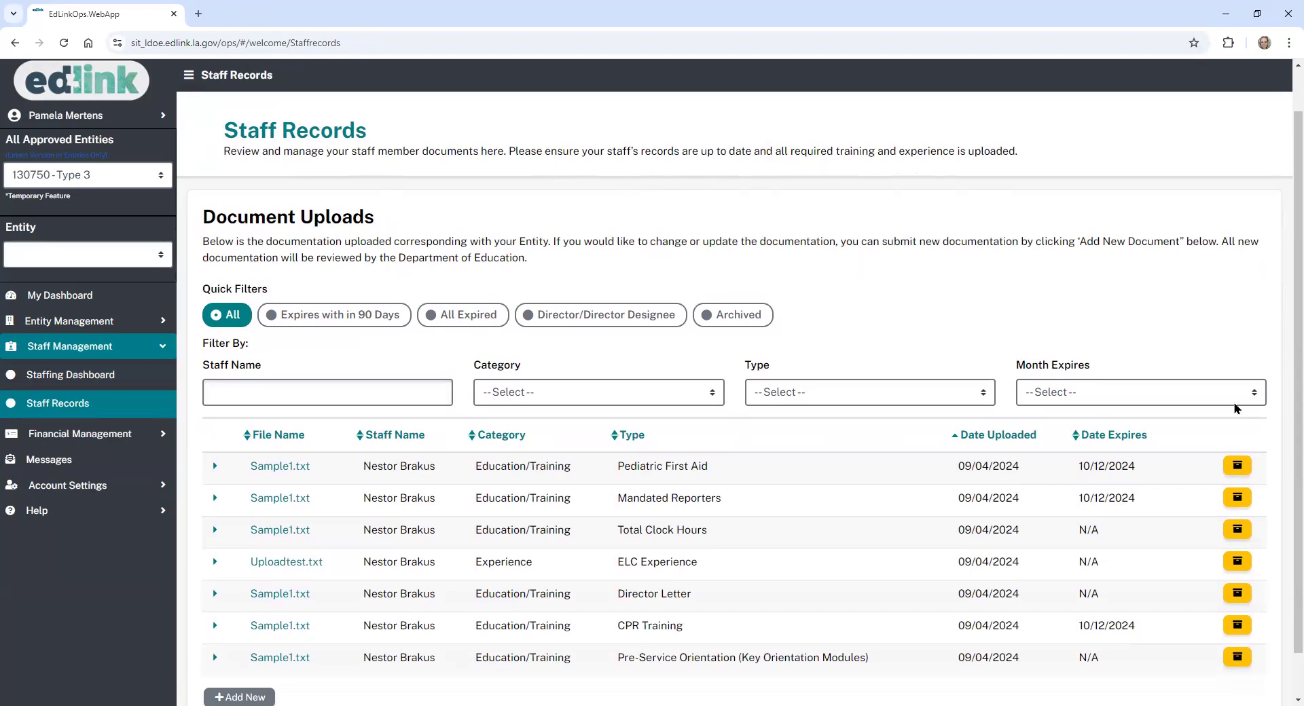
scroll(1284, 378, down, 1)
scroll(1283, 377, down, 1)
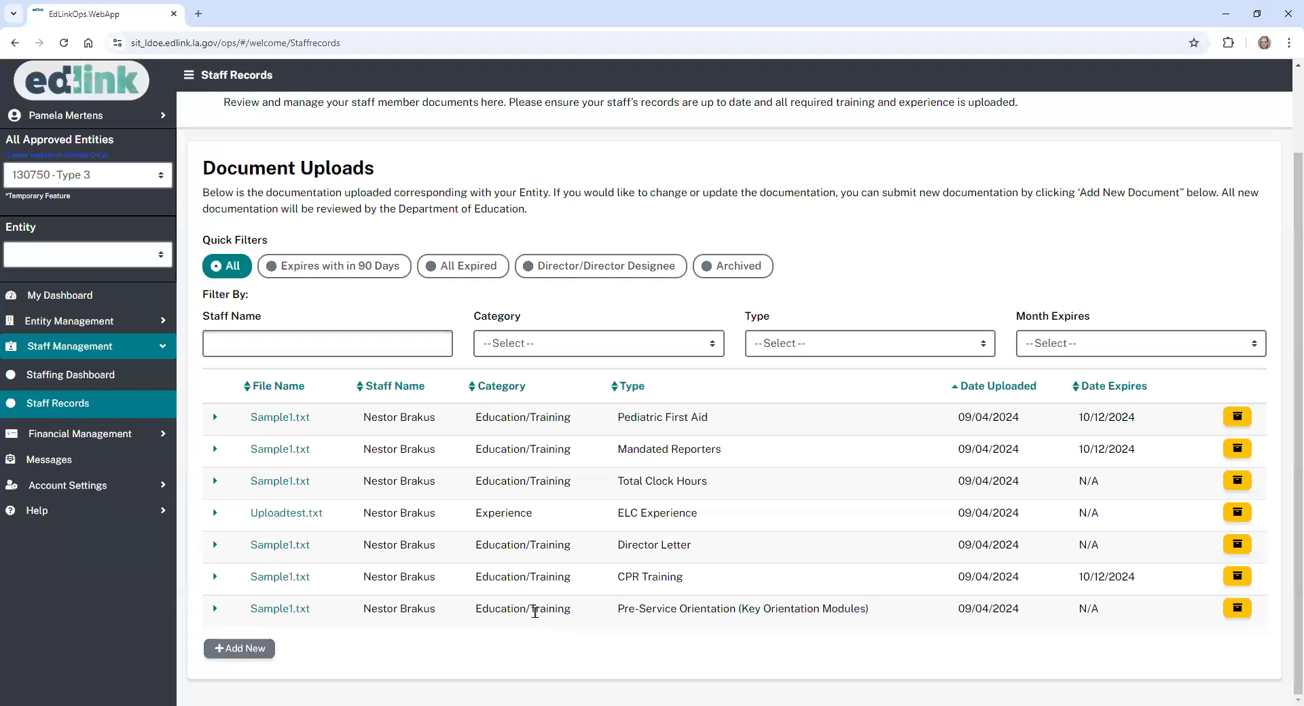
- Browse the Experience and Education/Training category filters, then apply the Expires within 90 Days filter
click(597, 351)
click(551, 425)
click(837, 450)
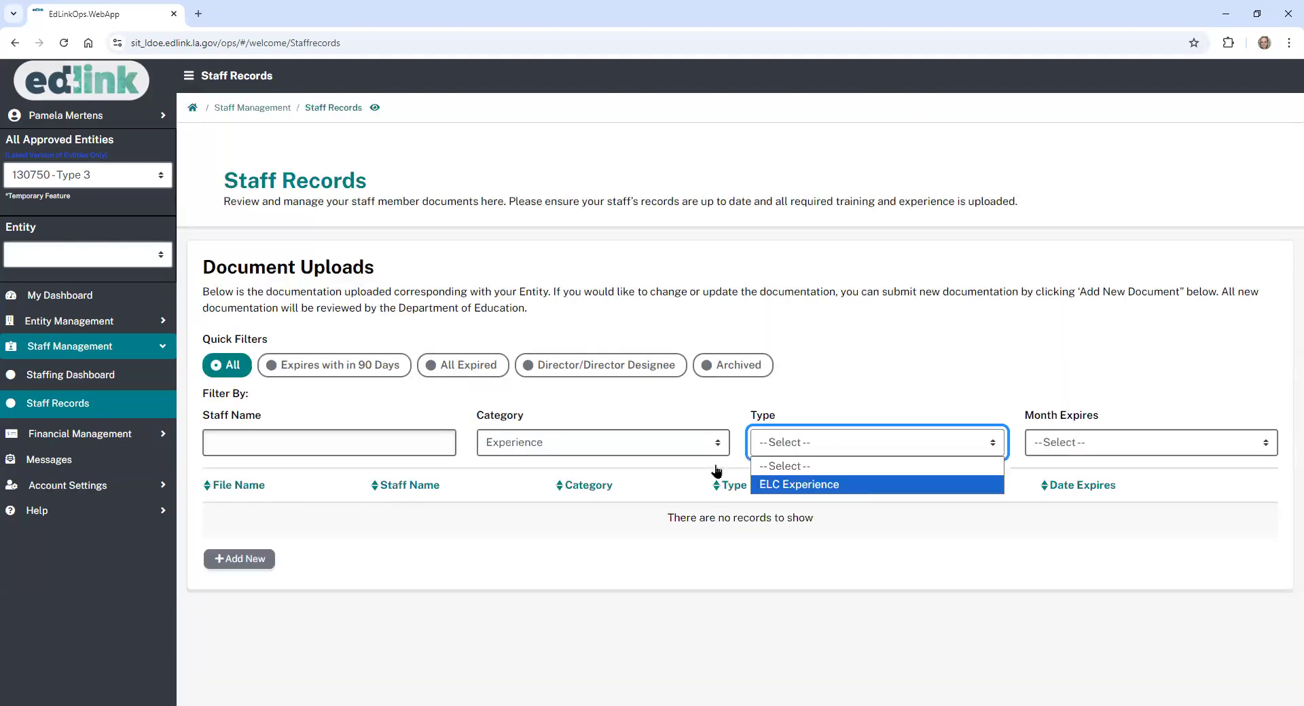
click(601, 443)
click(622, 484)
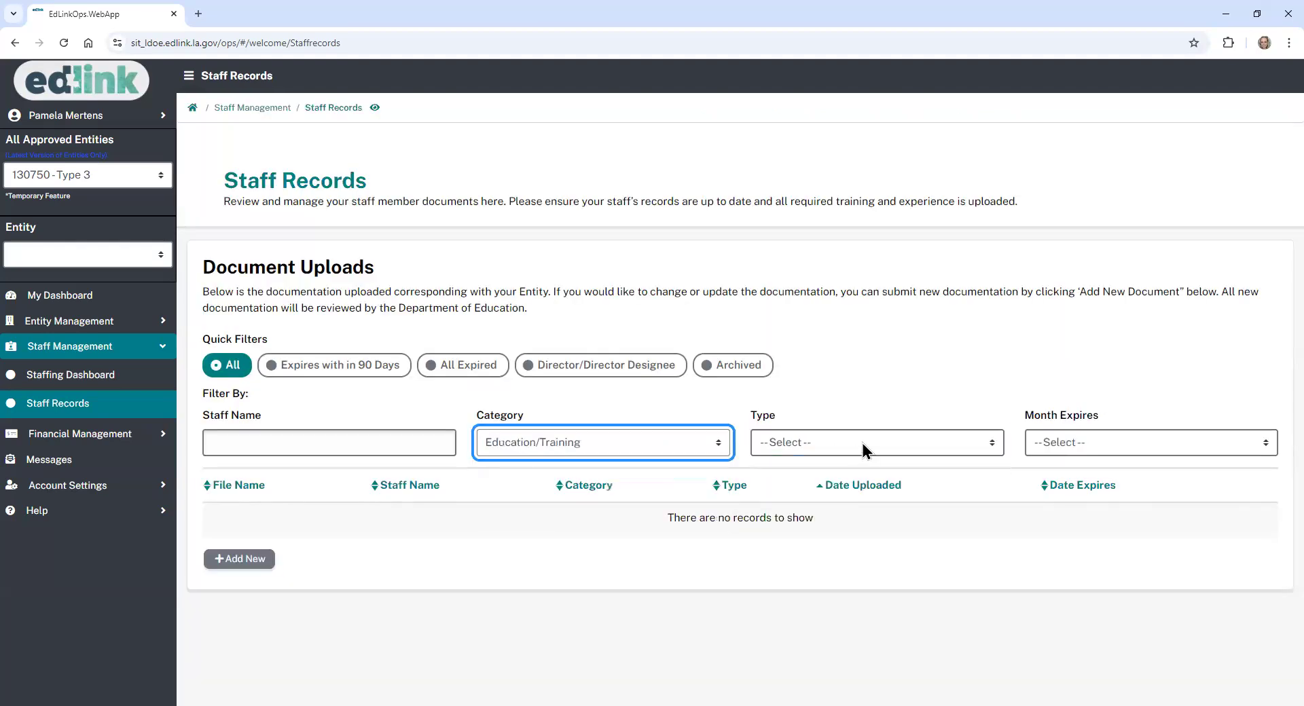
click(863, 443)
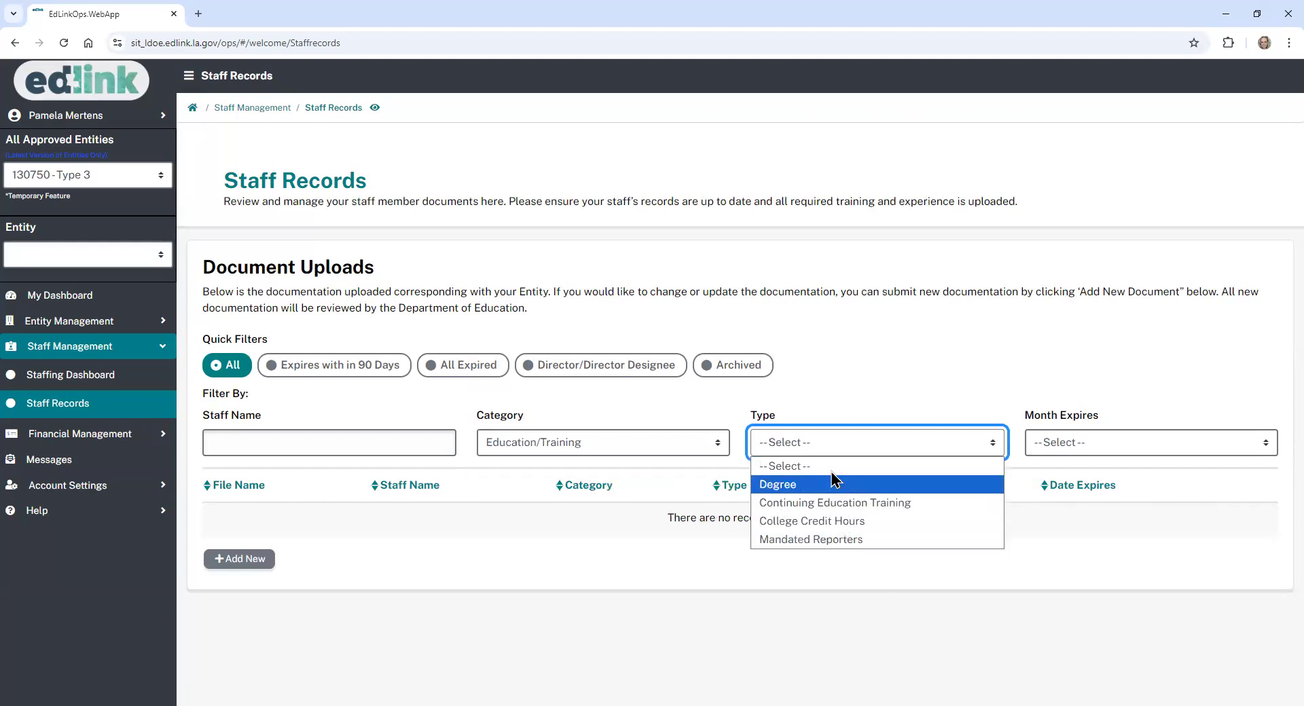
click(820, 398)
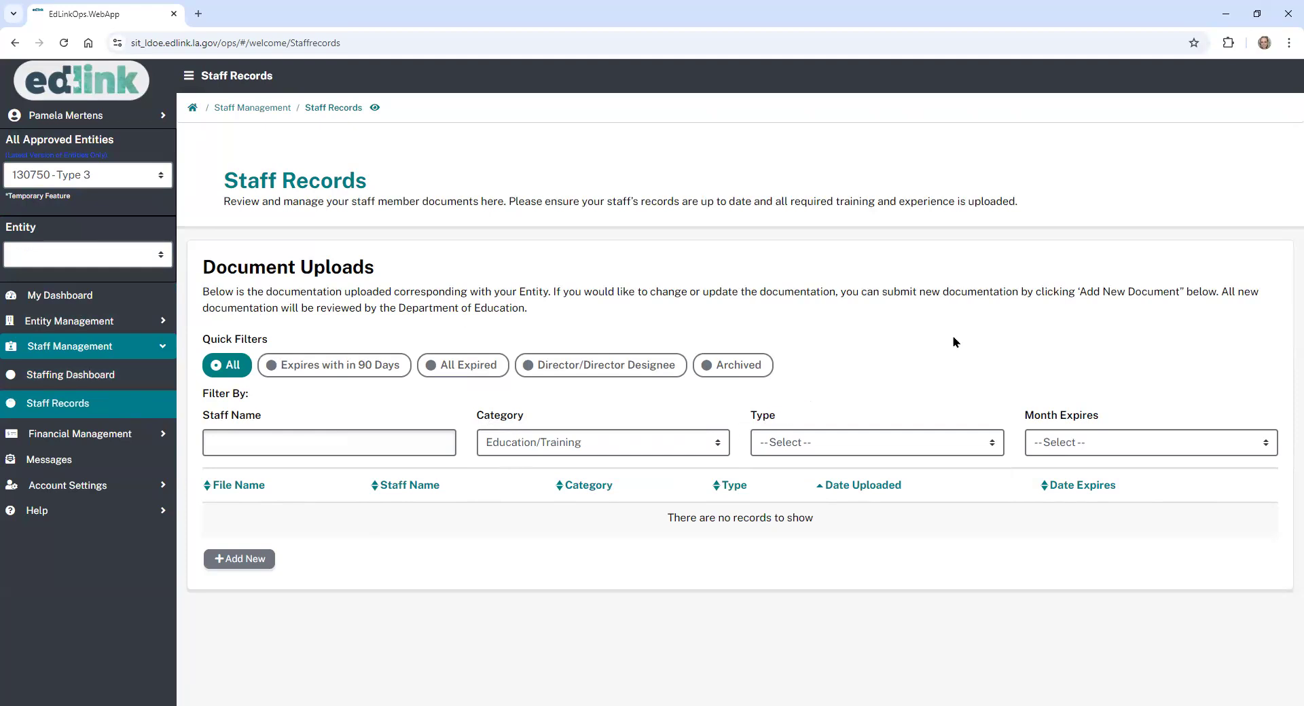
click(330, 367)
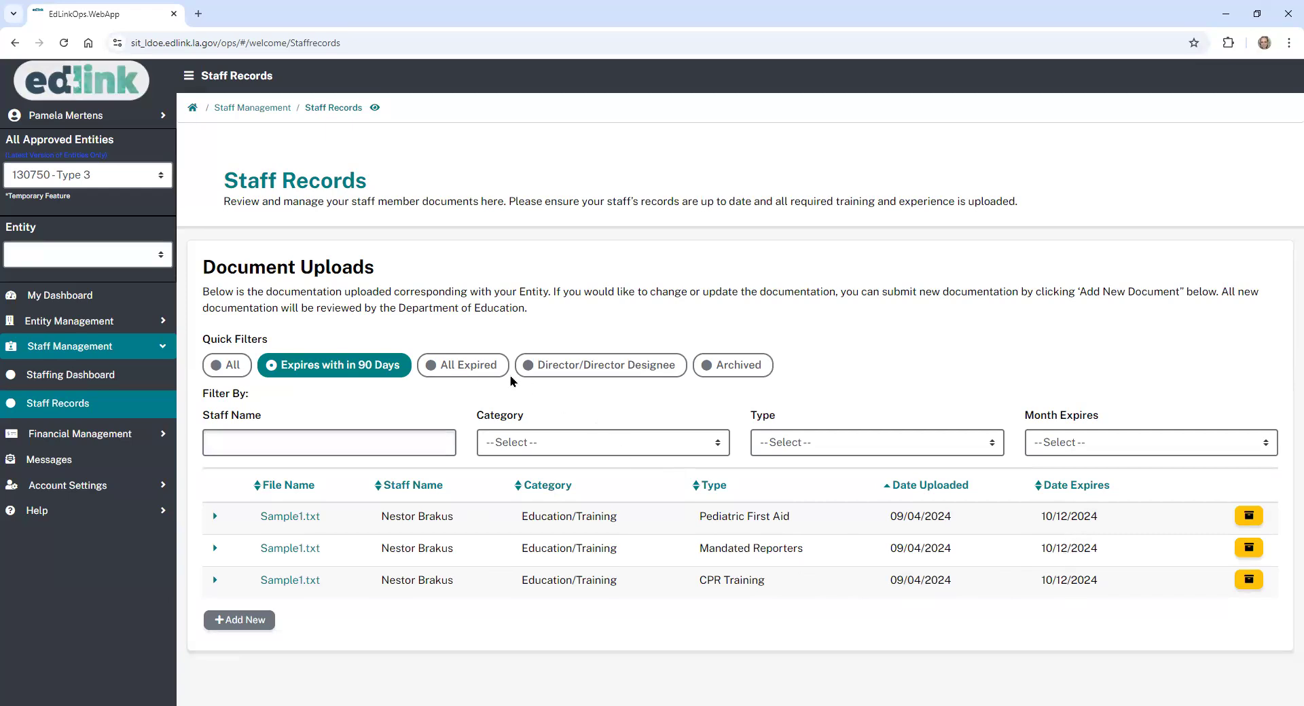
- Switch the document list to All Expired, then to Director/Director Designee
click(478, 367)
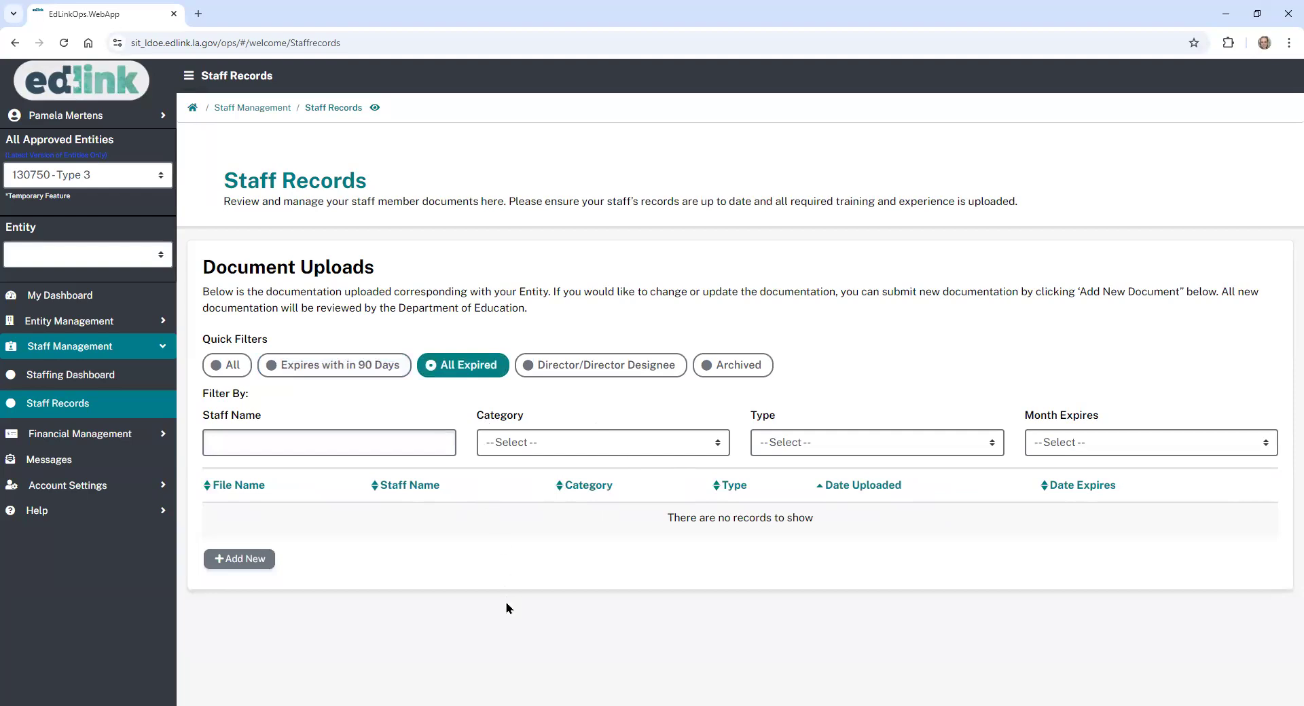
click(619, 366)
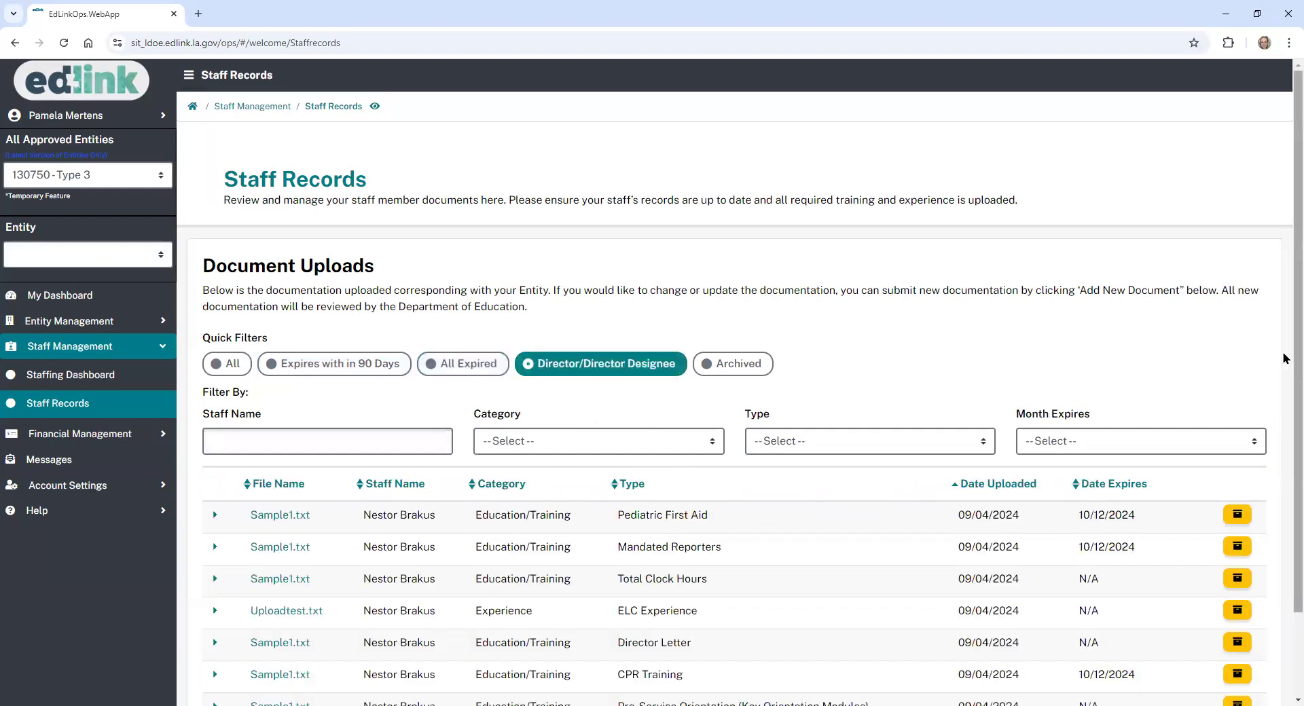
scroll(1290, 361, down, 2)
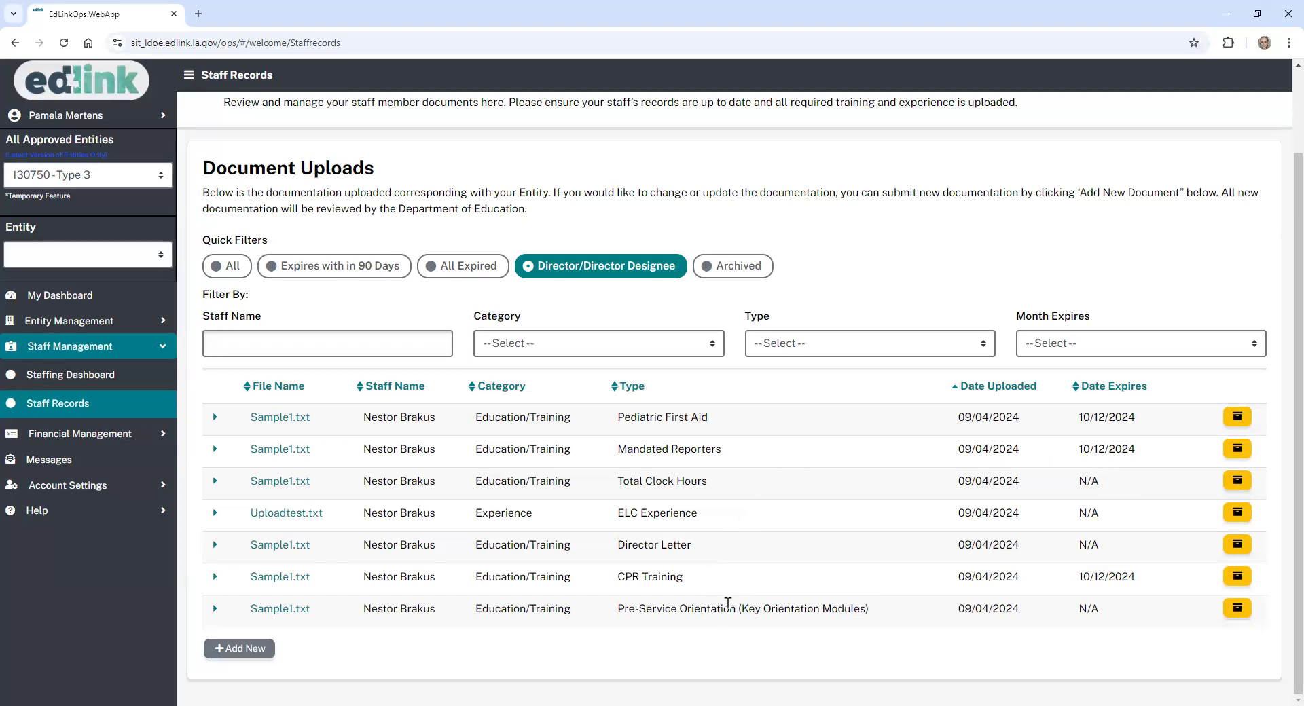
- Check Archived, Expires within 90 Days and All Expired, then return to Director/Director Designee
click(733, 267)
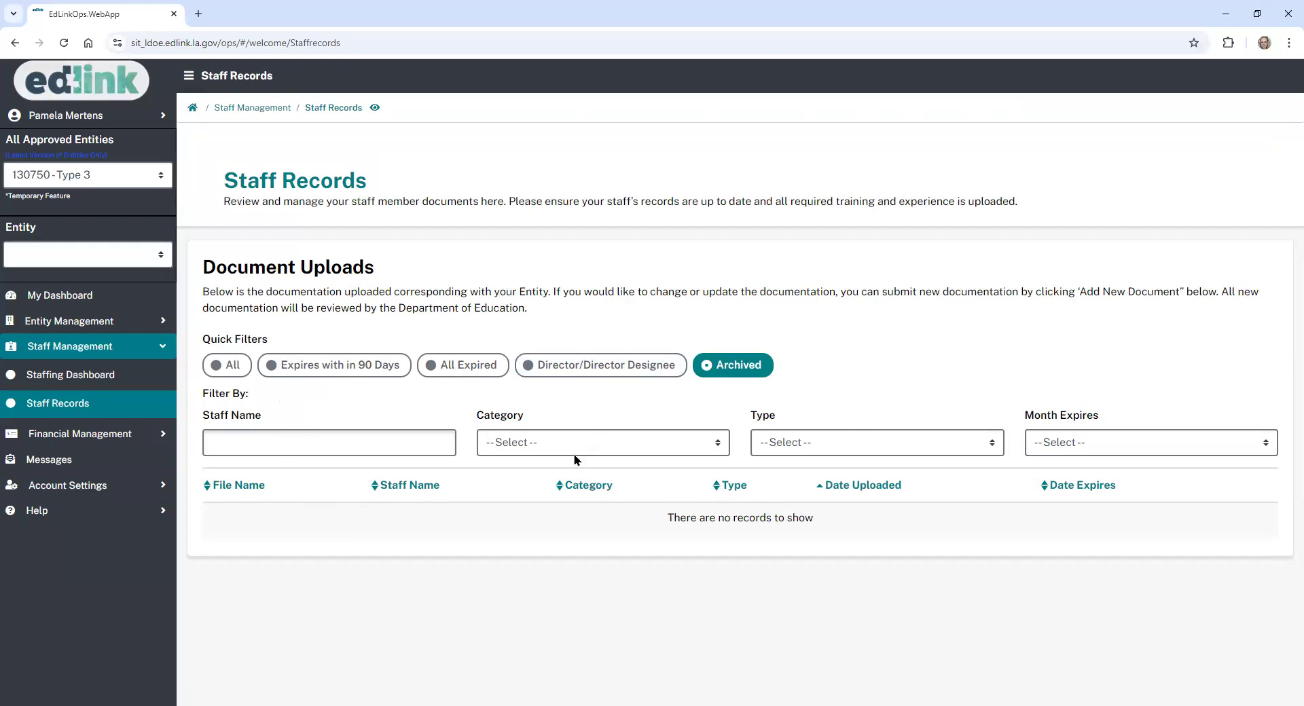
click(319, 365)
click(462, 364)
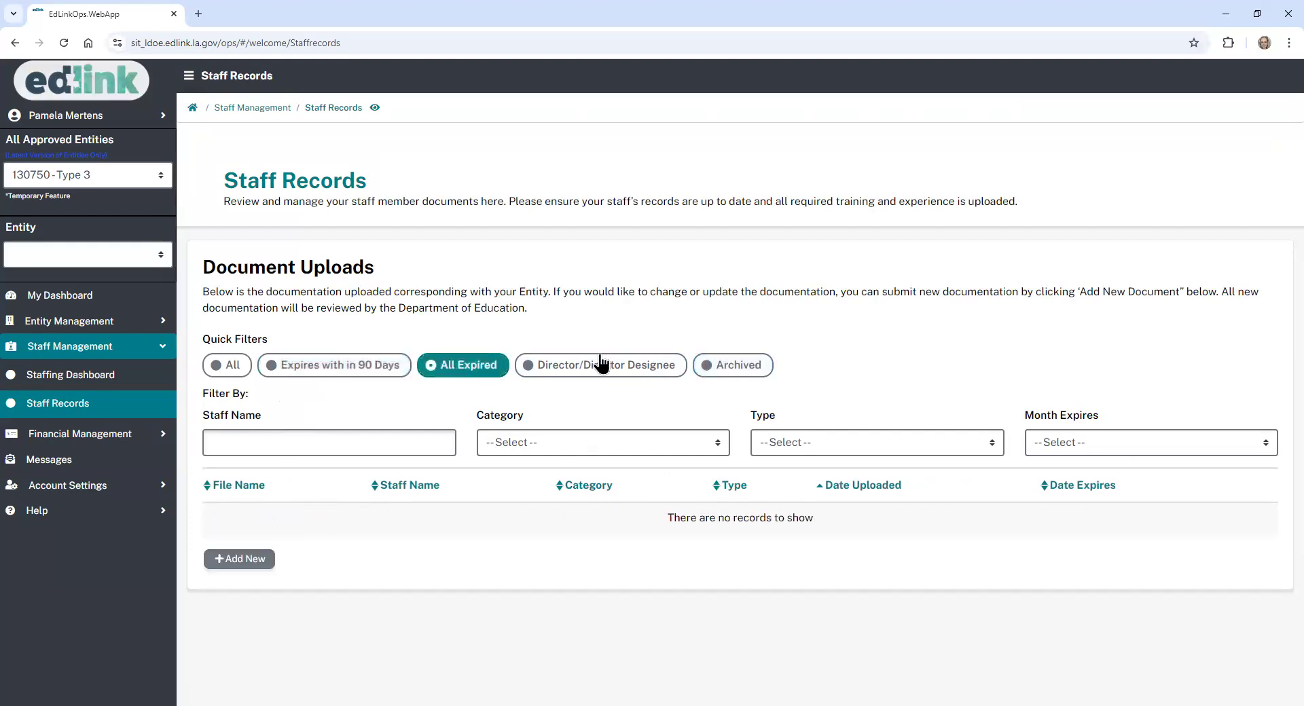
click(602, 365)
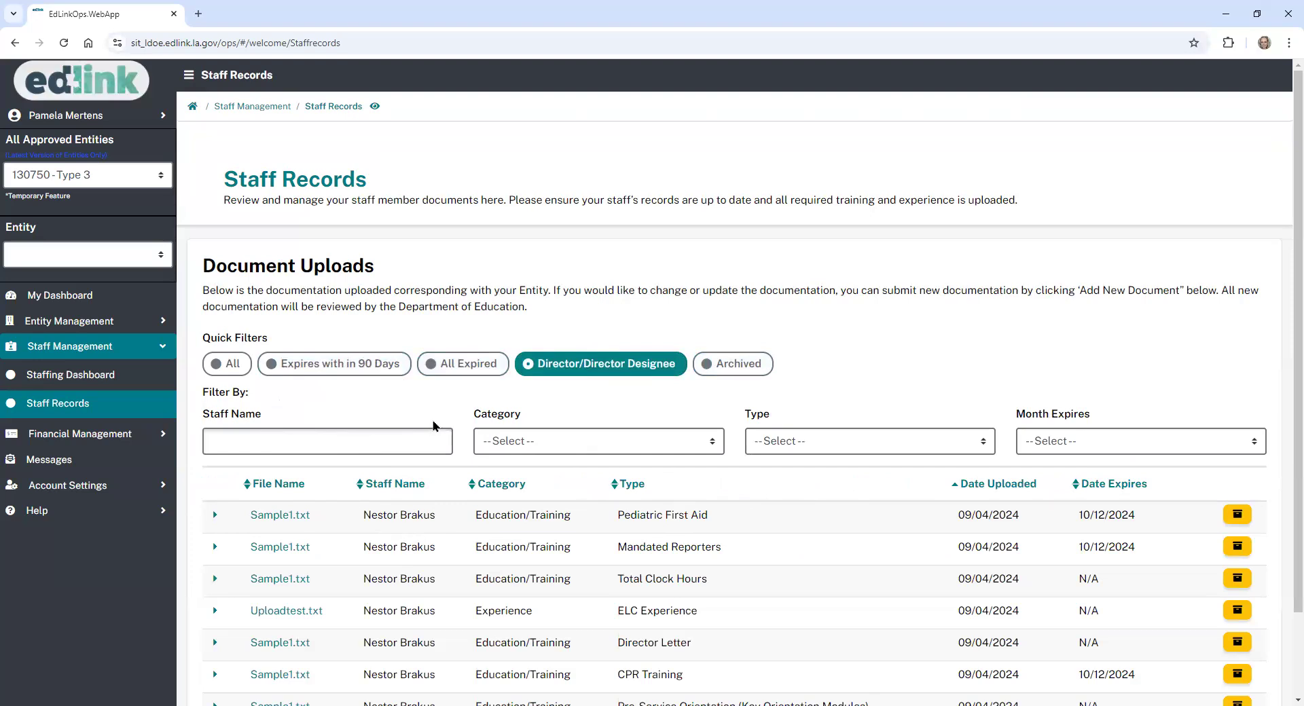
scroll(1287, 275, down, 2)
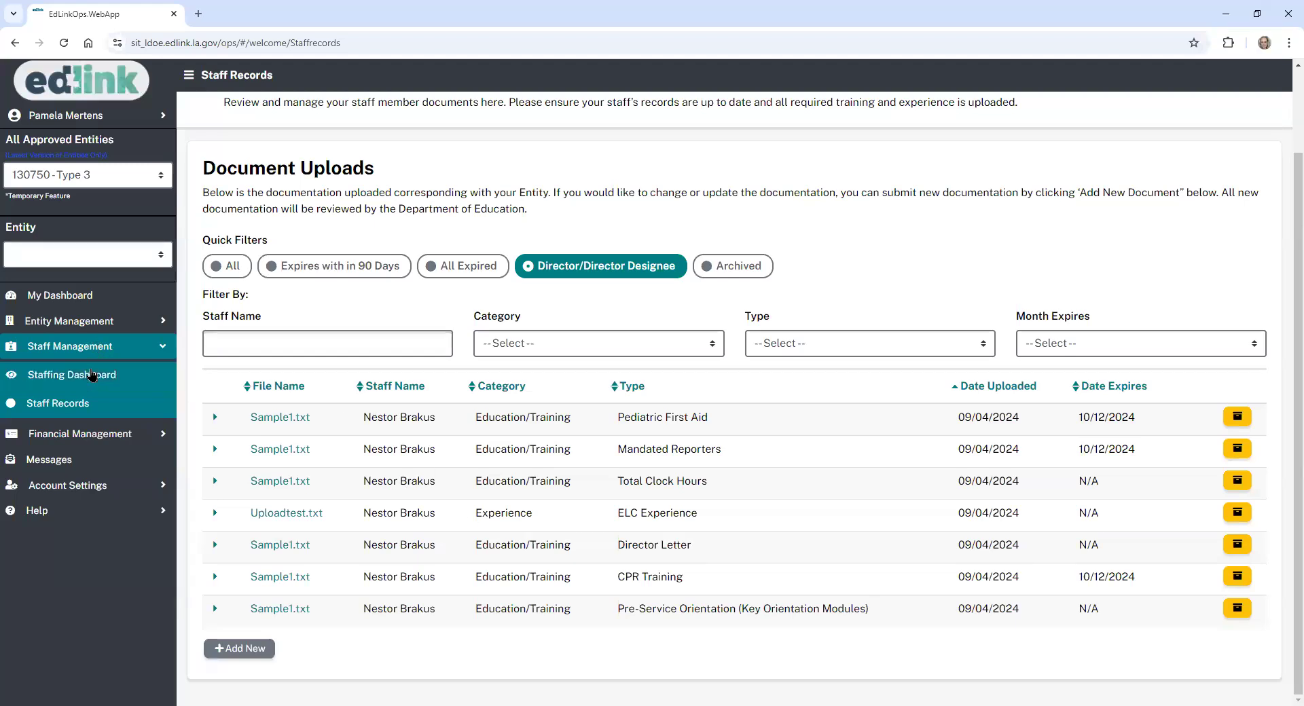
- Return to the Staffing Dashboard and check the missing-documentation warnings on the Staff Members rows
click(93, 375)
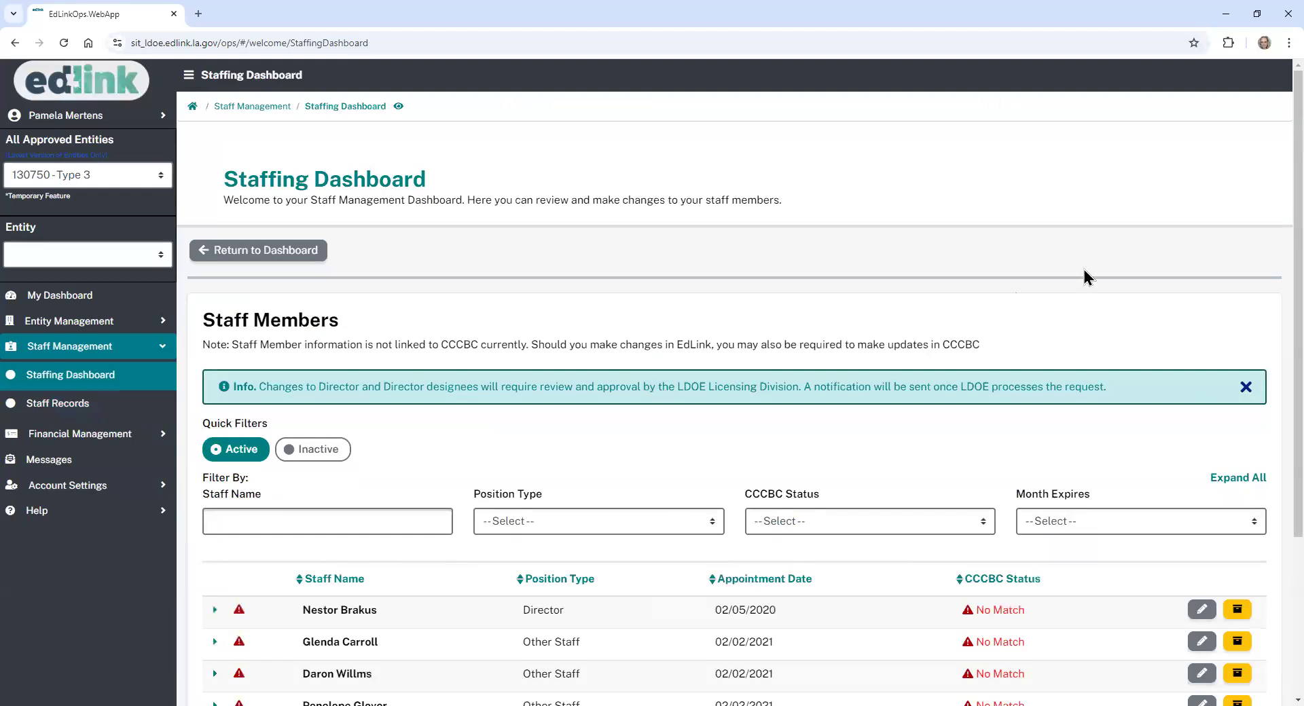
scroll(1275, 203, down, 3)
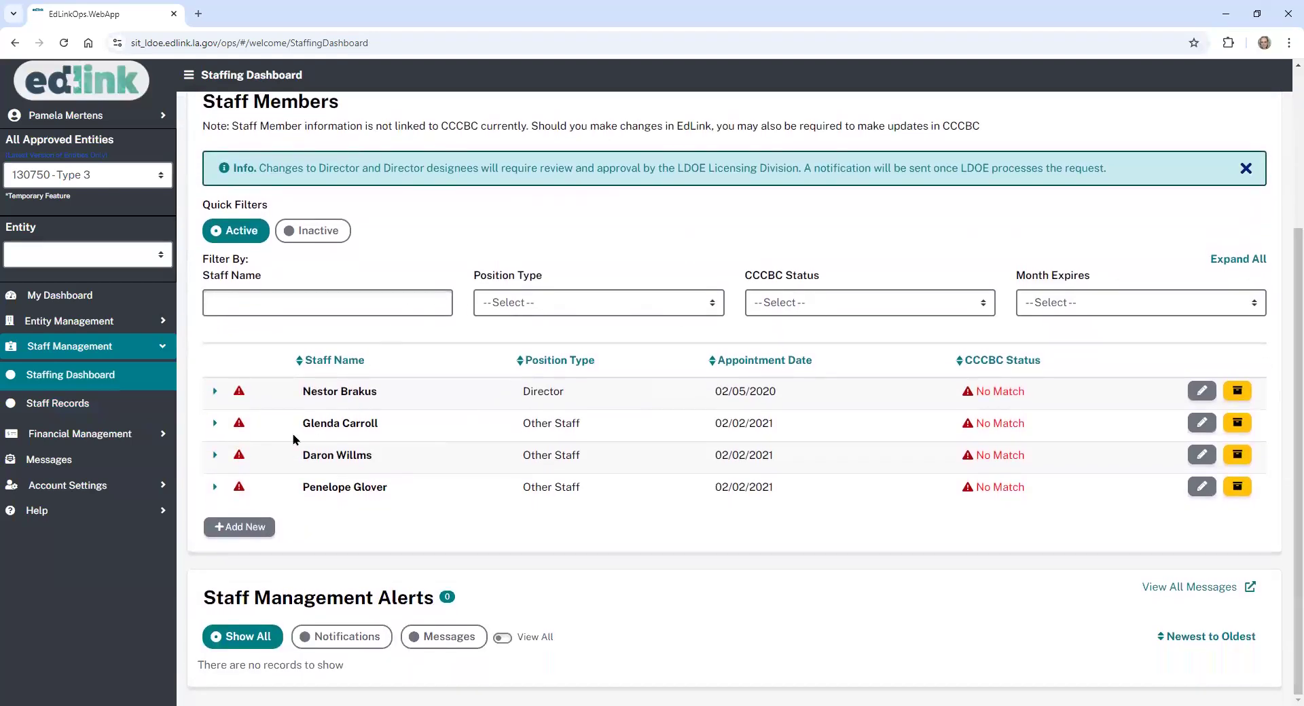
mouse_move(239, 398)
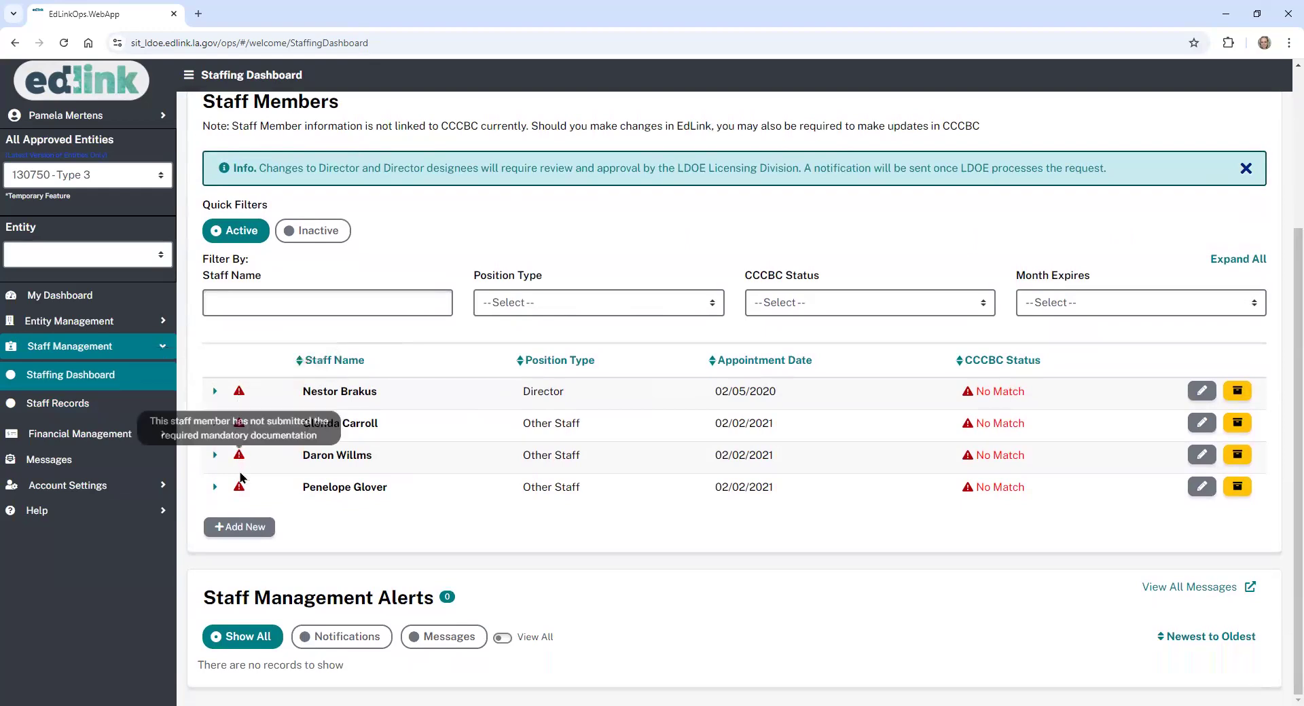
mouse_move(235, 497)
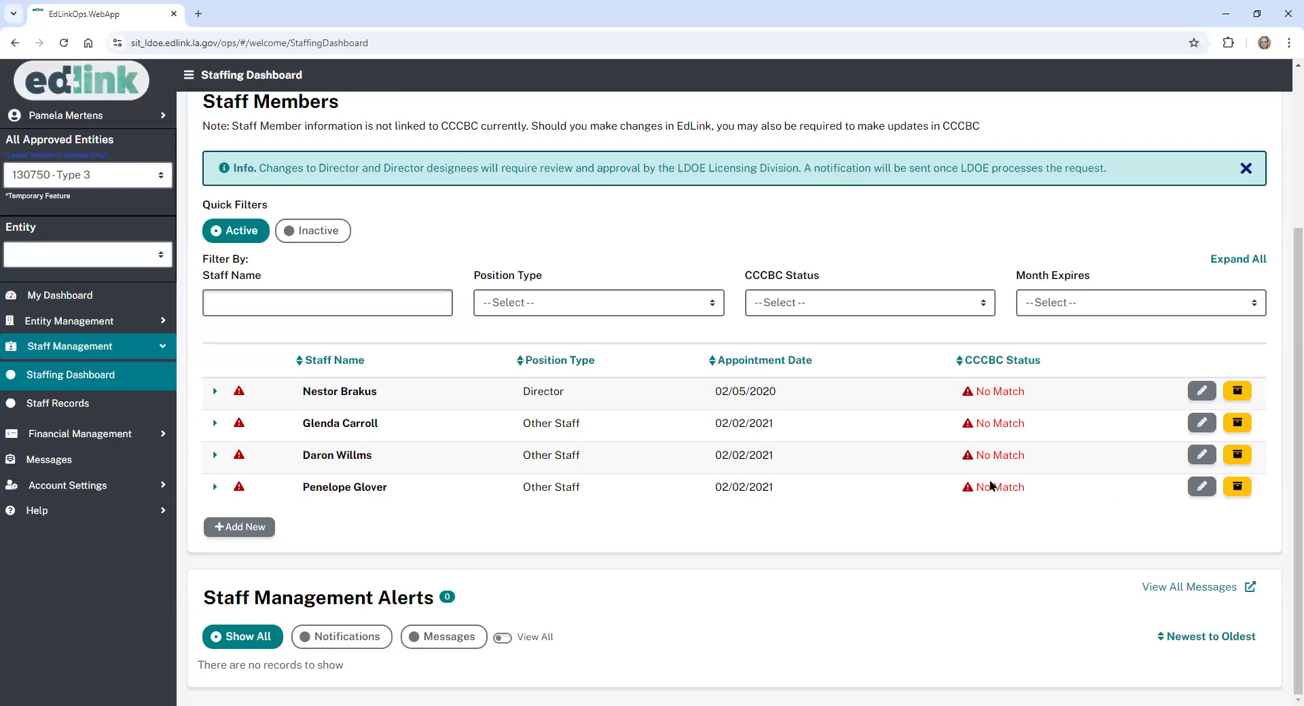
- Edit the fourth staff row (Other Staff, 02/02/2021) and continue past the staffing change alert
click(1203, 487)
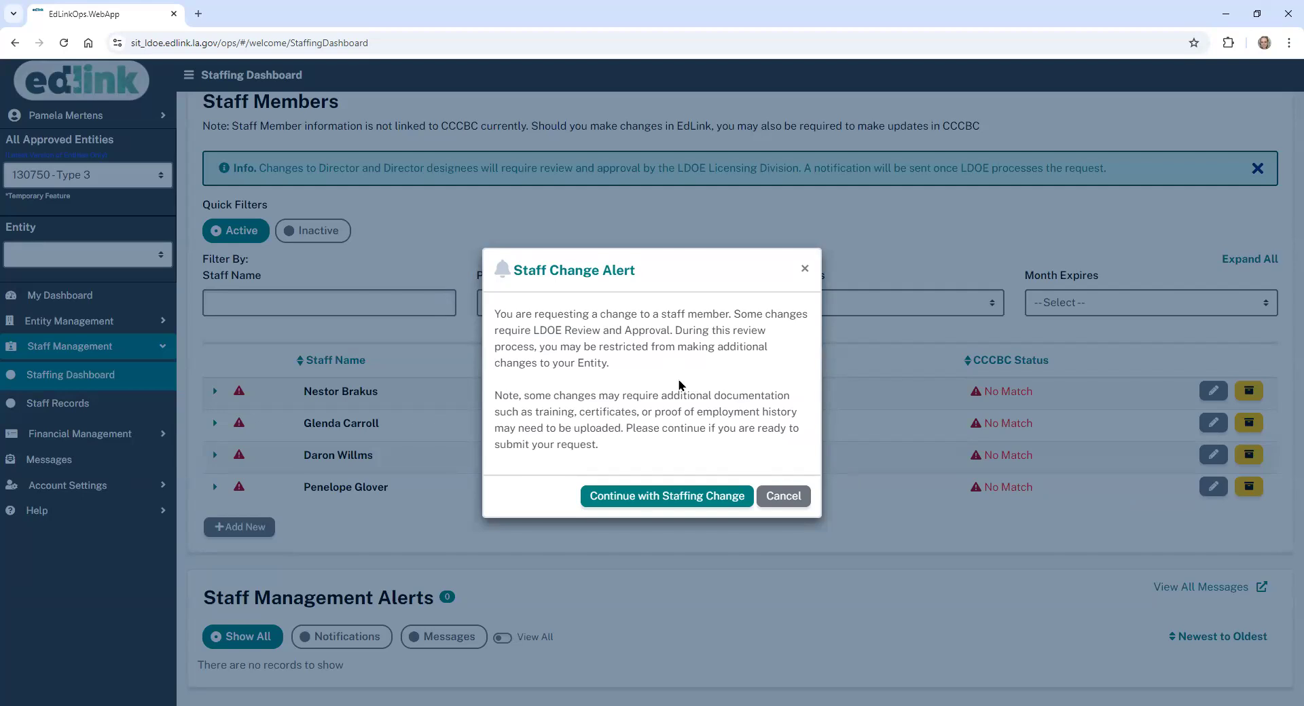
click(682, 500)
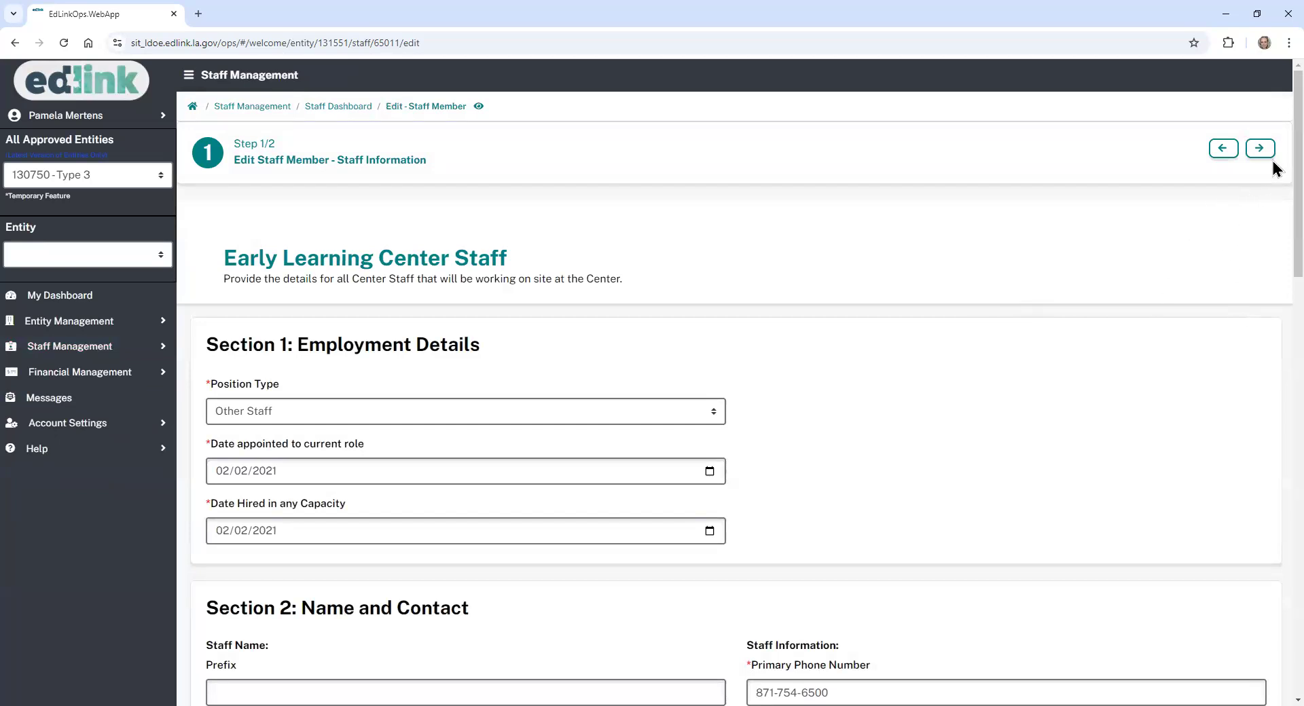
- Change the Position Type from Other Staff to Teacher
scroll(1298, 170, down, 2)
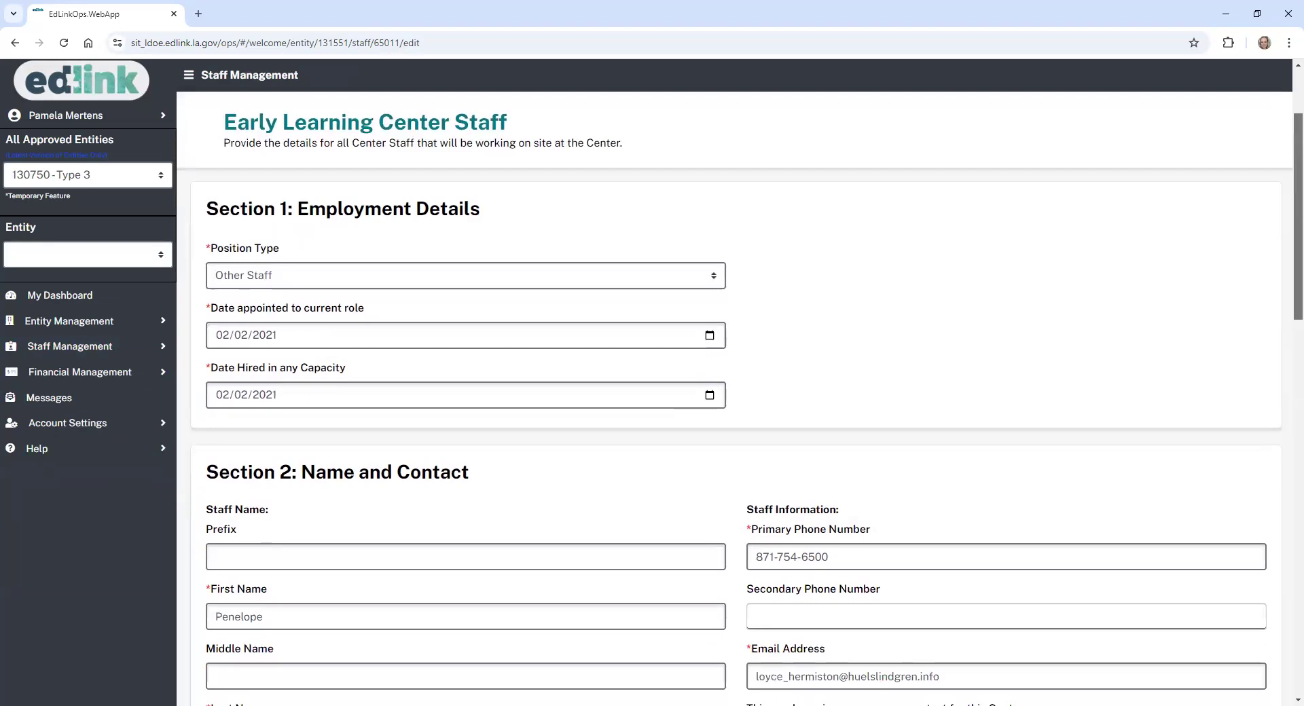
click(715, 276)
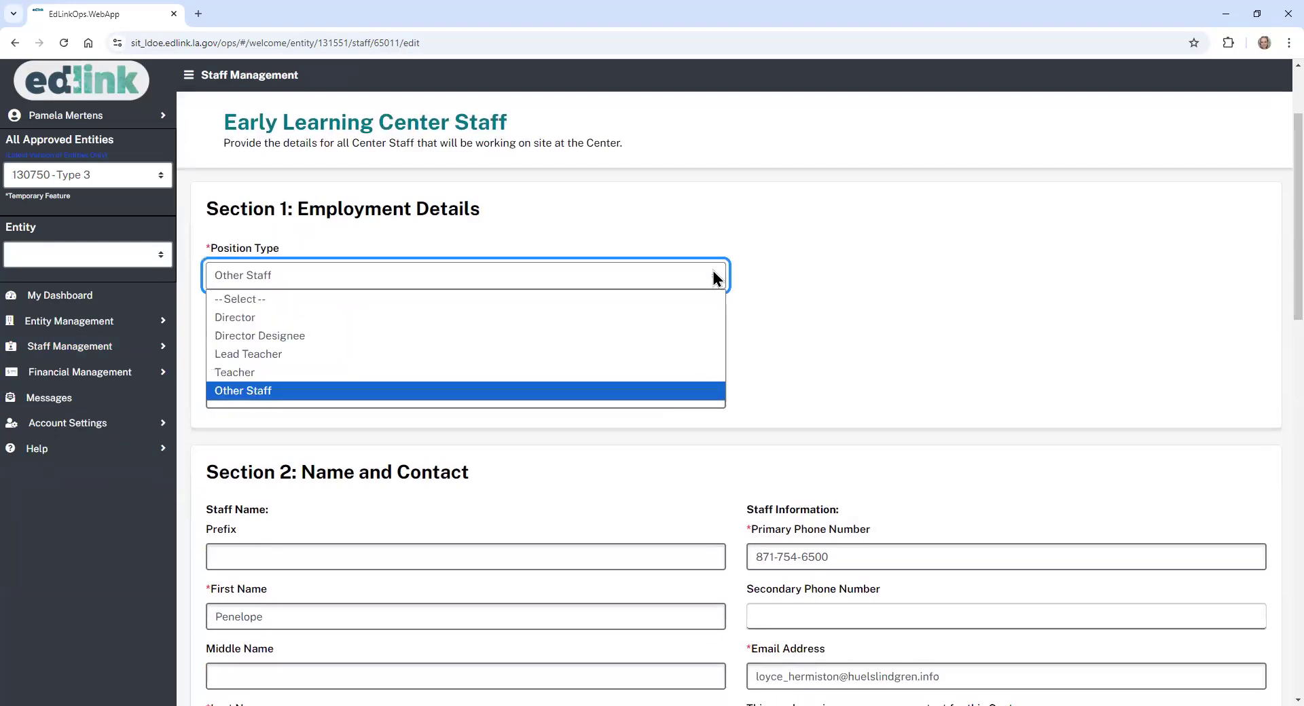
click(267, 373)
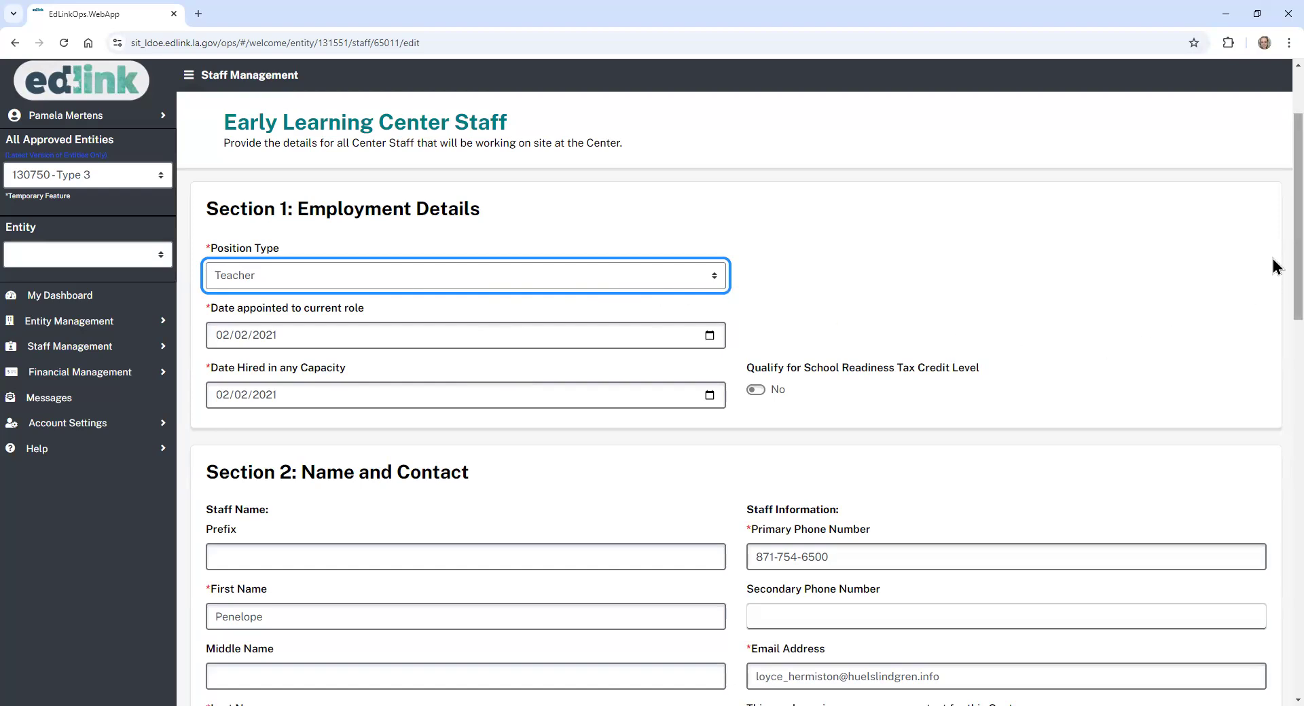
scroll(1273, 258, down, 1)
scroll(1273, 281, down, 1)
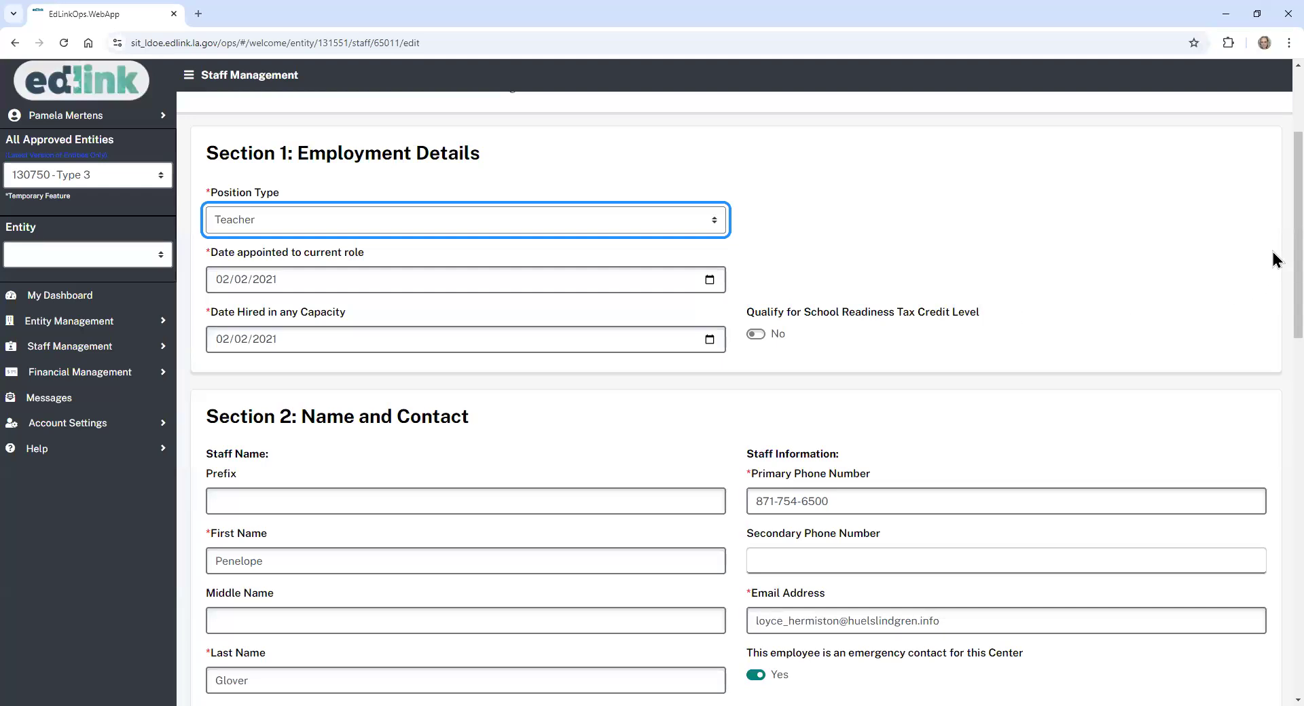
drag(1298, 253, 1298, 277)
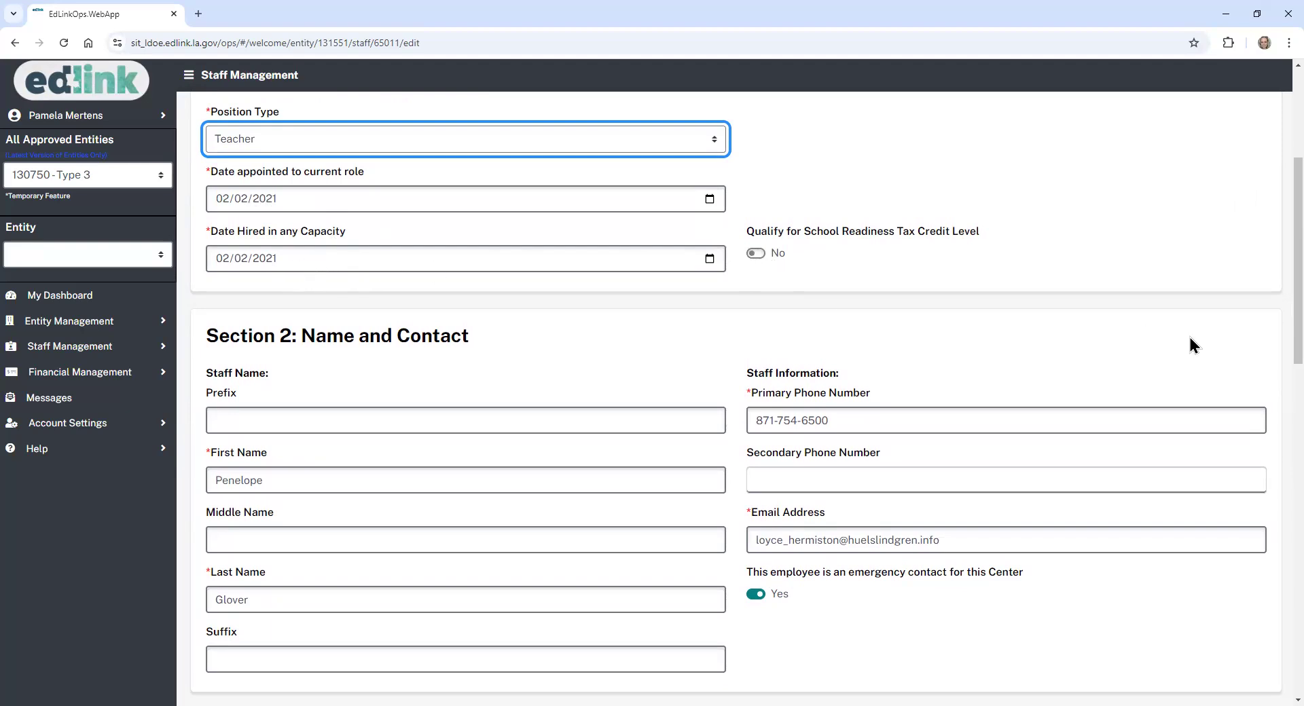
scroll(1273, 325, down, 1)
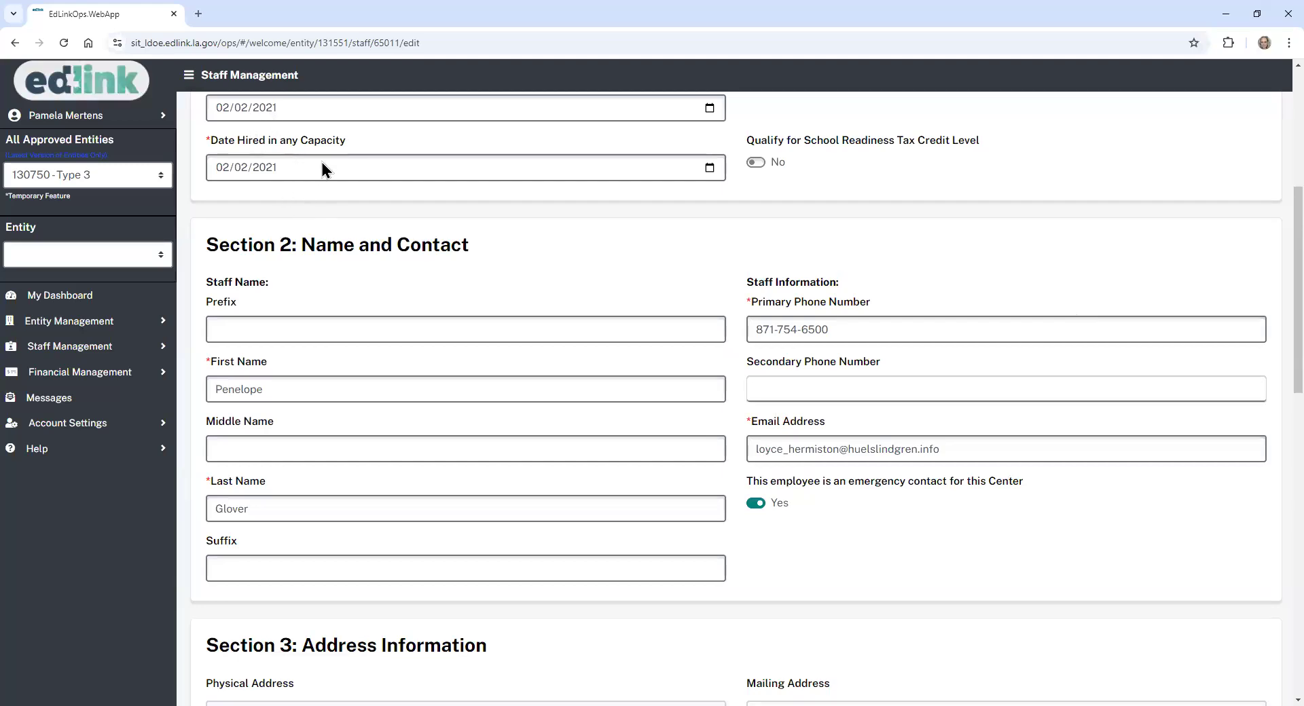
scroll(1272, 340, down, 2)
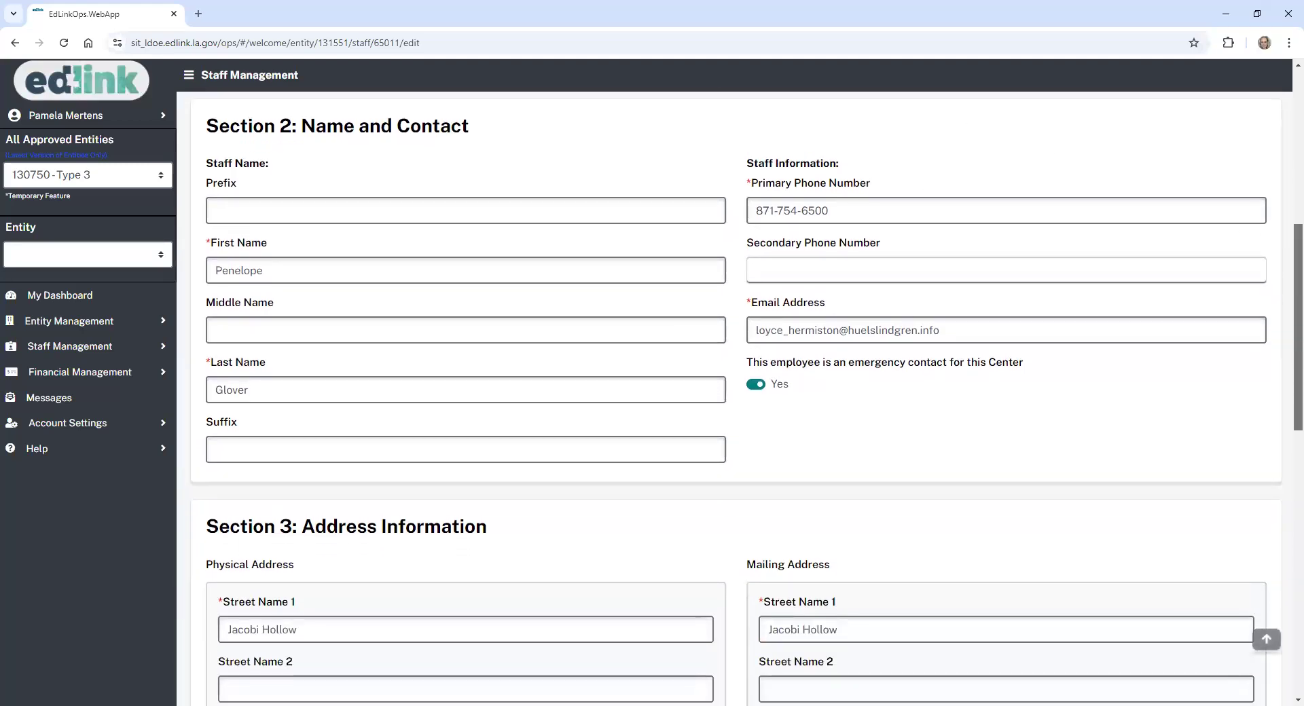
scroll(736, 399, down, 1)
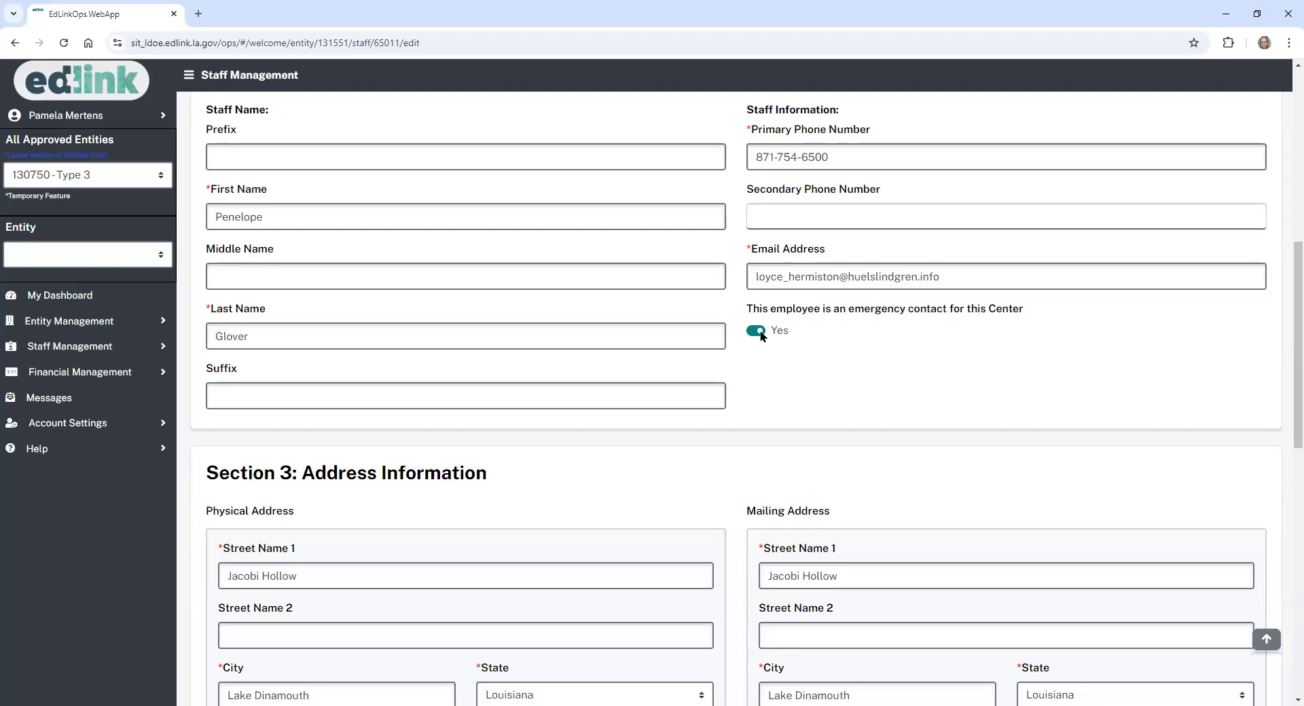
- Set the physical address parish to Ascension, keep state Louisiana, and copy it to mailing
drag(1284, 341, 1284, 487)
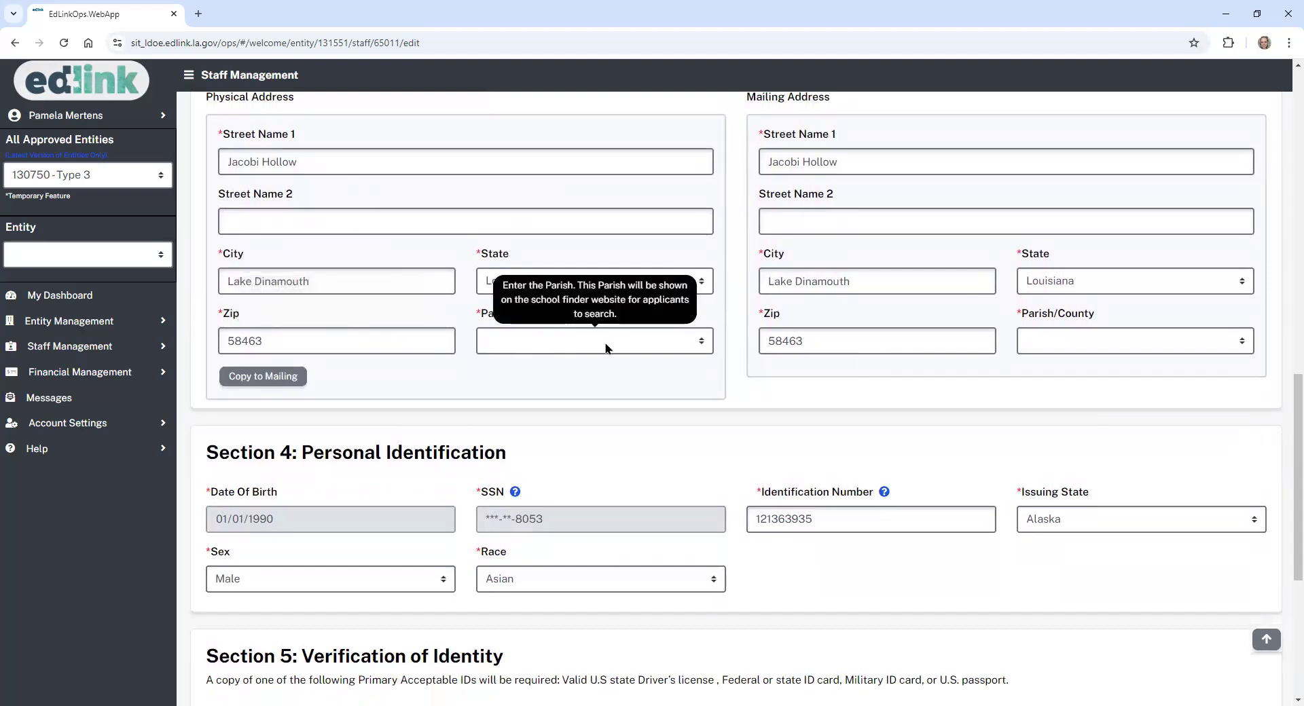
click(645, 350)
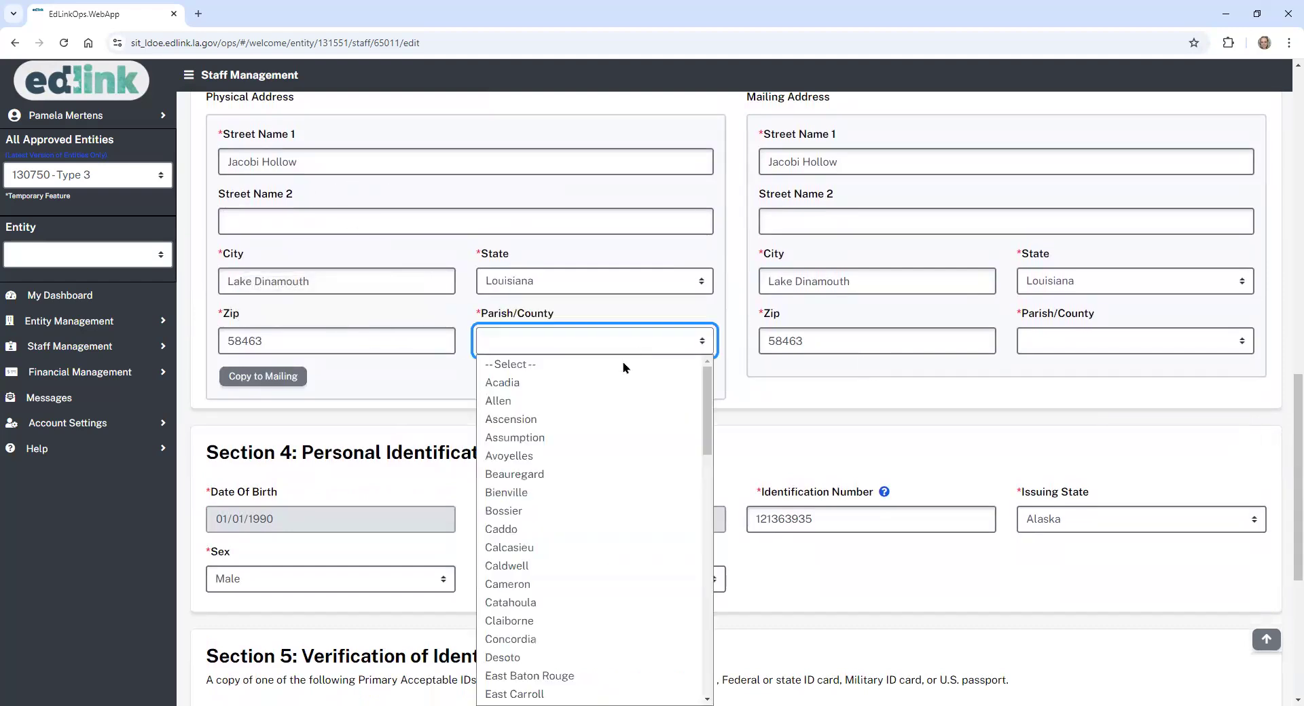
click(569, 419)
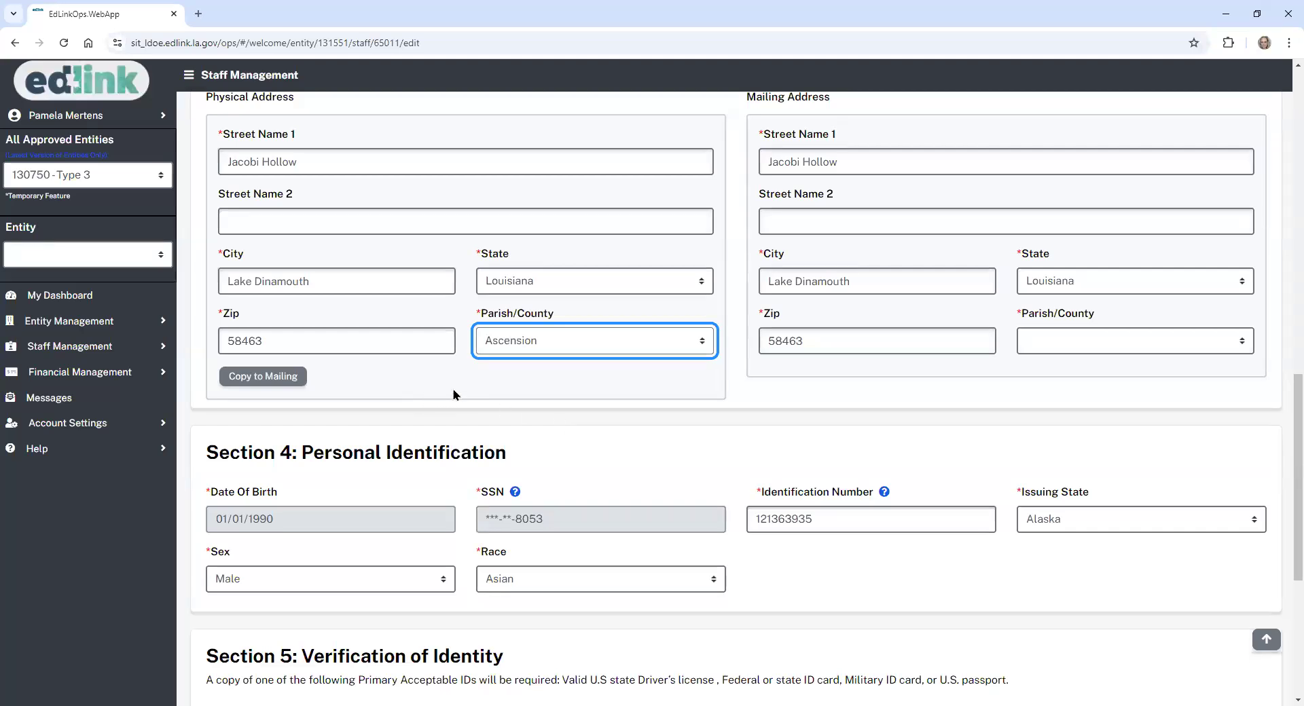
click(699, 287)
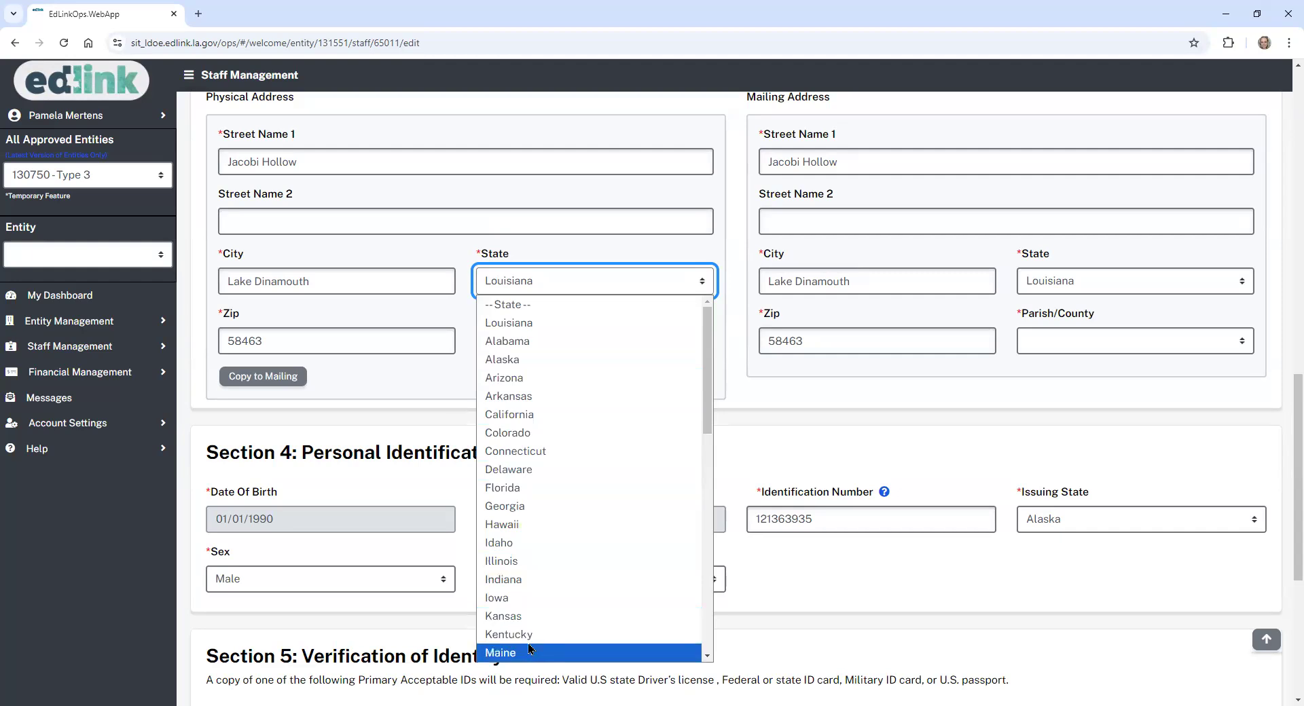
click(651, 329)
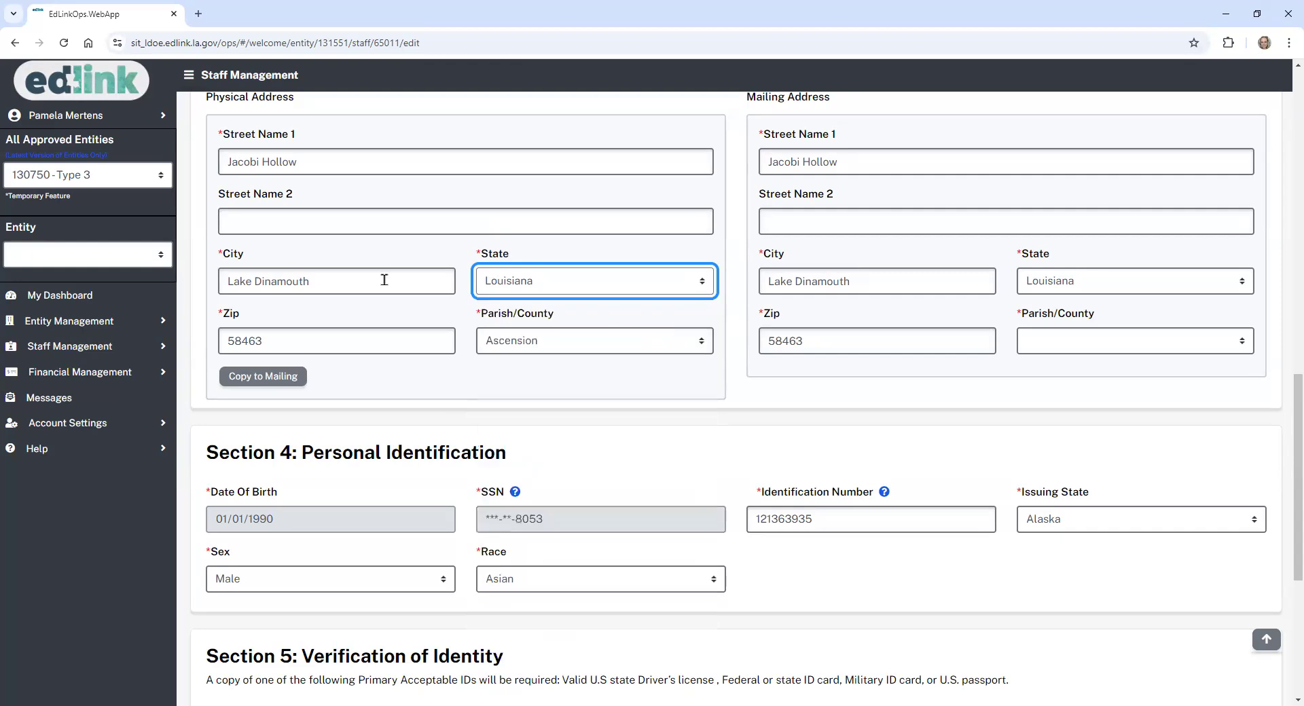
click(277, 386)
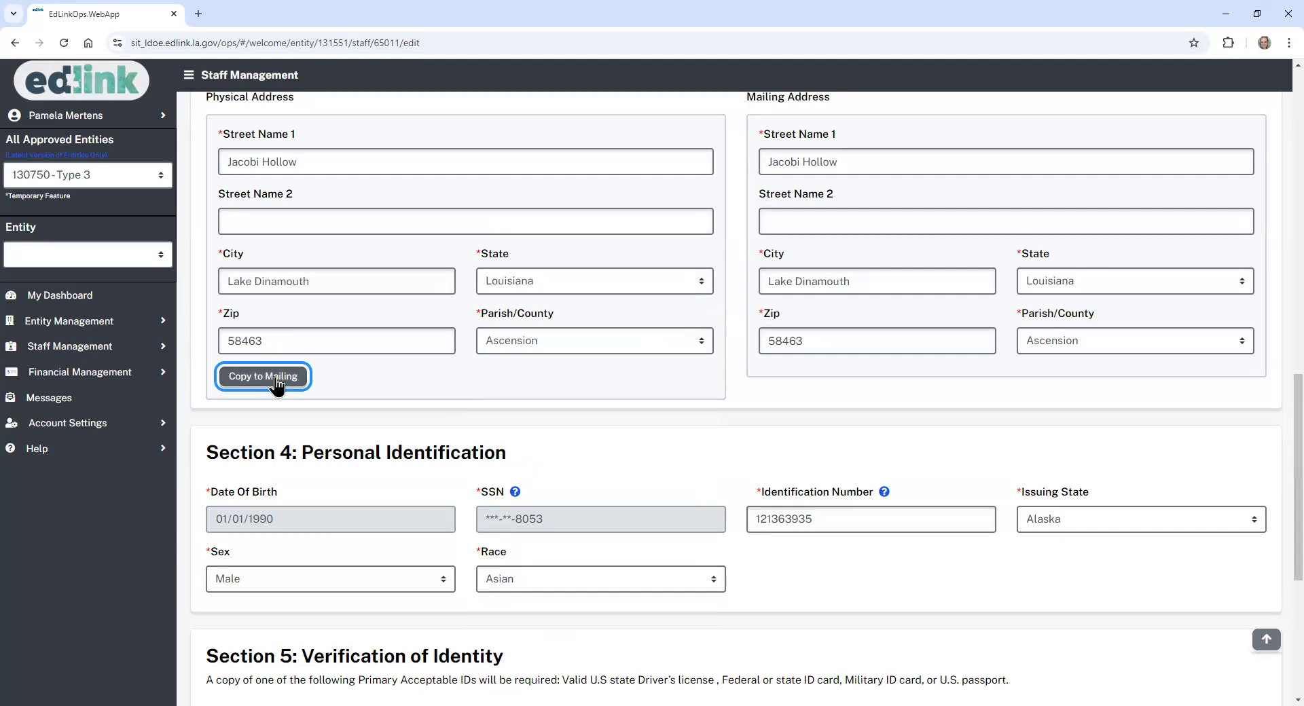
scroll(1273, 425, down, 4)
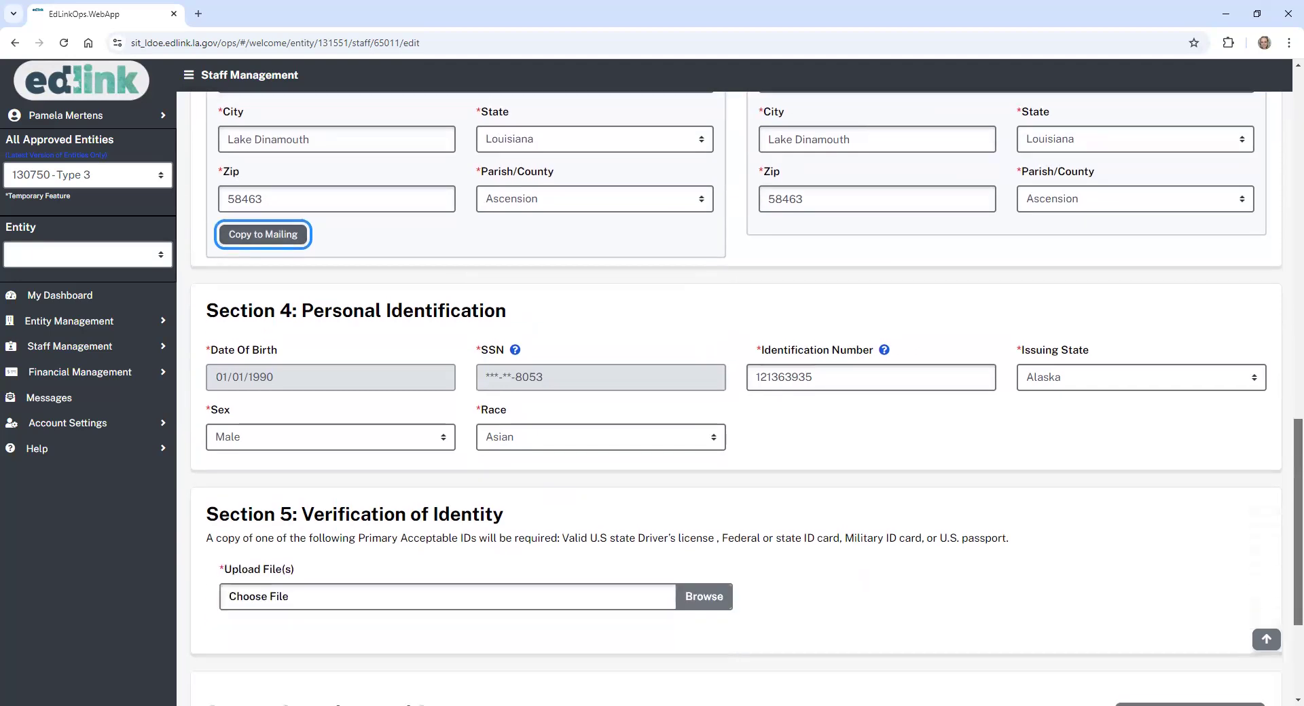
- Set the ID Issuing State to Louisiana and Sex to Female
scroll(748, 399, down, 1)
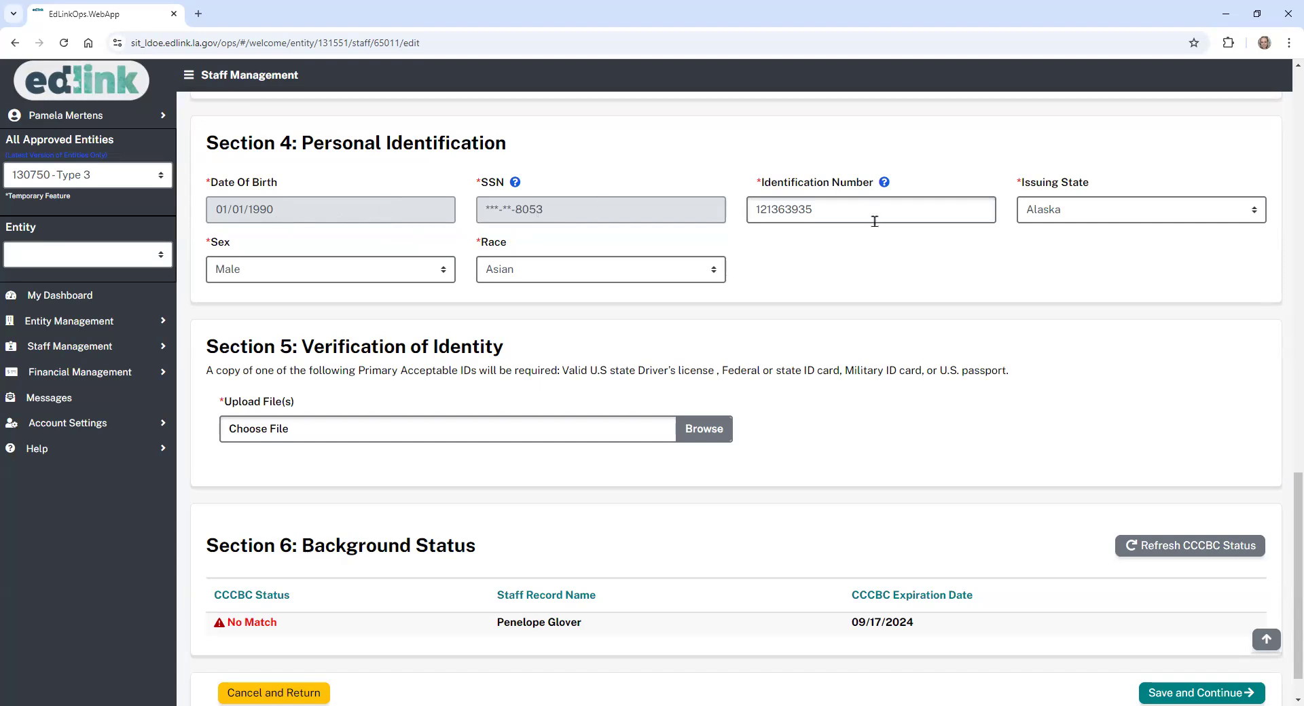
click(1188, 220)
click(1116, 252)
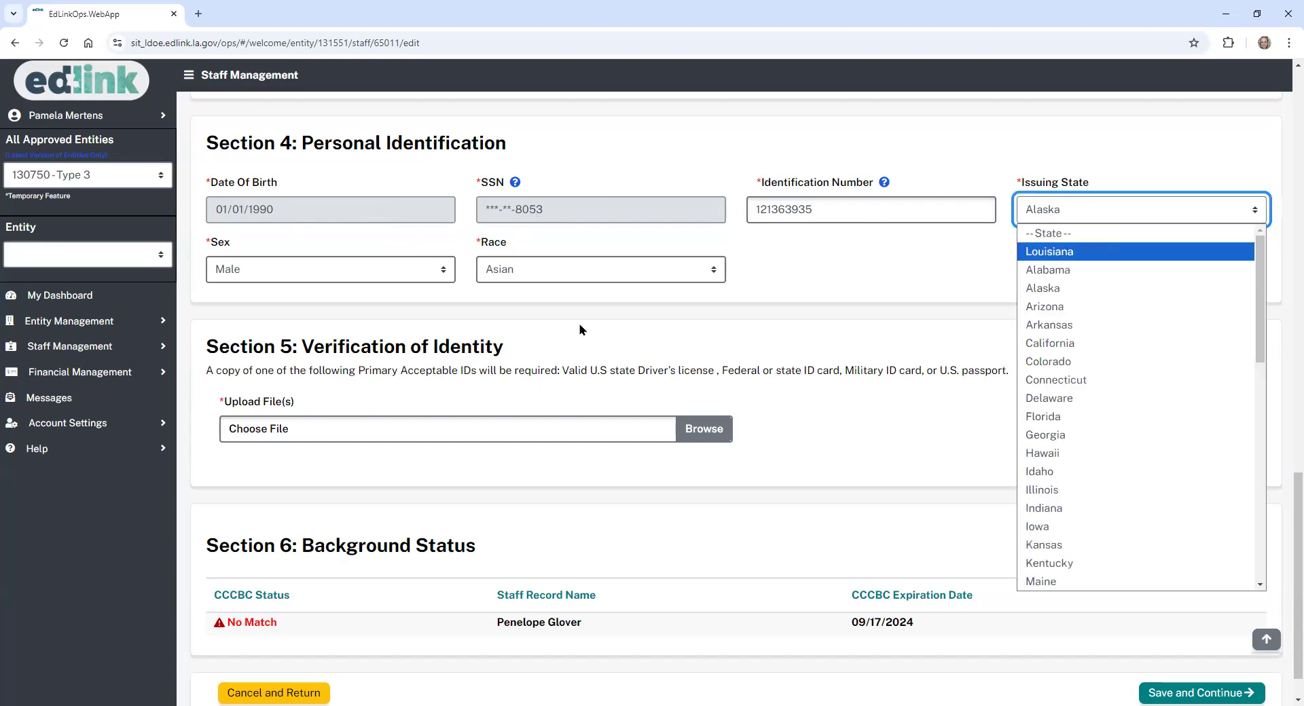
click(432, 278)
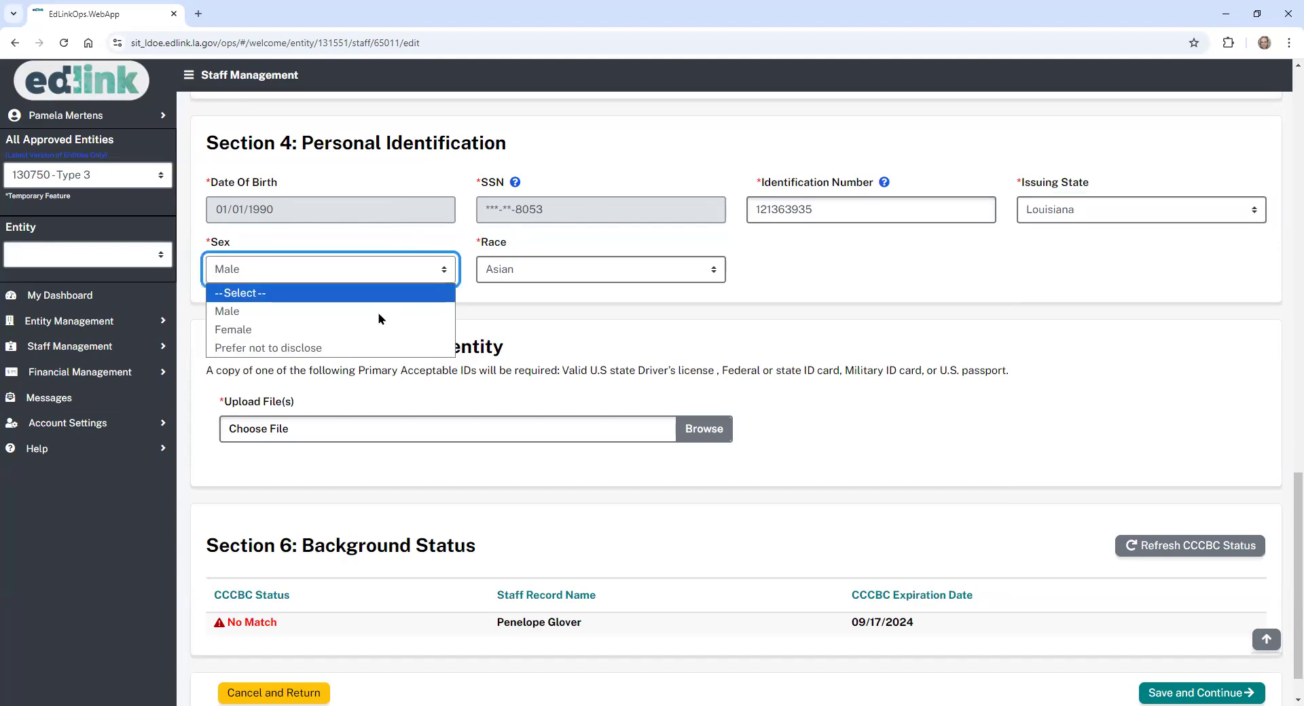
click(376, 324)
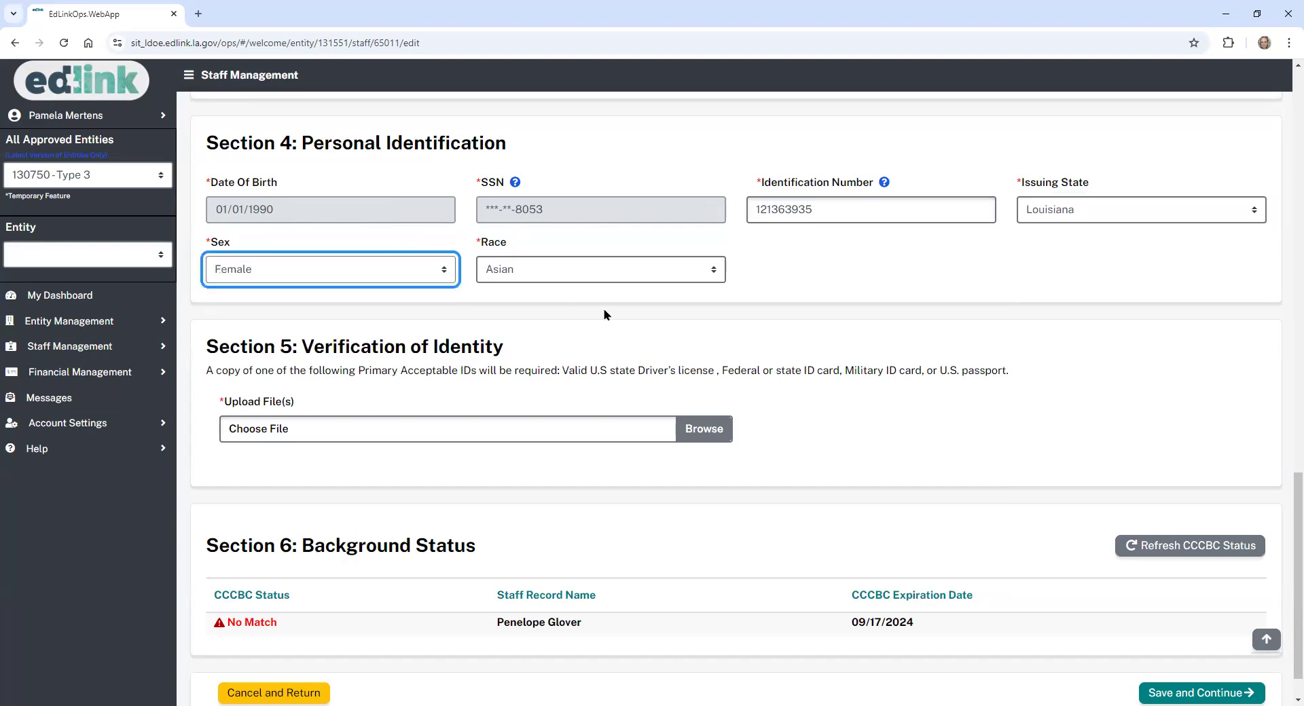
click(663, 316)
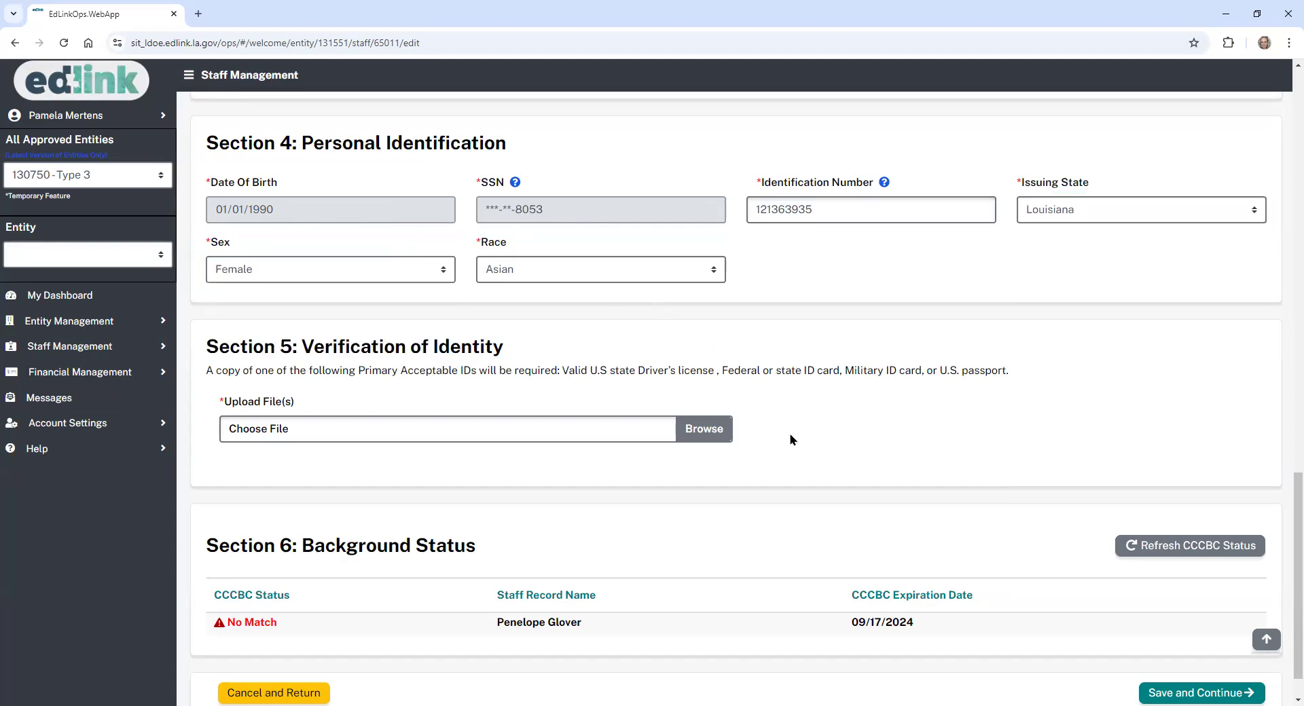
- Attach Test.docx from Documents as the Verification of Identity file
click(705, 429)
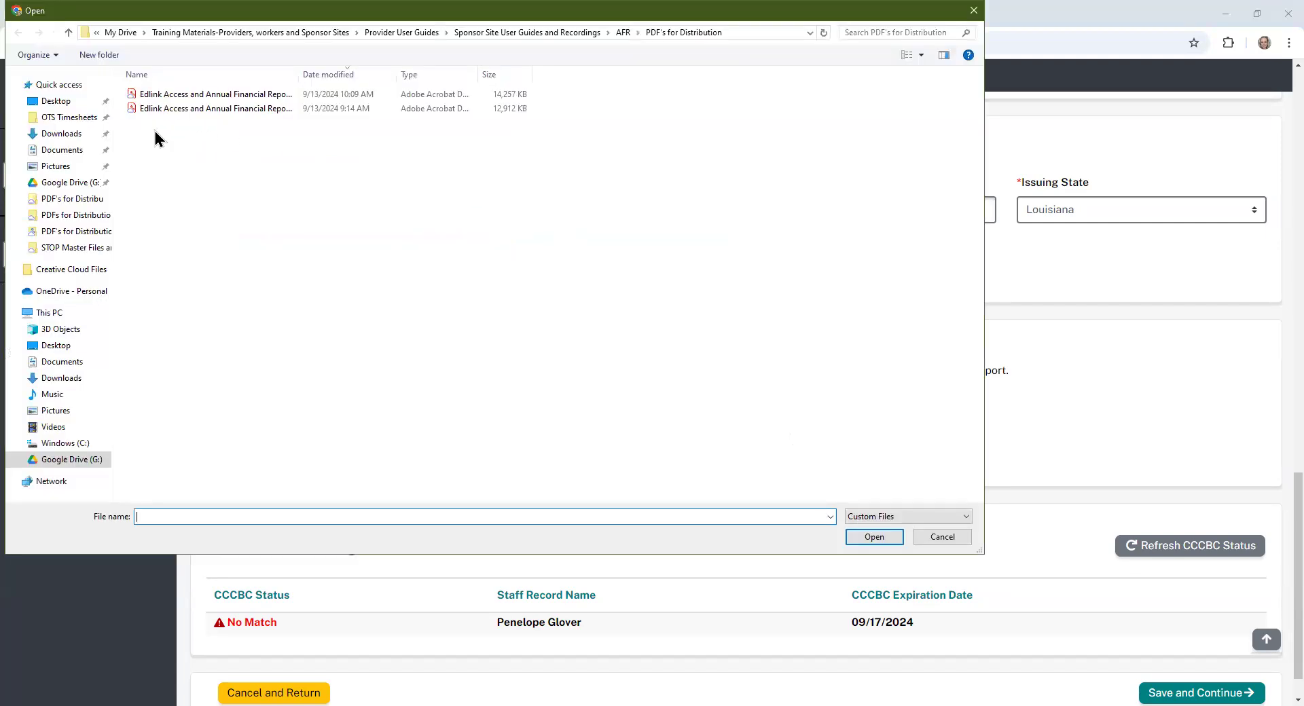
click(77, 151)
click(146, 195)
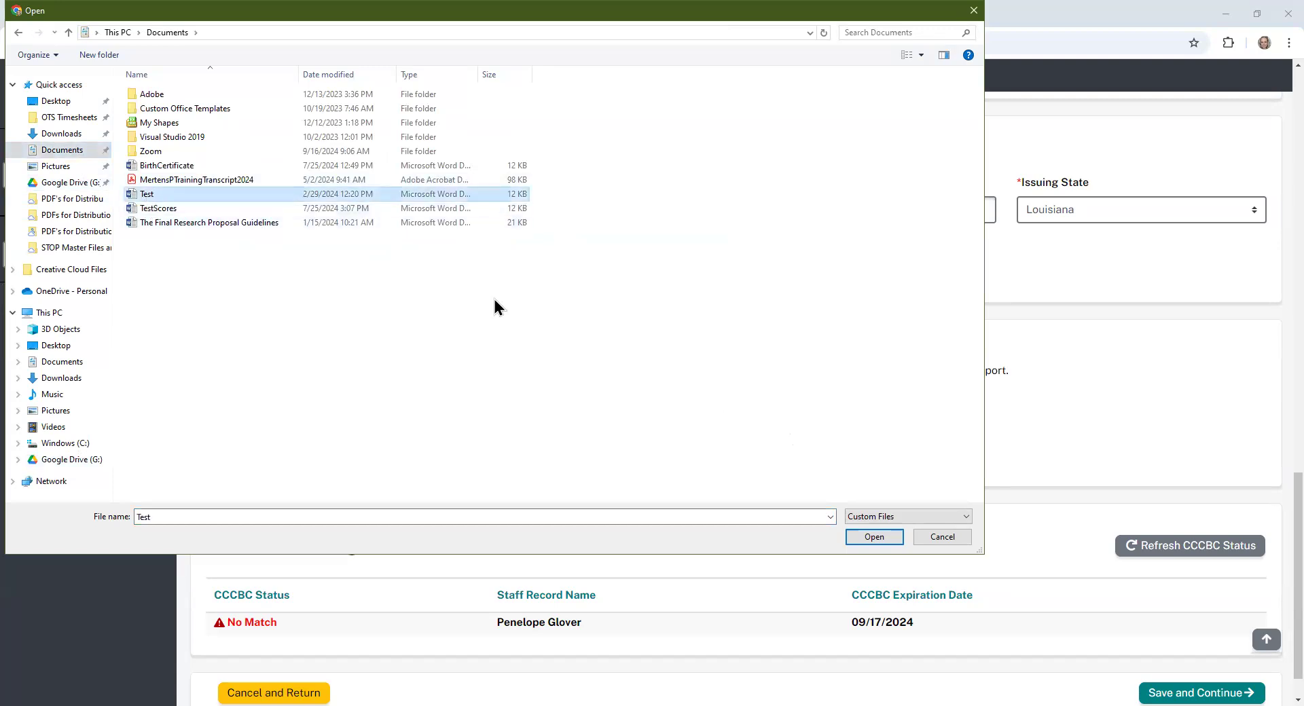
click(872, 539)
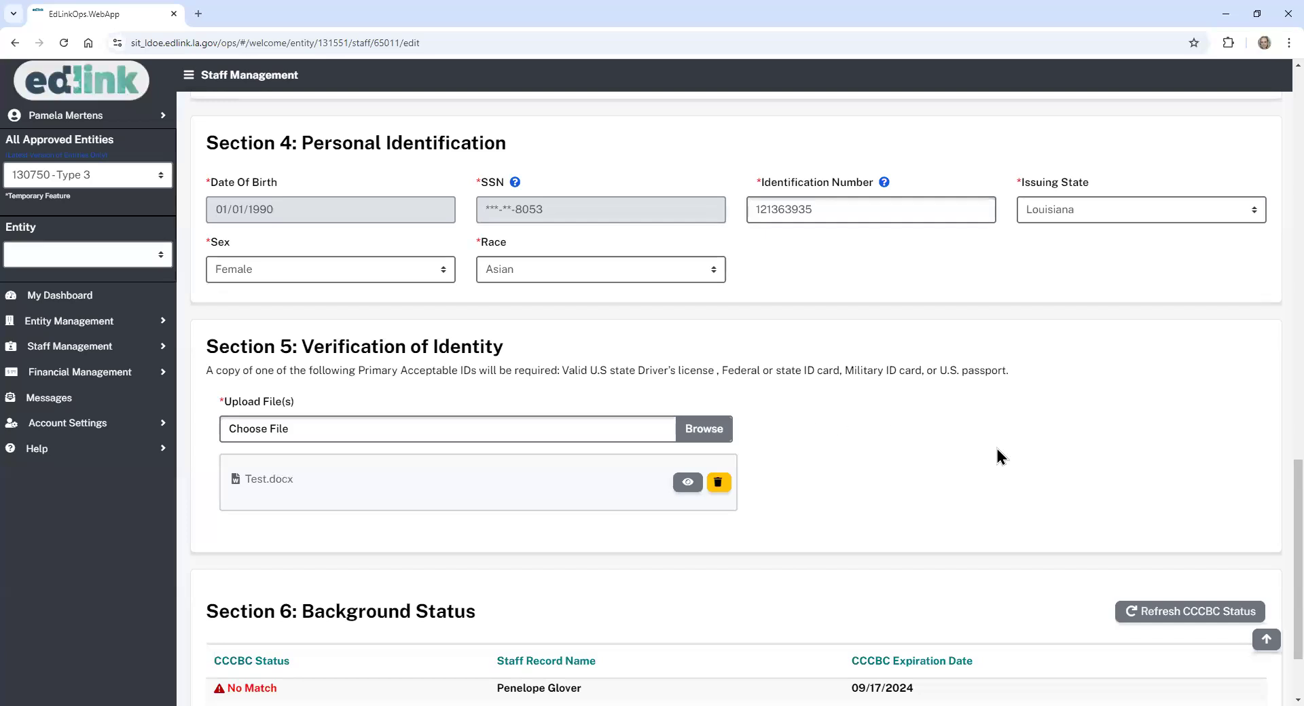
scroll(1277, 532, down, 2)
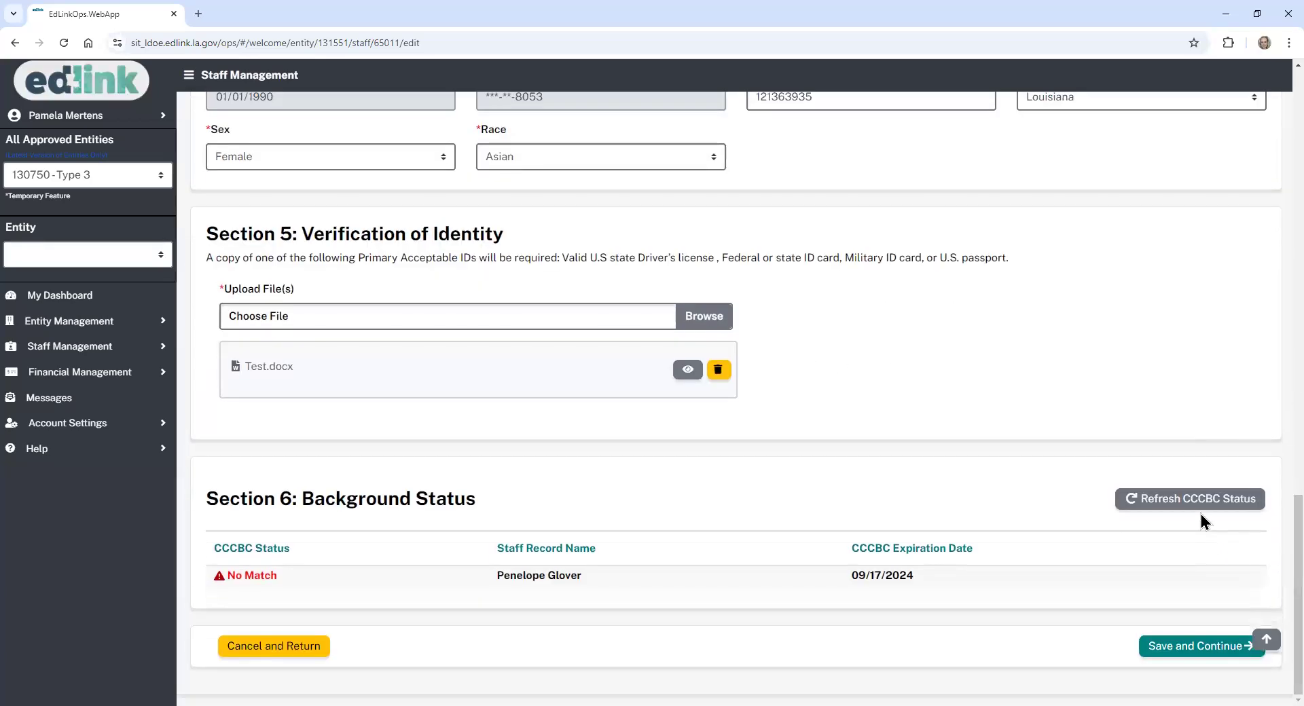
click(1184, 497)
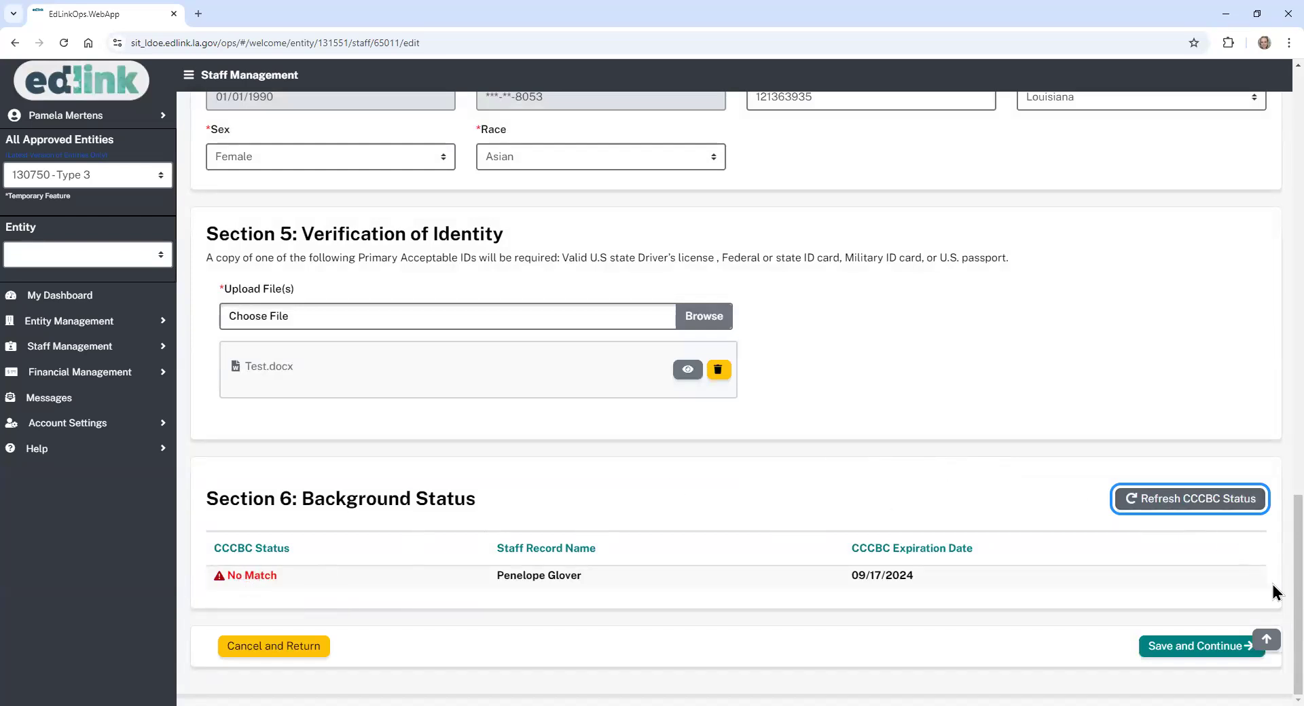
scroll(1274, 584, up, 2)
scroll(1274, 547, up, 2)
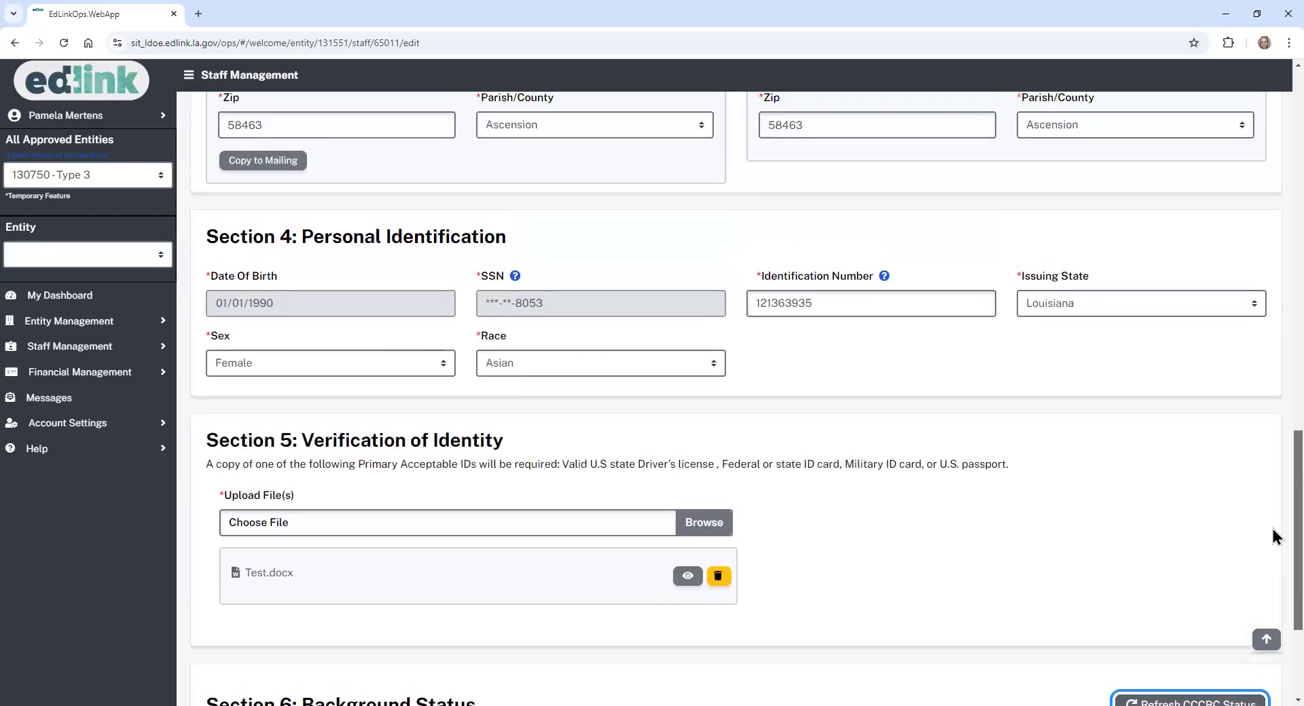
scroll(1274, 547, down, 4)
drag(1298, 586, 1299, 592)
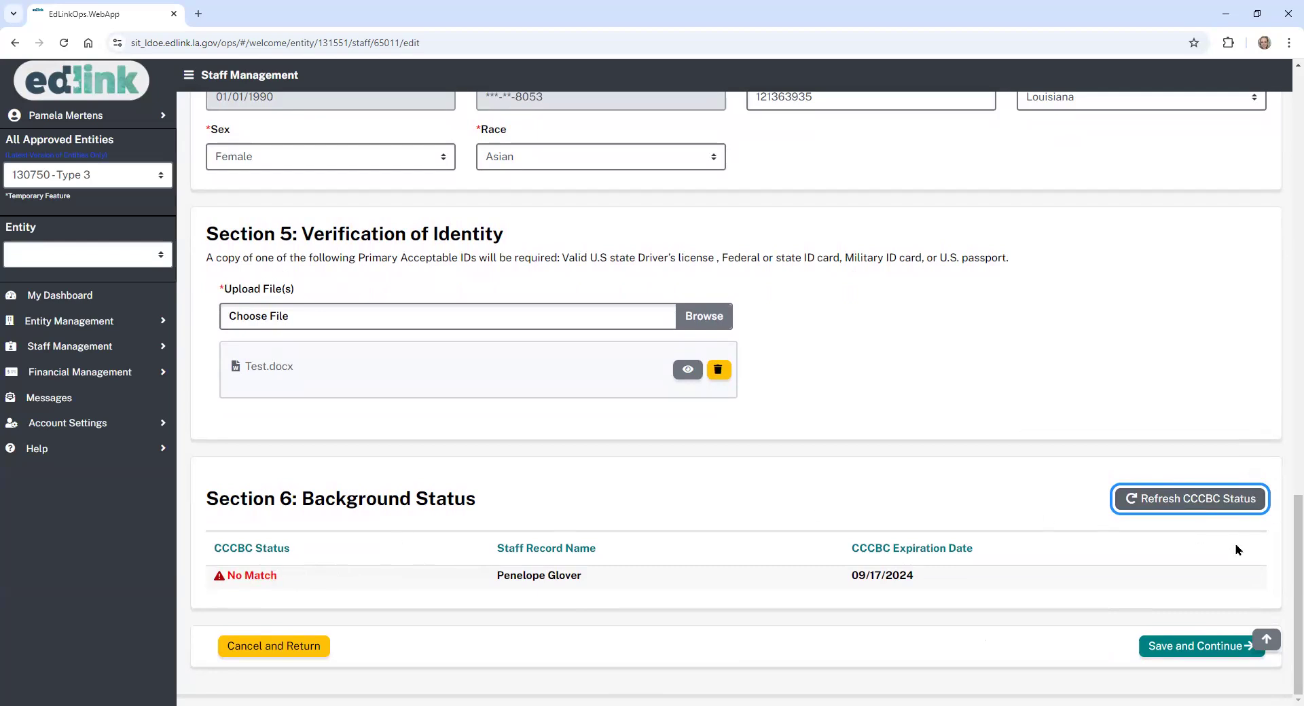
scroll(1286, 622, up, 3)
scroll(1284, 549, up, 1)
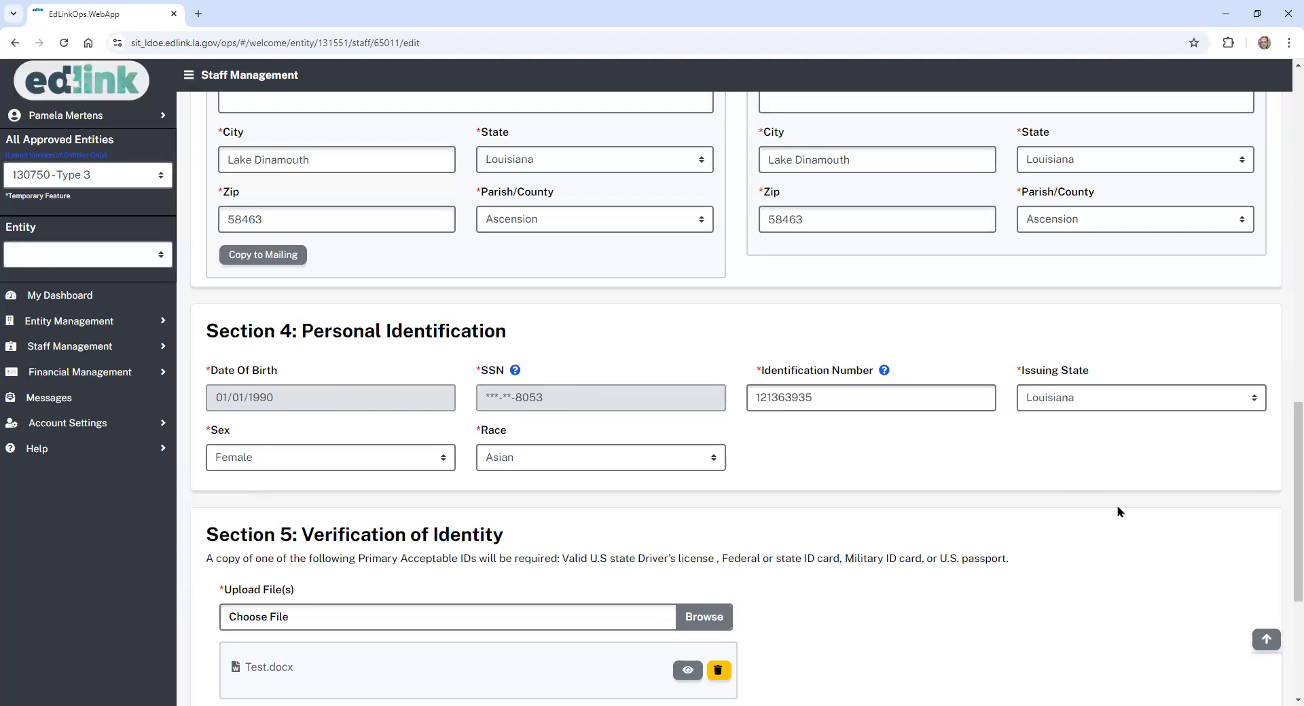
scroll(1284, 536, up, 2)
scroll(1284, 493, up, 6)
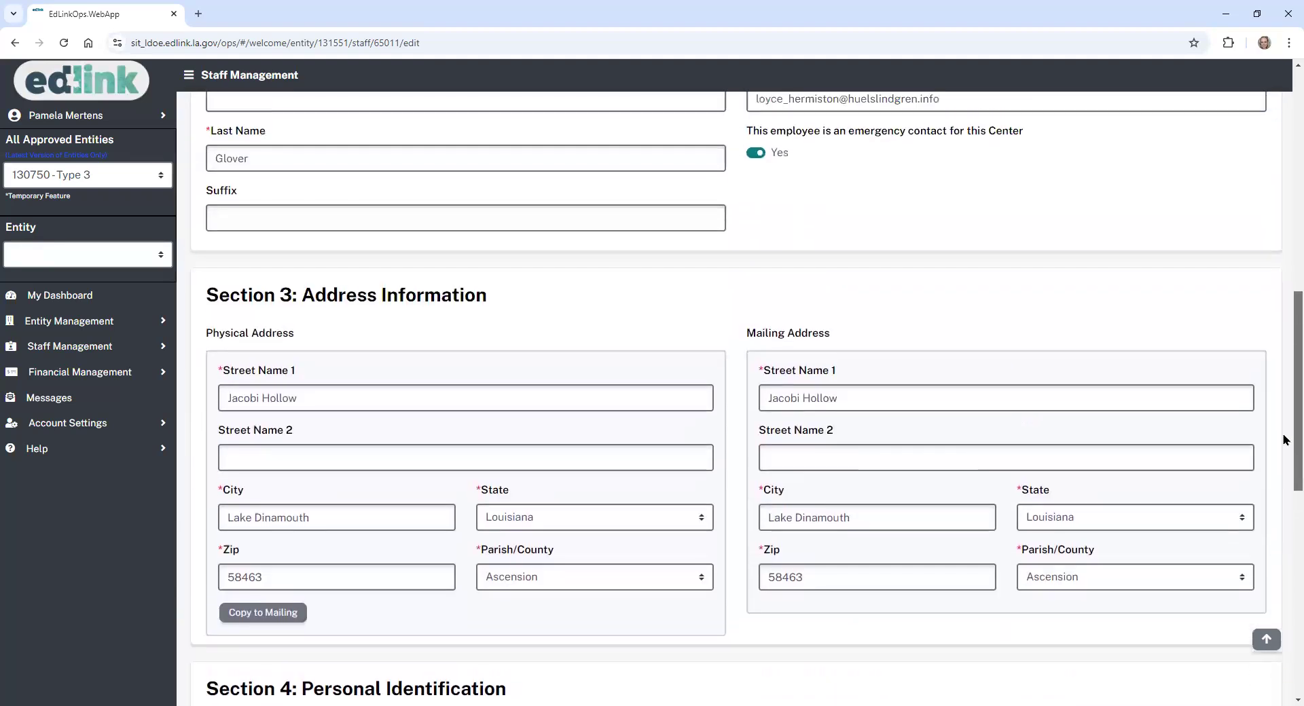
scroll(1284, 367, up, 3)
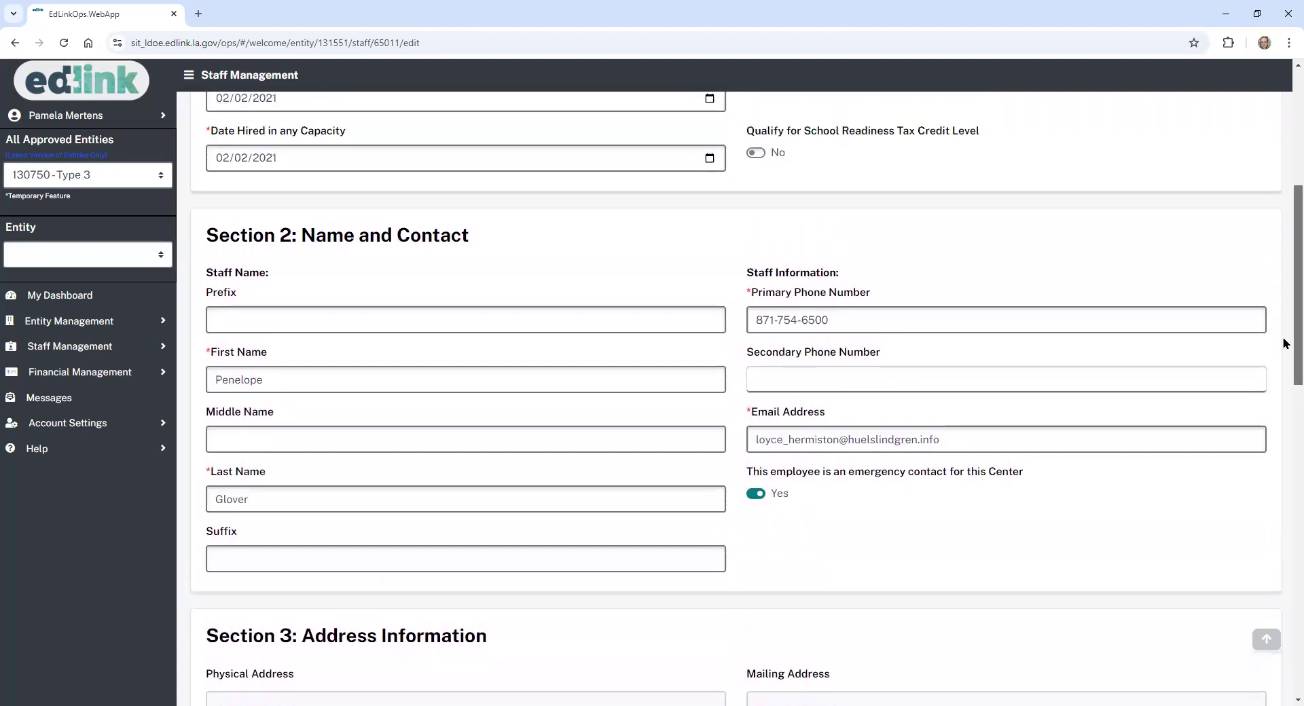
scroll(1284, 332, down, 1)
scroll(1284, 333, down, 15)
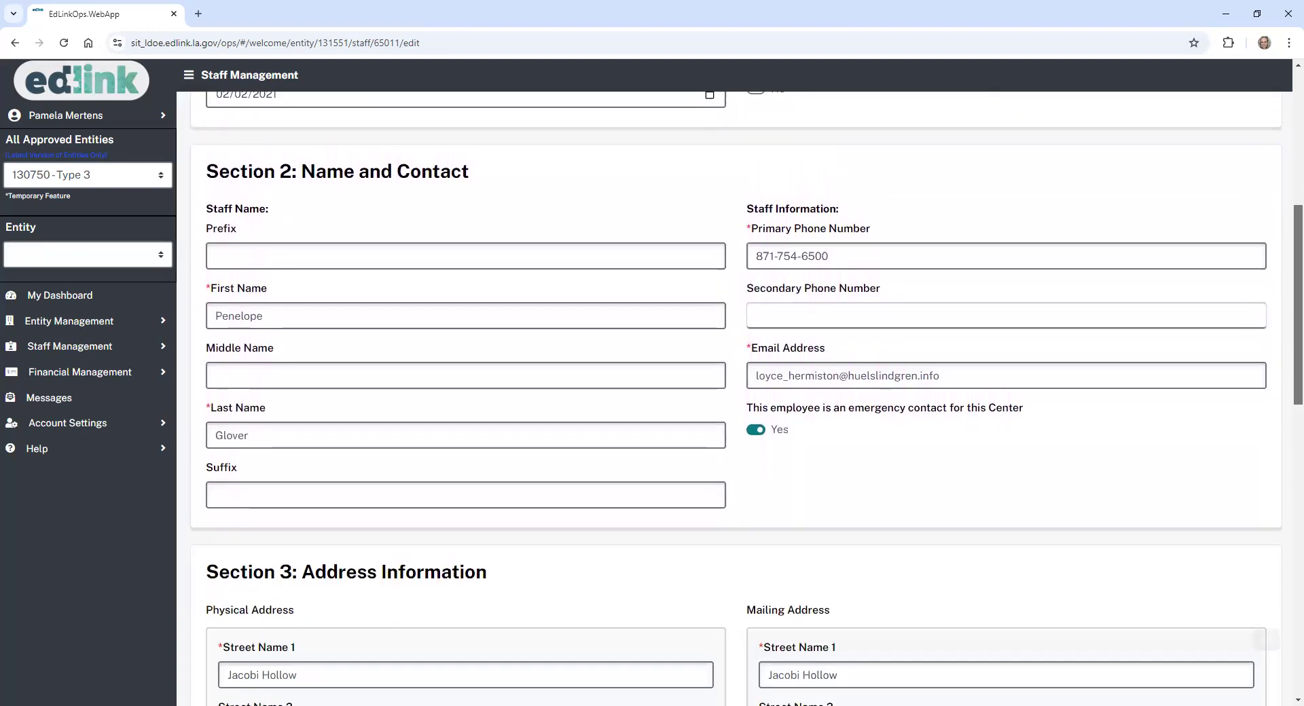
scroll(1283, 642, down, 2)
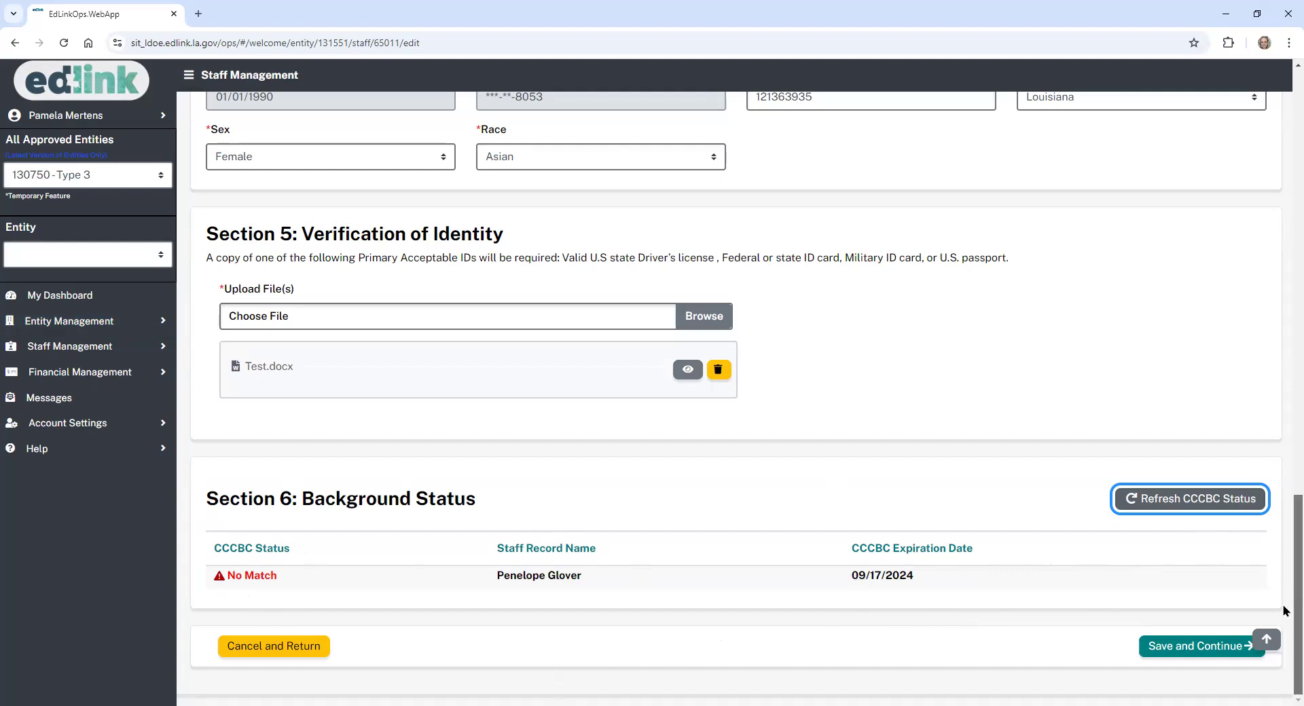
scroll(1284, 598, up, 1)
scroll(1284, 585, up, 3)
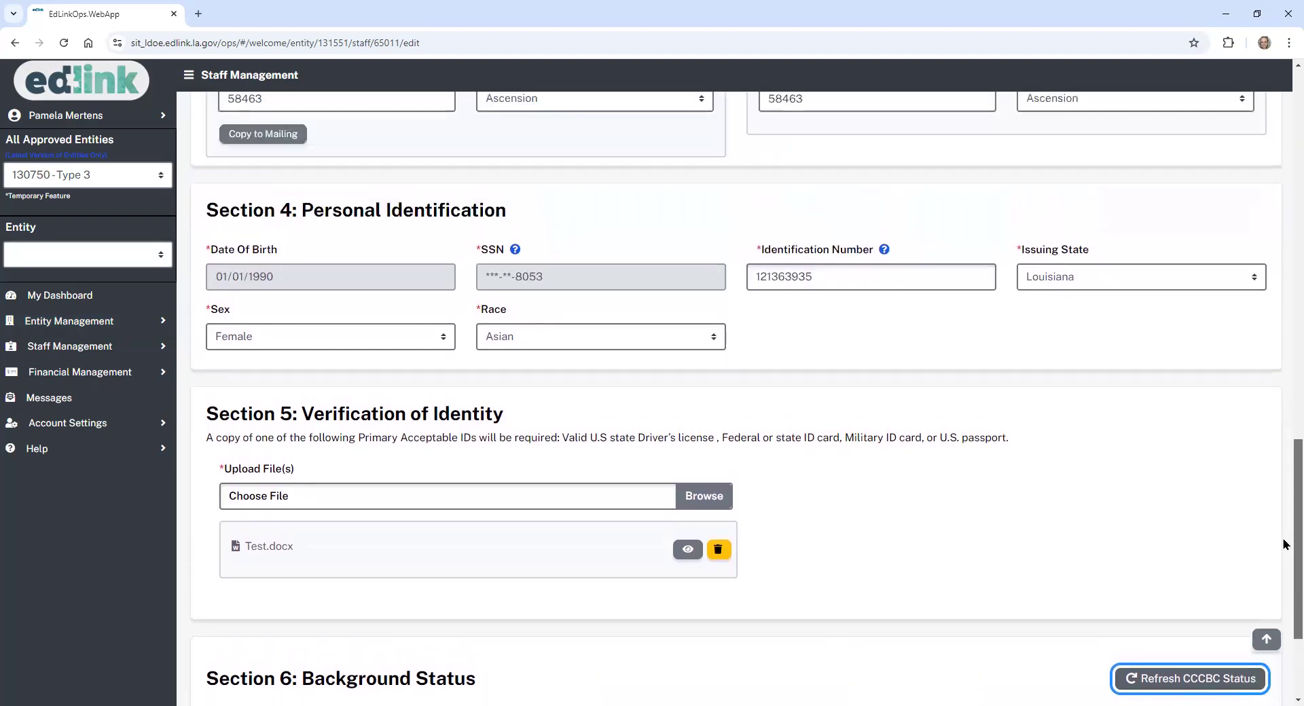
scroll(1284, 527, up, 1)
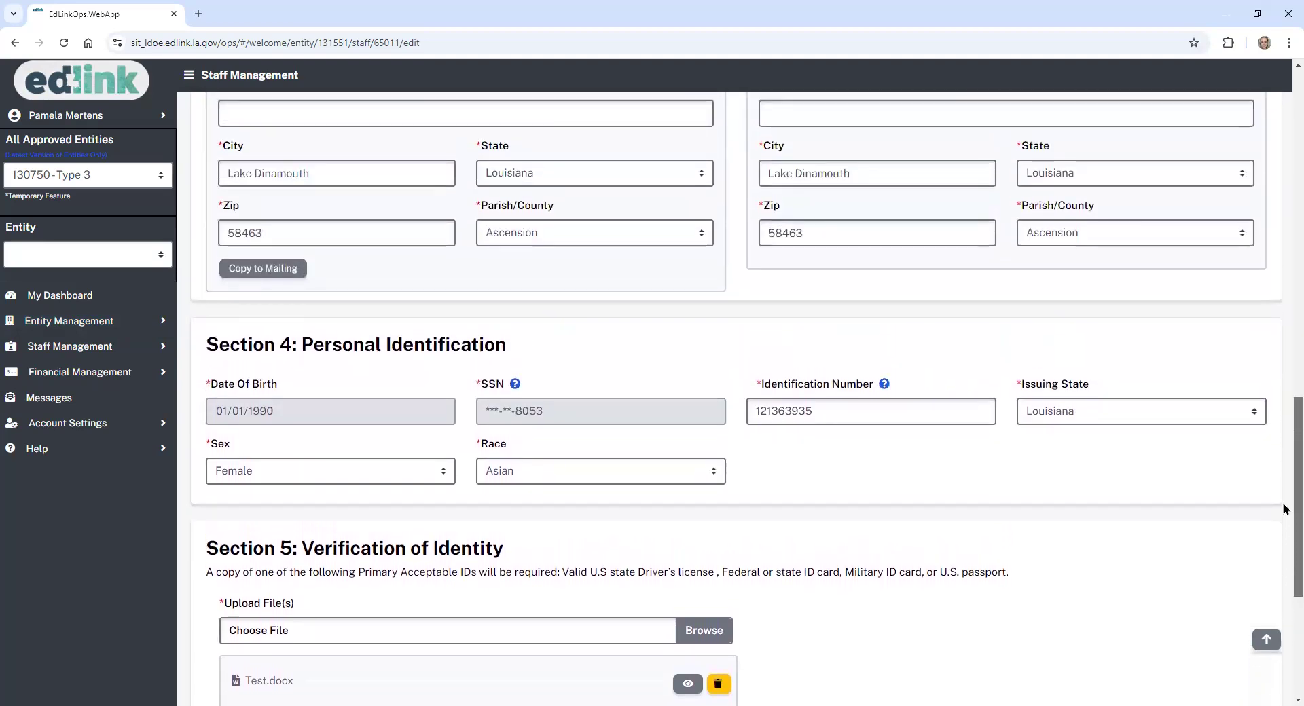
scroll(1284, 469, up, 1)
scroll(1284, 611, down, 6)
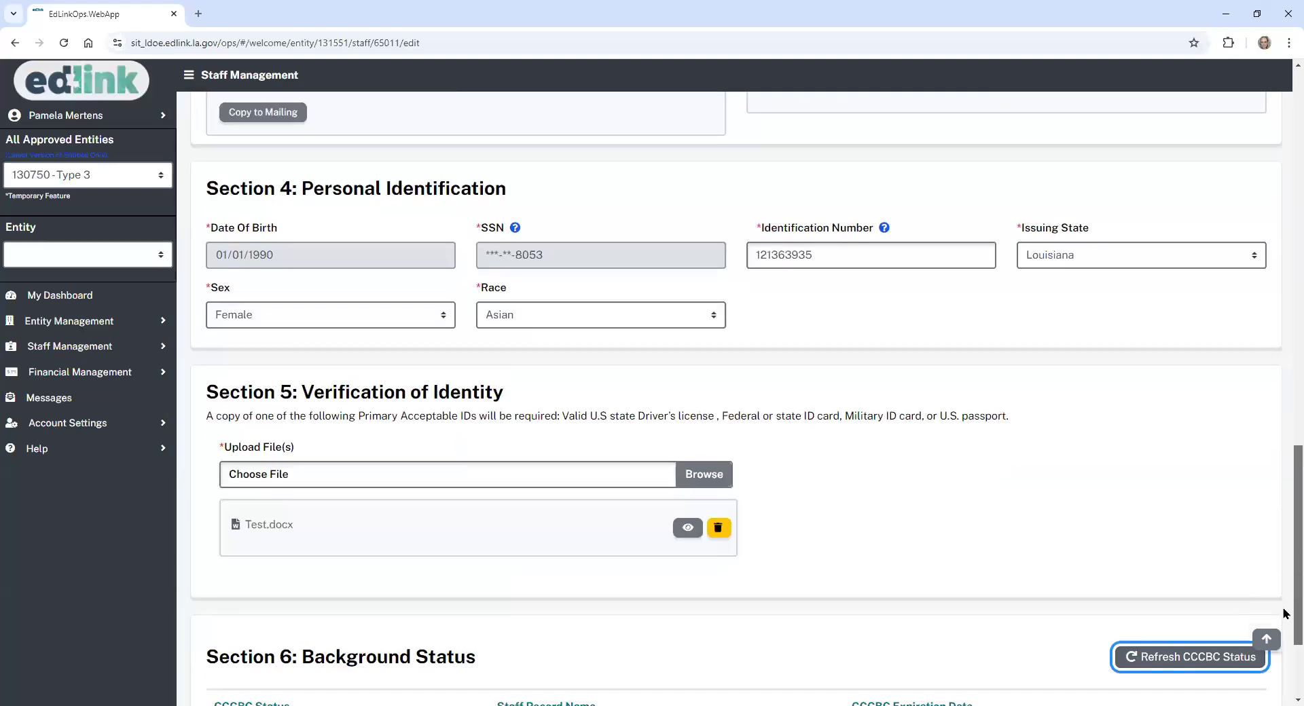
- Cancel the unsaved staff record and confirm deleting the pending application
click(279, 649)
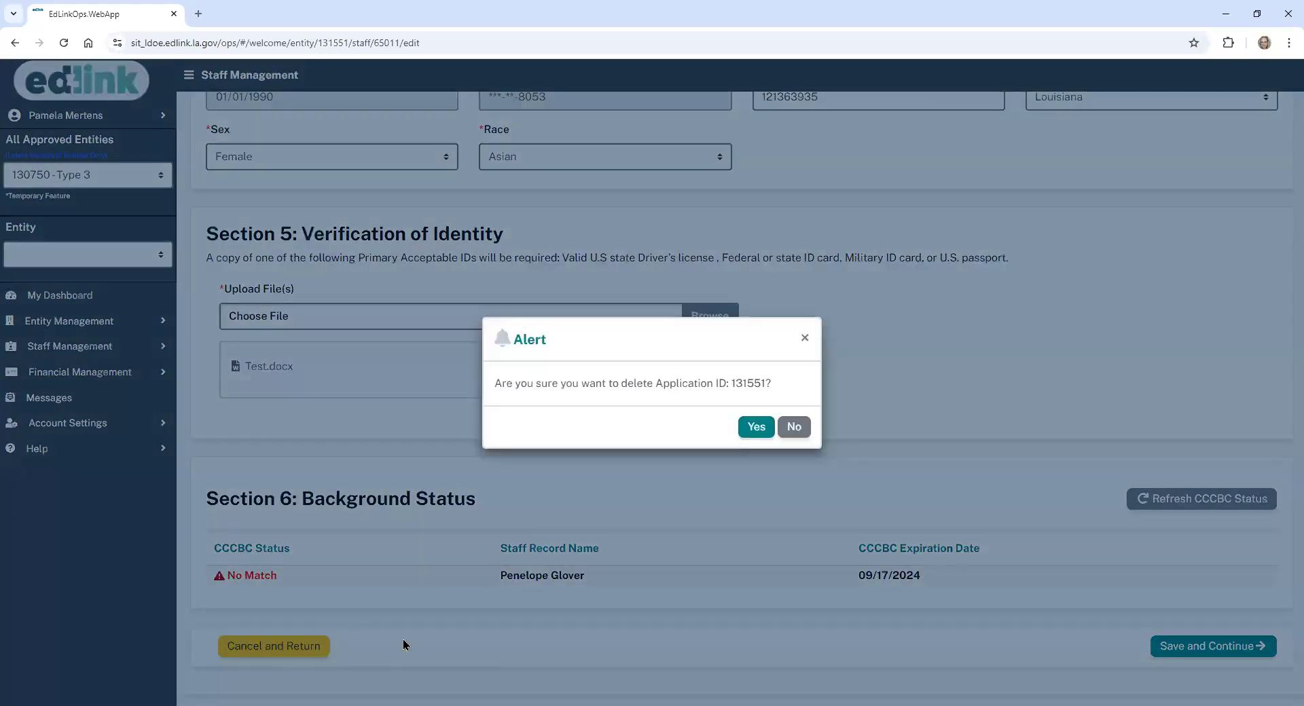
click(754, 430)
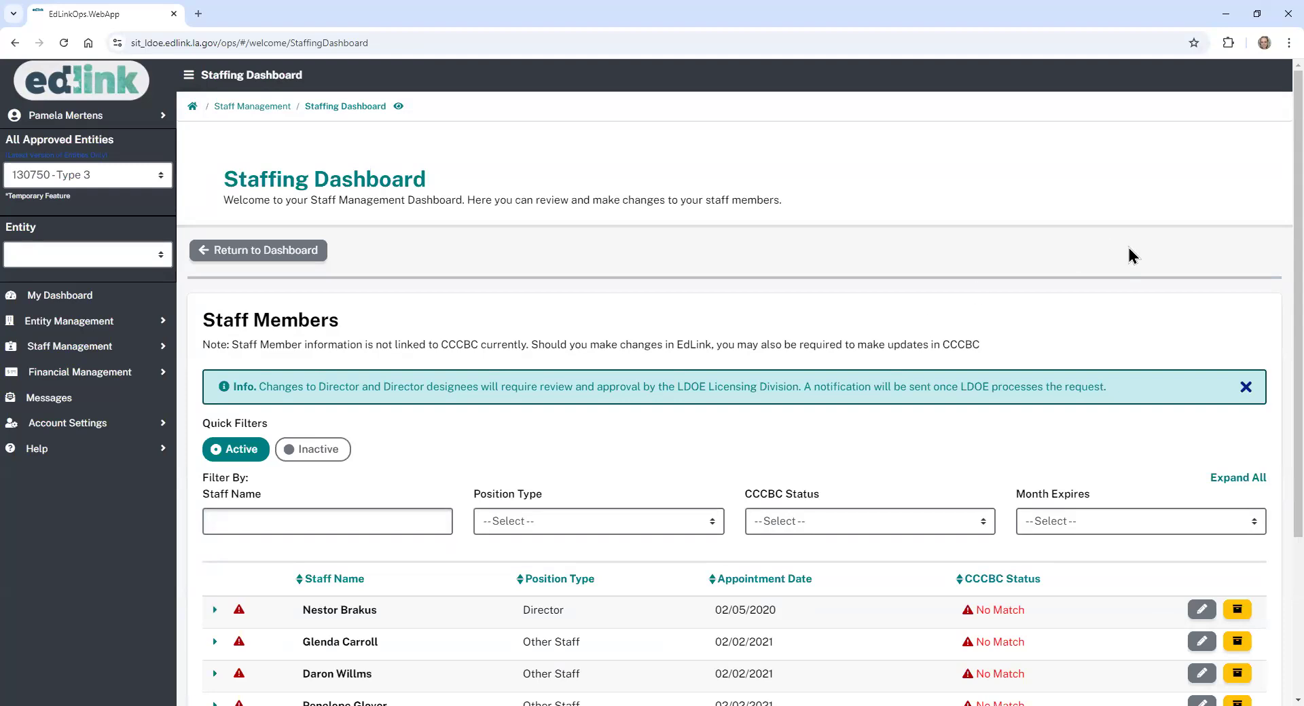
- Open the archive/removal form for the last row in the Staff Members table
scroll(1273, 244, down, 1)
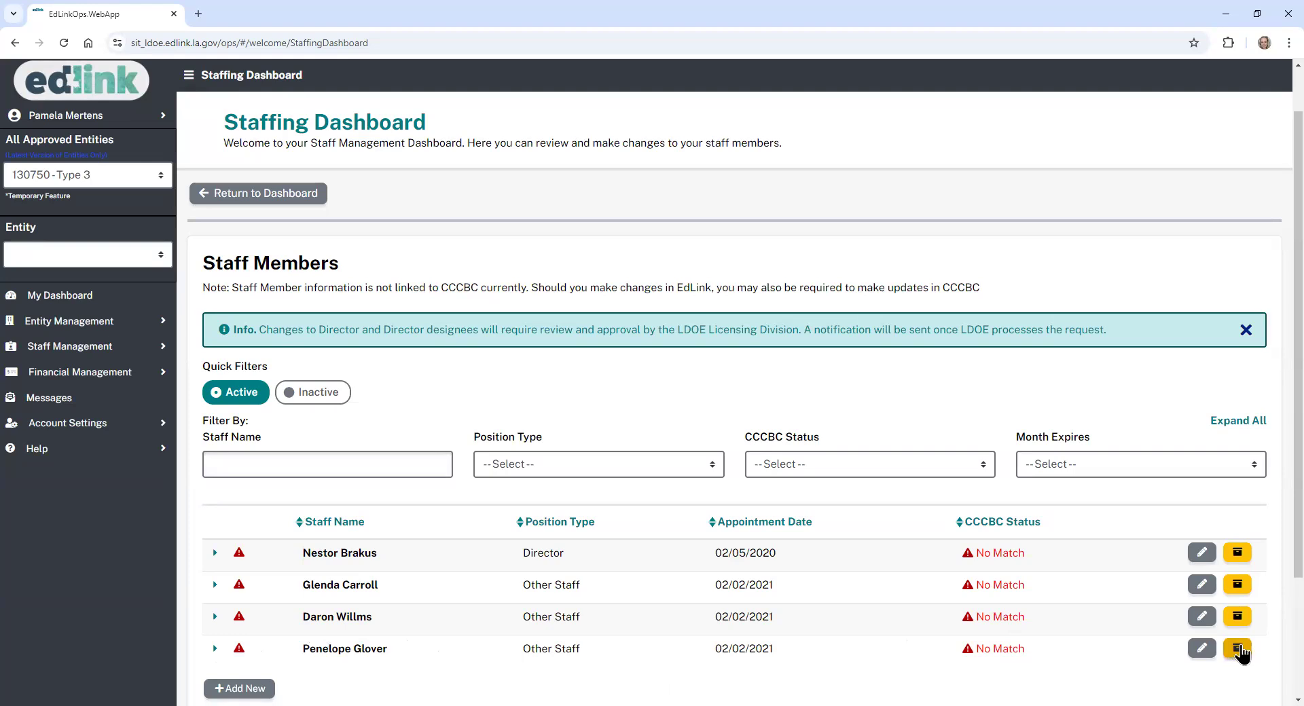
scroll(1276, 598, down, 1)
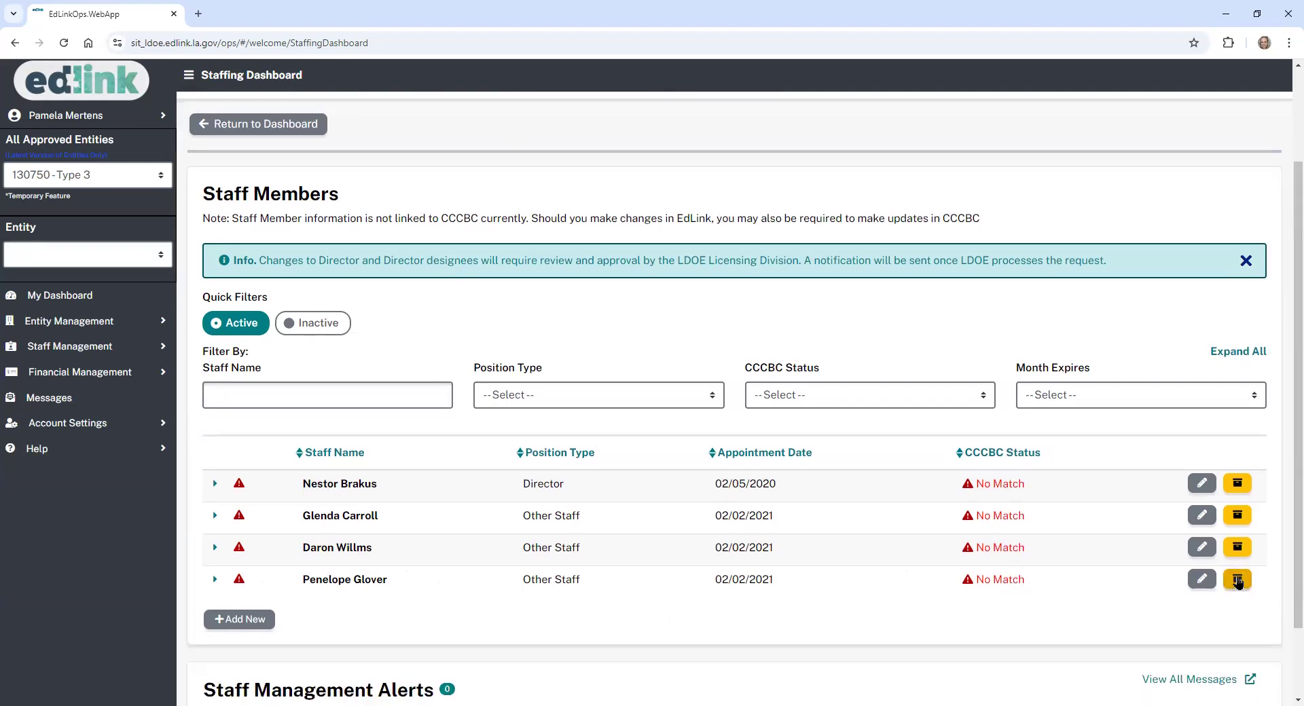
click(1238, 580)
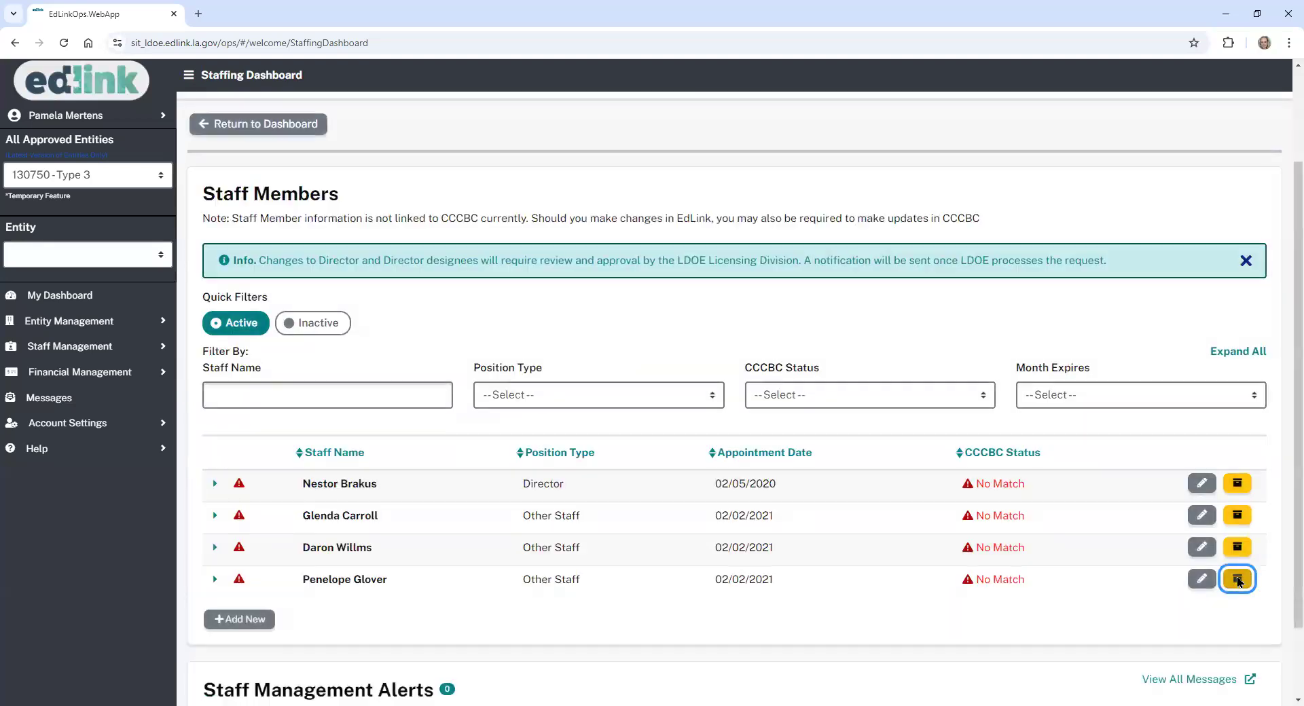
click(1238, 582)
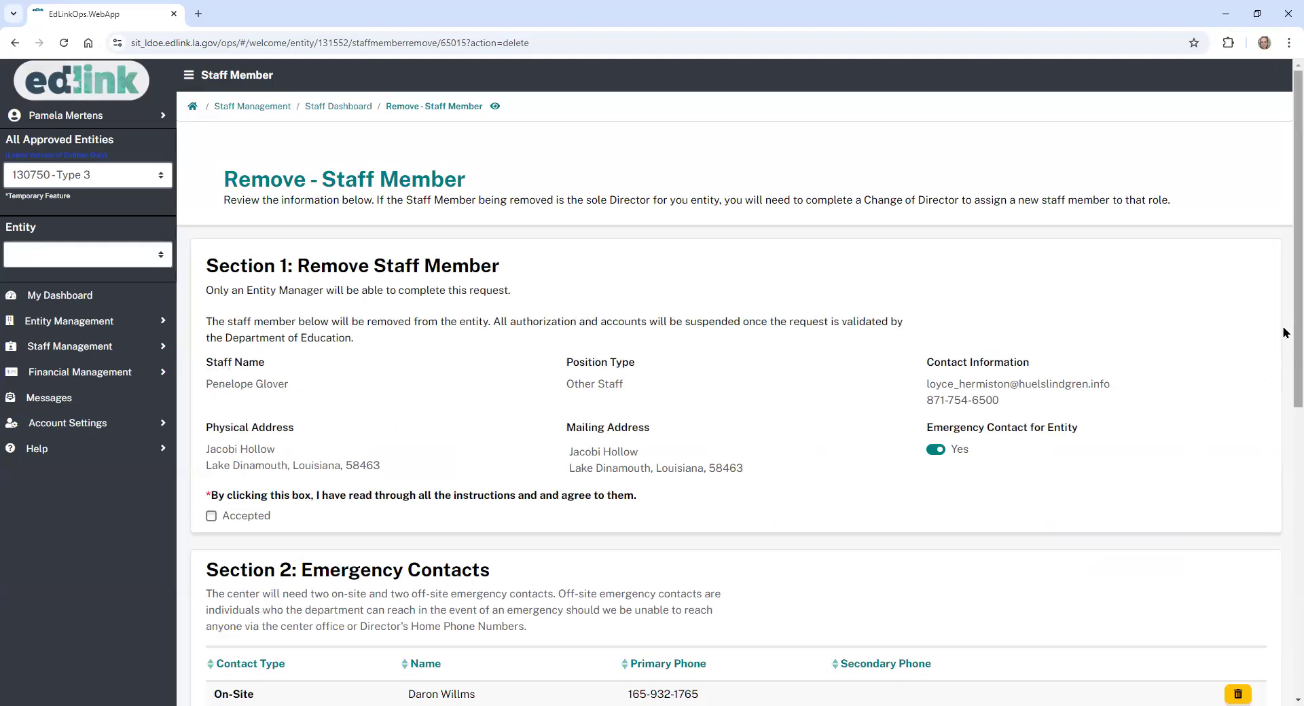
- Set Emergency Contact to No and accept the removal instructions
scroll(1287, 343, down, 1)
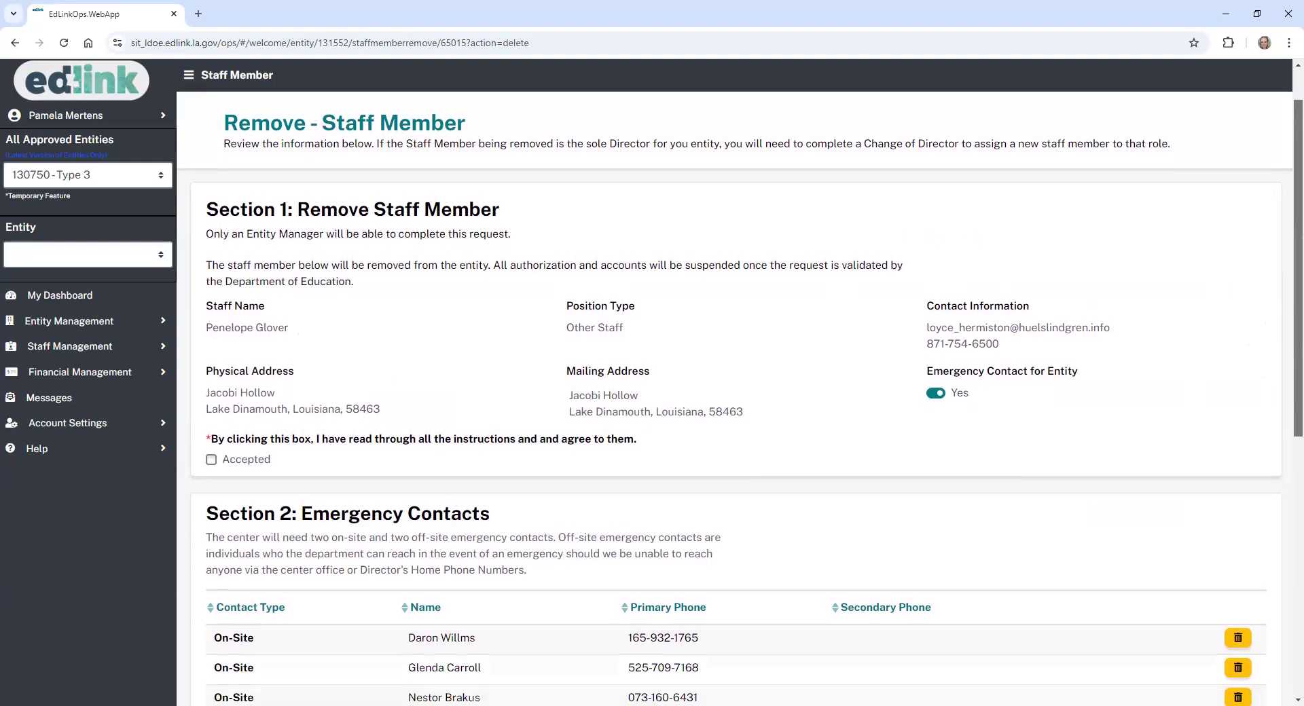
scroll(910, 392, down, 1)
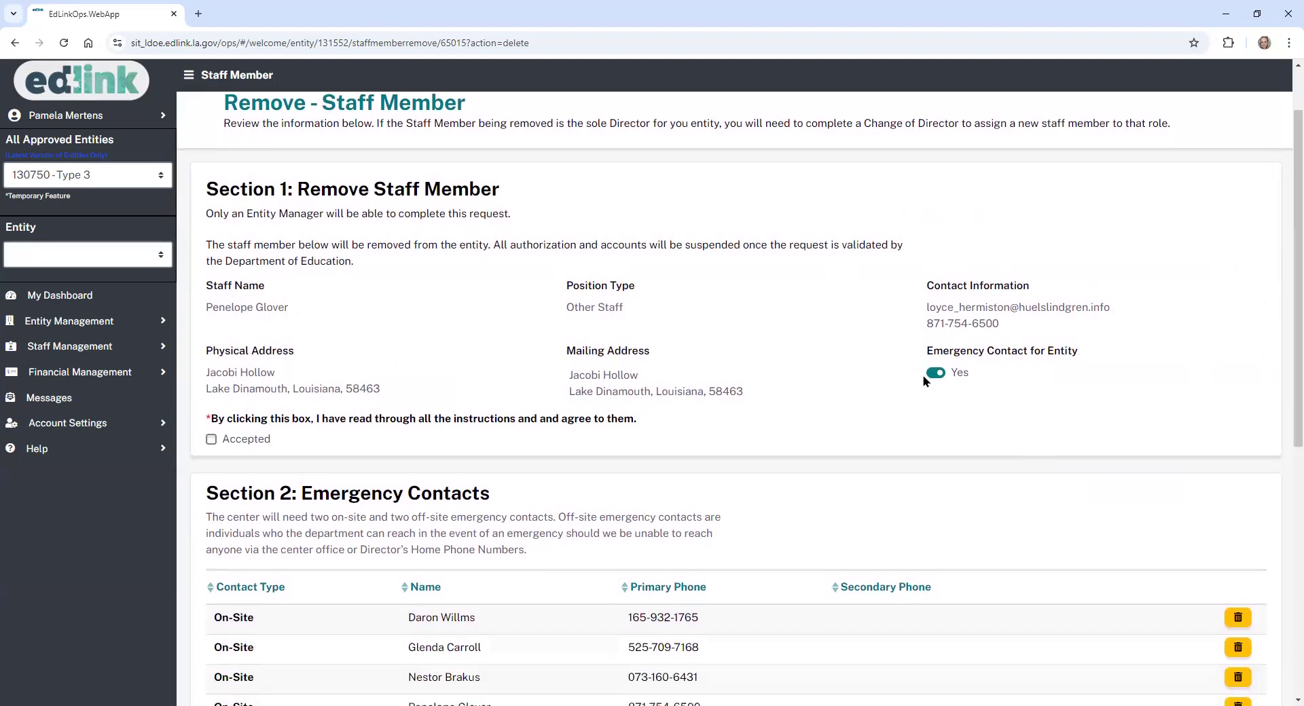
click(935, 374)
click(211, 442)
scroll(1286, 370, down, 1)
scroll(1285, 370, down, 5)
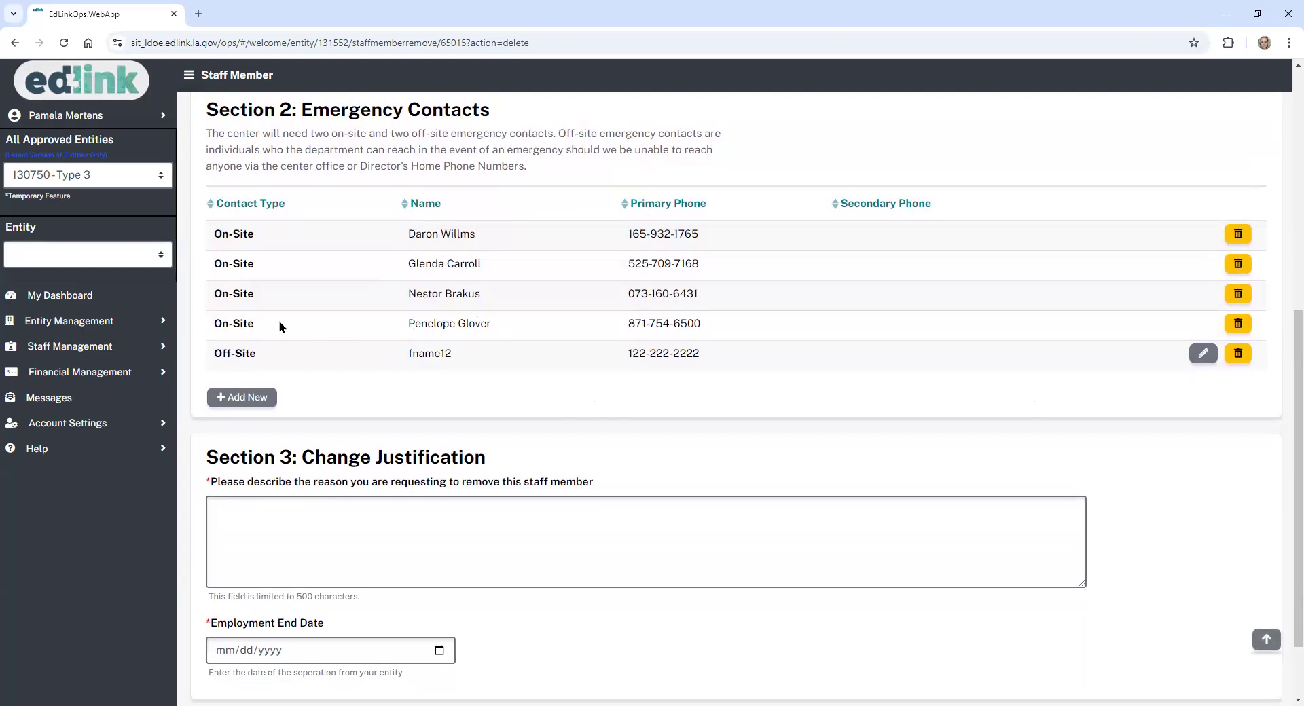
click(1240, 324)
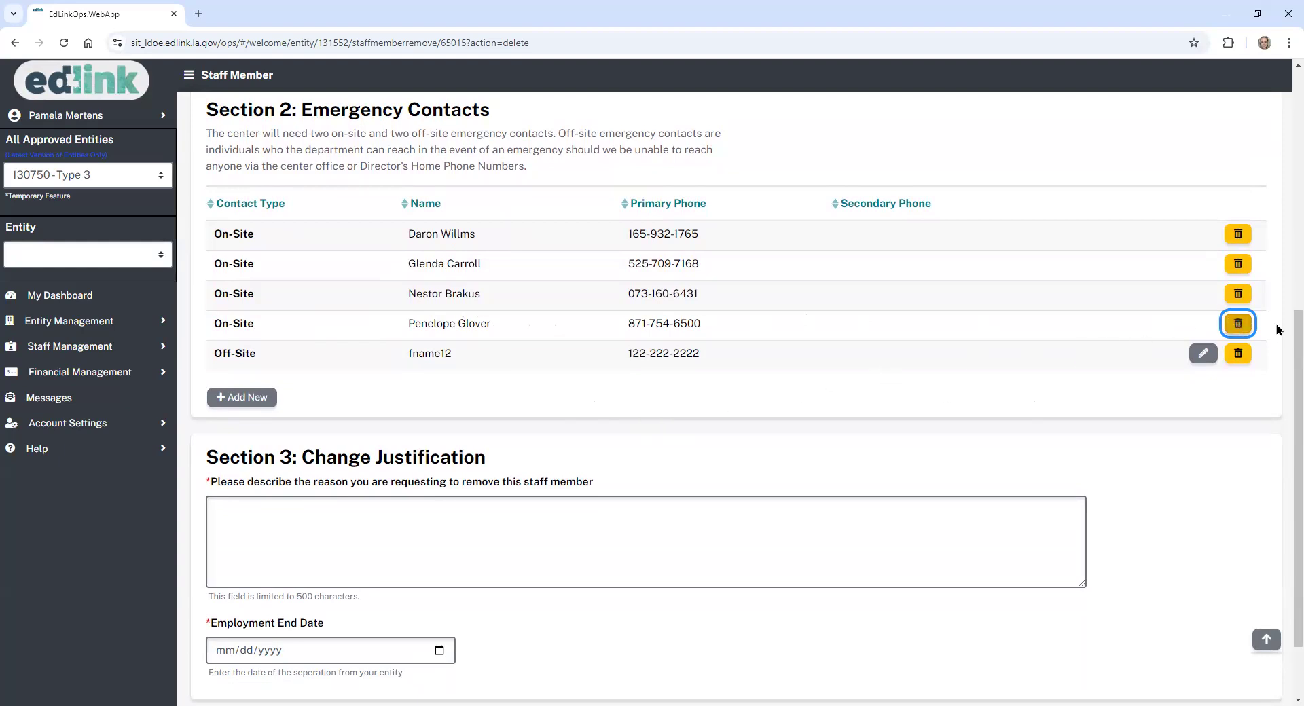
- Enter reason 'No longer employed at this center.', end date 09/11/2024, and submit the removal
drag(1288, 352, 1284, 177)
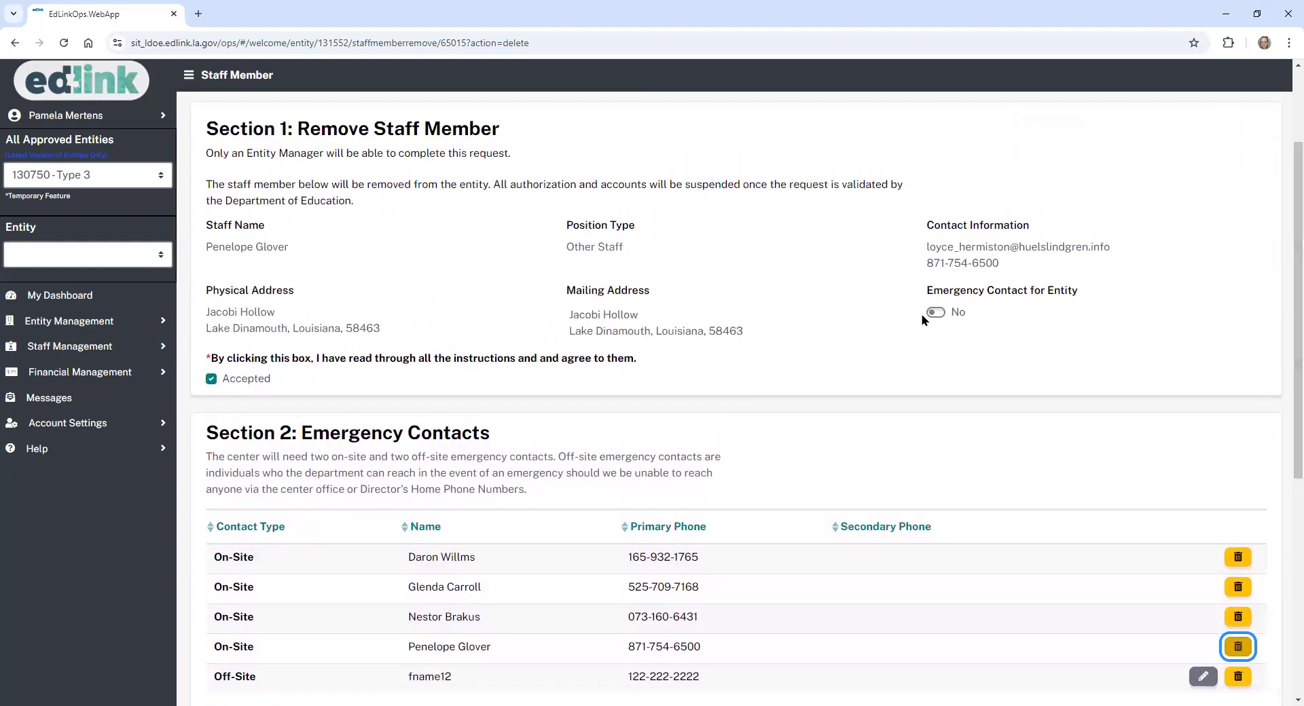
drag(1286, 265, 1286, 295)
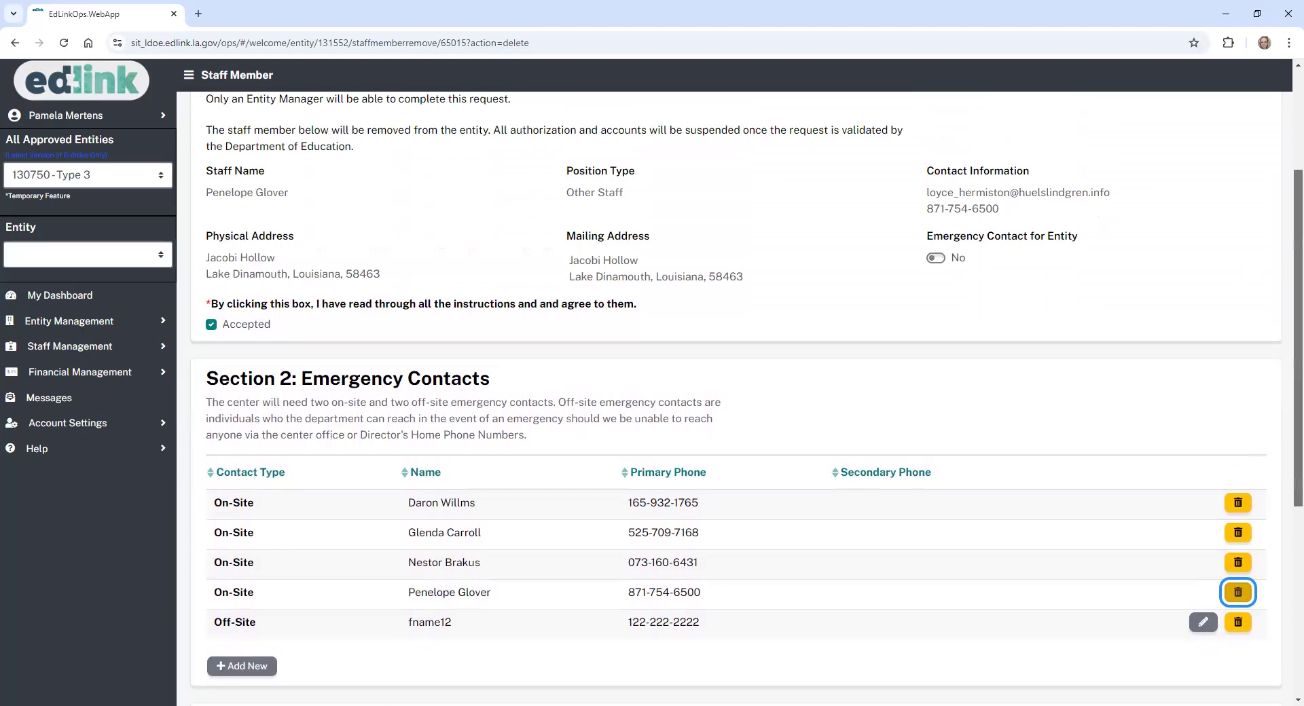
scroll(594, 527, down, 5)
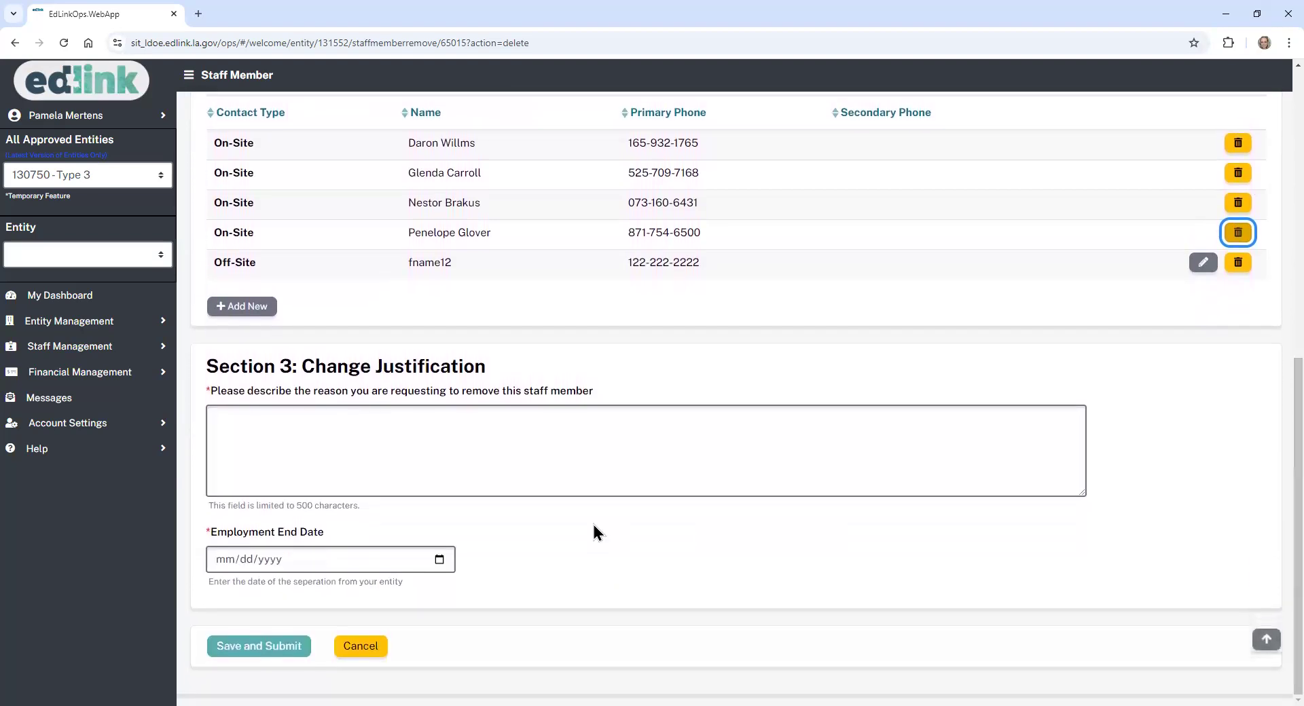
click(397, 448)
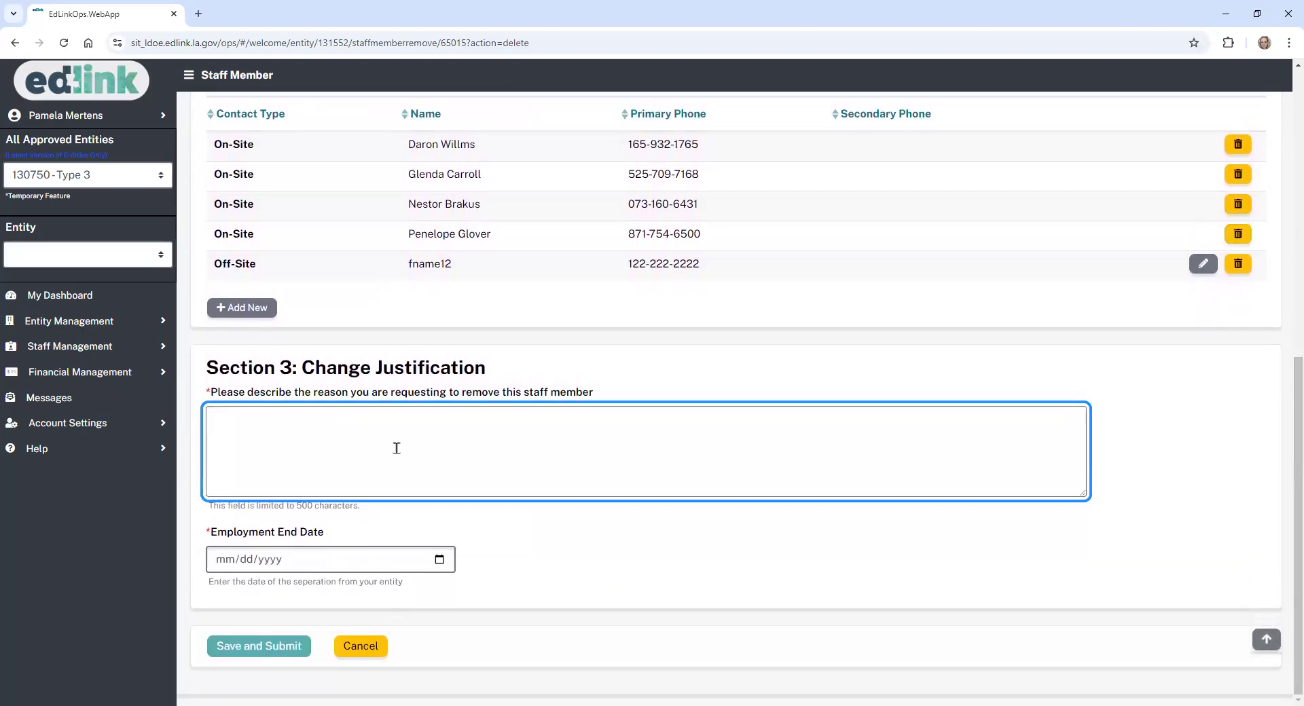
text(No longer employed at this center)
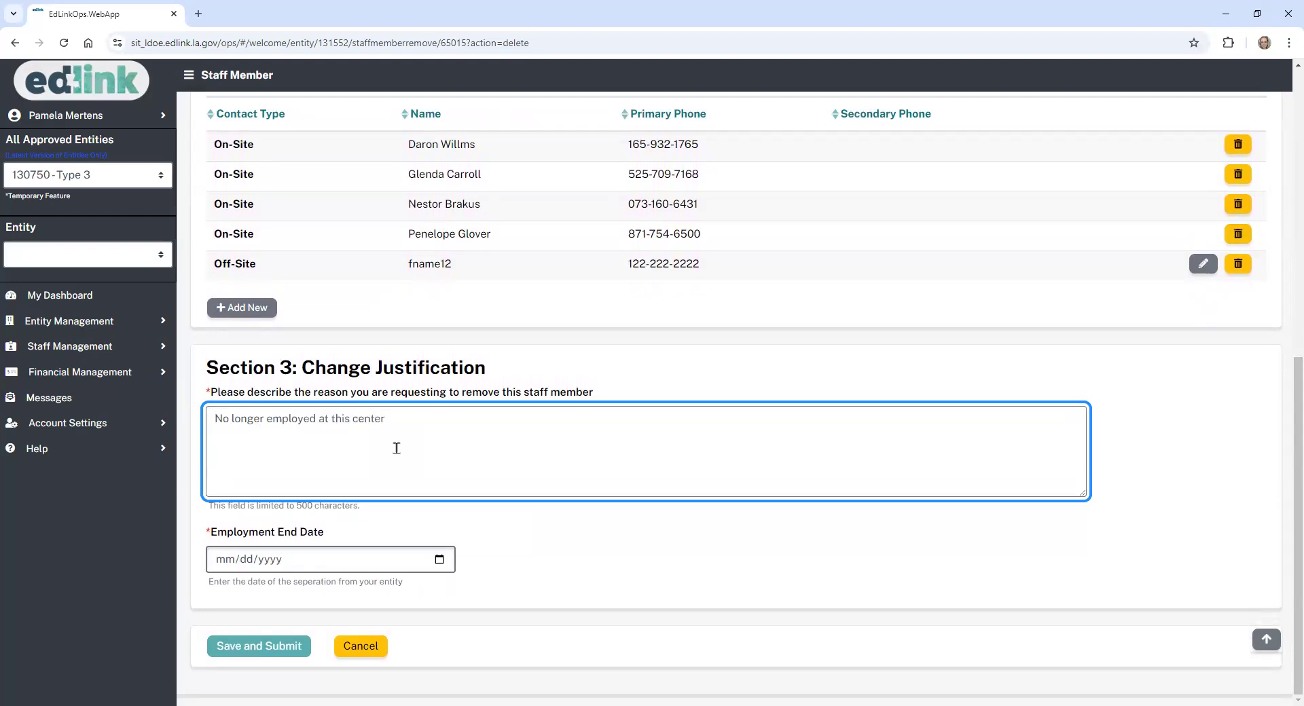
text(.)
click(441, 561)
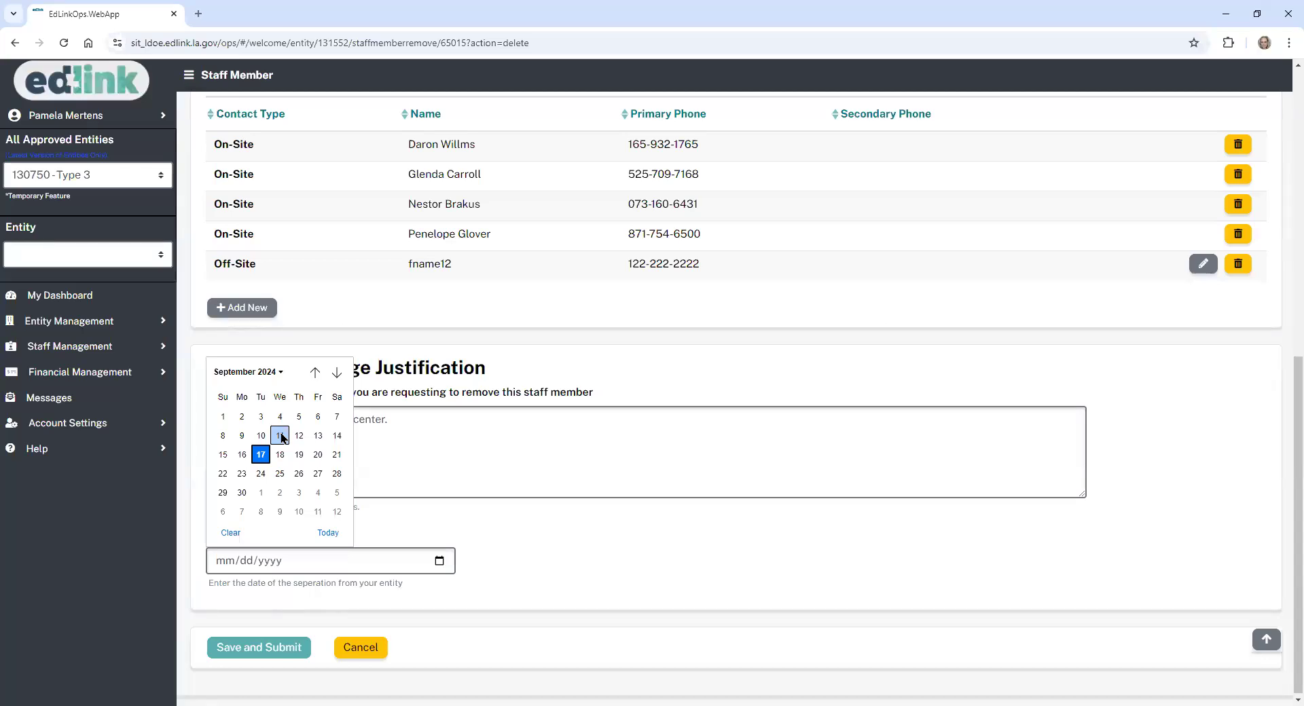
click(283, 438)
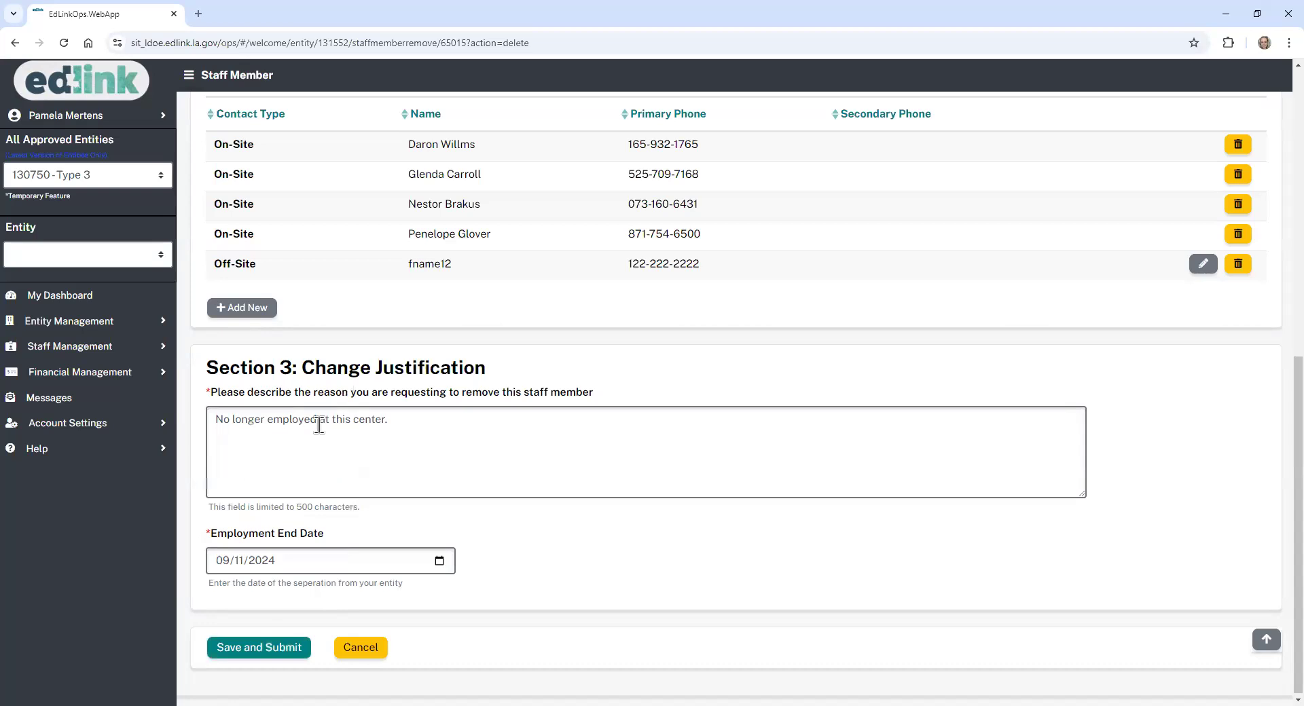
click(279, 651)
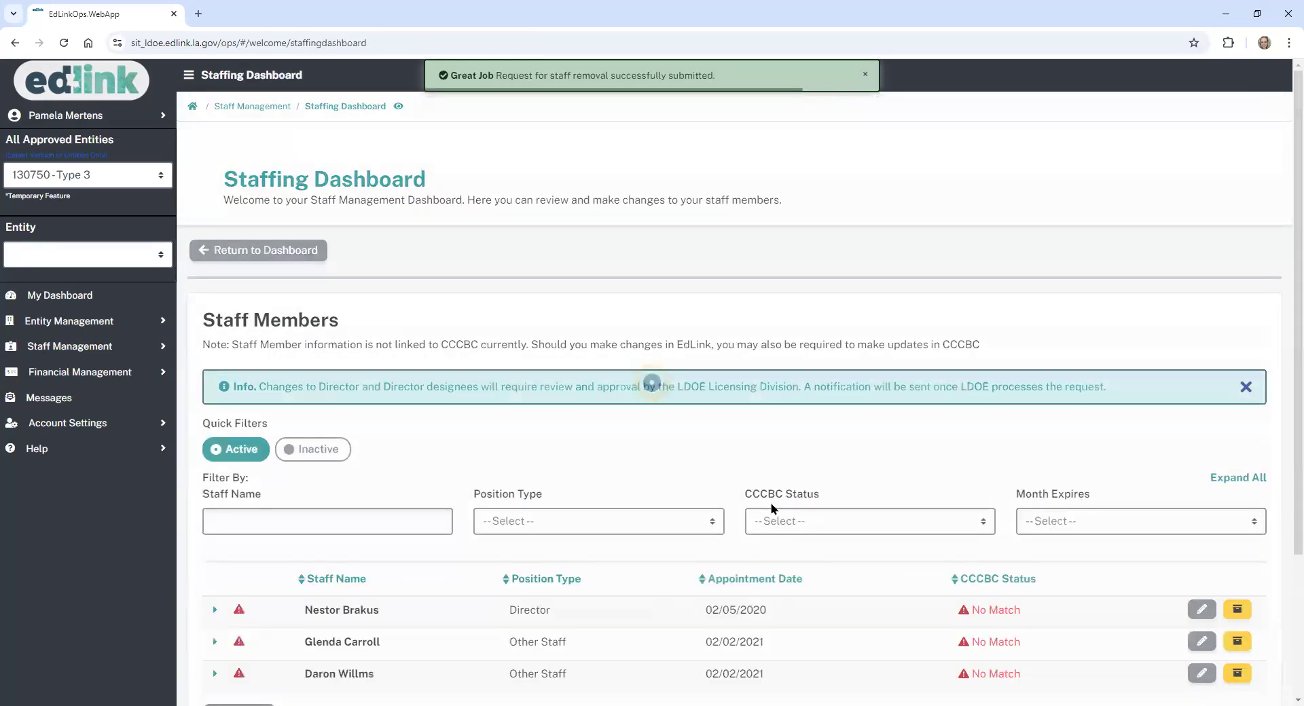
scroll(1275, 293, down, 2)
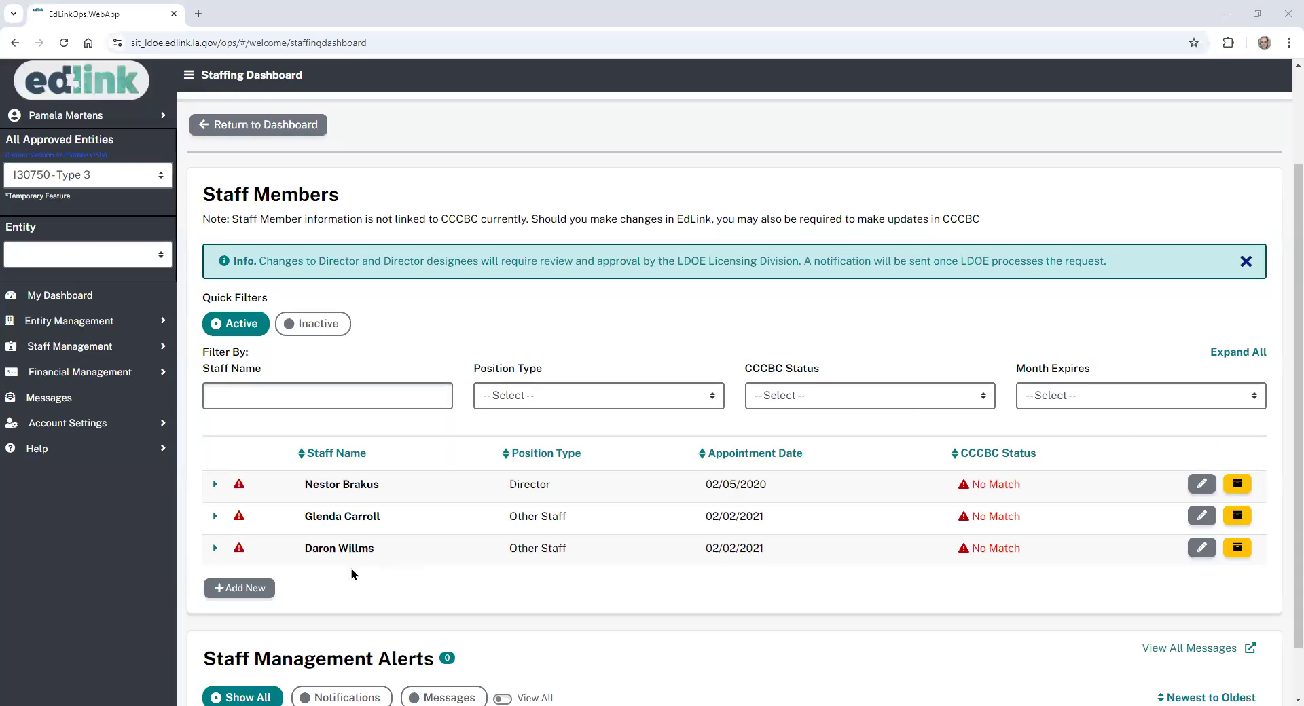
- Open the last staff member's record for editing and retype their misspelled last name correctly
click(1201, 549)
click(674, 497)
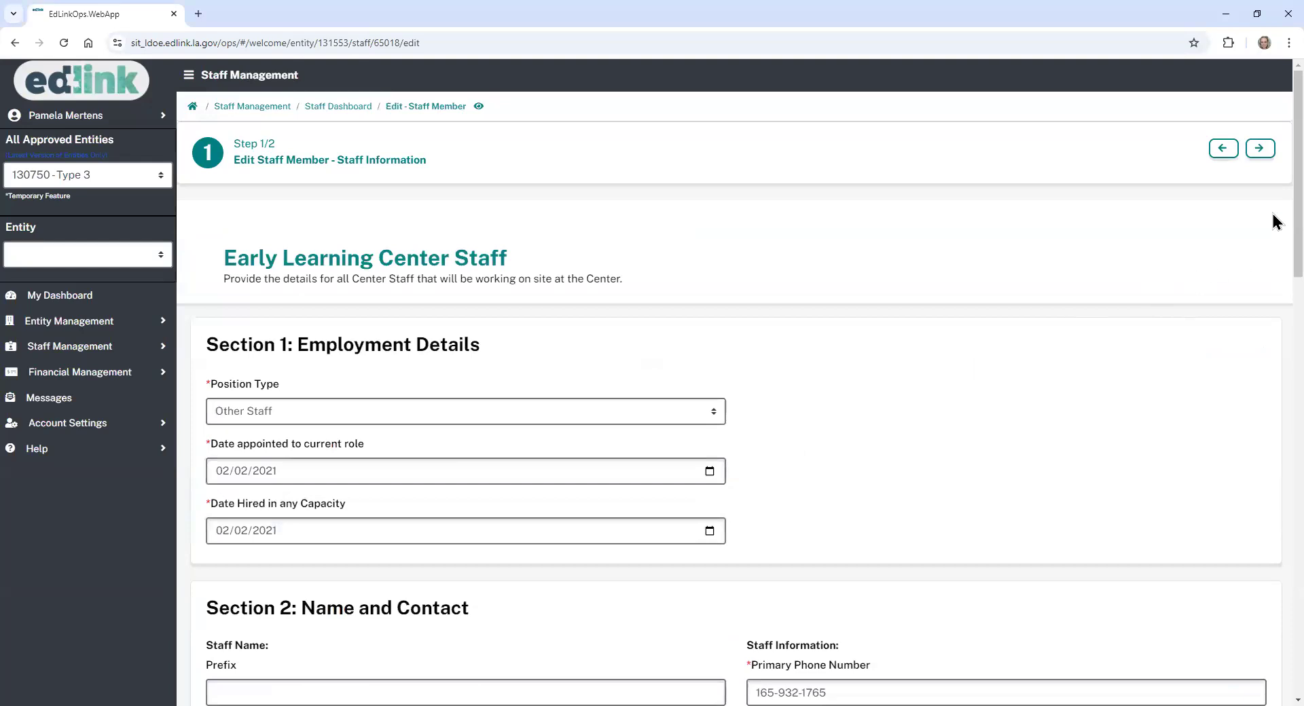
drag(1298, 219, 1298, 299)
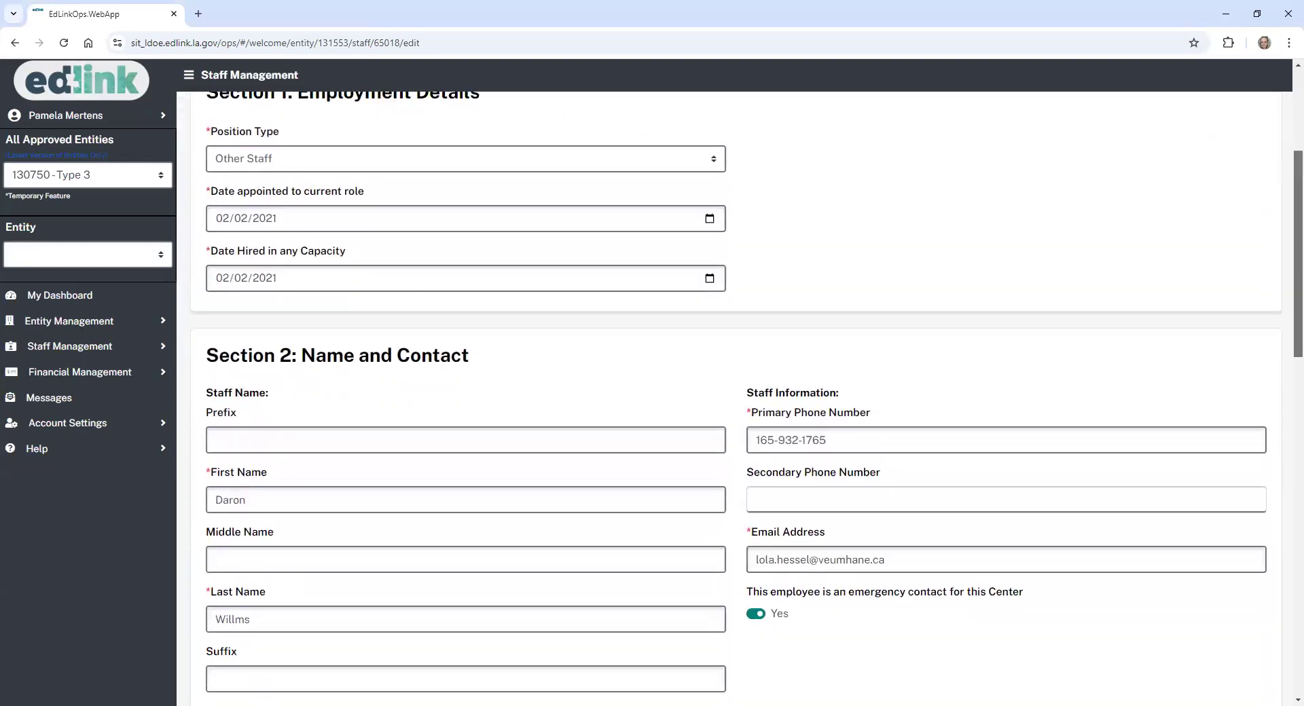
scroll(781, 282, down, 5)
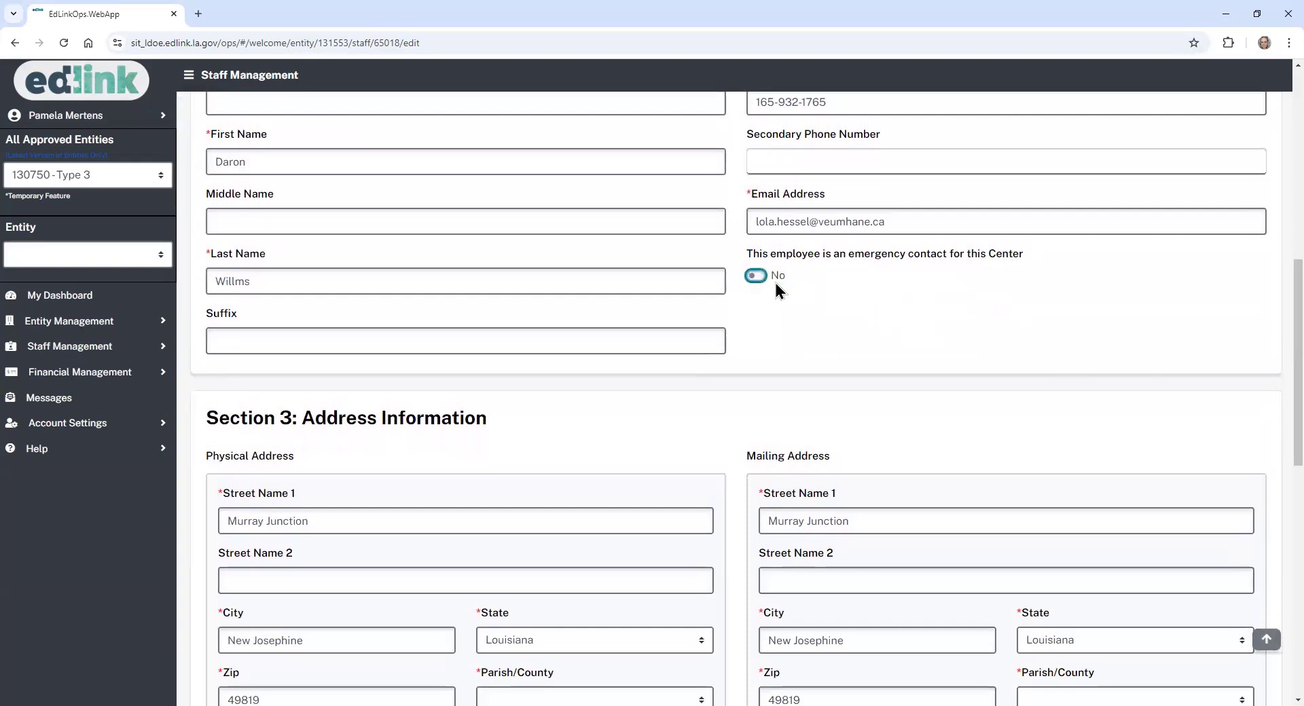
scroll(1273, 324, down, 1)
scroll(1273, 344, down, 1)
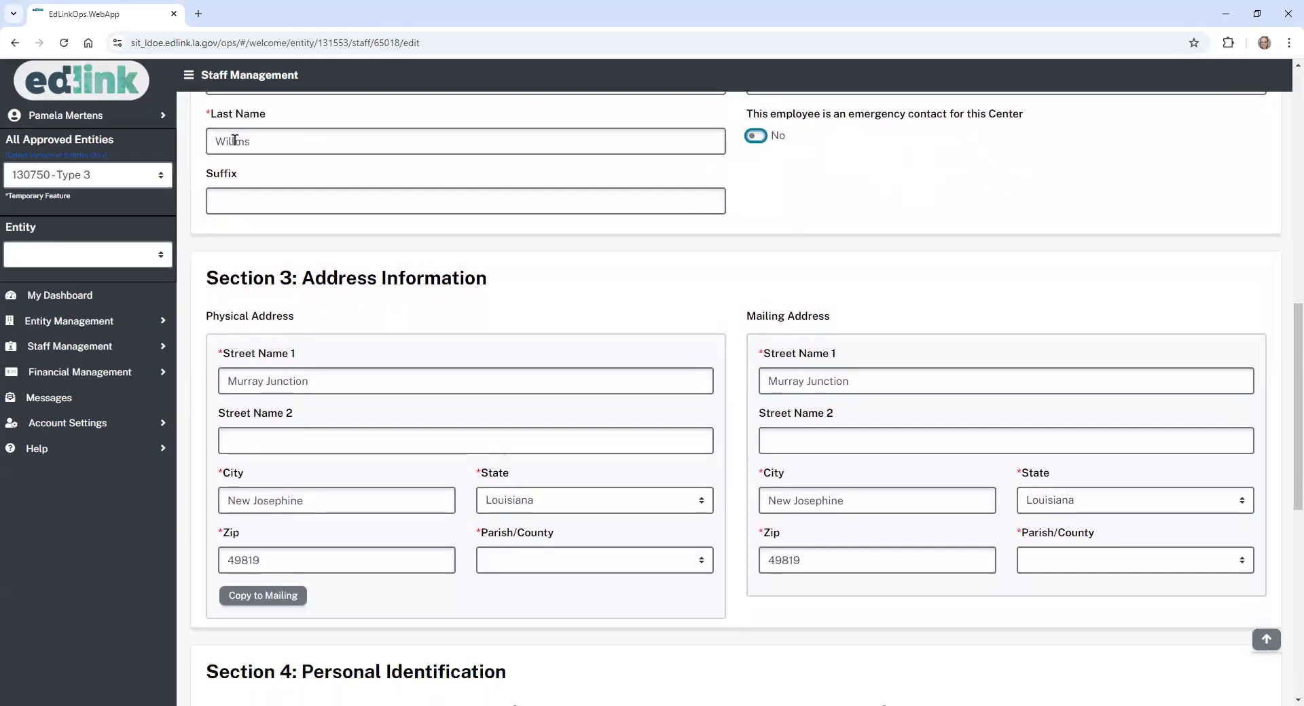
double_click(234, 139)
key(BackSpace)
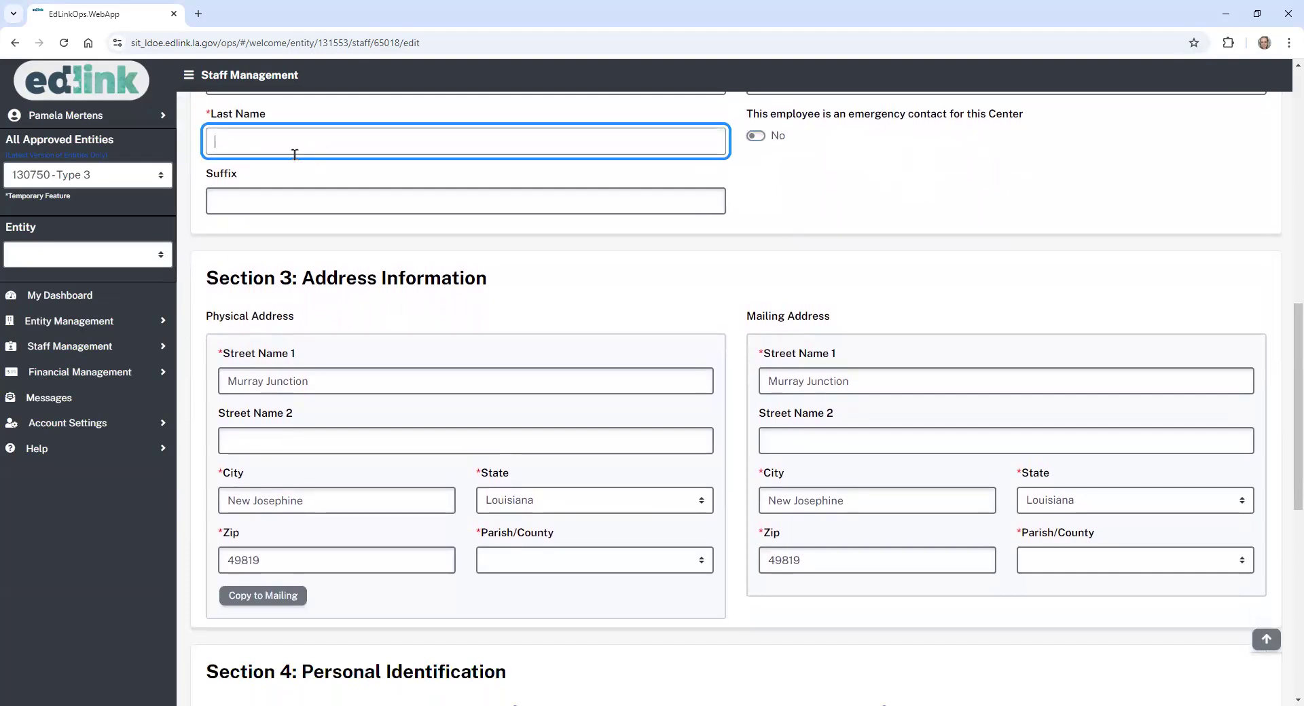
text(Williams)
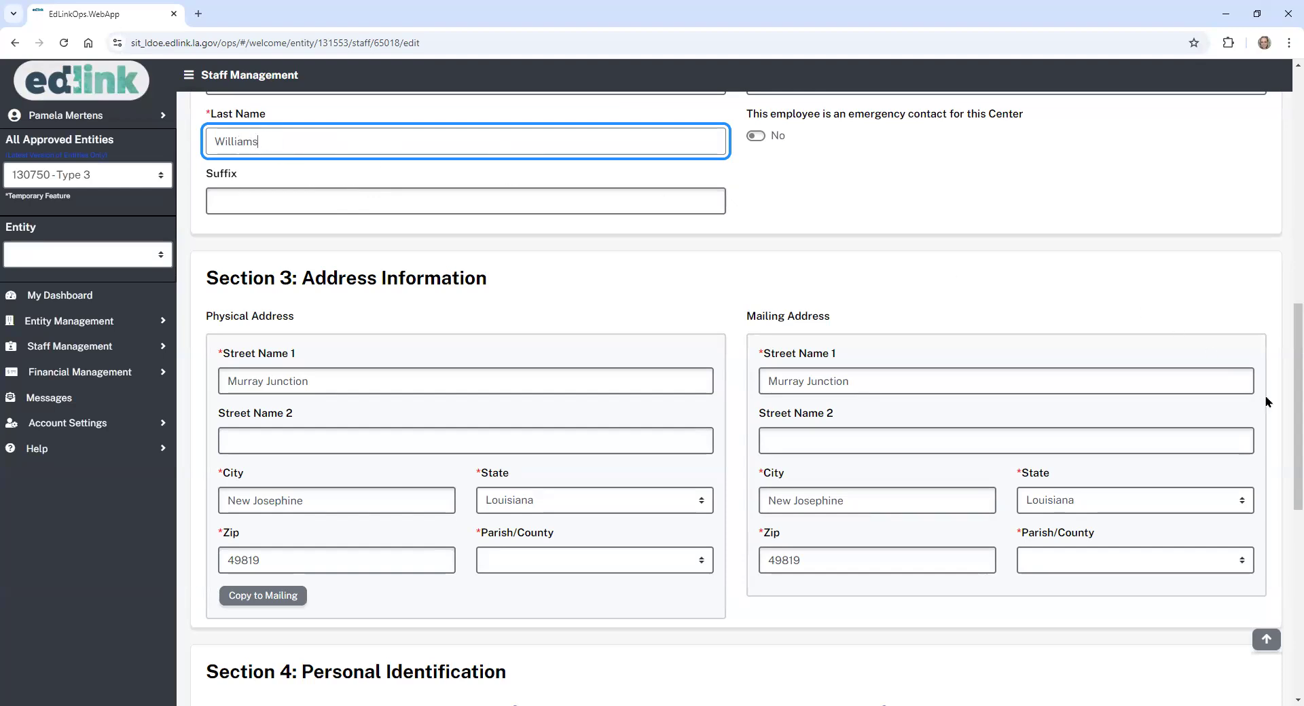
- Set Parish/County to East Baton Rouge and copy the physical address to mailing
scroll(1264, 387, down, 2)
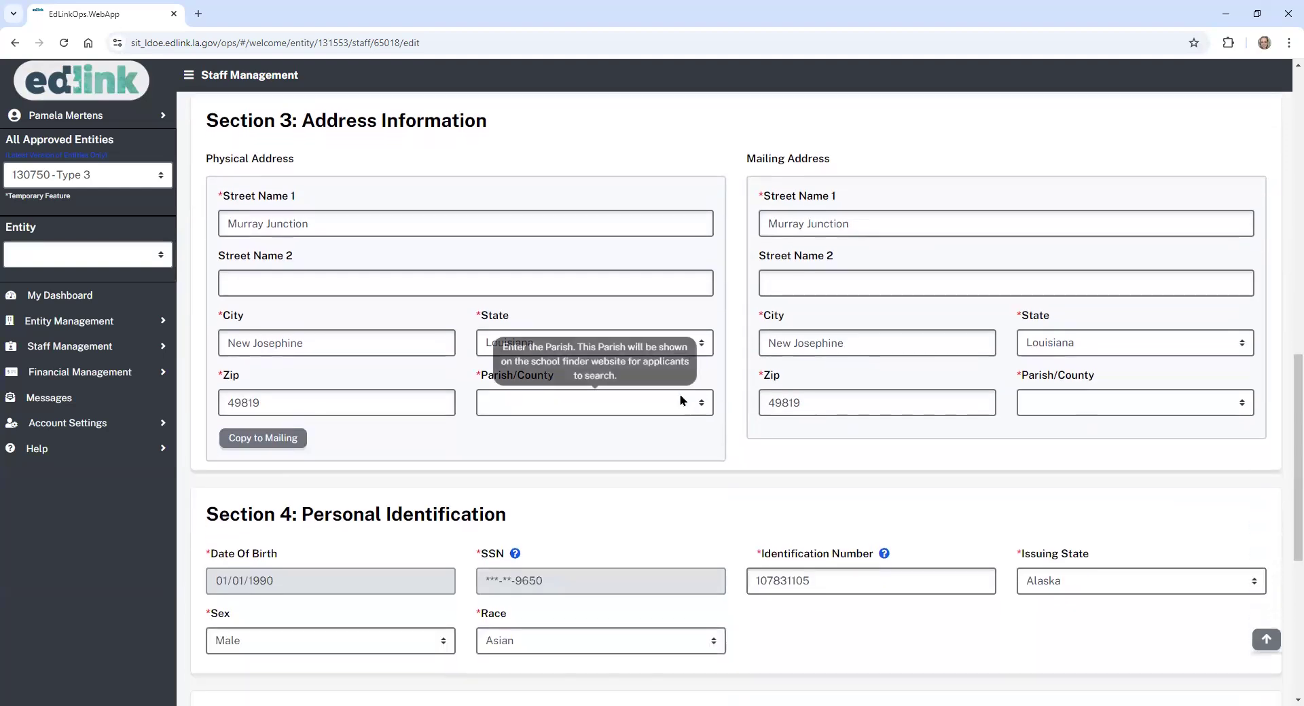
click(685, 400)
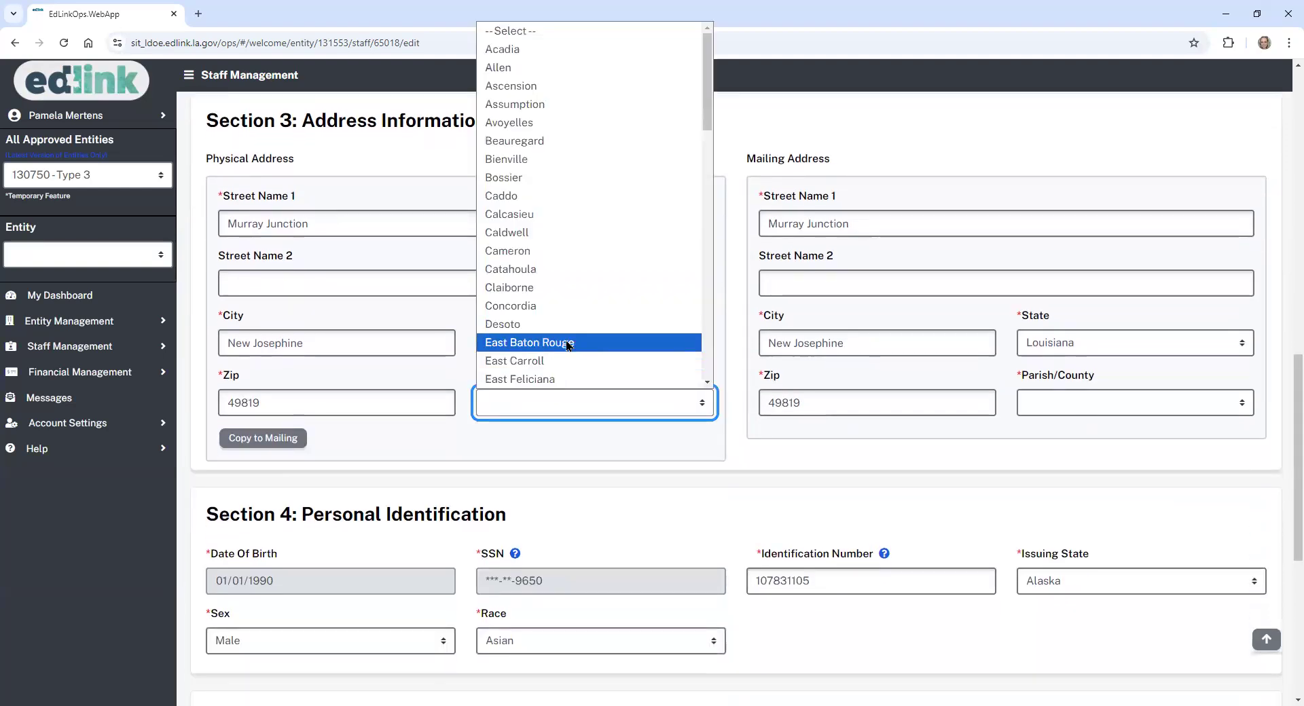
click(569, 344)
click(288, 441)
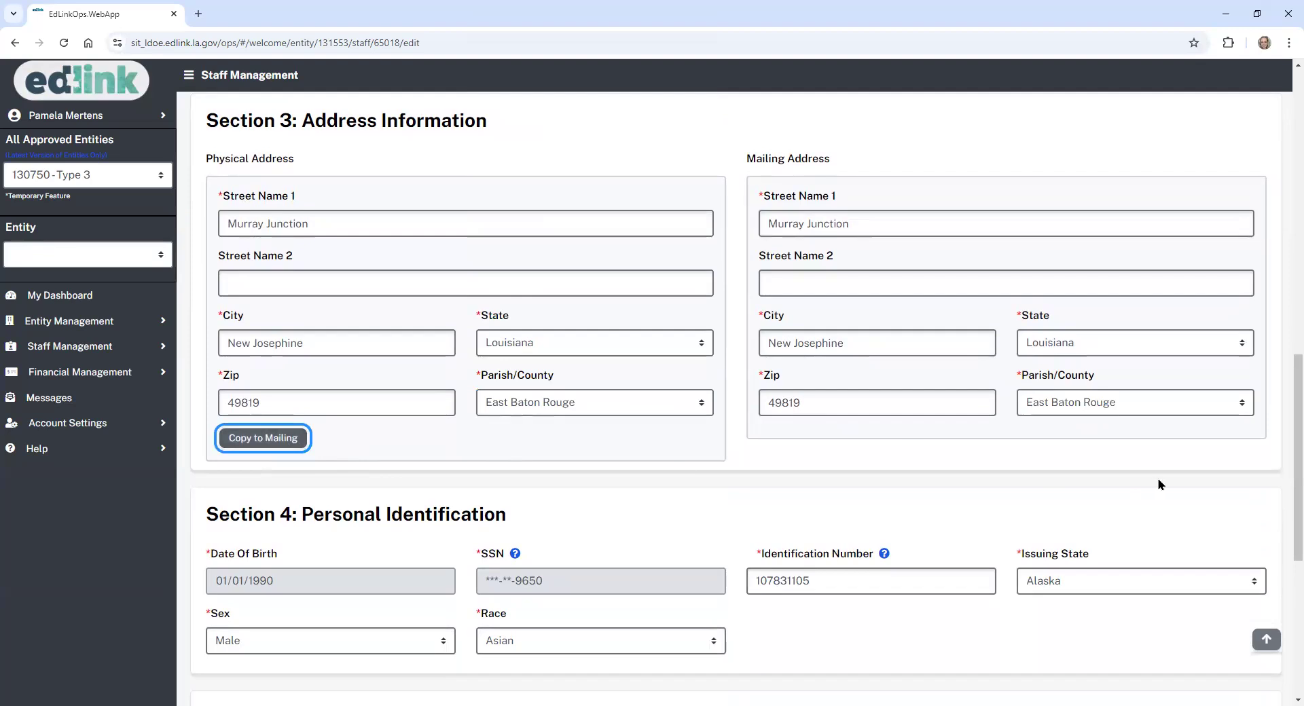
scroll(1287, 436, down, 5)
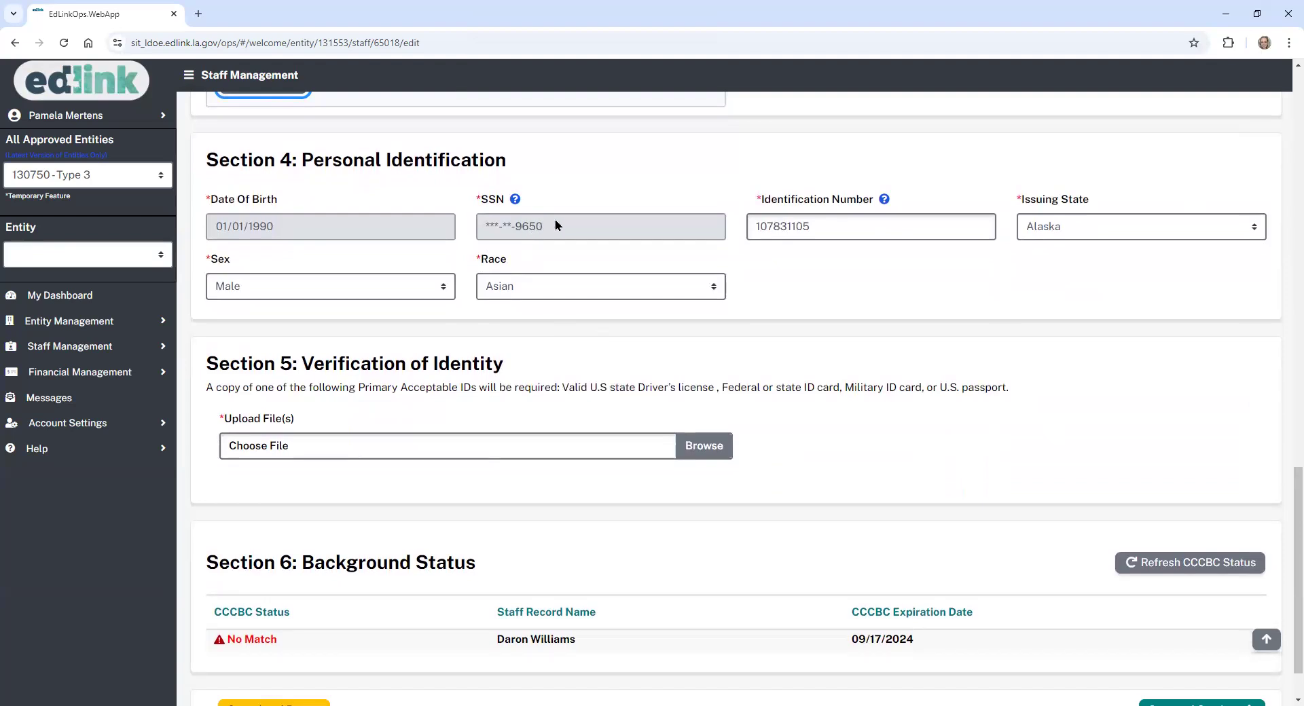
- Attach Test.docx as the identity verification file in Section 5
click(716, 449)
click(156, 195)
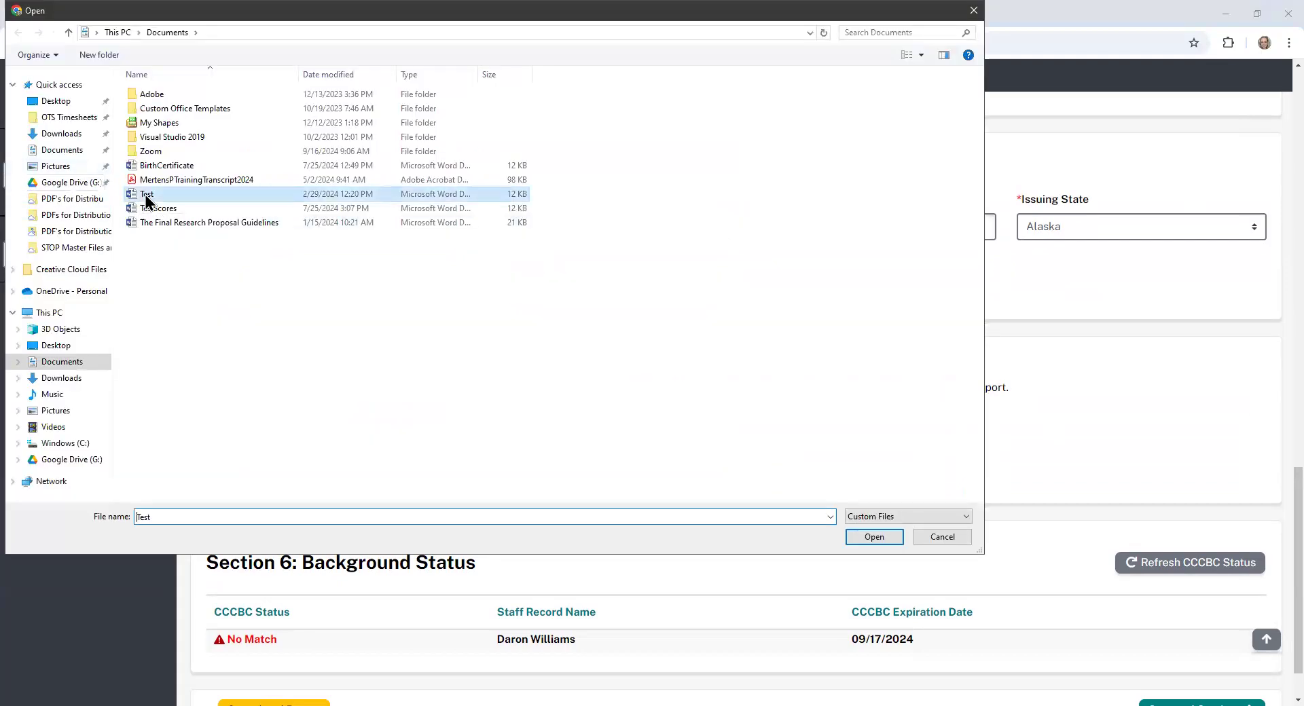
click(875, 537)
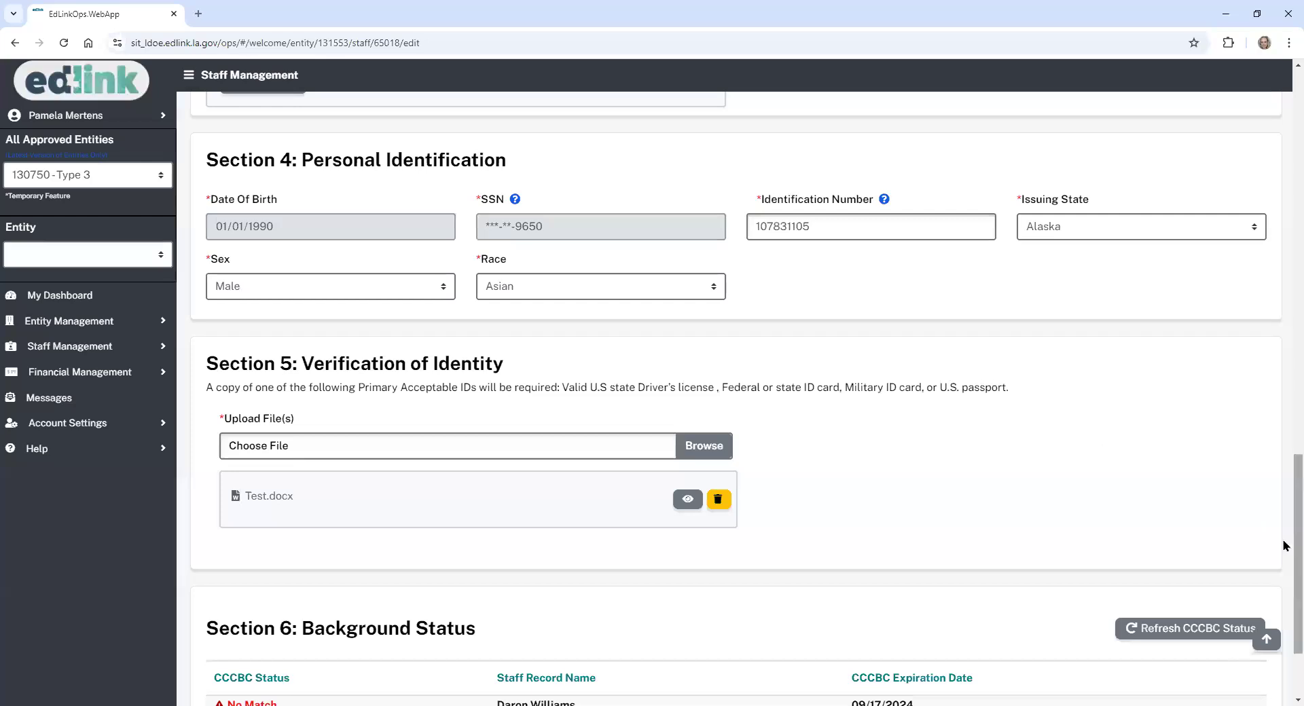
- Refresh the CCCBC background status and save the staff information
scroll(1283, 546, down, 2)
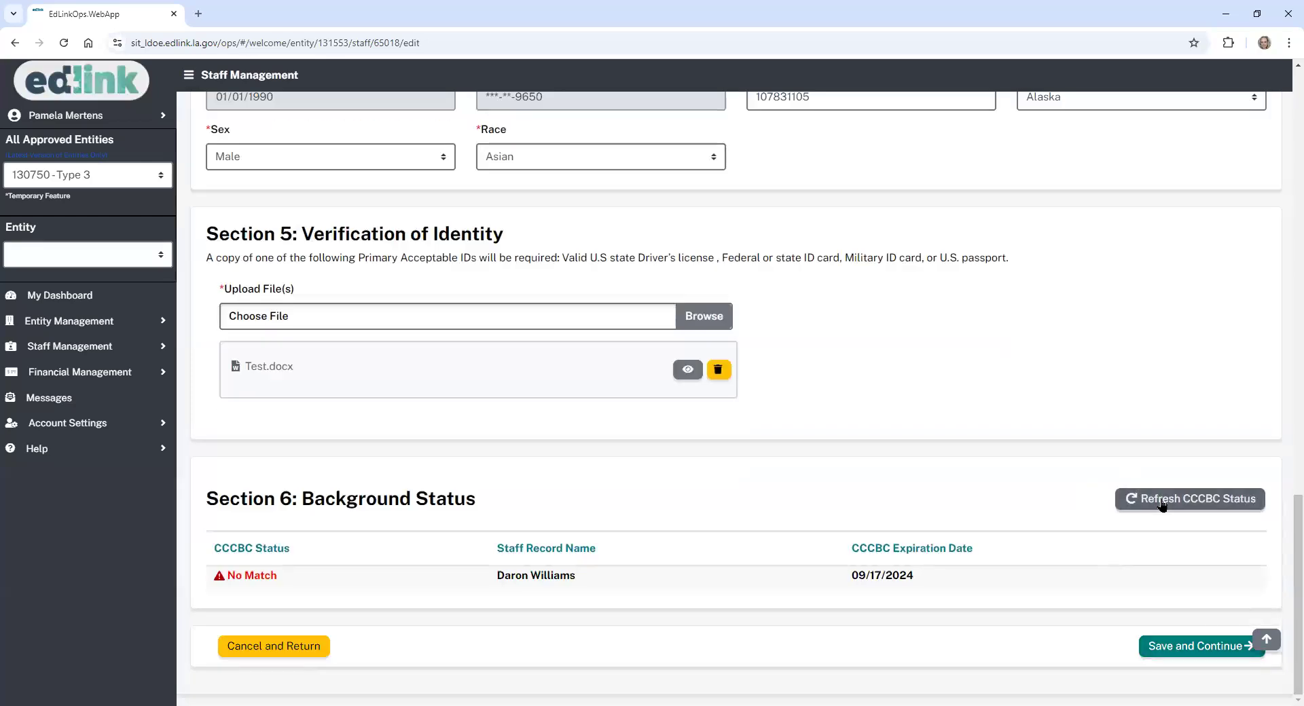
click(1163, 504)
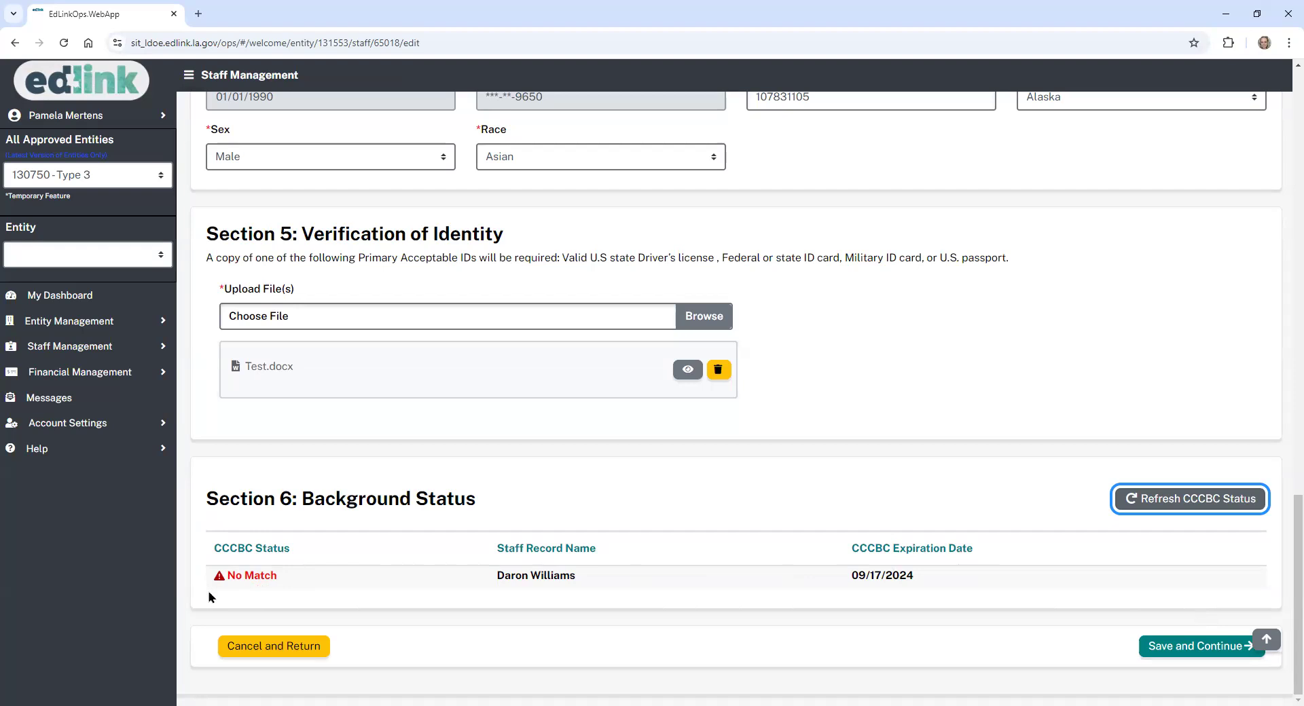
click(1202, 647)
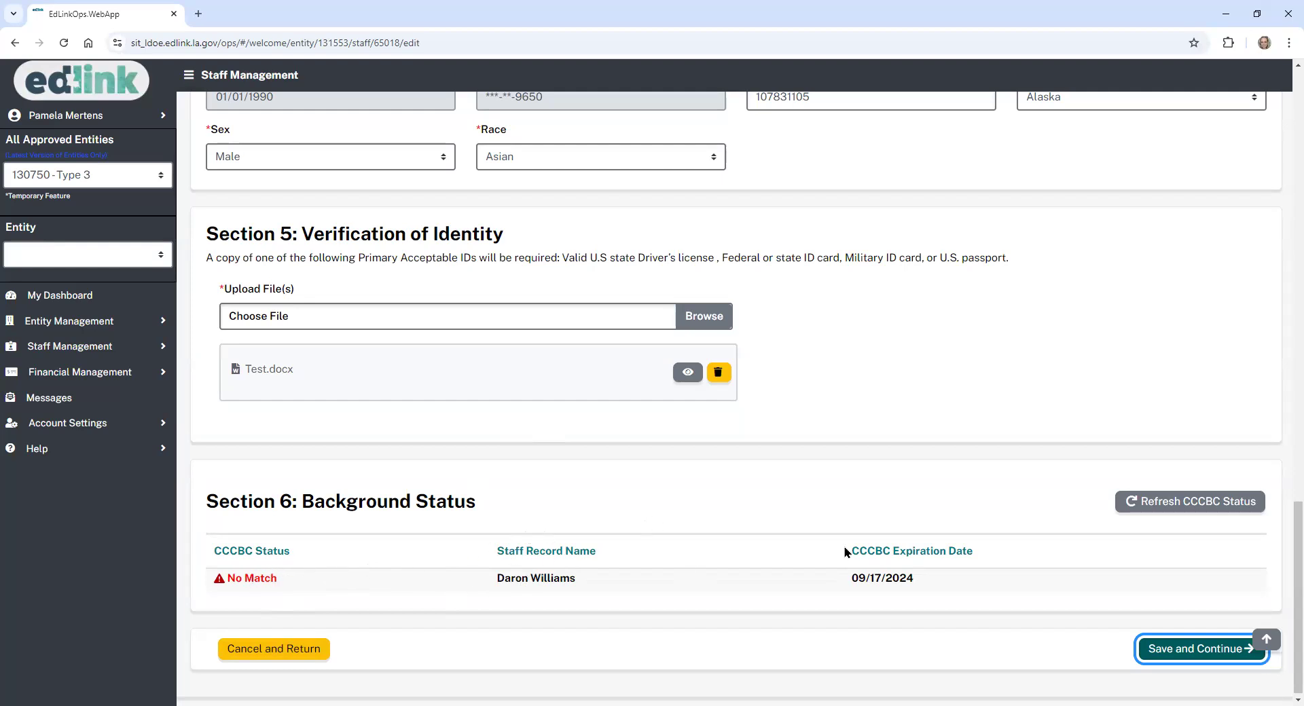
- Go to Entity Management, discarding the unsaved staff edits, to reach the License Summary
click(124, 325)
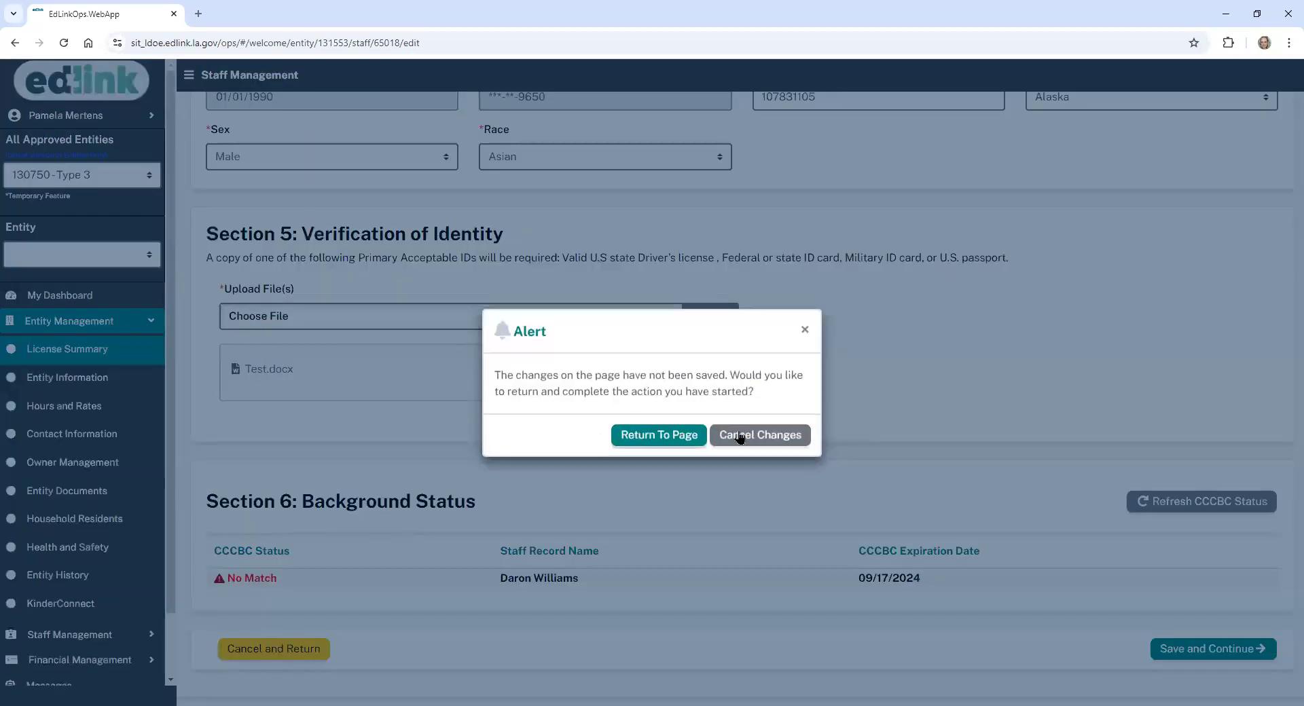
click(758, 440)
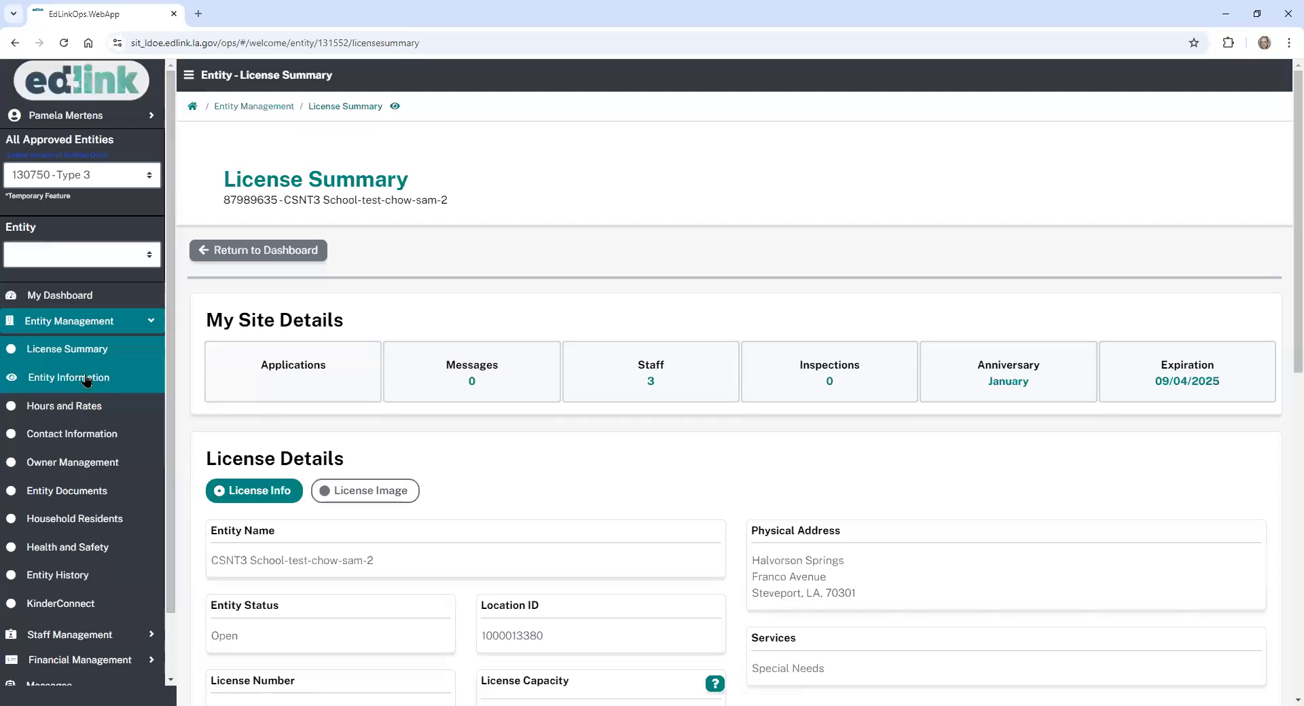
click(105, 324)
click(104, 327)
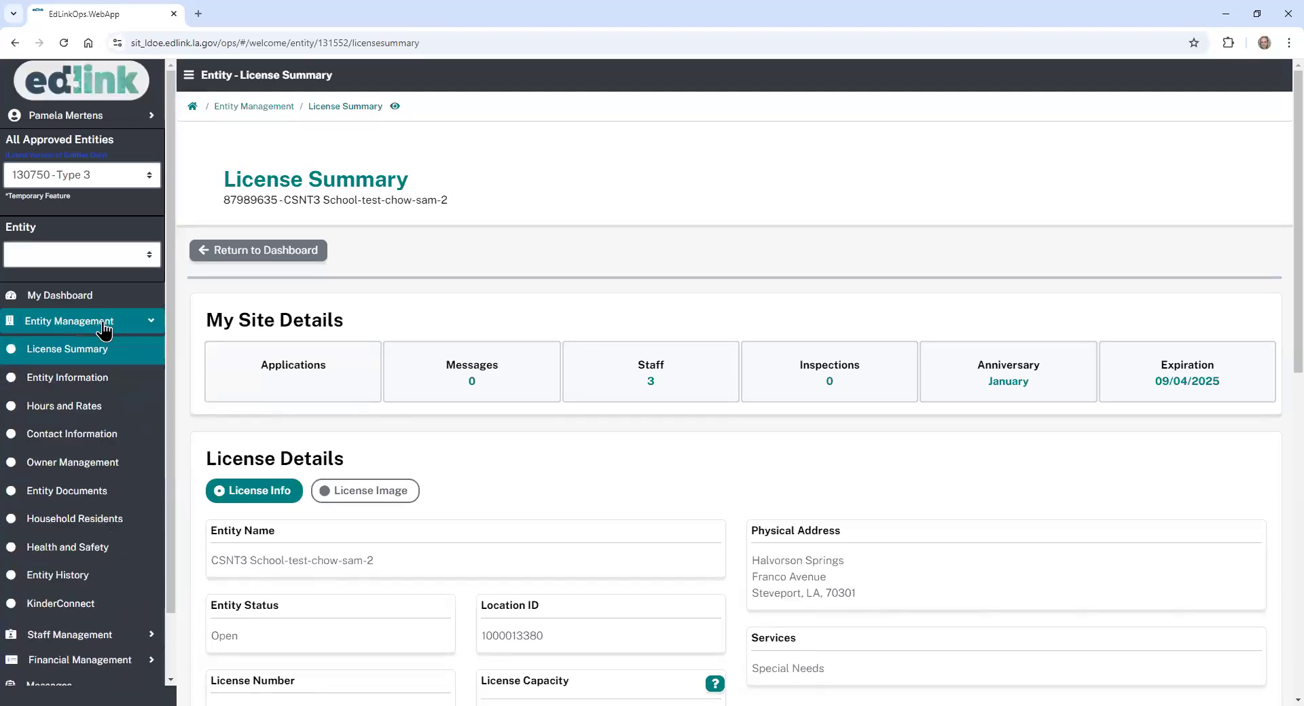
- Open Entity Documents and start a new Document Upload form below the documents table
click(89, 494)
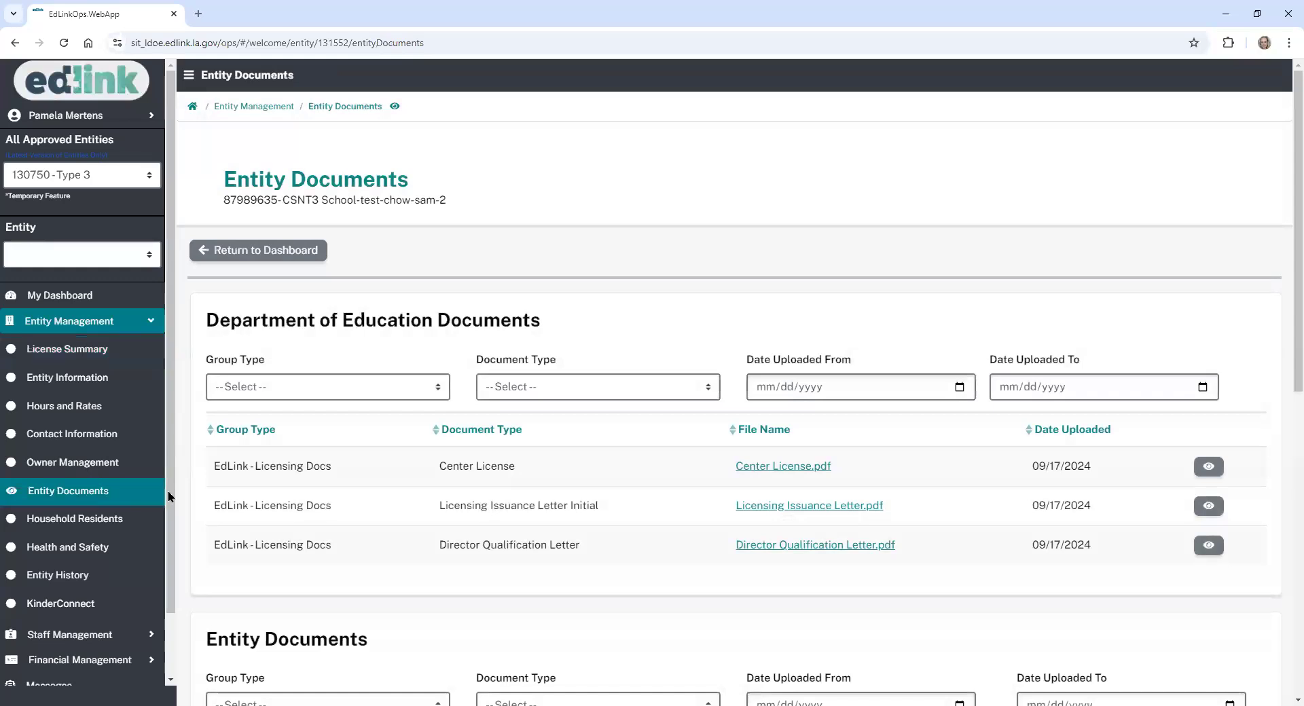
scroll(1285, 326, down, 3)
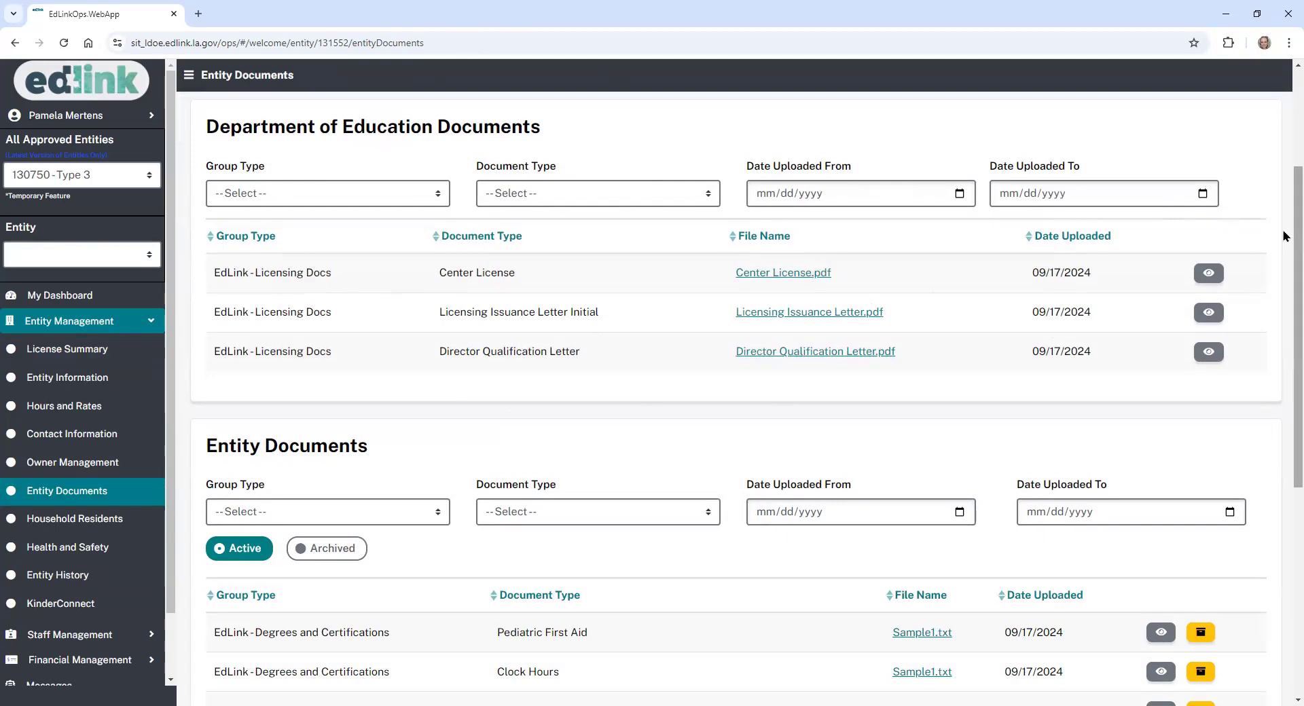
scroll(1286, 240, down, 5)
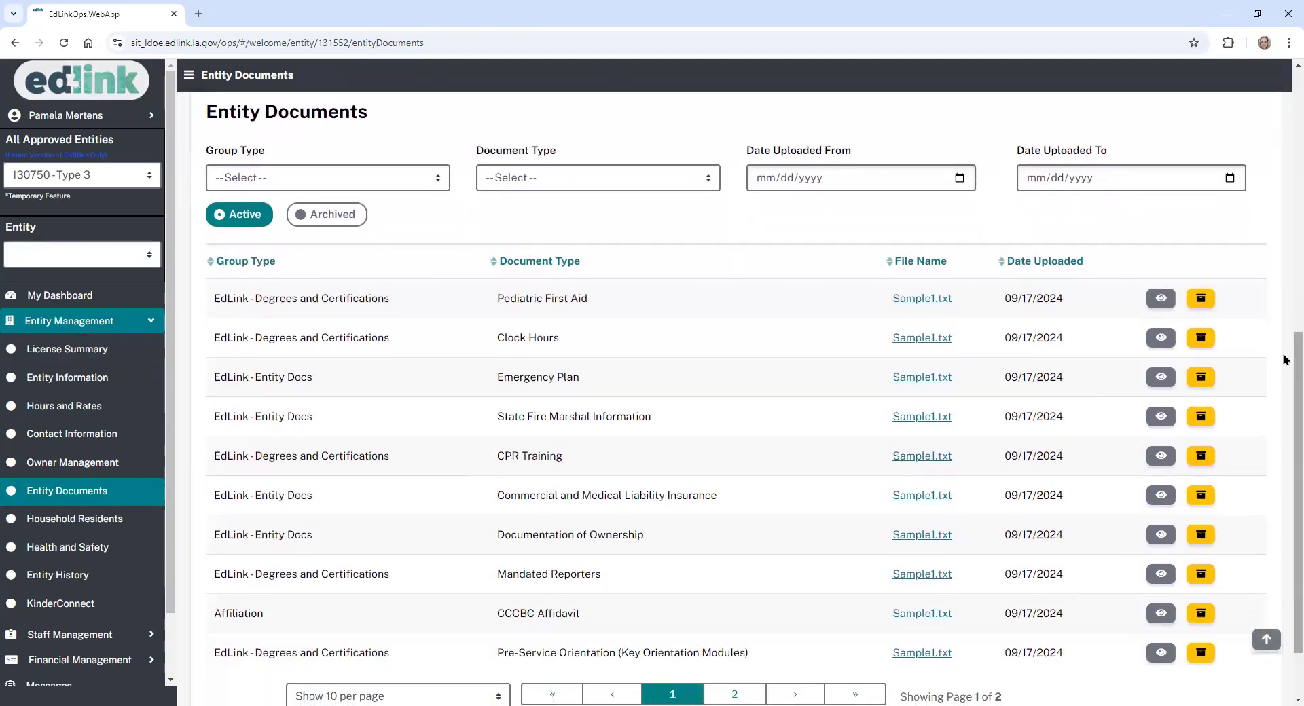
scroll(1287, 363, down, 1)
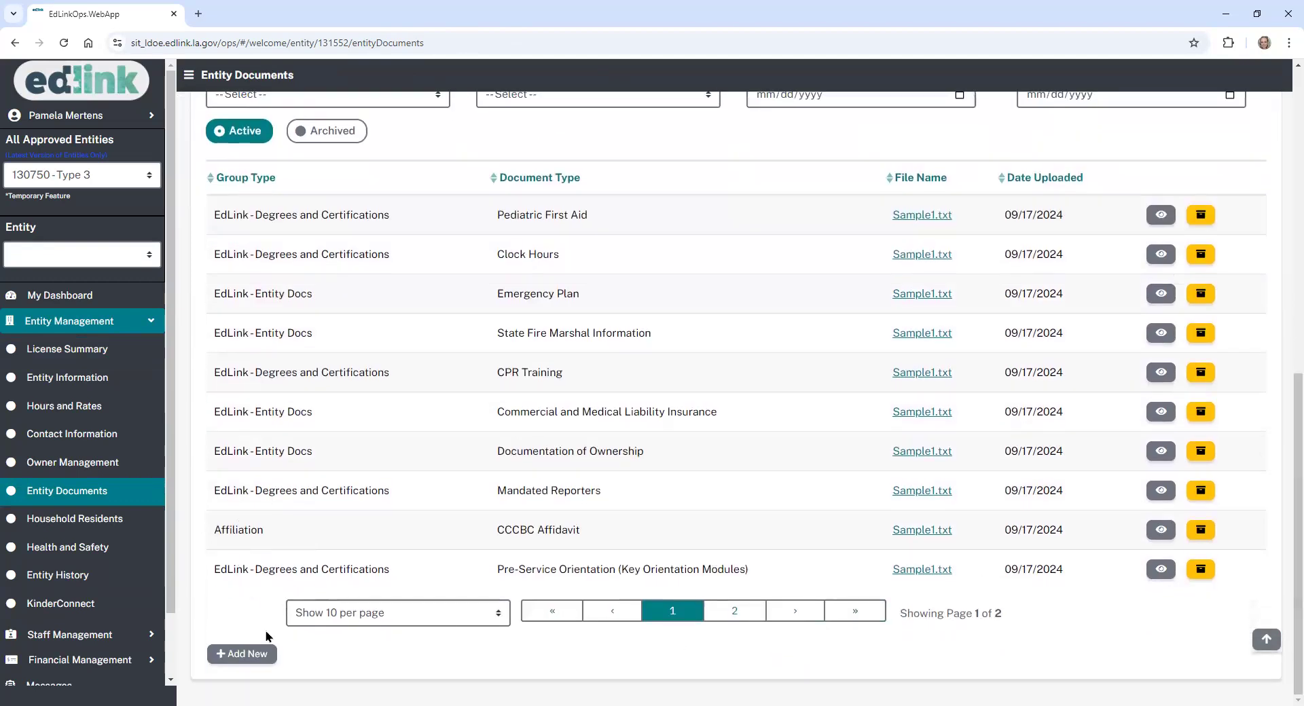
click(246, 654)
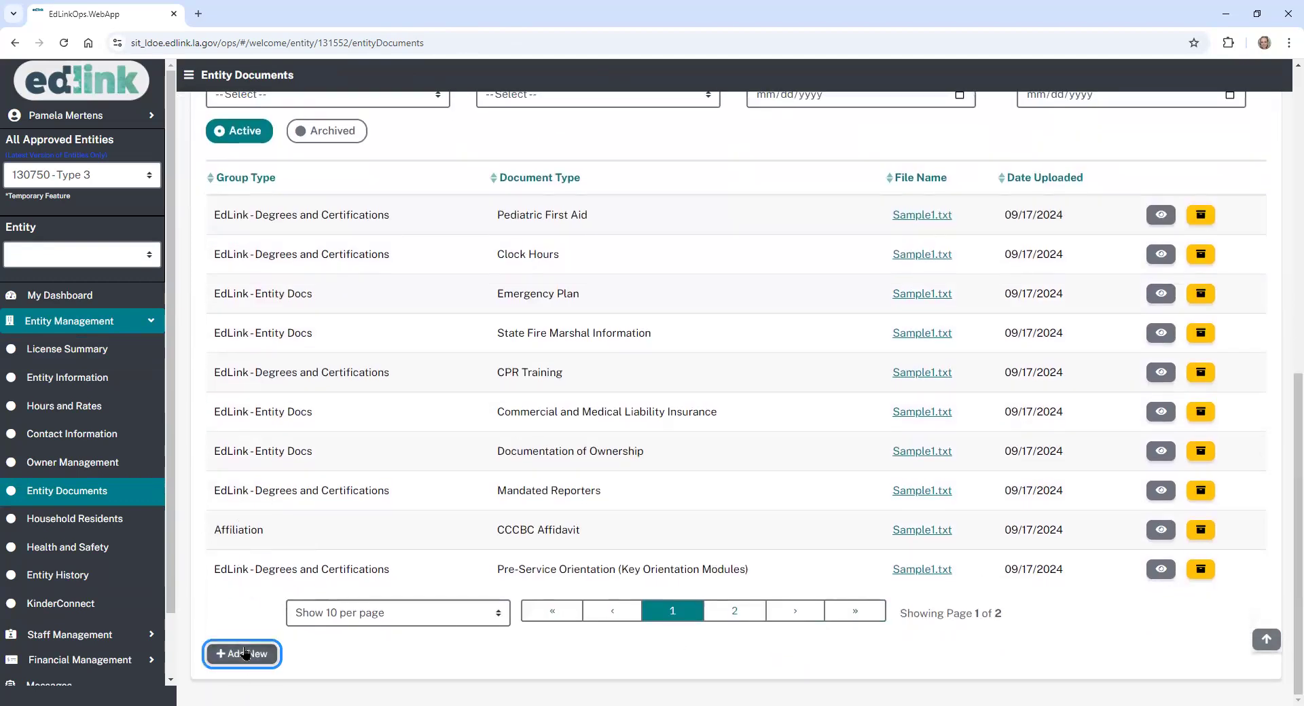
scroll(1299, 380, down, 3)
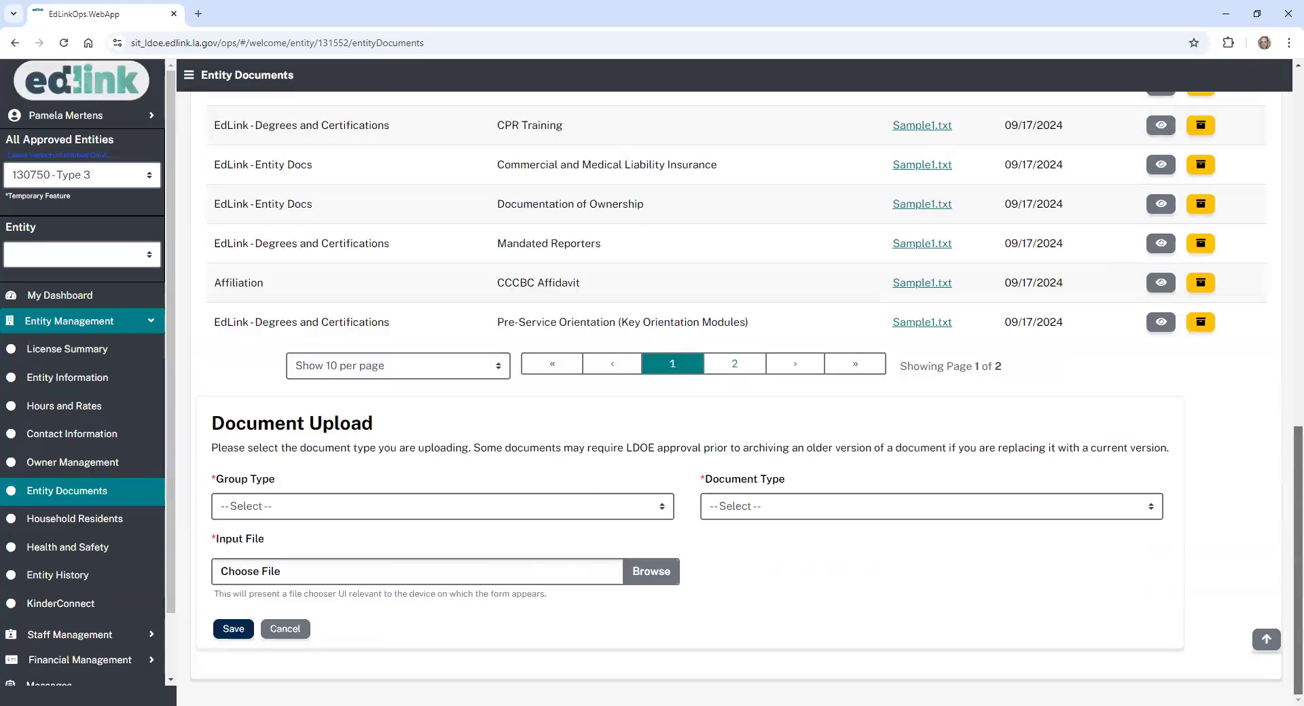
- Upload Test.docx under EdLink - Staff Docs as a Validate CCCBC Status document and save it
click(345, 510)
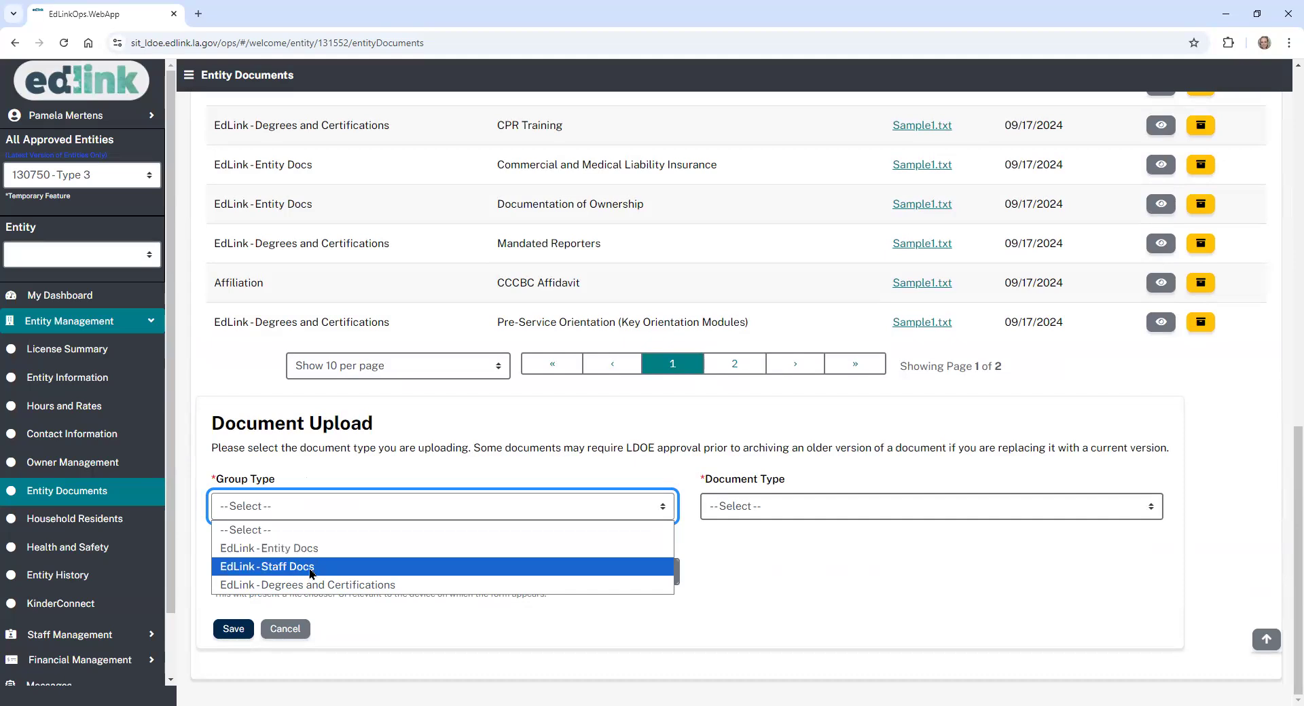
click(843, 514)
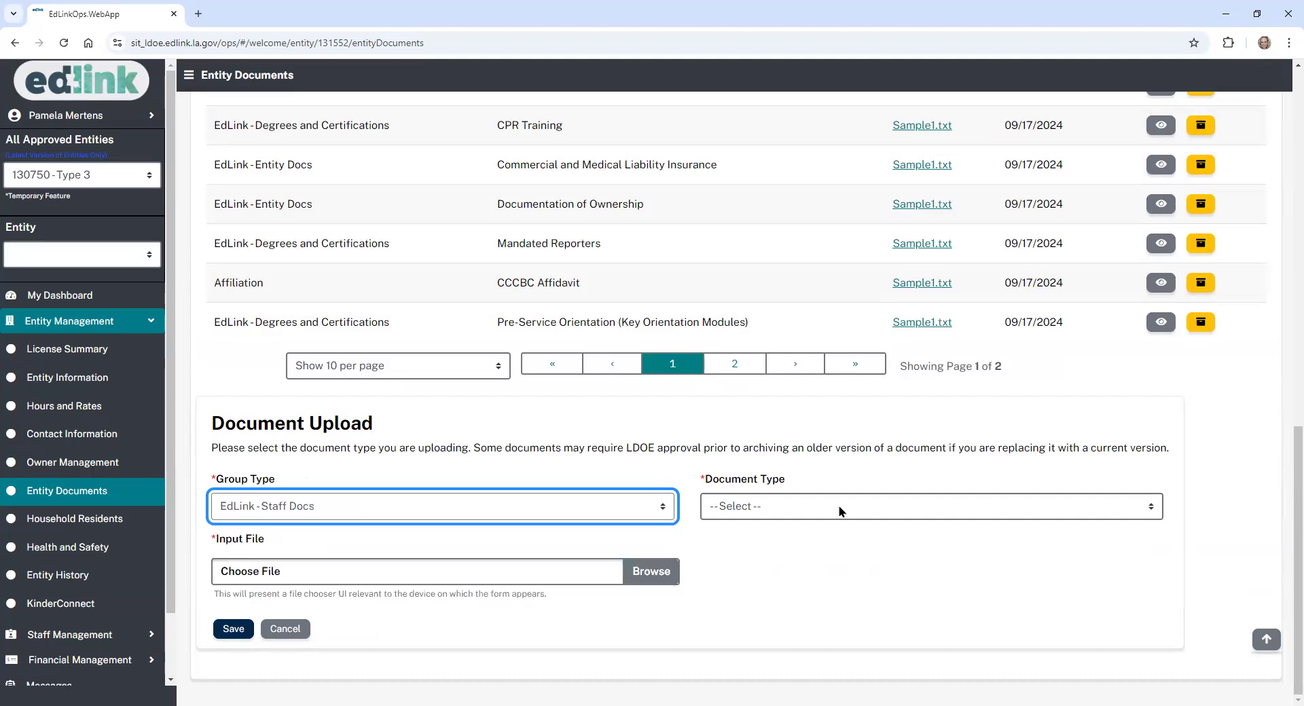
click(842, 511)
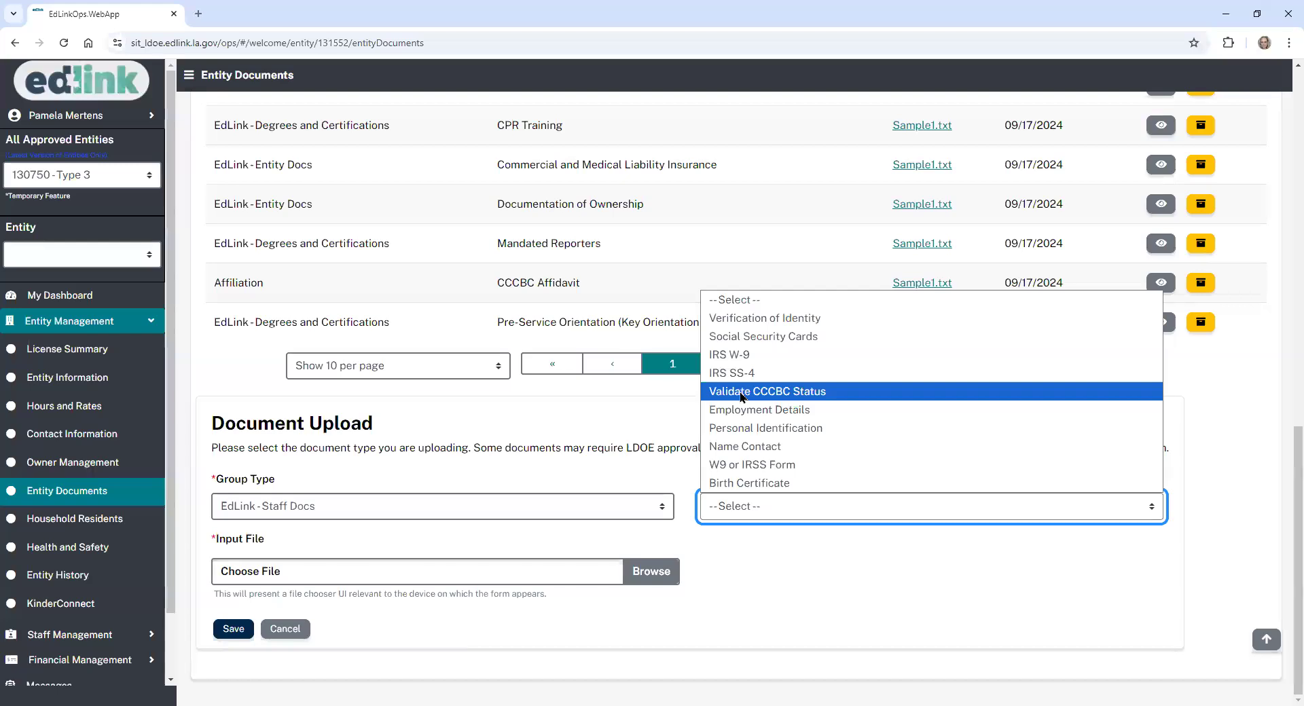
click(742, 394)
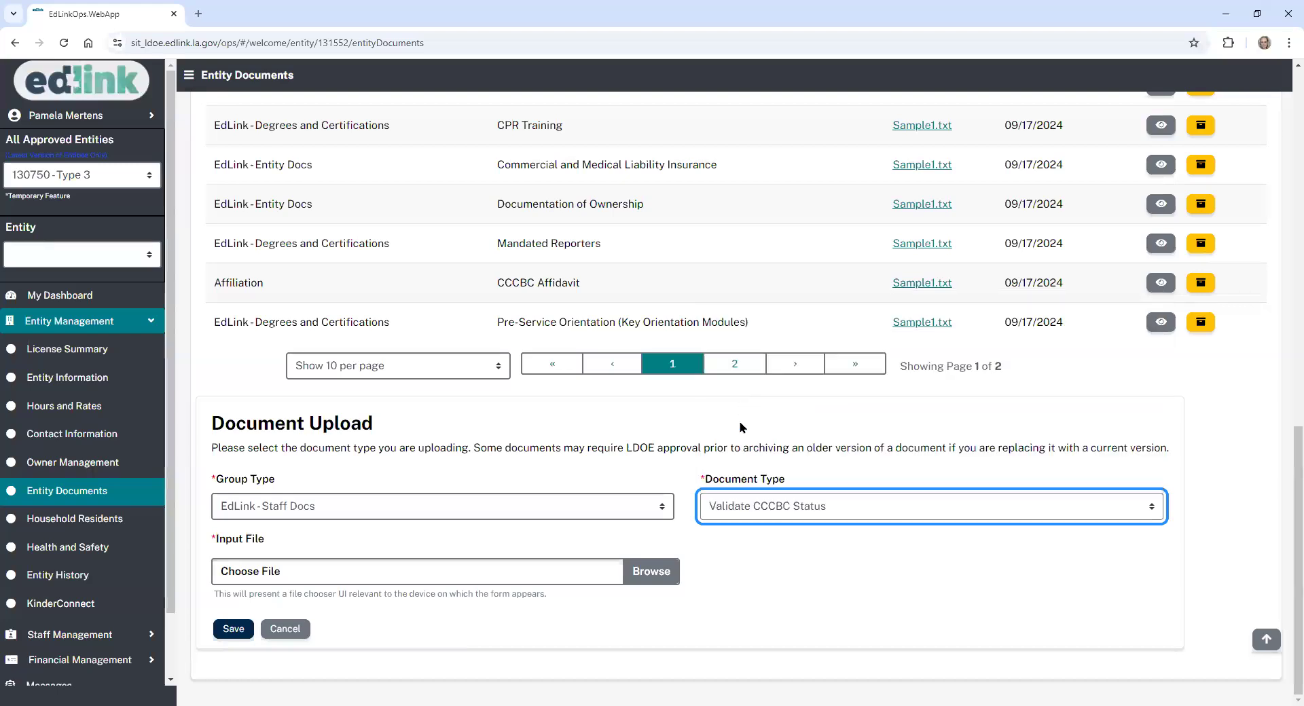
click(661, 576)
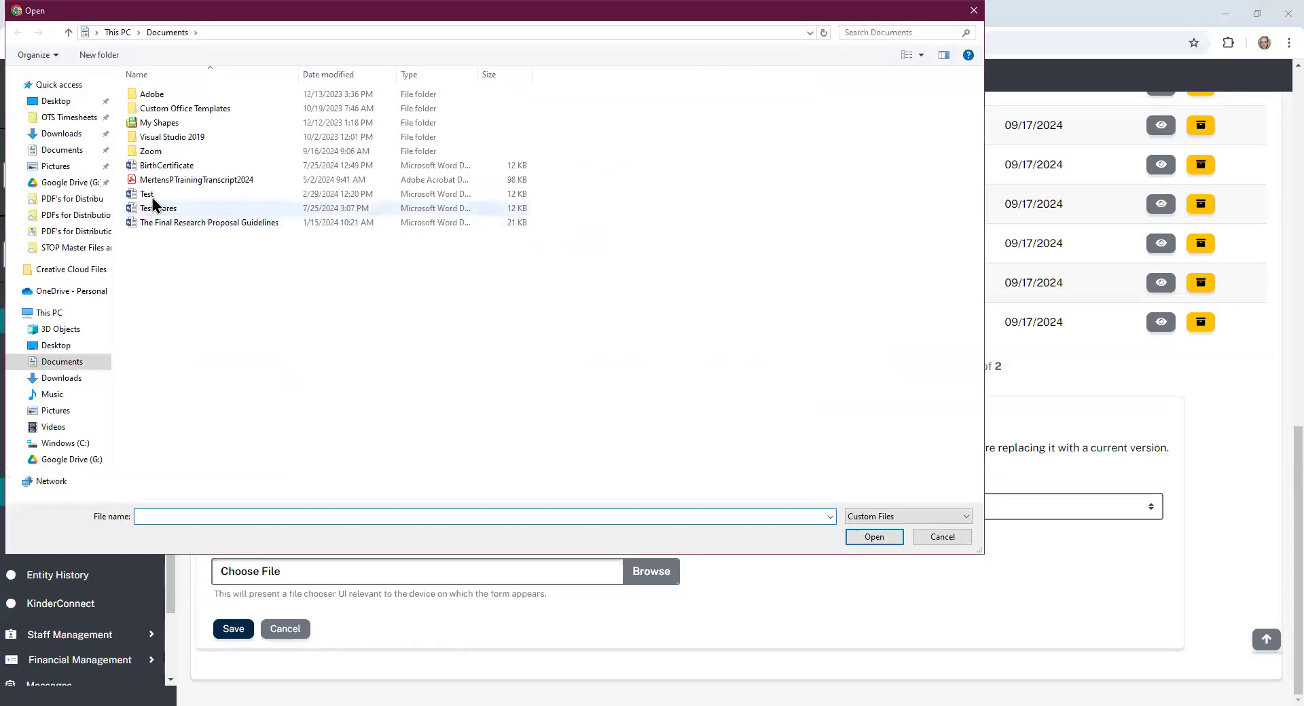
click(152, 195)
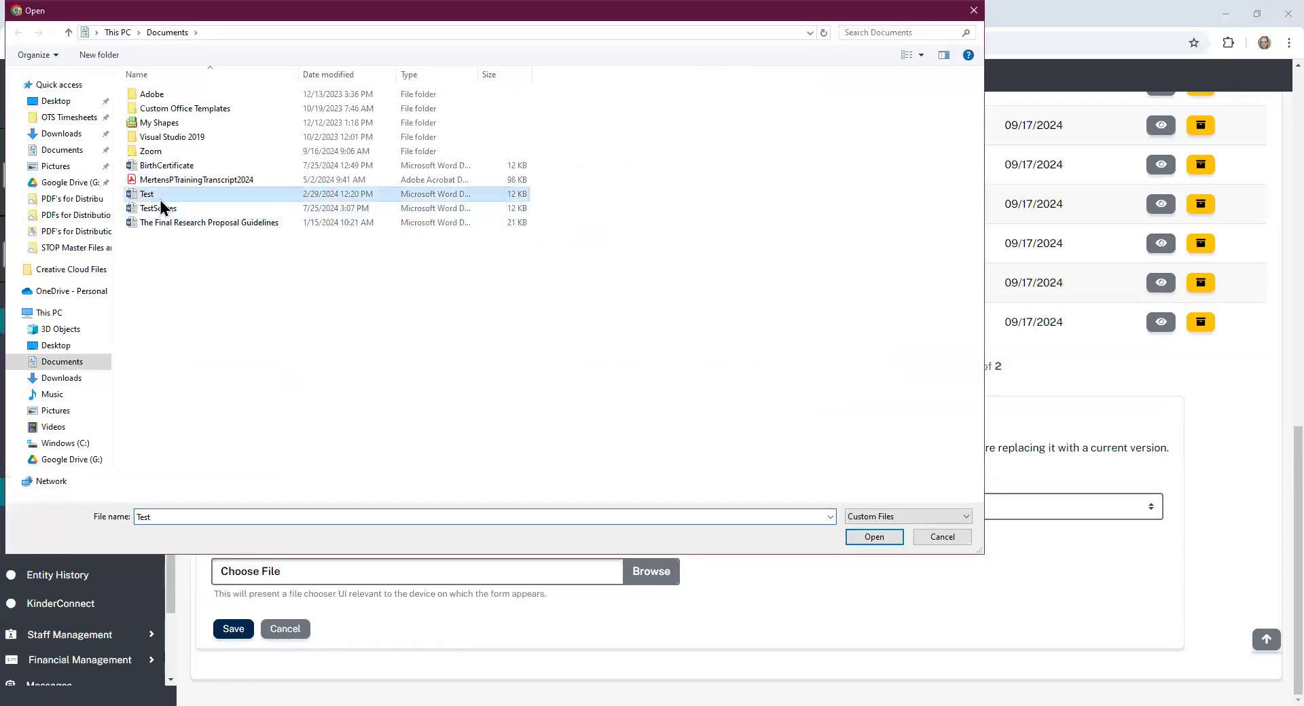
click(892, 540)
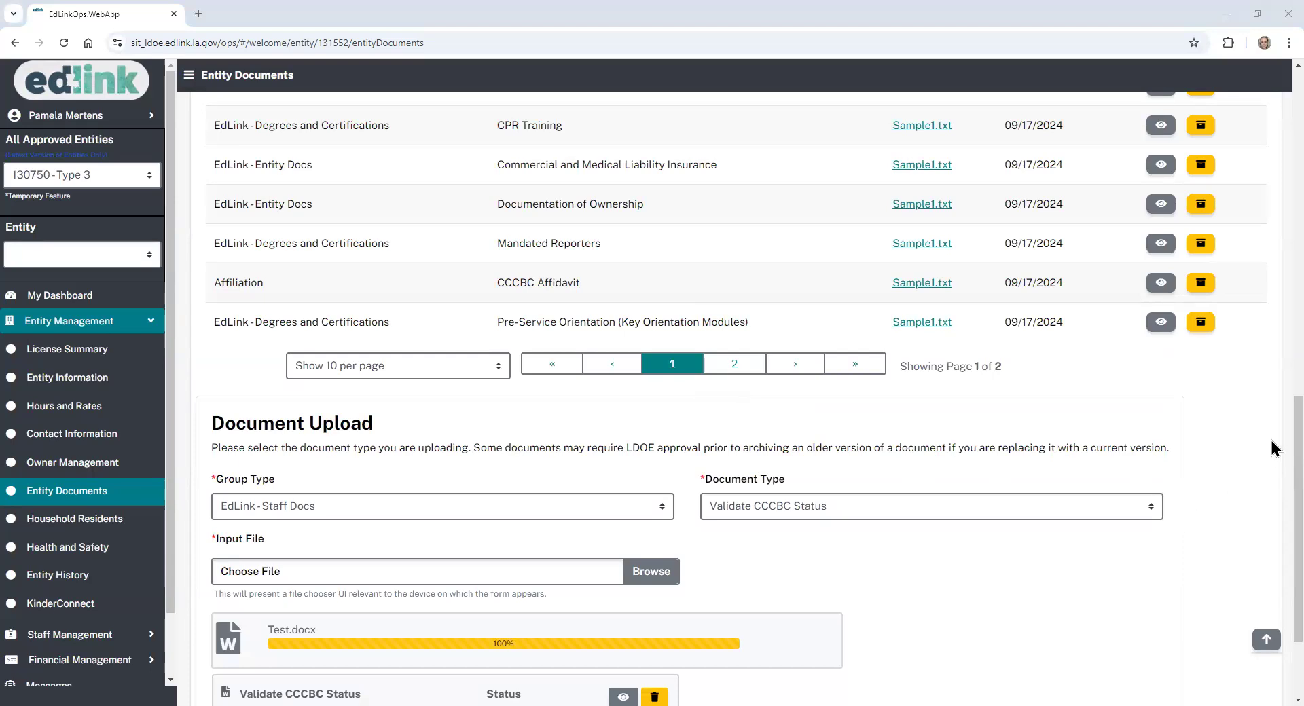
scroll(1276, 439, down, 2)
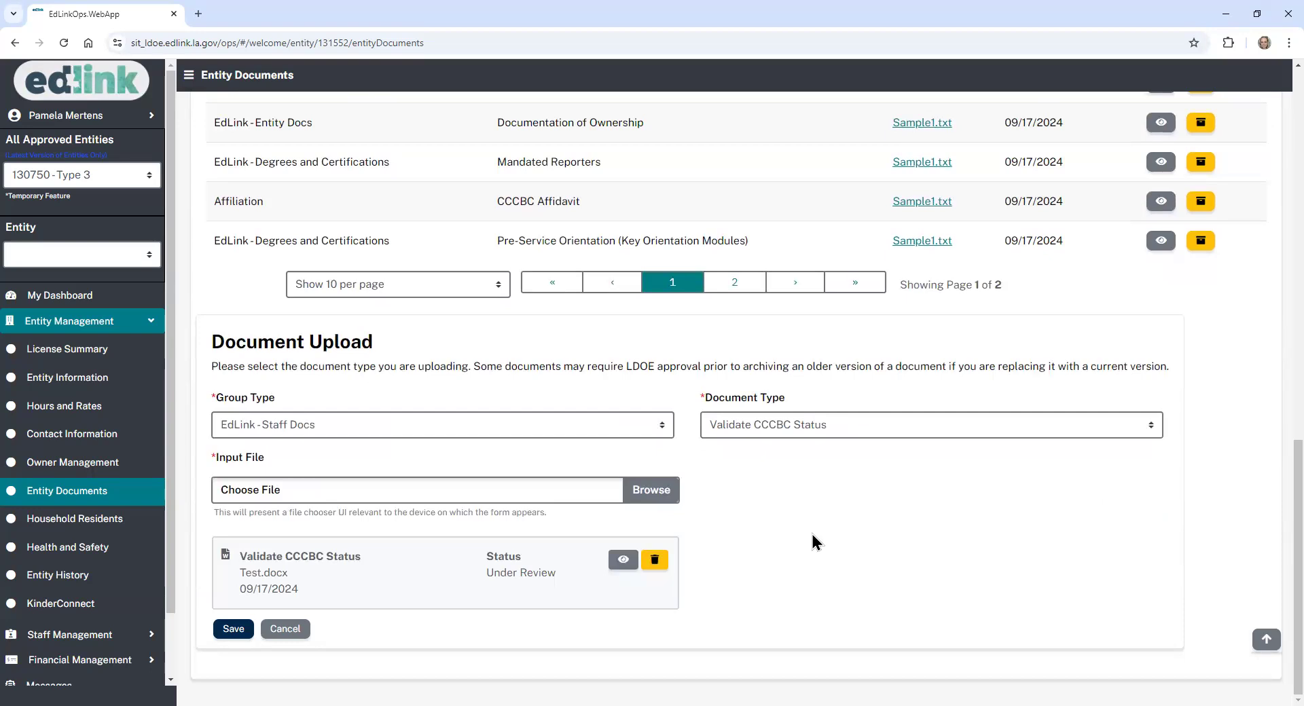
click(228, 629)
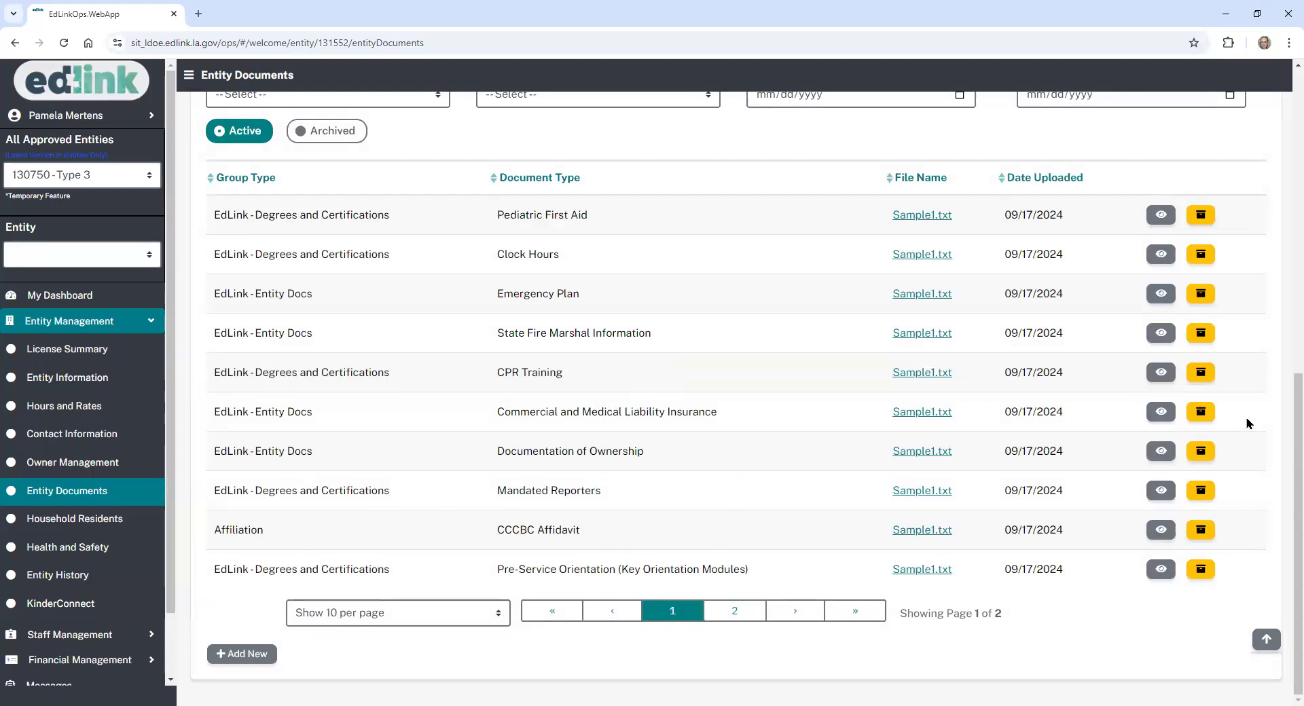
- Show page 2 of the Entity Documents list to find the new Test.docx entry
scroll(1283, 442, up, 1)
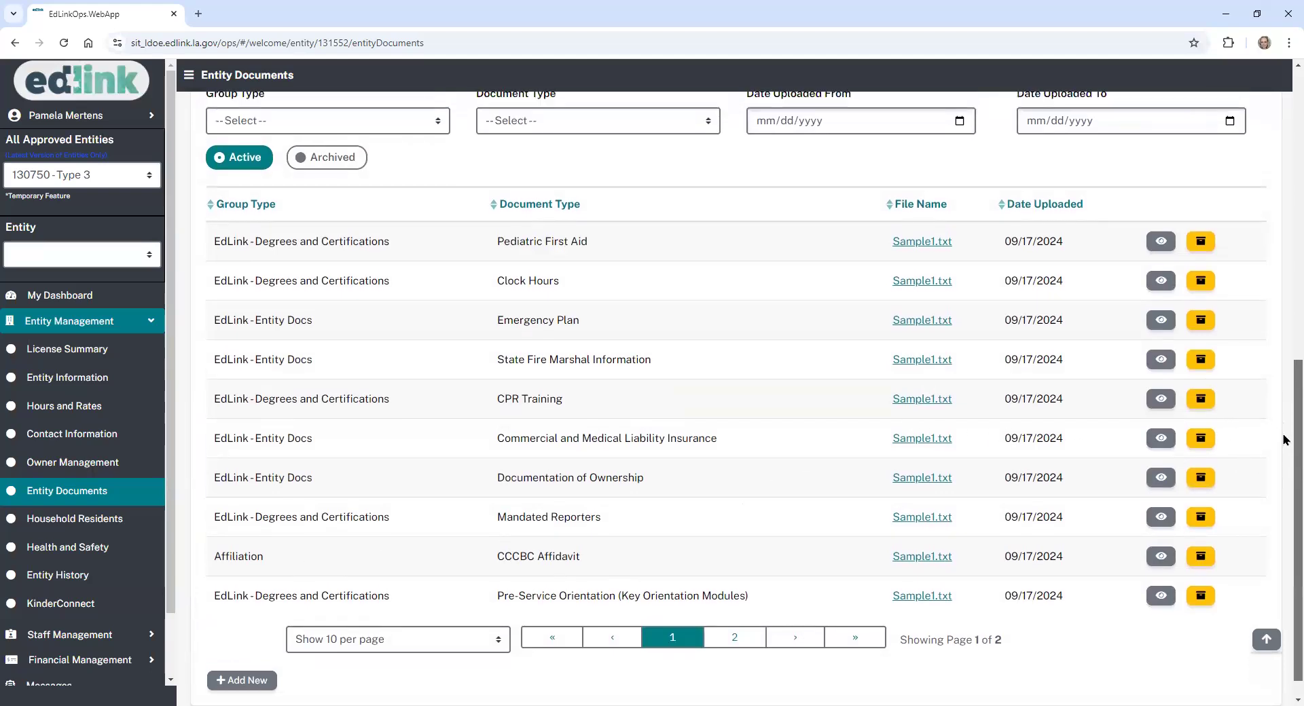
scroll(686, 631, down, 1)
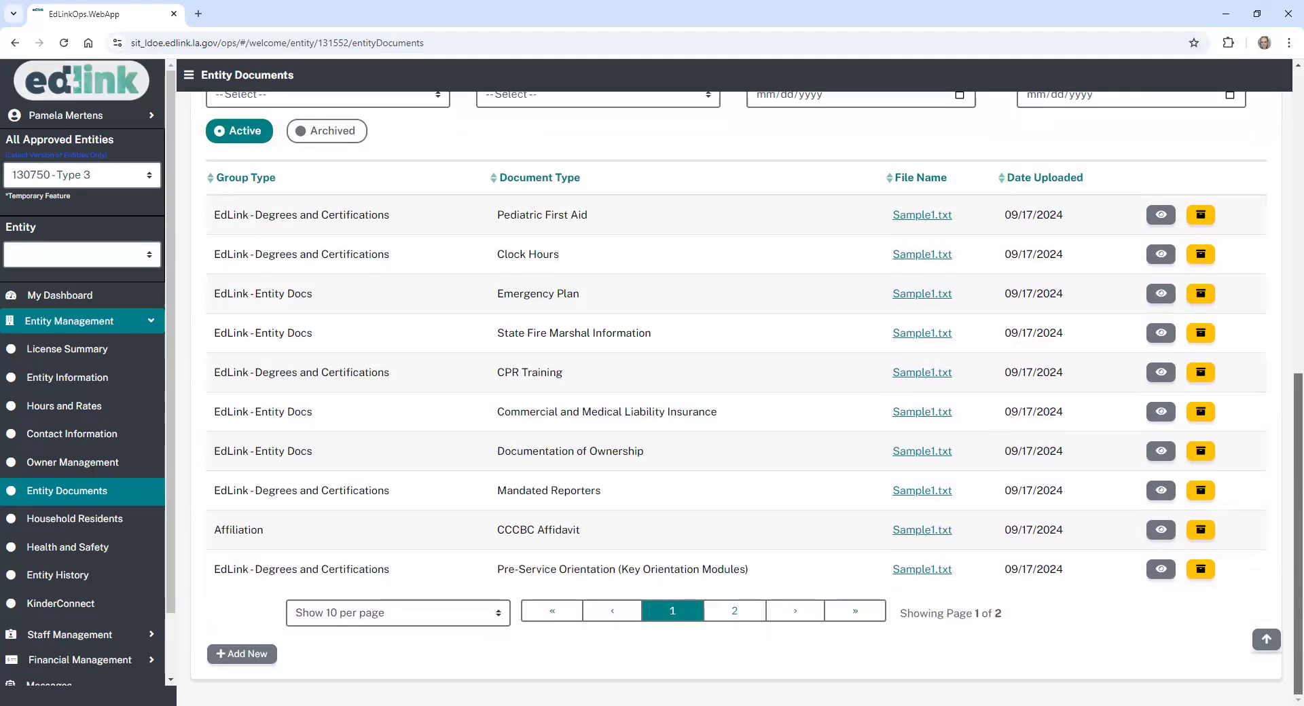
click(737, 613)
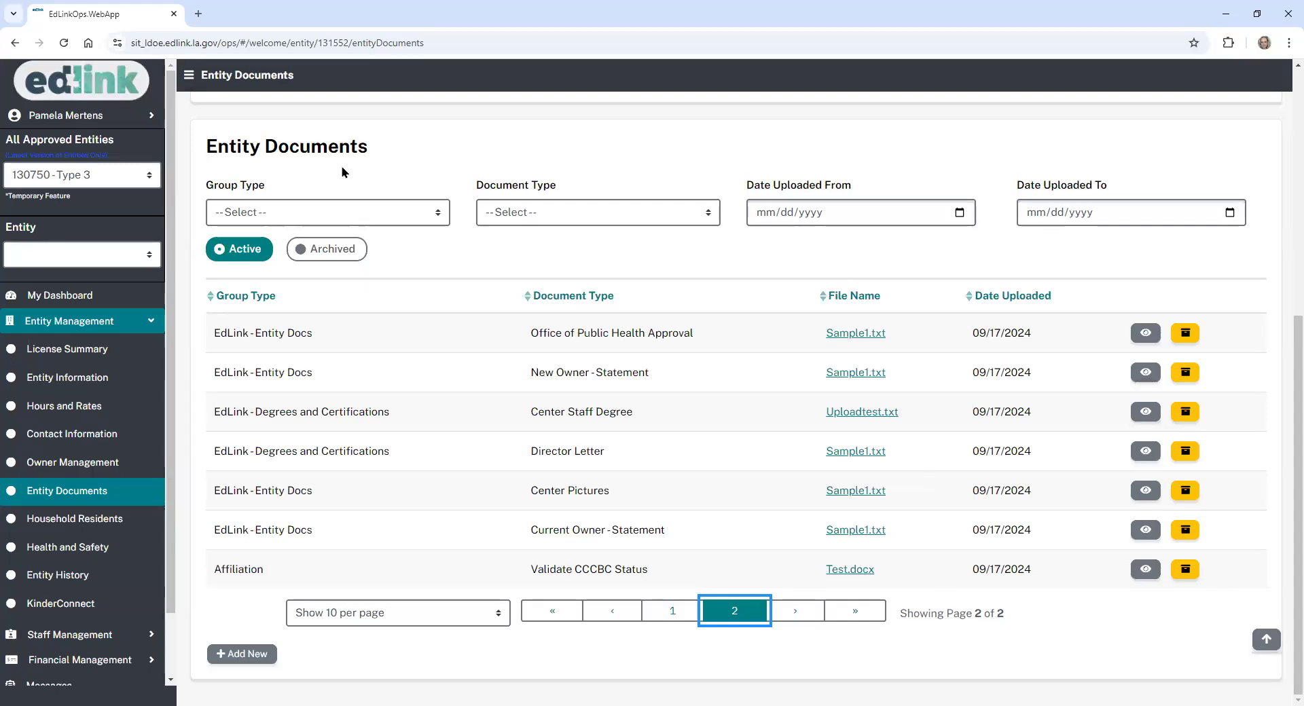
- Go to My Dashboard and reopen the in-progress Staff Management application for editing
click(96, 297)
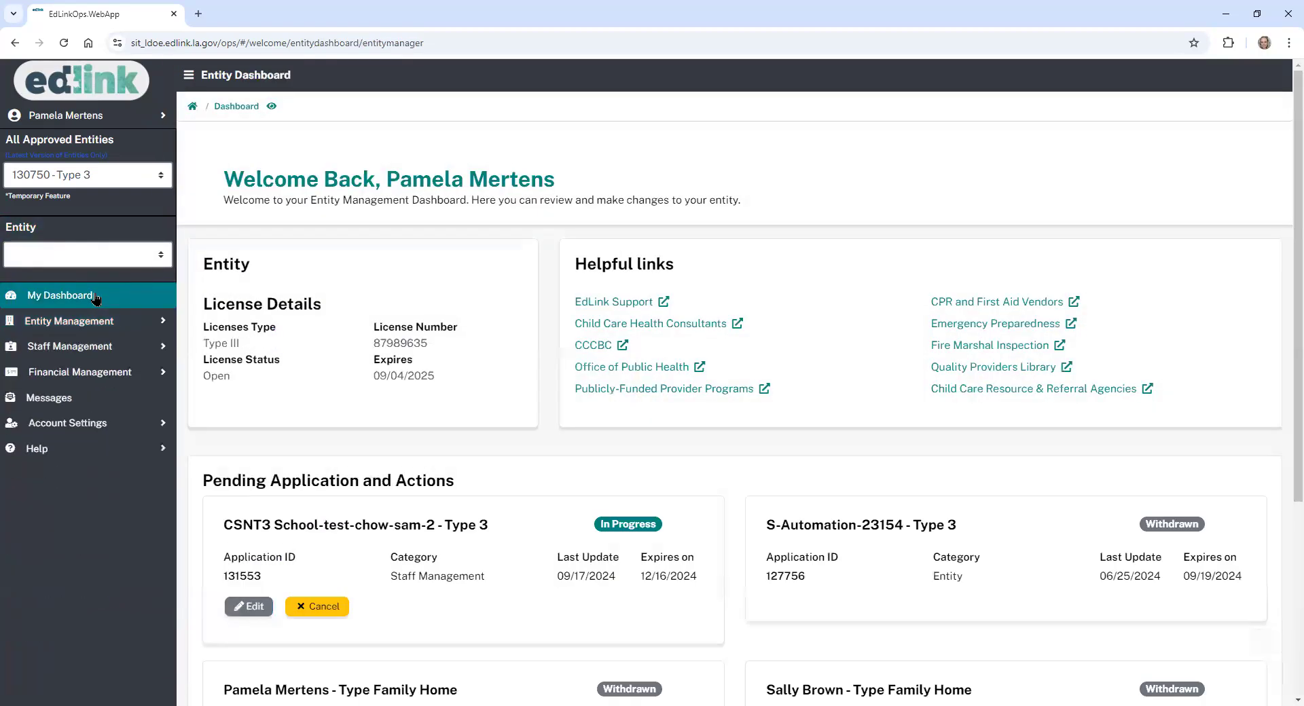
scroll(1294, 320, down, 1)
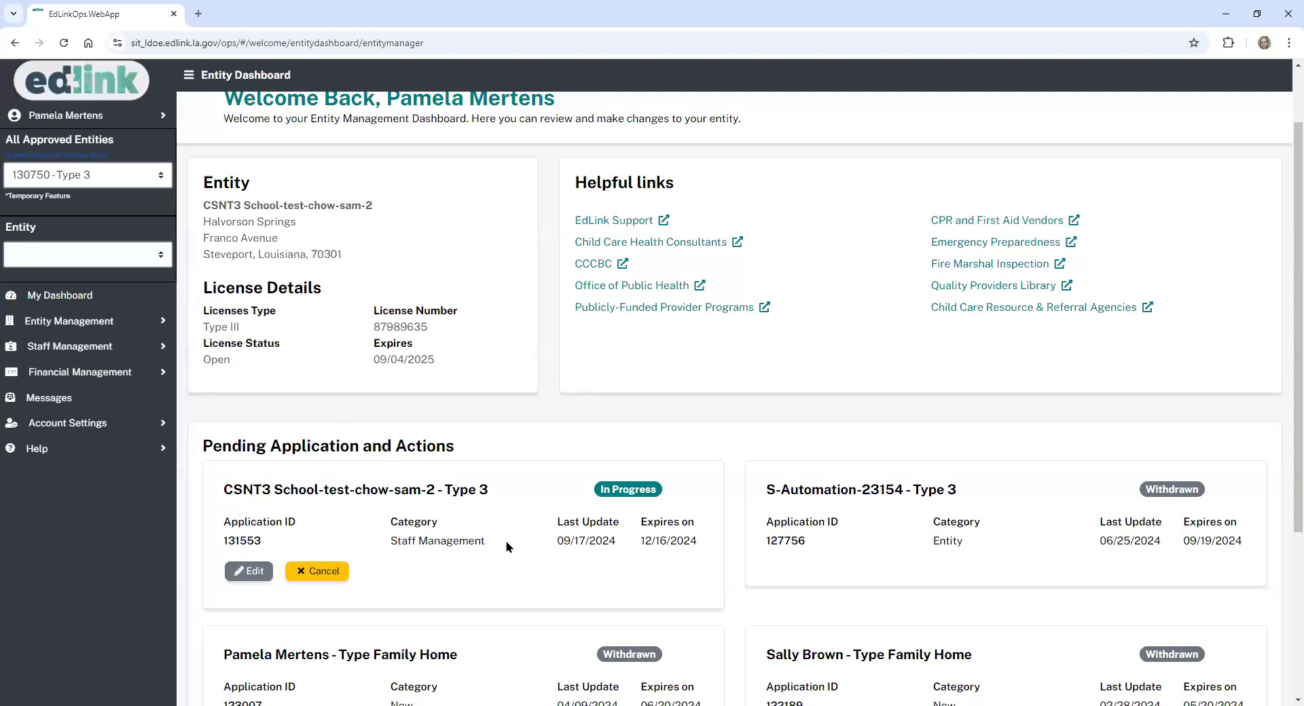
click(252, 572)
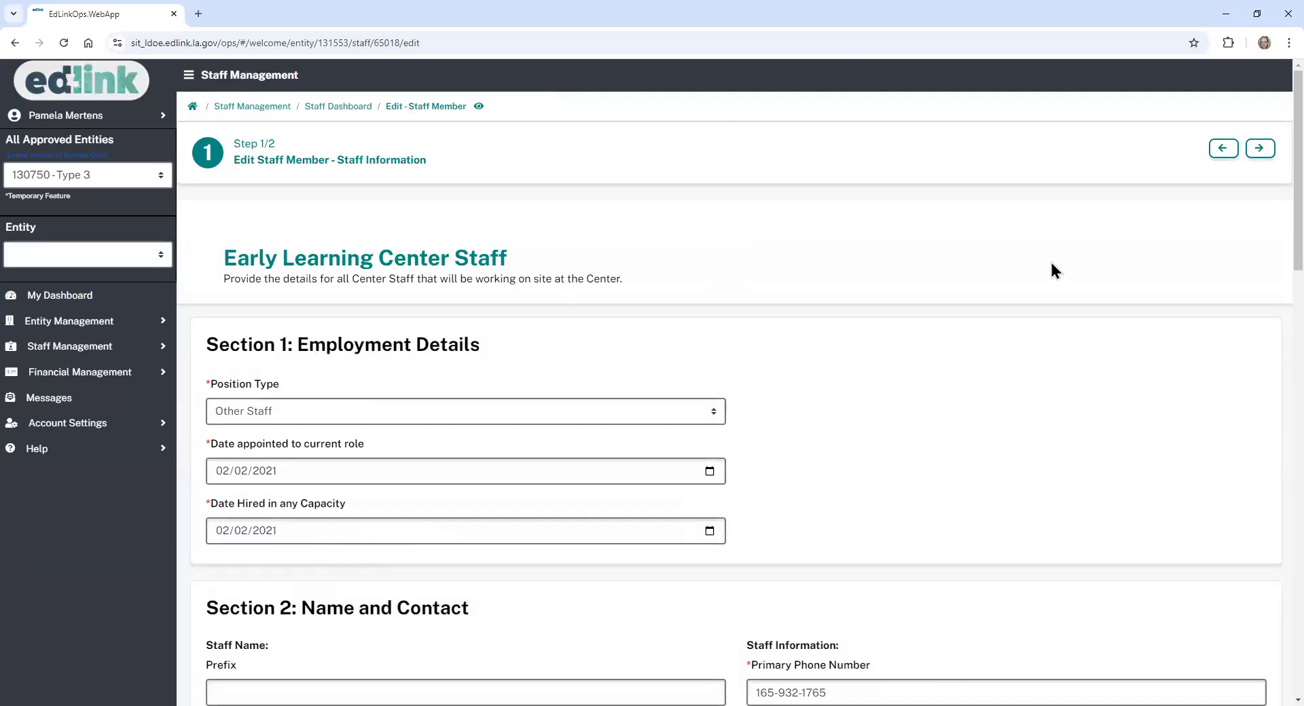
- Review the in-progress staff application form and cancel it
scroll(1274, 225, down, 3)
scroll(736, 401, down, 13)
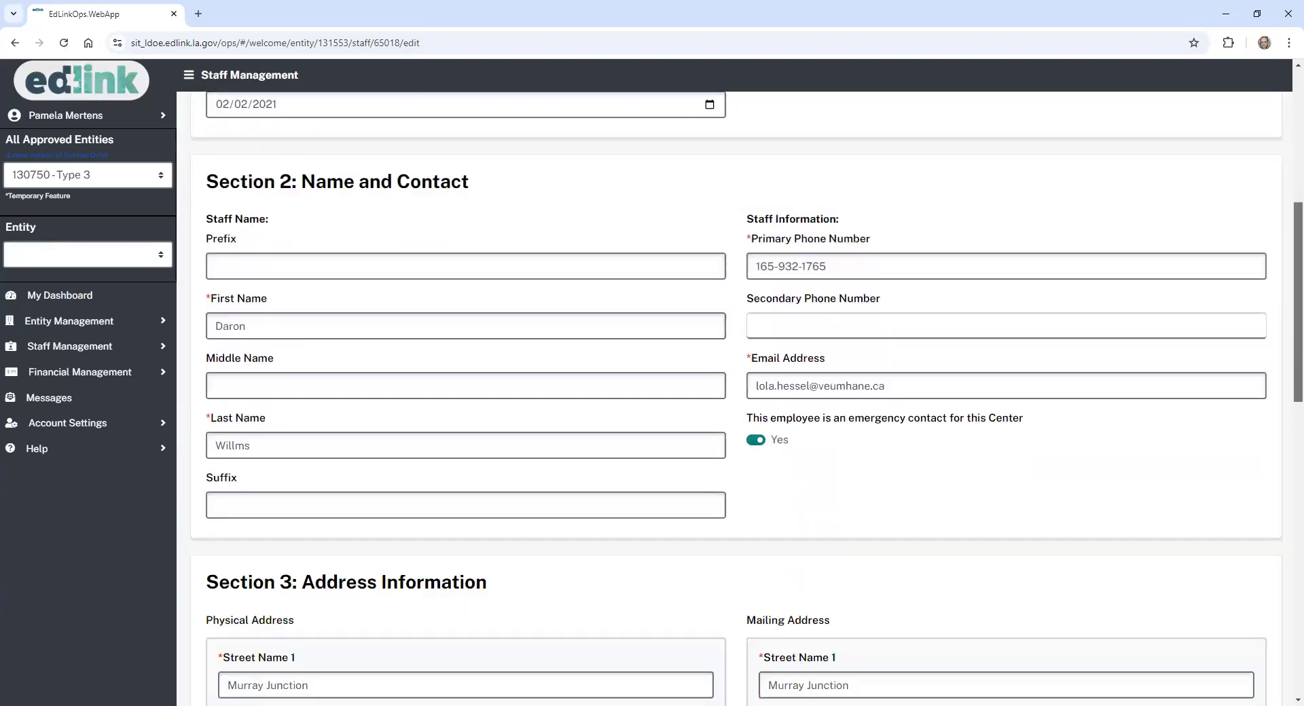
scroll(735, 401, down, 5)
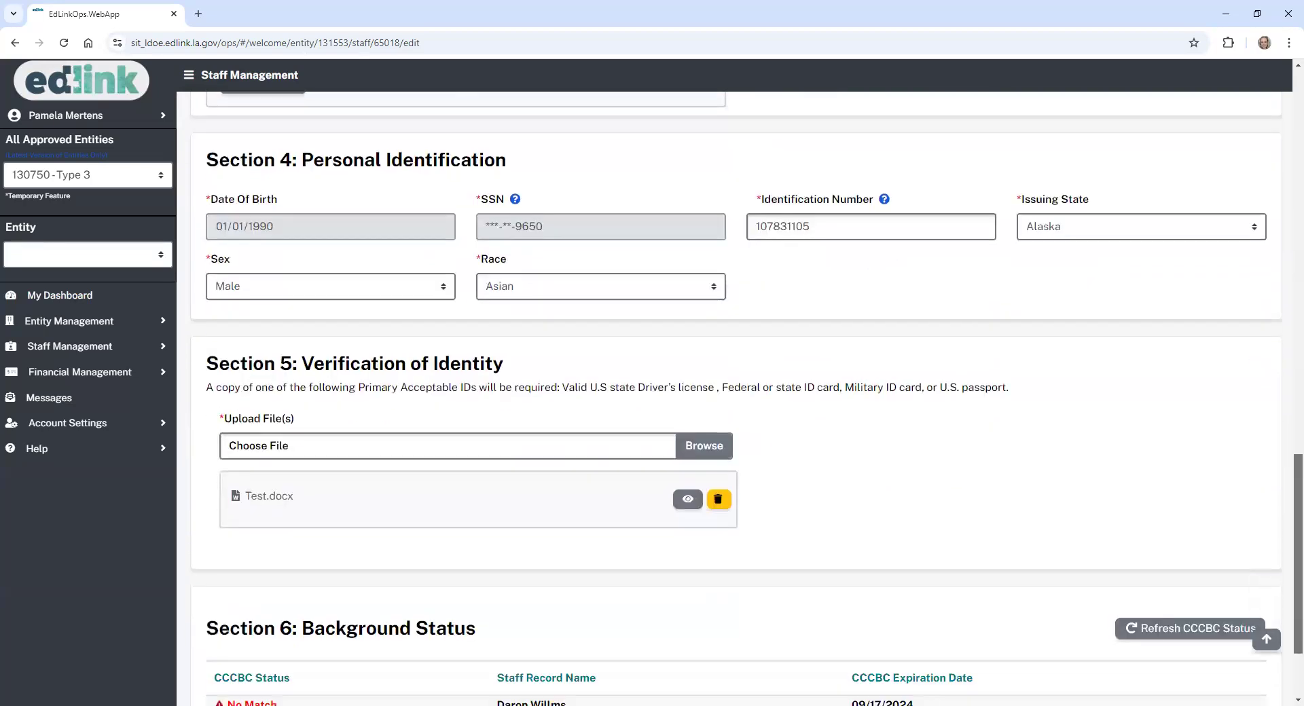
click(292, 646)
- Confirm discarding the application and start adding a new staff member under Staff Management
click(757, 428)
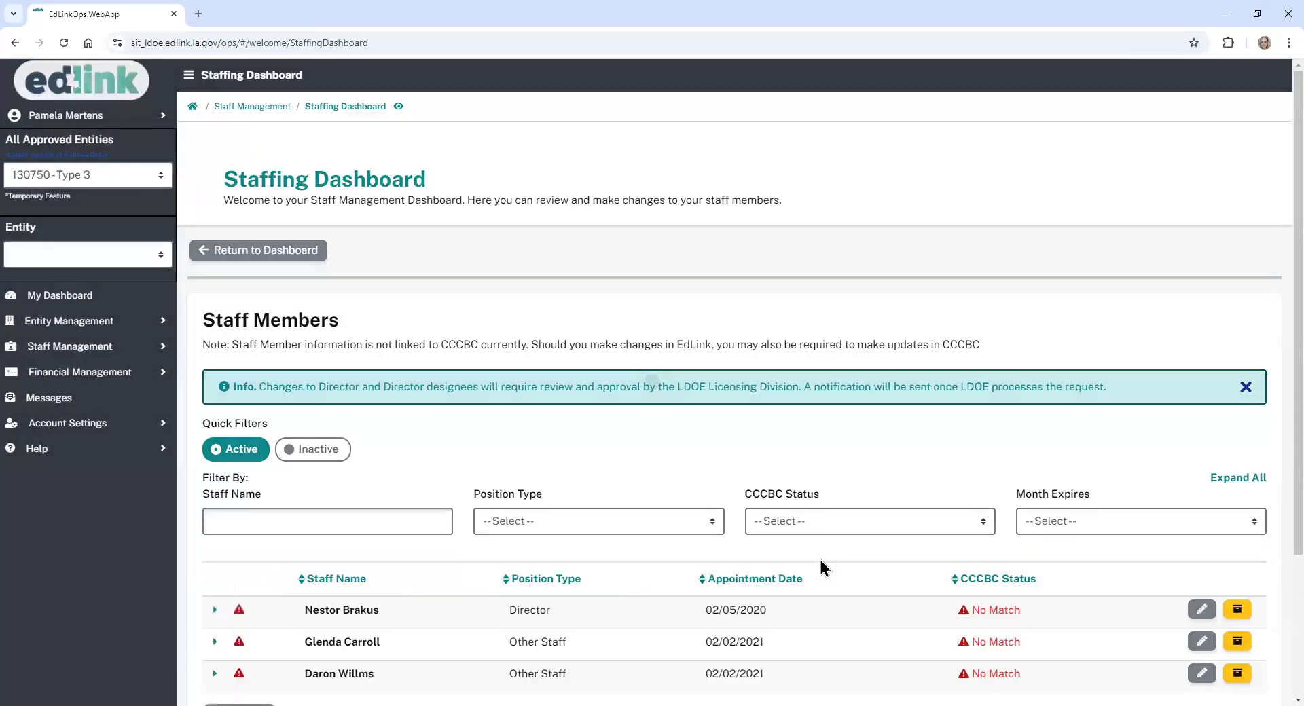
scroll(1273, 275, down, 1)
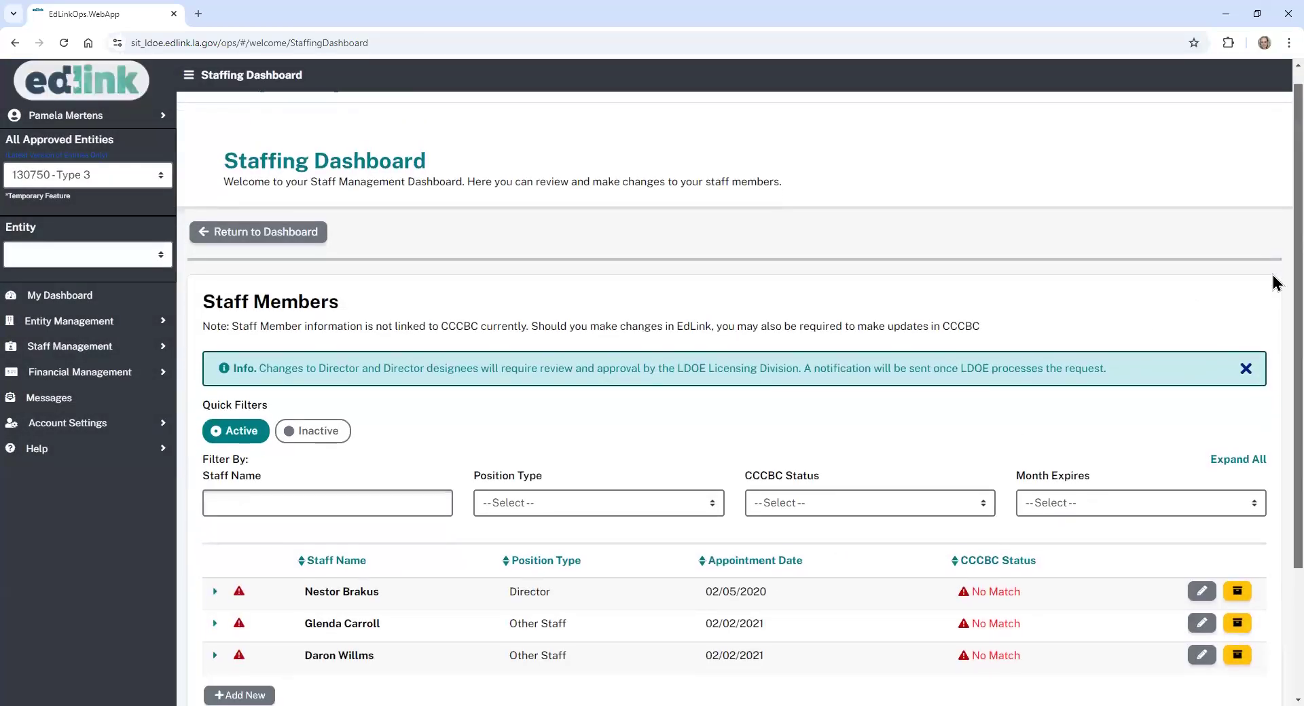
click(135, 345)
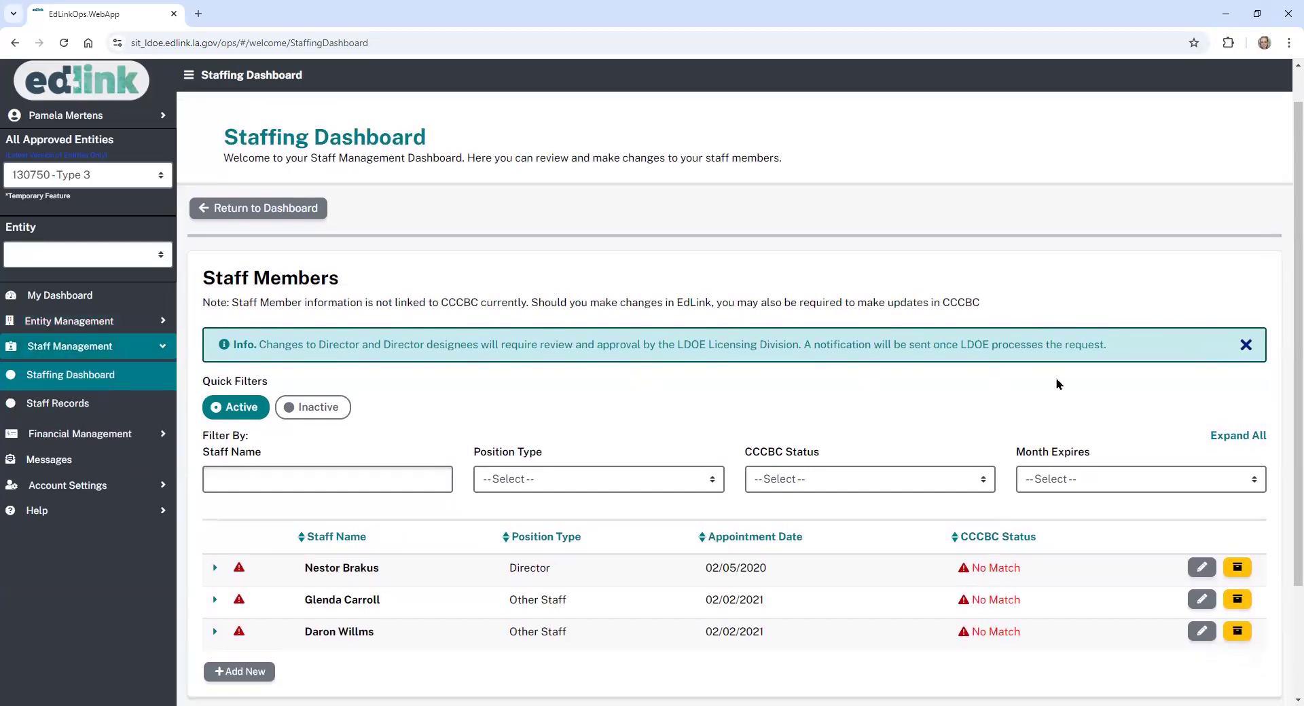
scroll(1287, 316, down, 2)
scroll(1271, 469, down, 2)
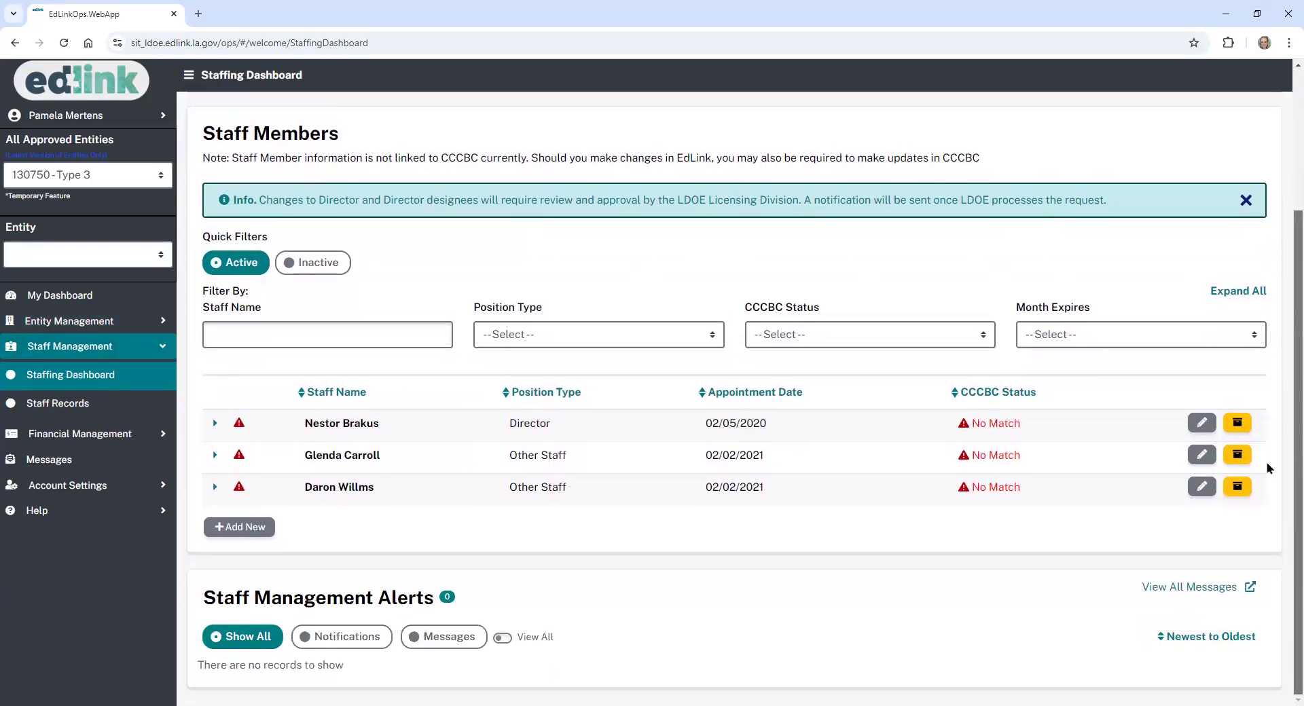
click(235, 527)
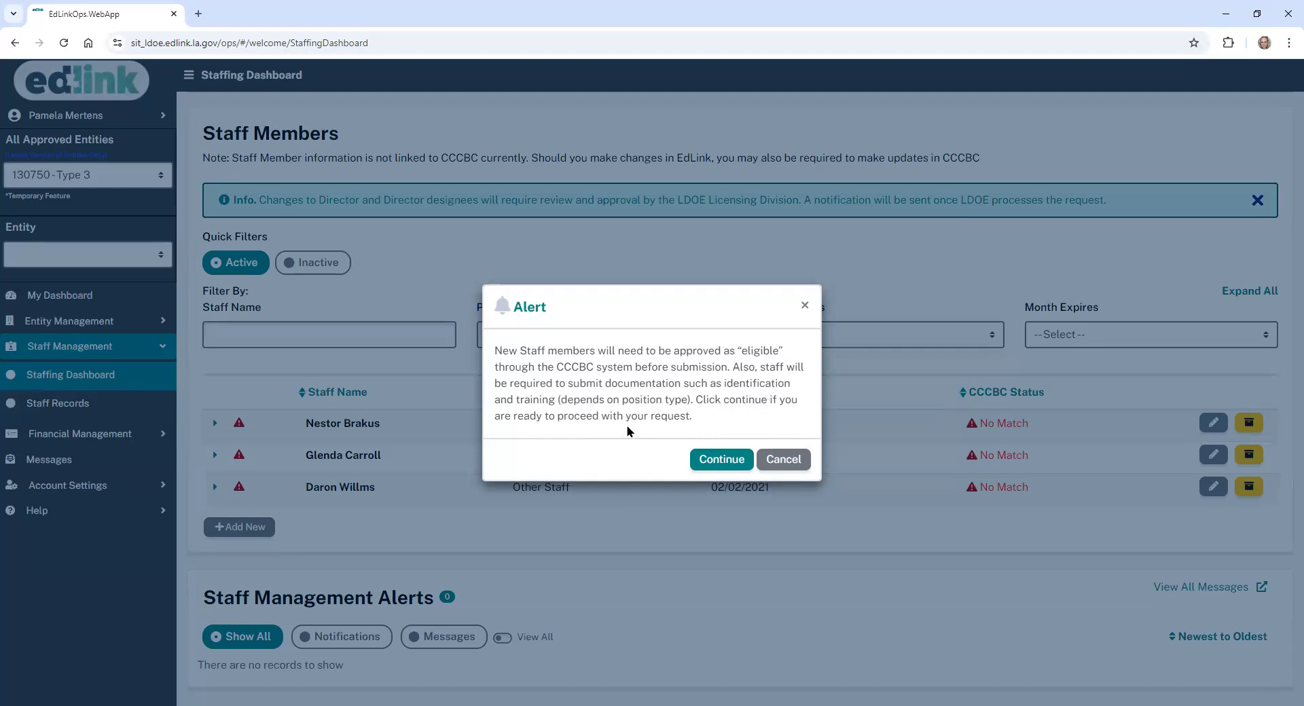
- Proceed past the eligibility notice and set Position Type to Lead Teacher
click(720, 460)
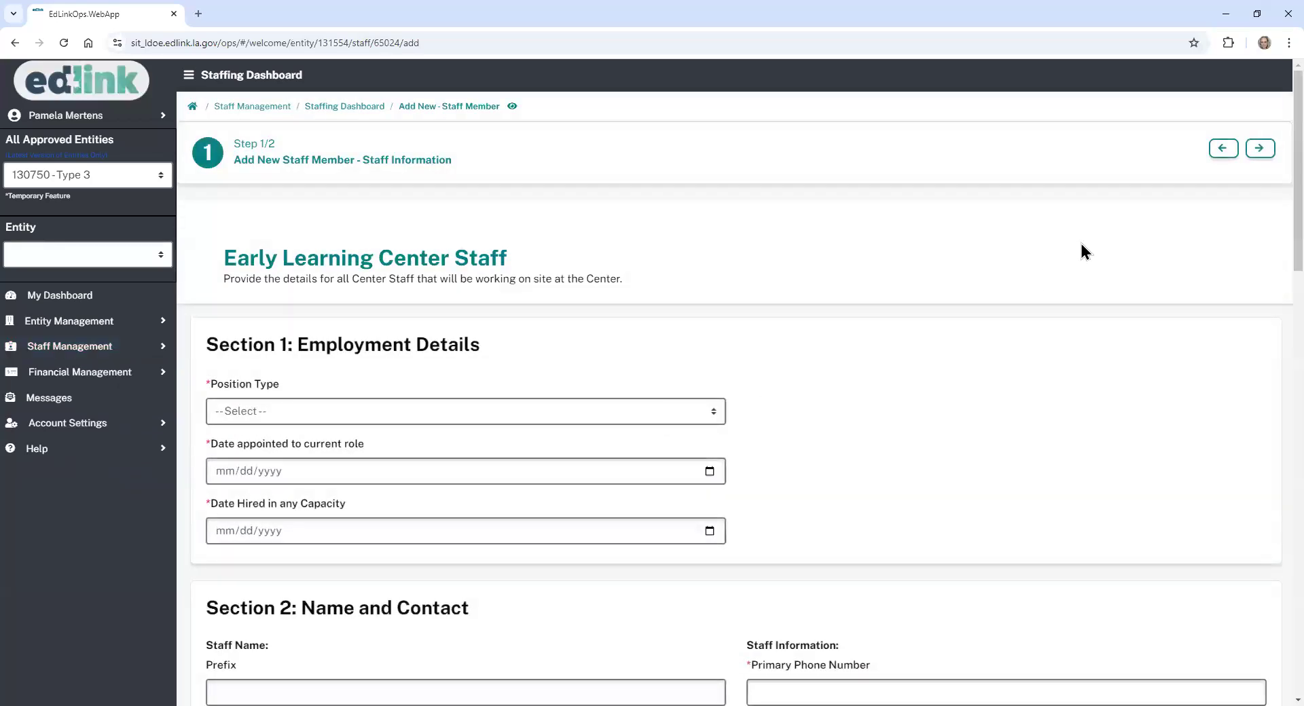
scroll(1277, 224, down, 2)
scroll(740, 399, down, 2)
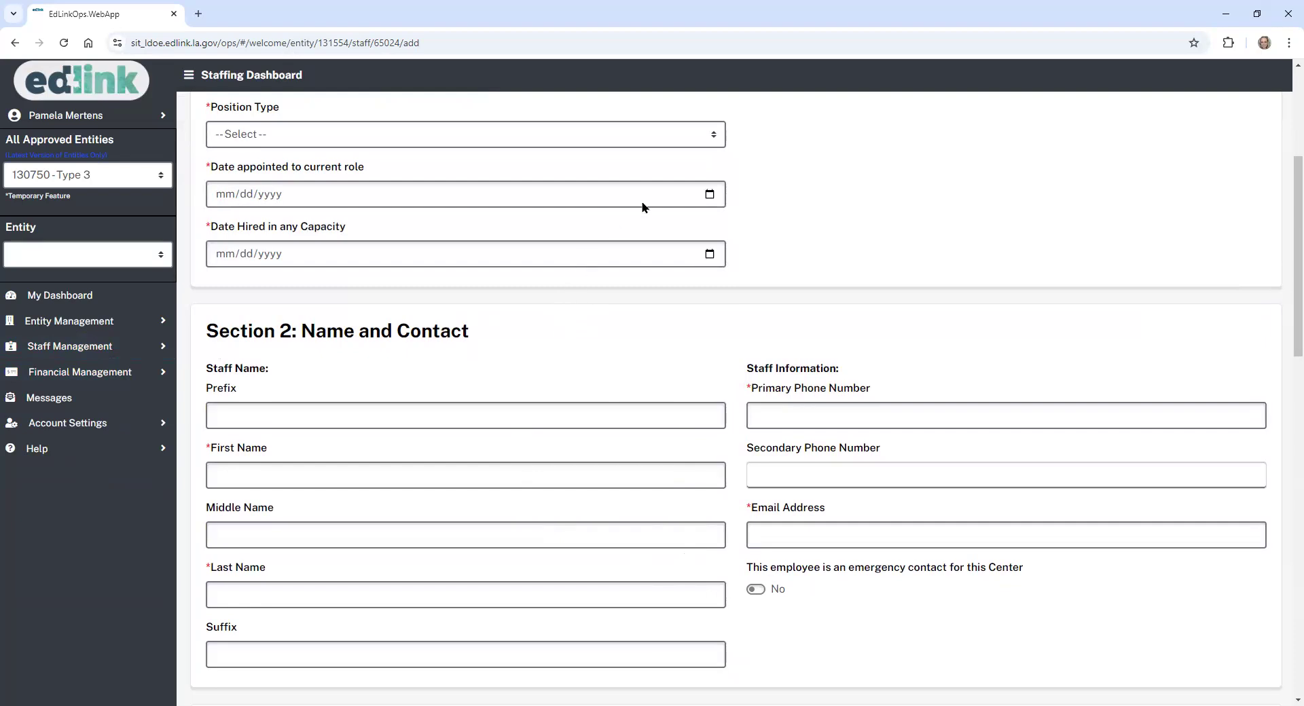
click(713, 138)
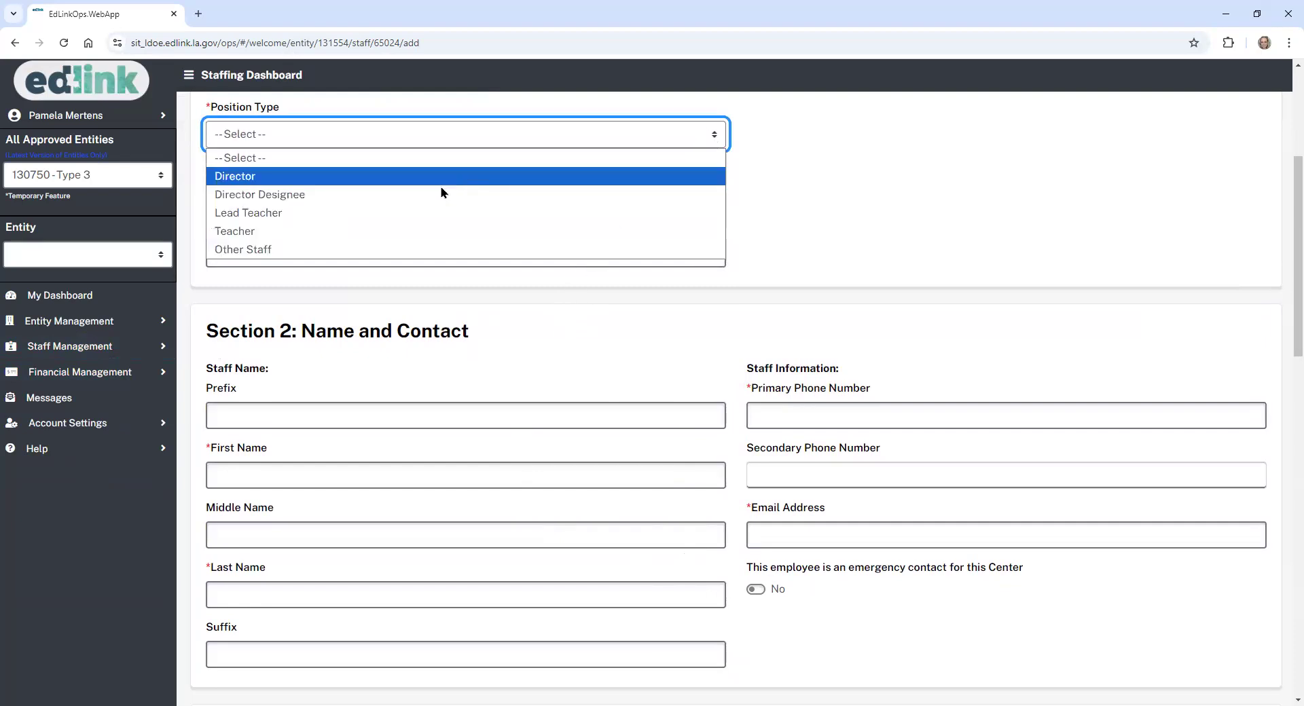
click(411, 215)
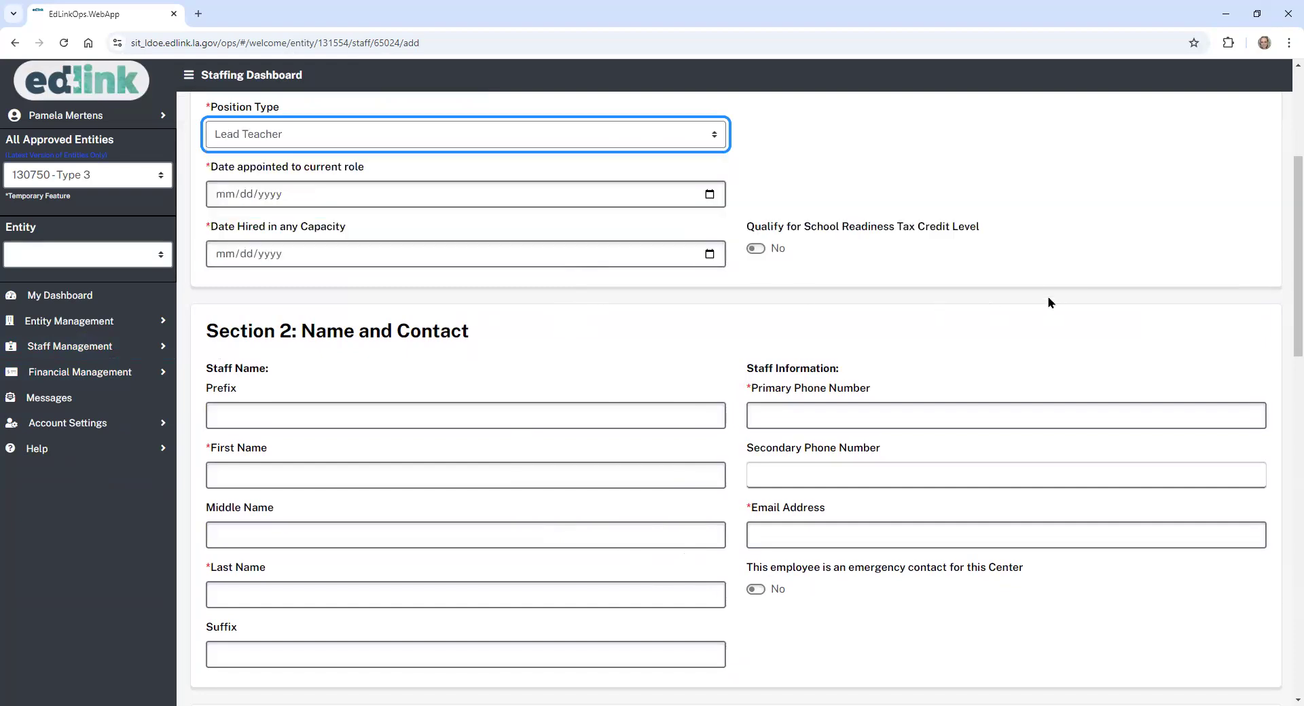
- Set Date appointed to current role and Date Hired in any Capacity to 09/17/2024
click(268, 197)
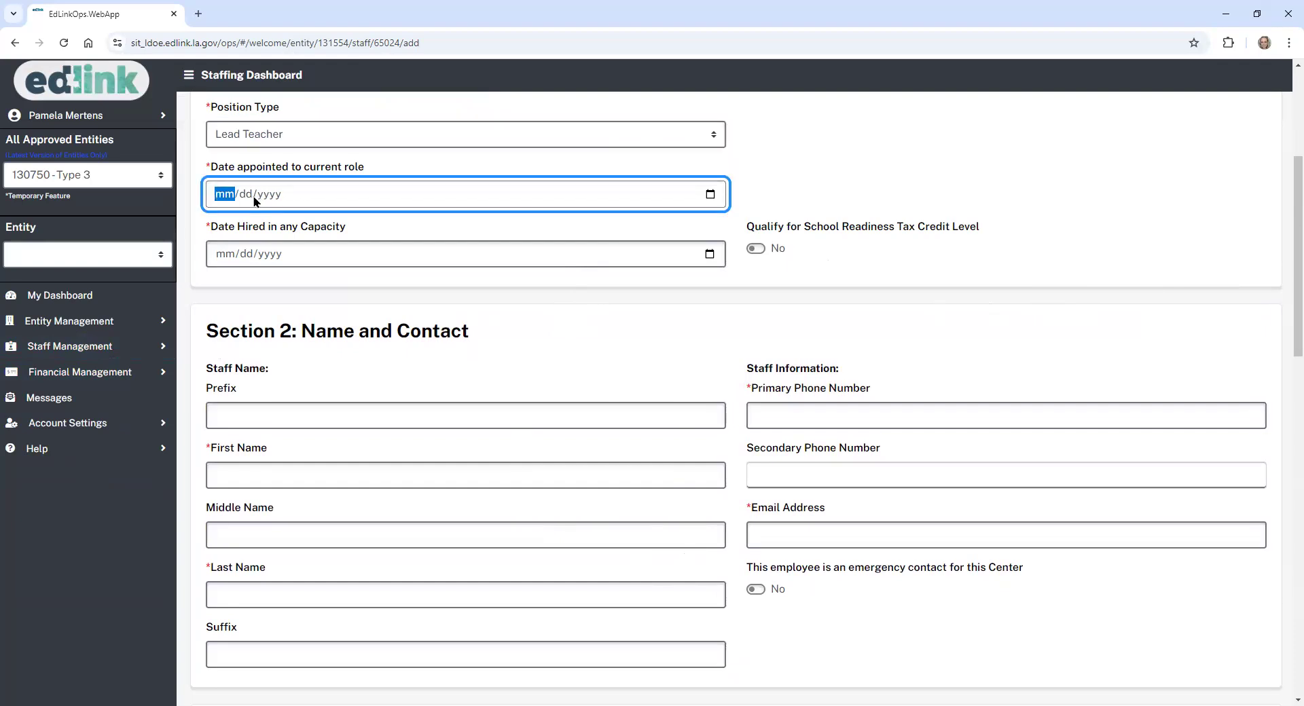
click(709, 195)
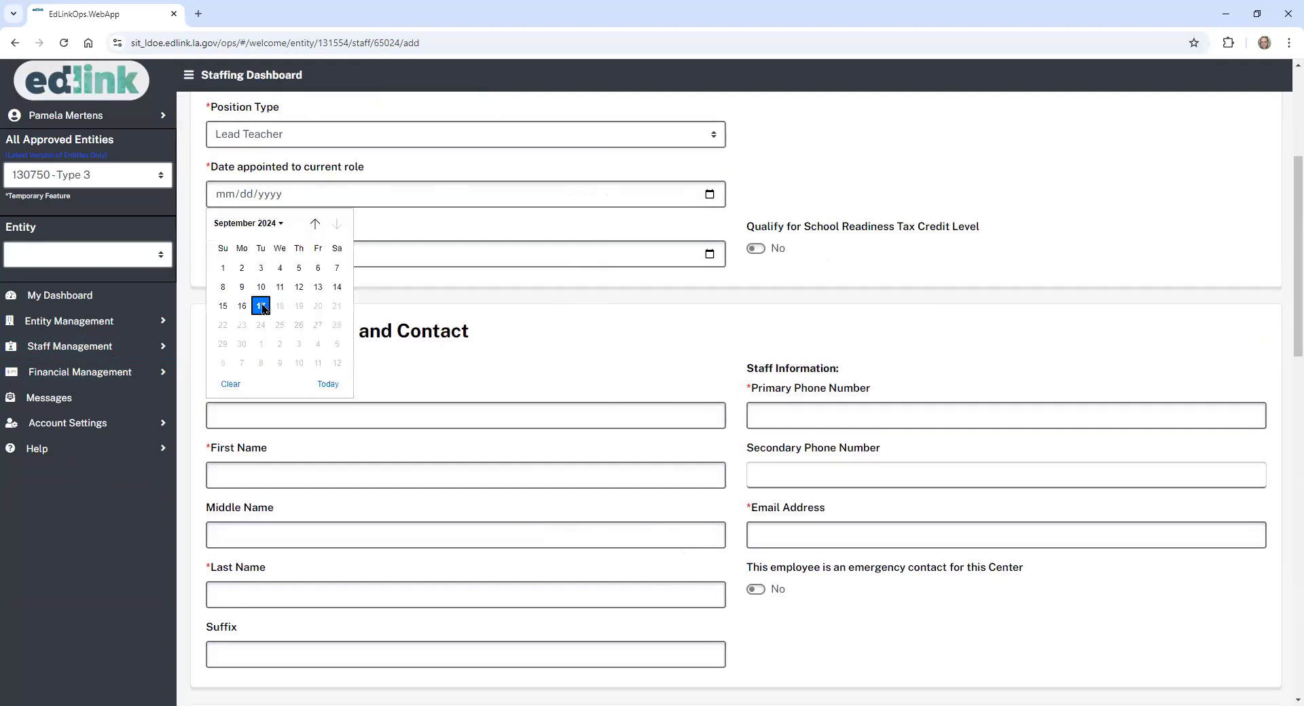
click(263, 307)
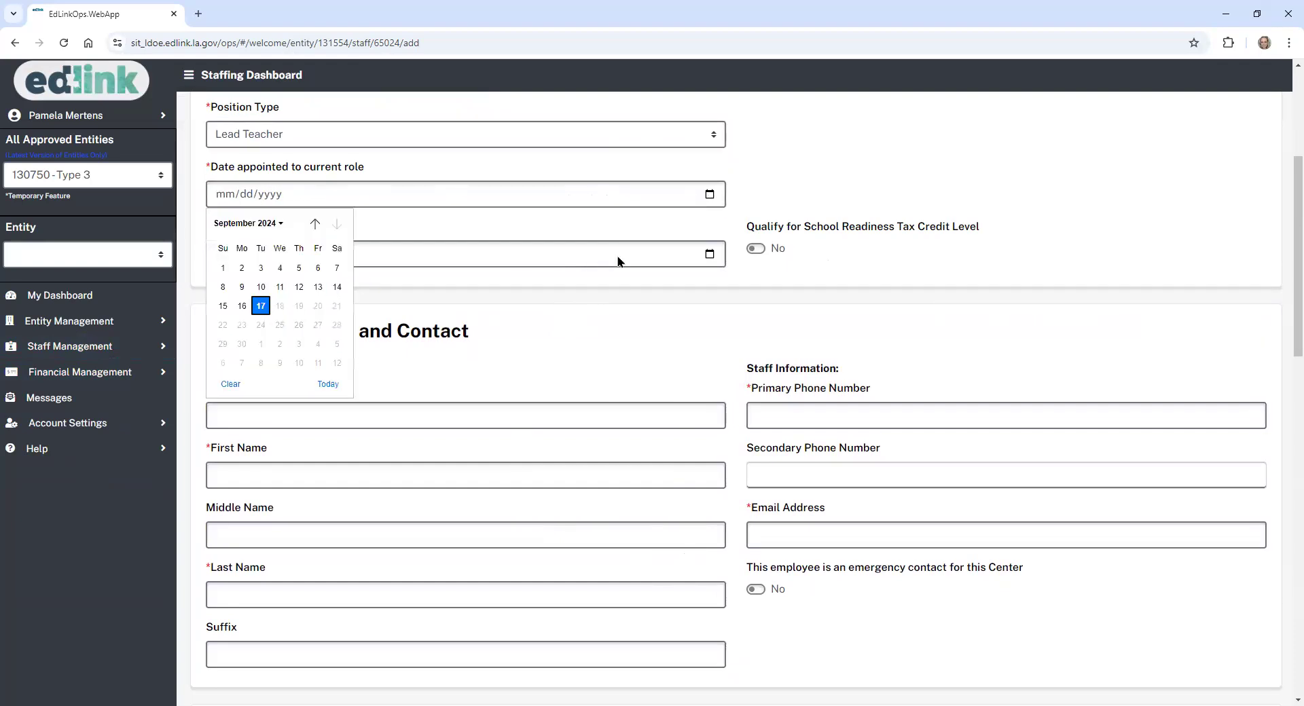
click(709, 254)
click(262, 367)
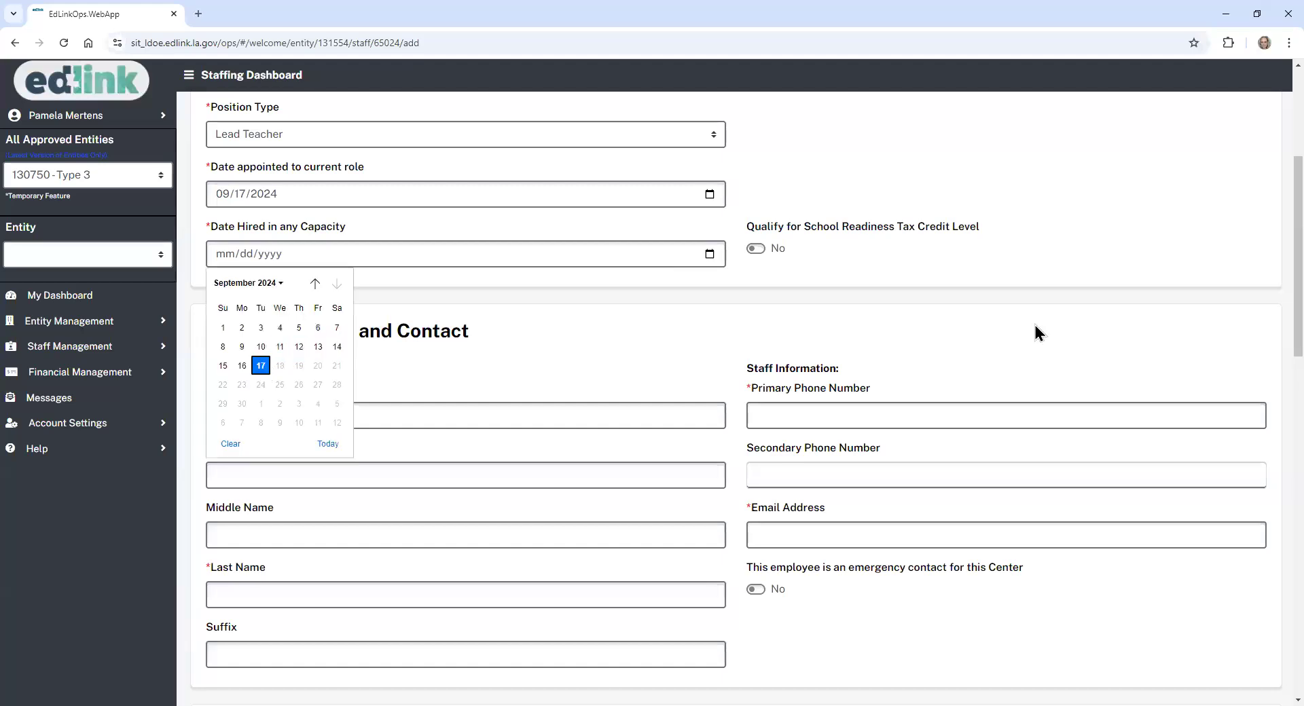
scroll(1274, 299, down, 2)
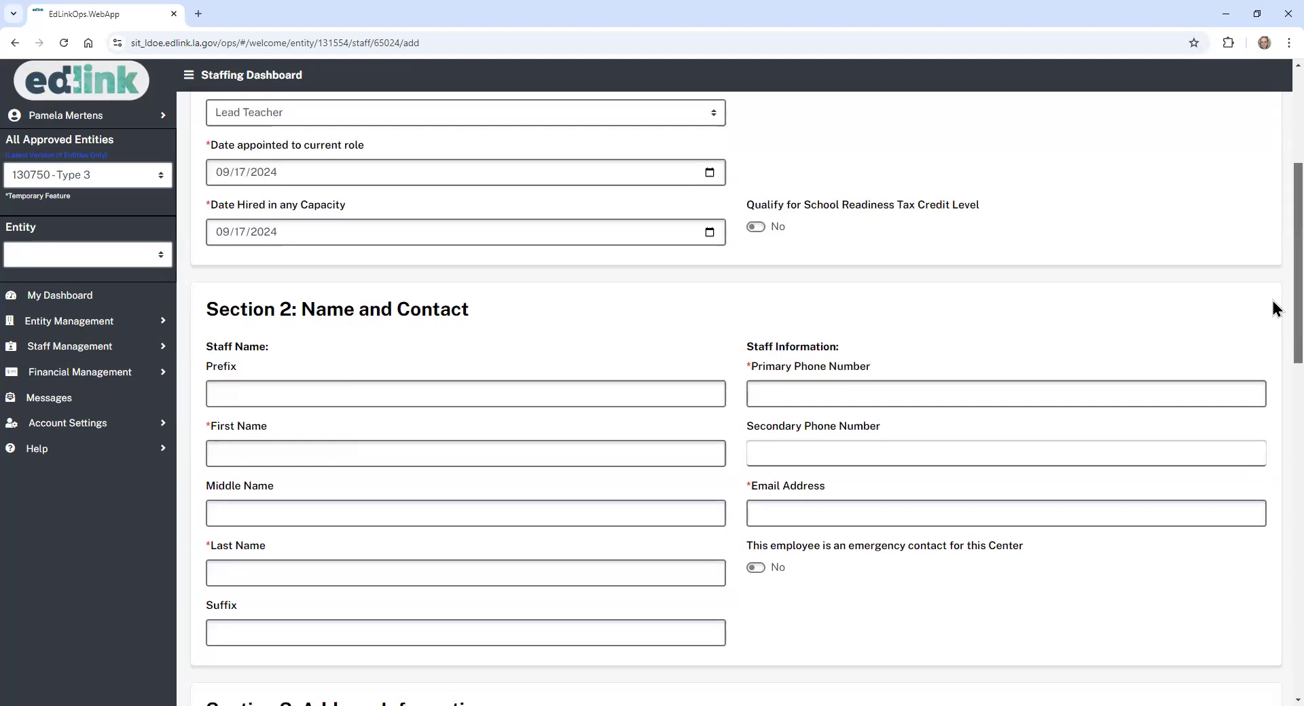
scroll(747, 401, down, 1)
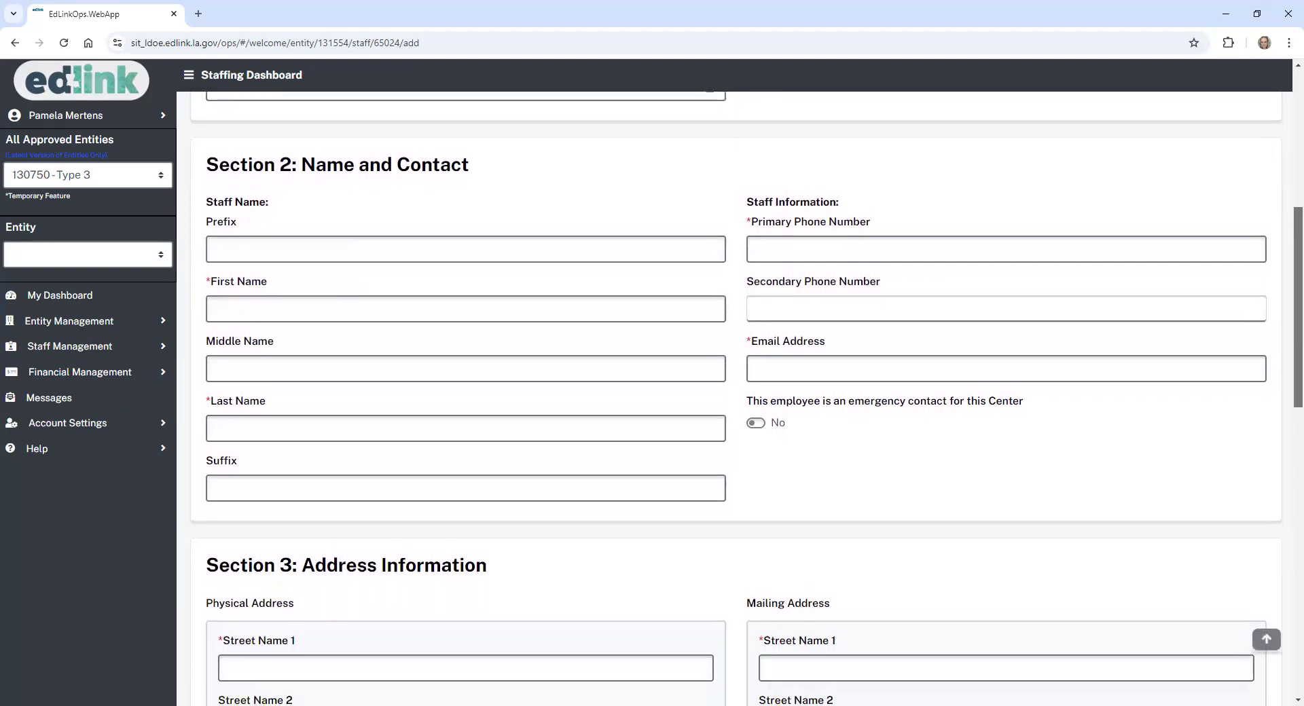
- Fill the staff member's first and last name from saved autofill entries
click(365, 262)
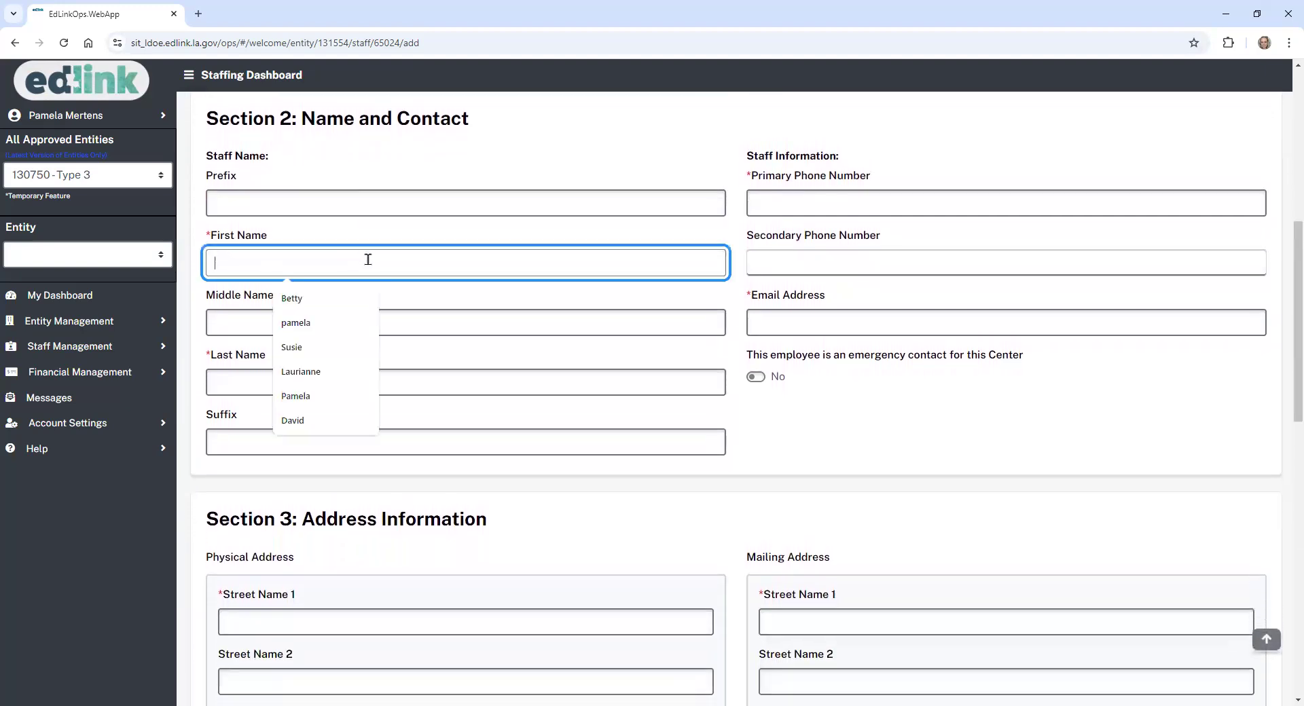
click(329, 323)
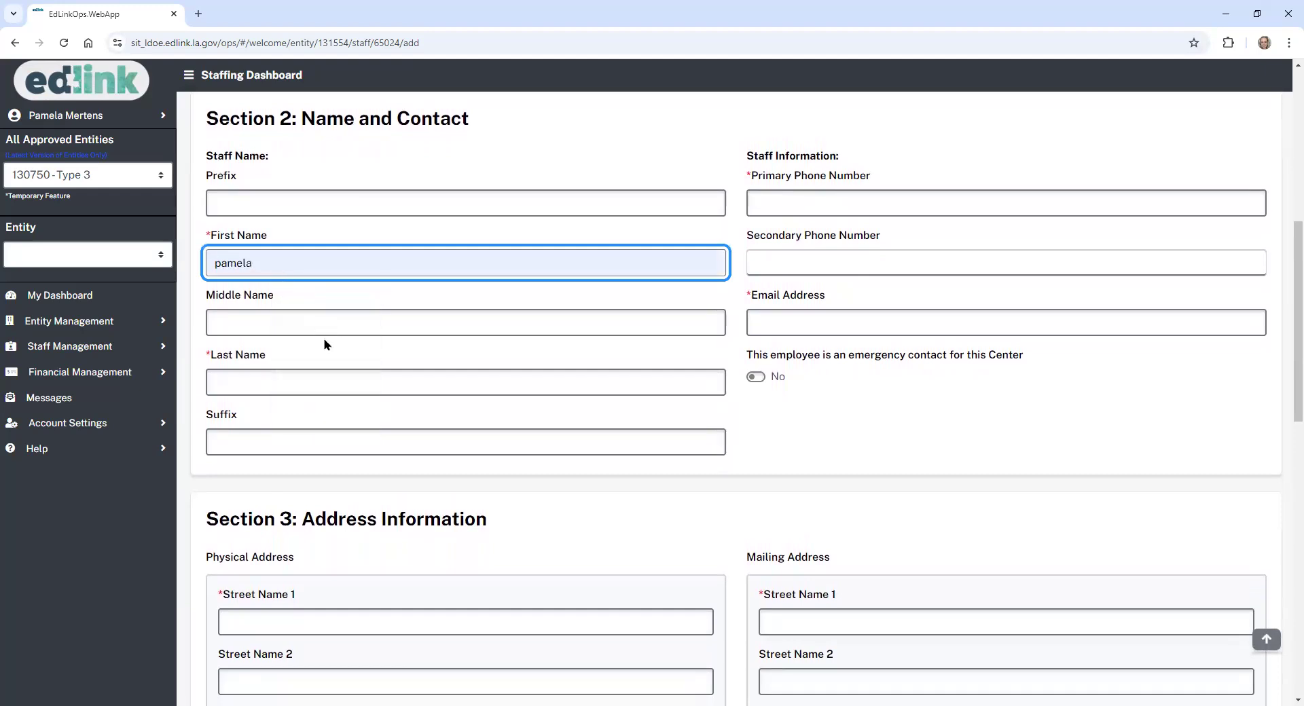
click(326, 382)
click(329, 421)
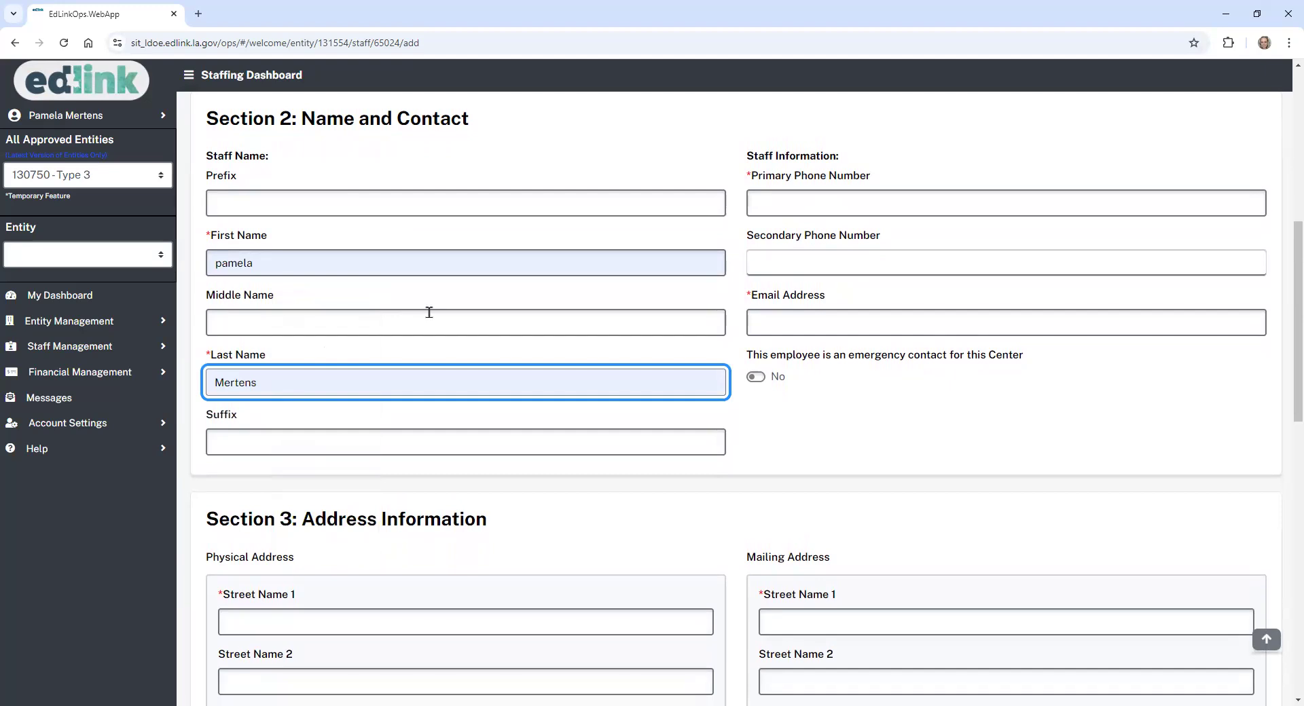
- Fill the primary phone number and e-mail address from saved autofill entries
click(804, 200)
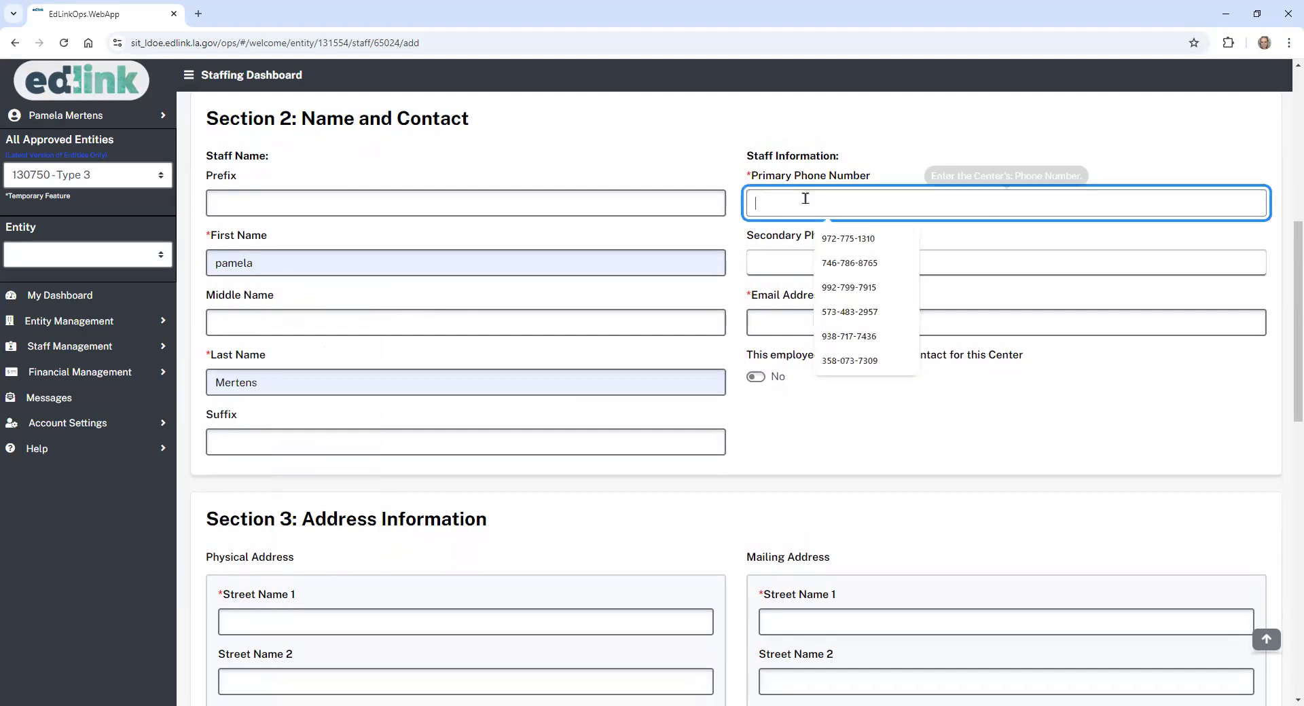
click(850, 263)
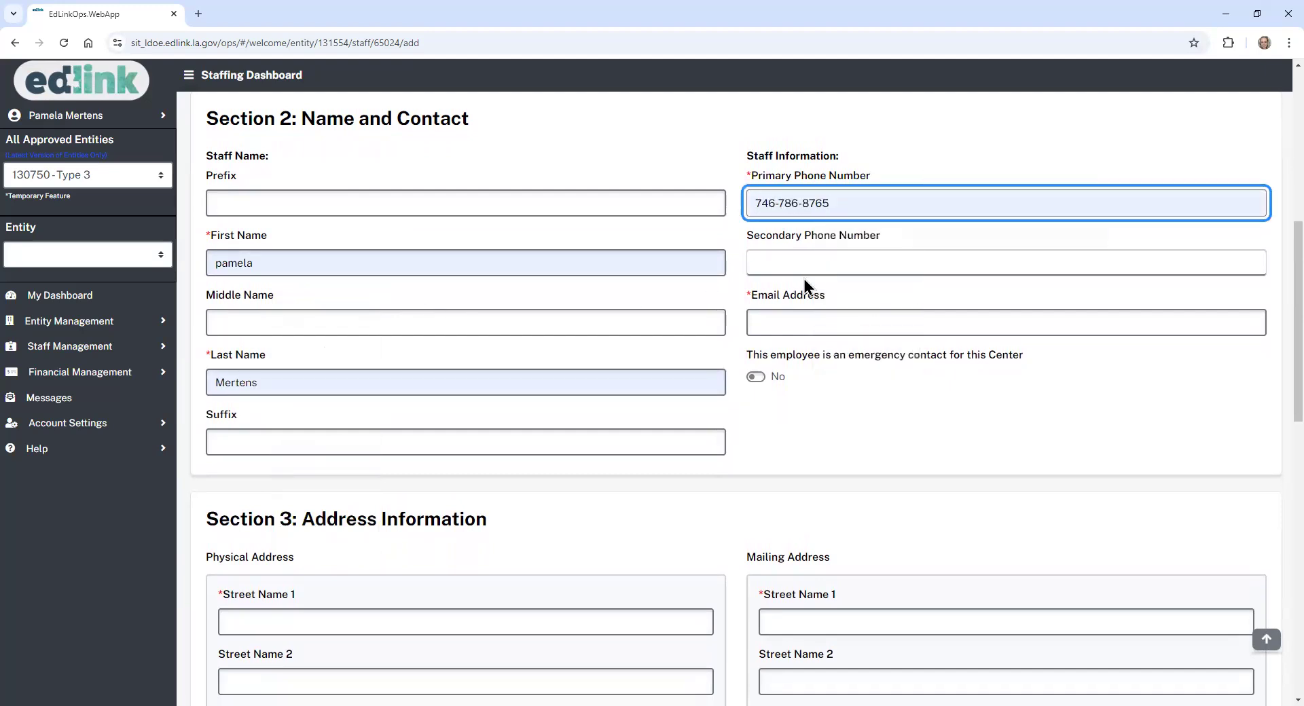
click(795, 316)
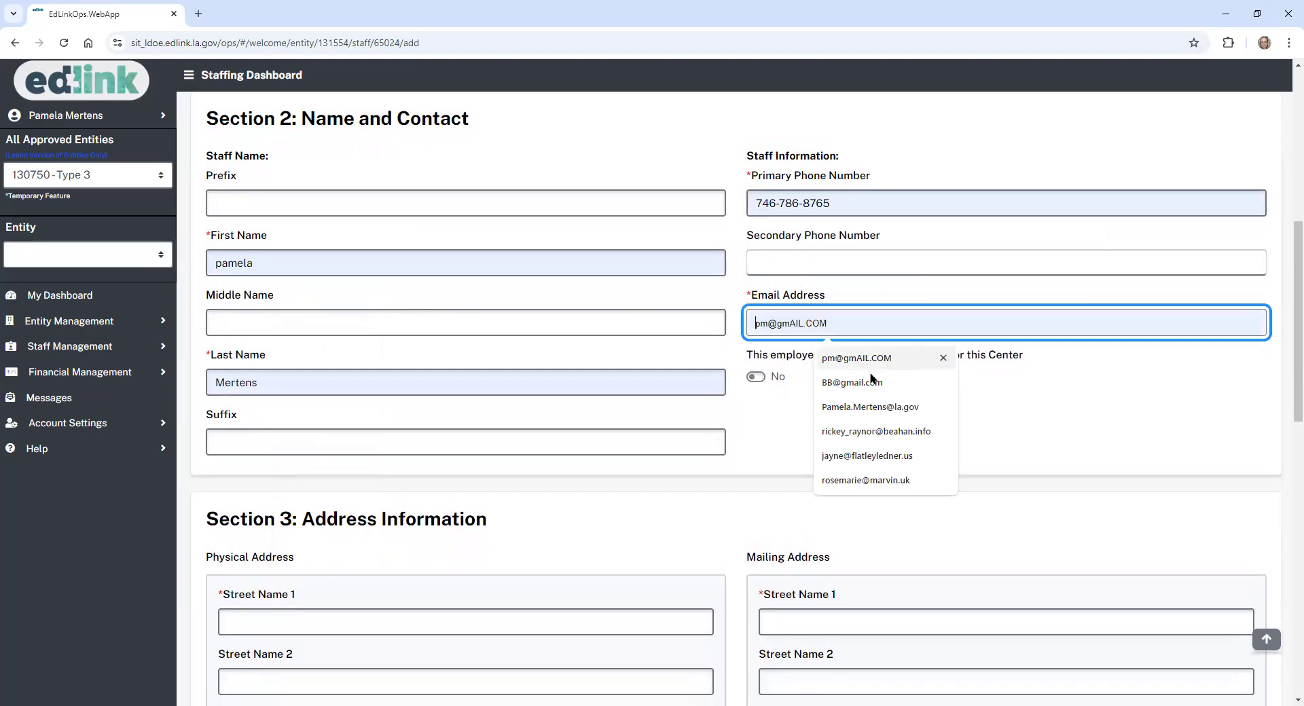
click(858, 406)
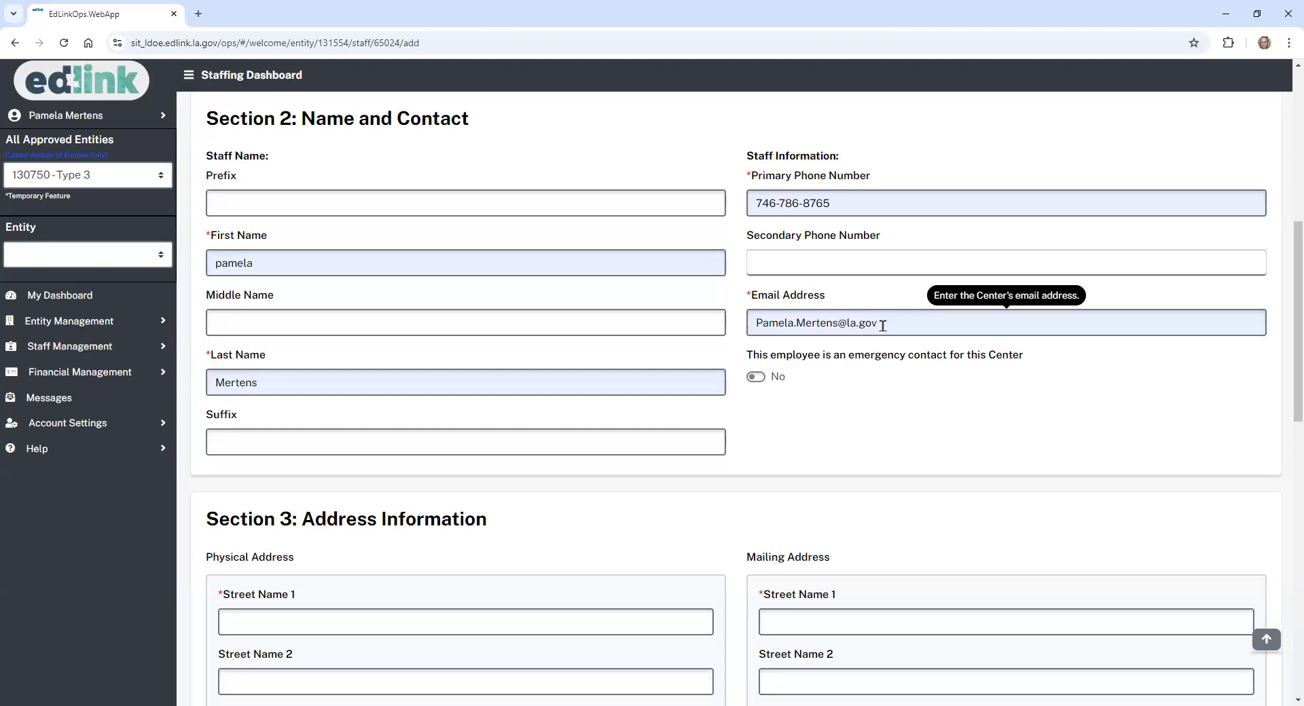
scroll(1272, 346, down, 1)
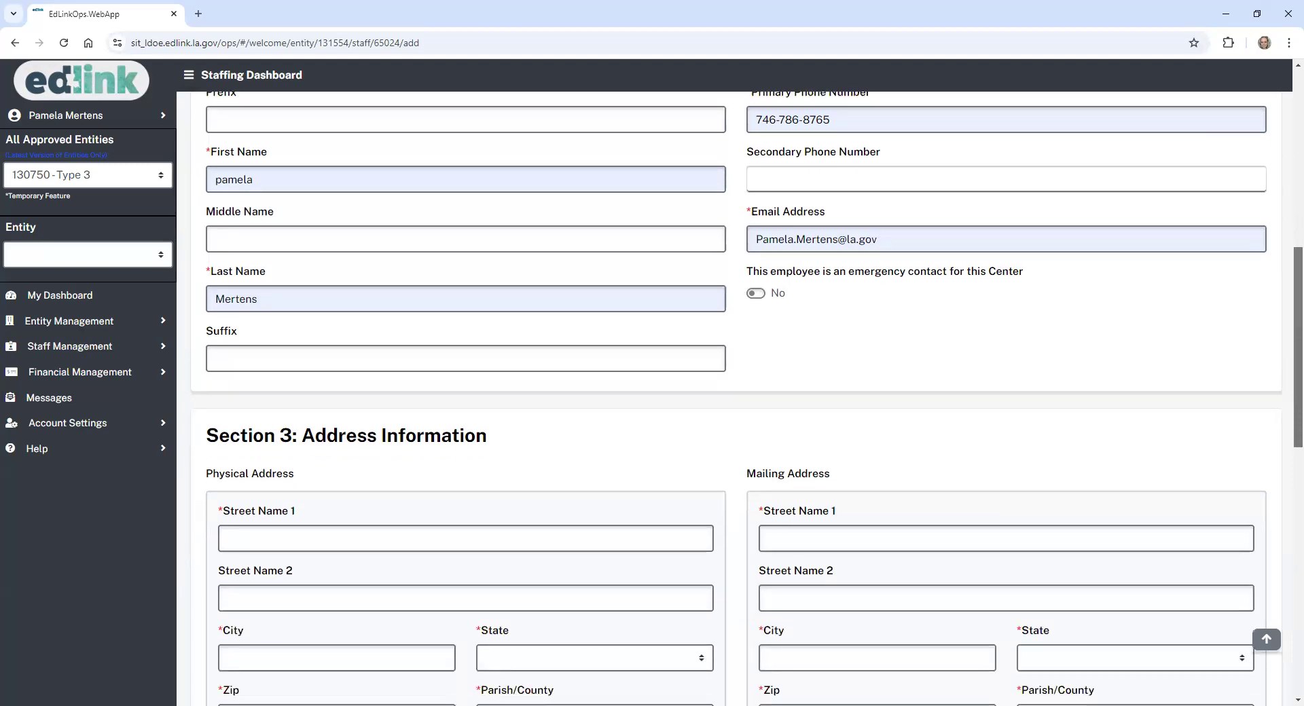
scroll(768, 251, down, 1)
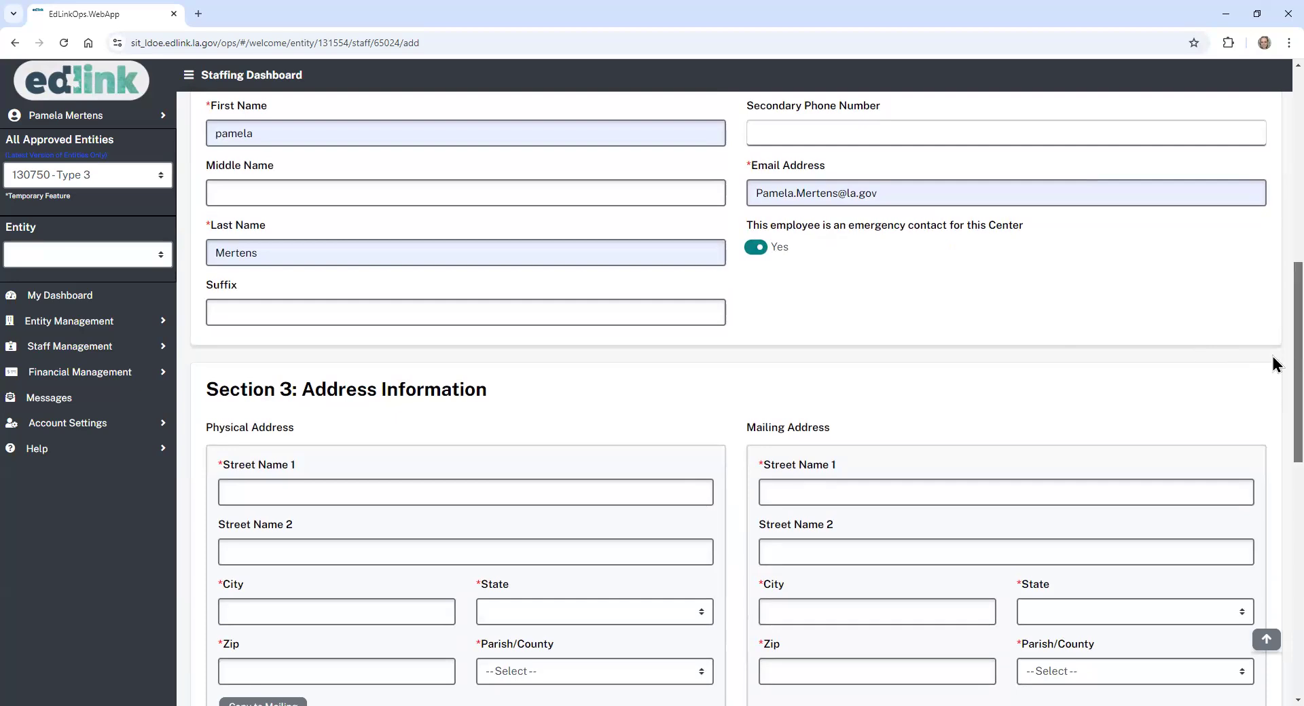
scroll(1273, 357, down, 4)
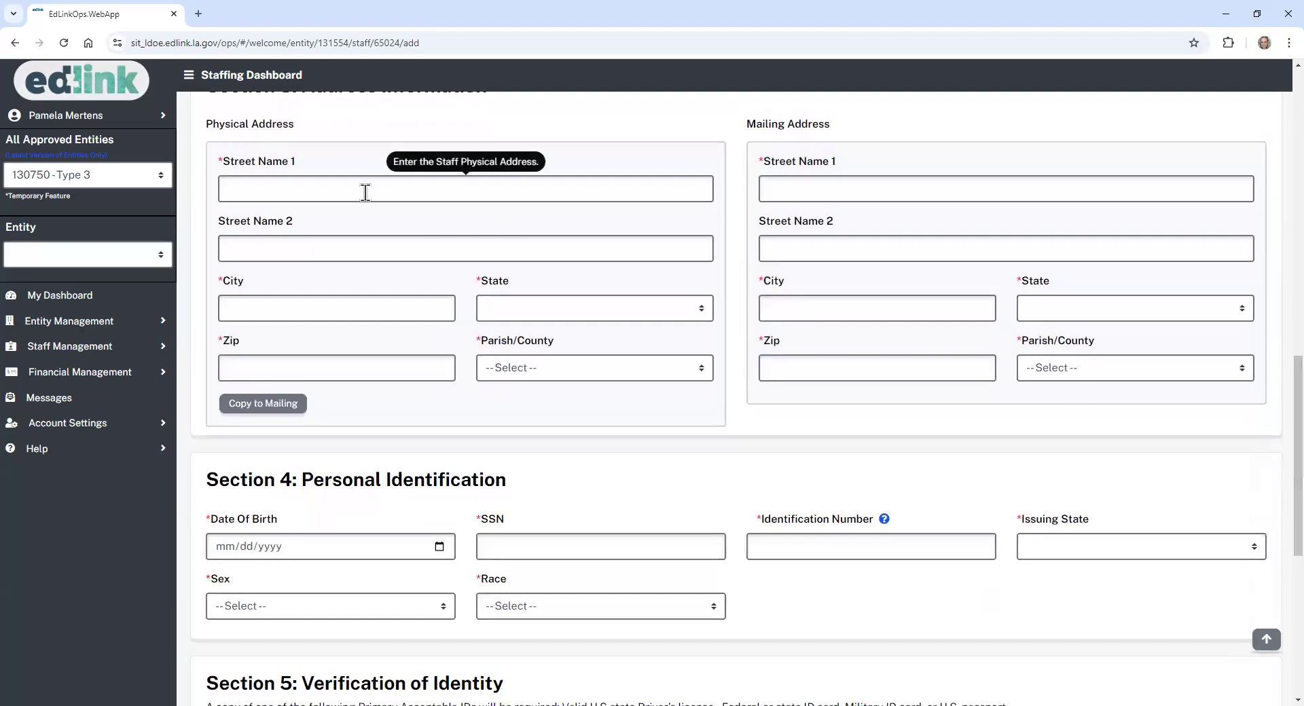
- Fill the physical street, city and zip code from saved autofill entries
click(364, 195)
click(364, 227)
click(323, 306)
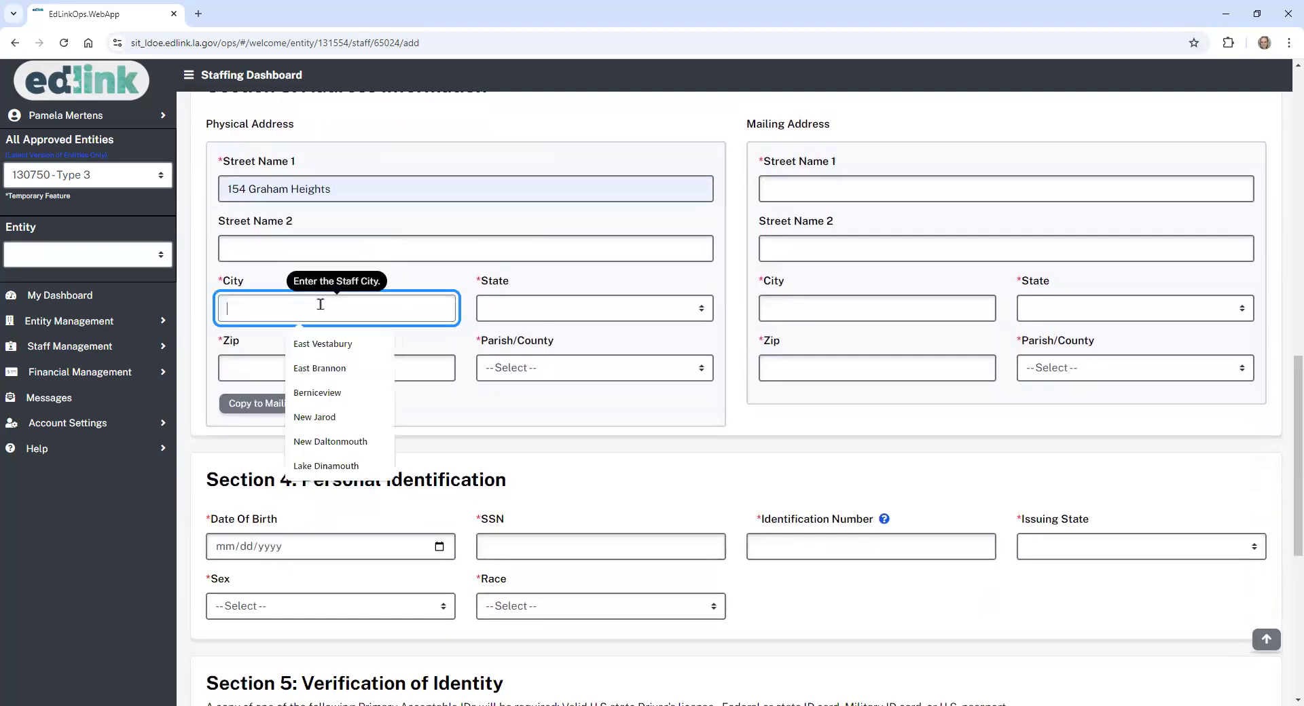
click(314, 370)
click(314, 370)
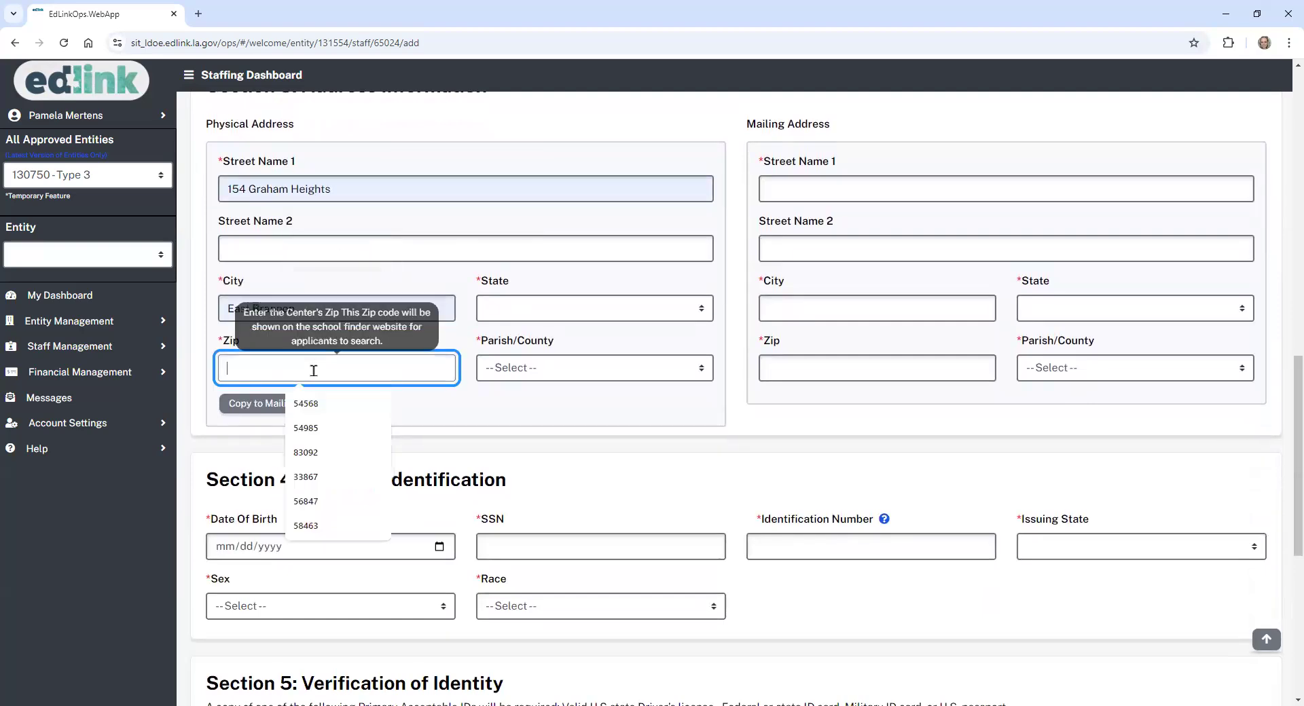
click(375, 427)
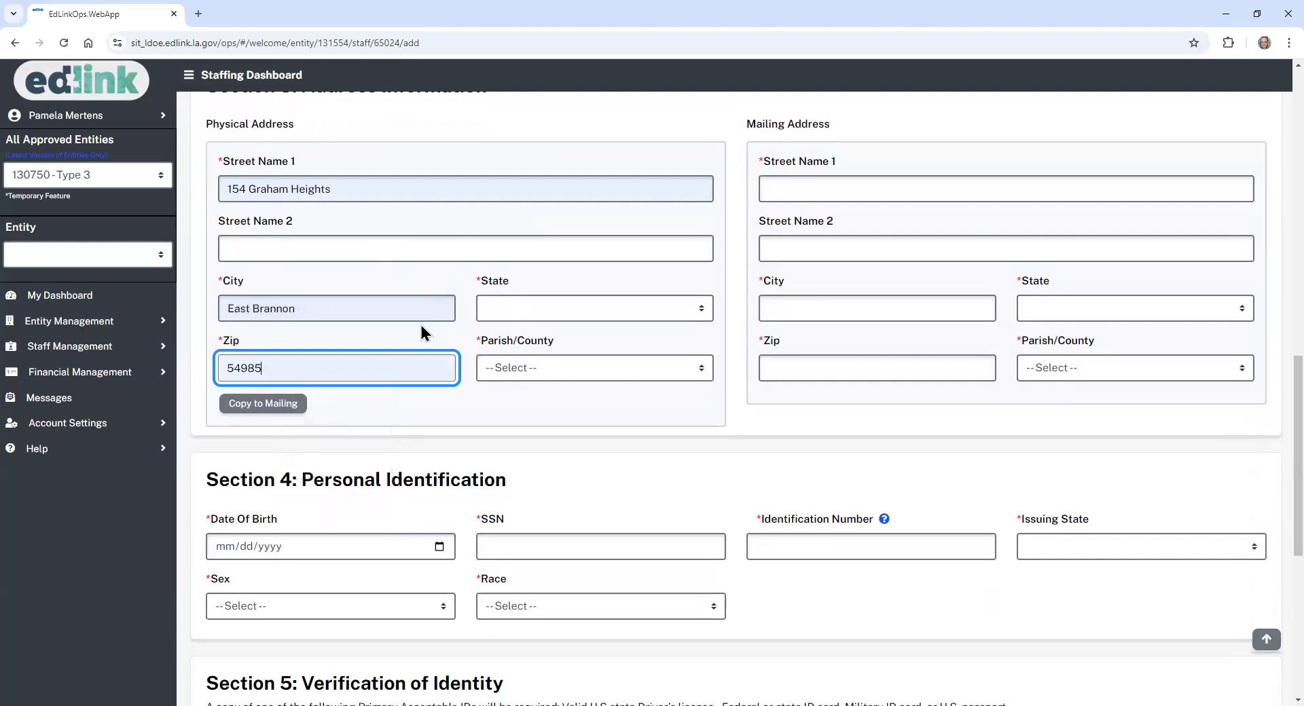
- Set state to Louisiana and parish to Desoto, then copy the address to mailing
click(505, 303)
click(519, 346)
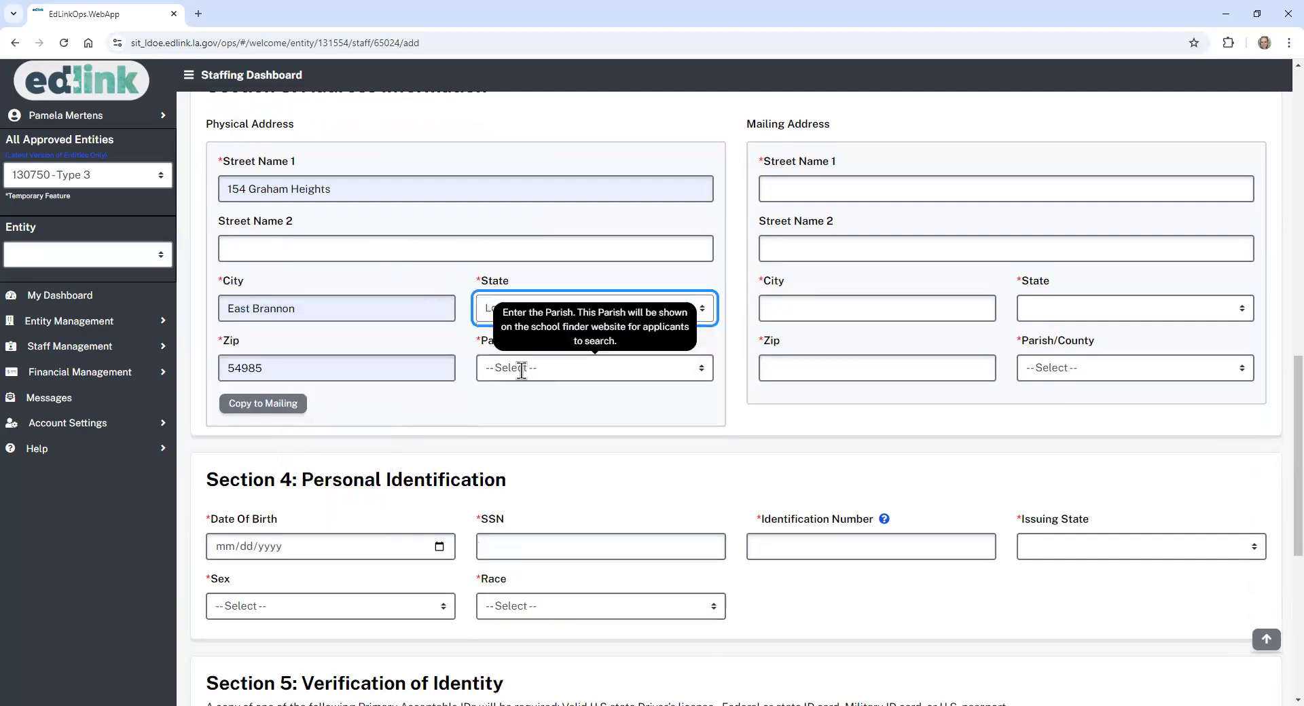
click(522, 371)
click(526, 306)
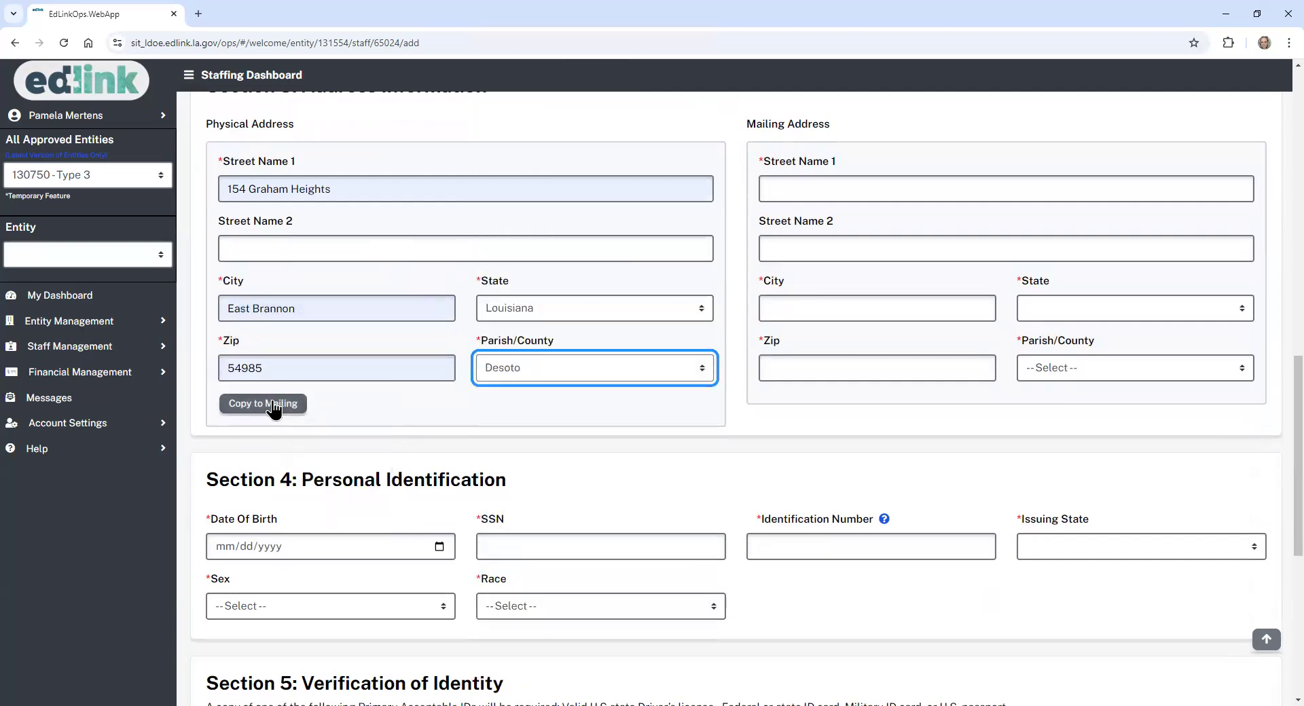
click(288, 407)
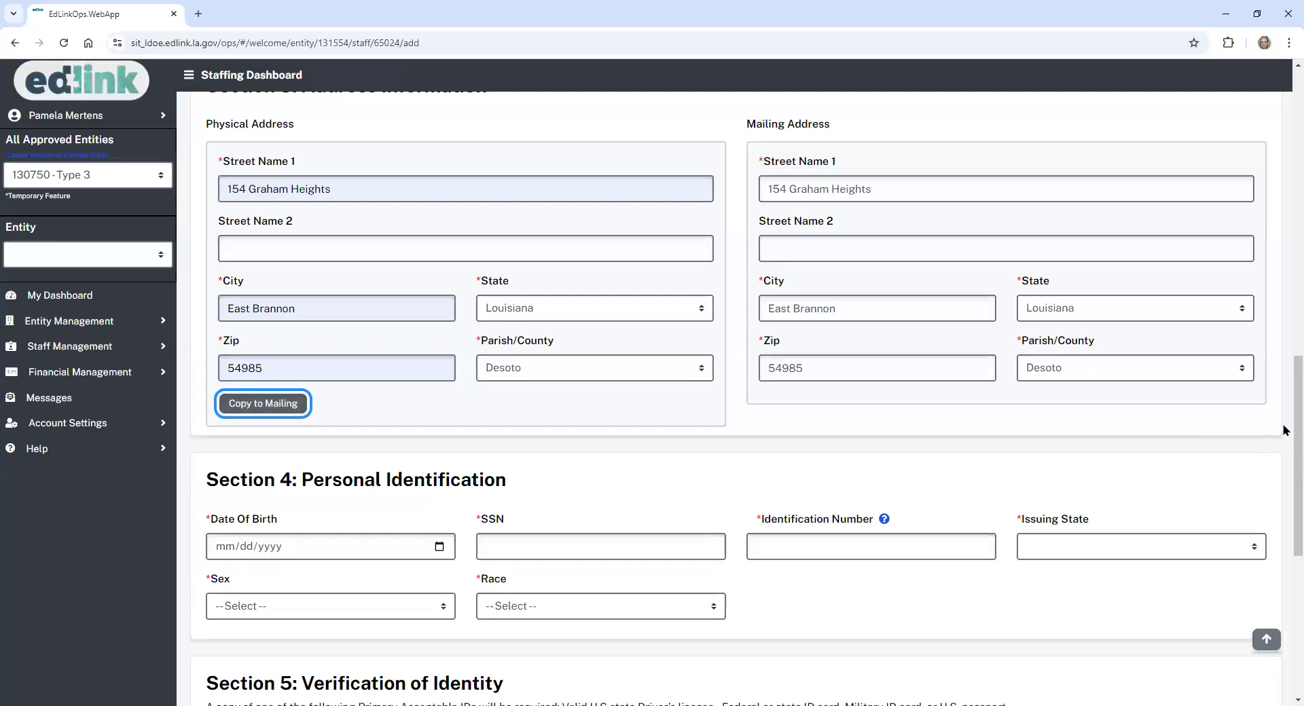
- Enter the staff member's date of birth and Social Security number
scroll(1284, 433, down, 5)
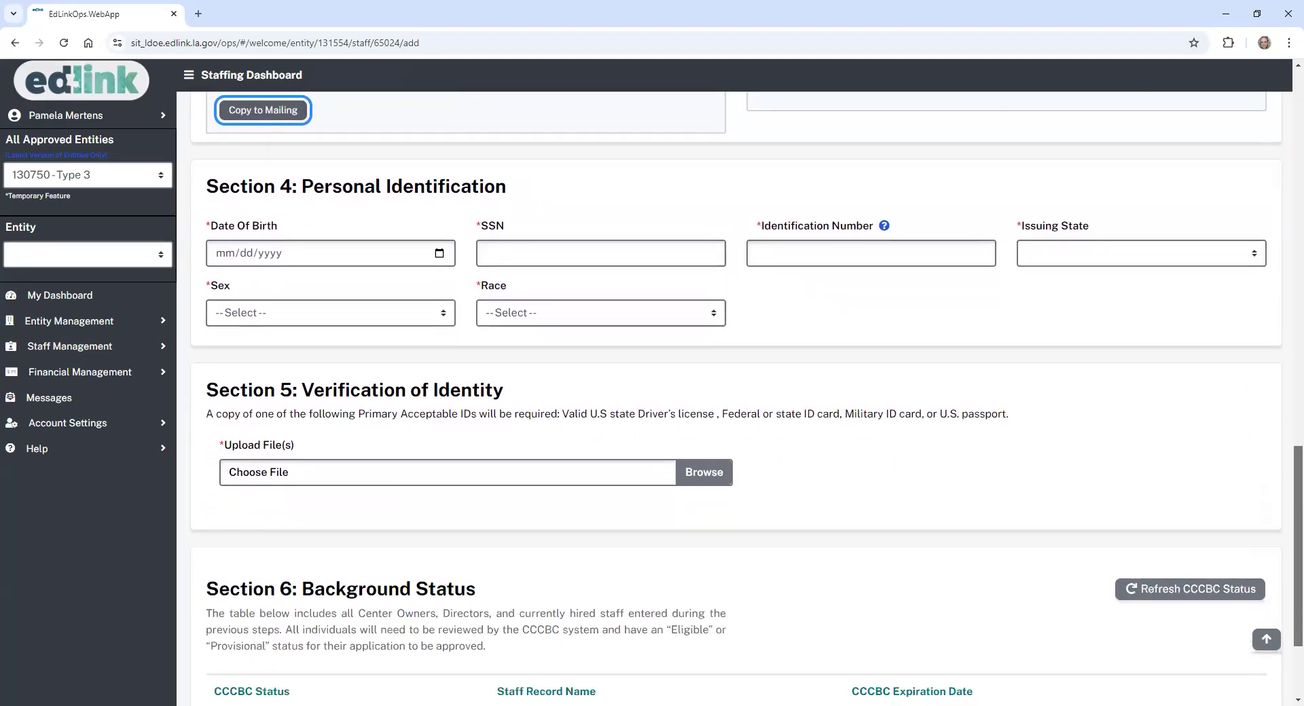
click(441, 232)
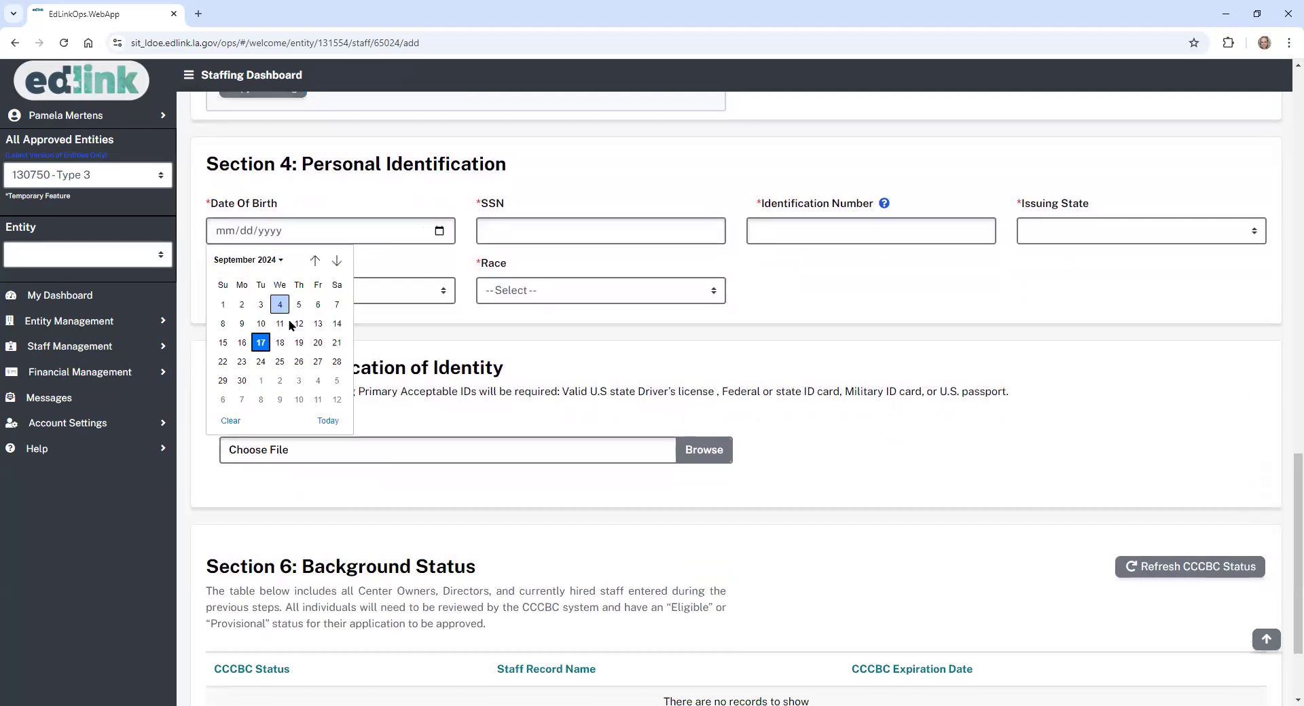
click(298, 342)
click(262, 230)
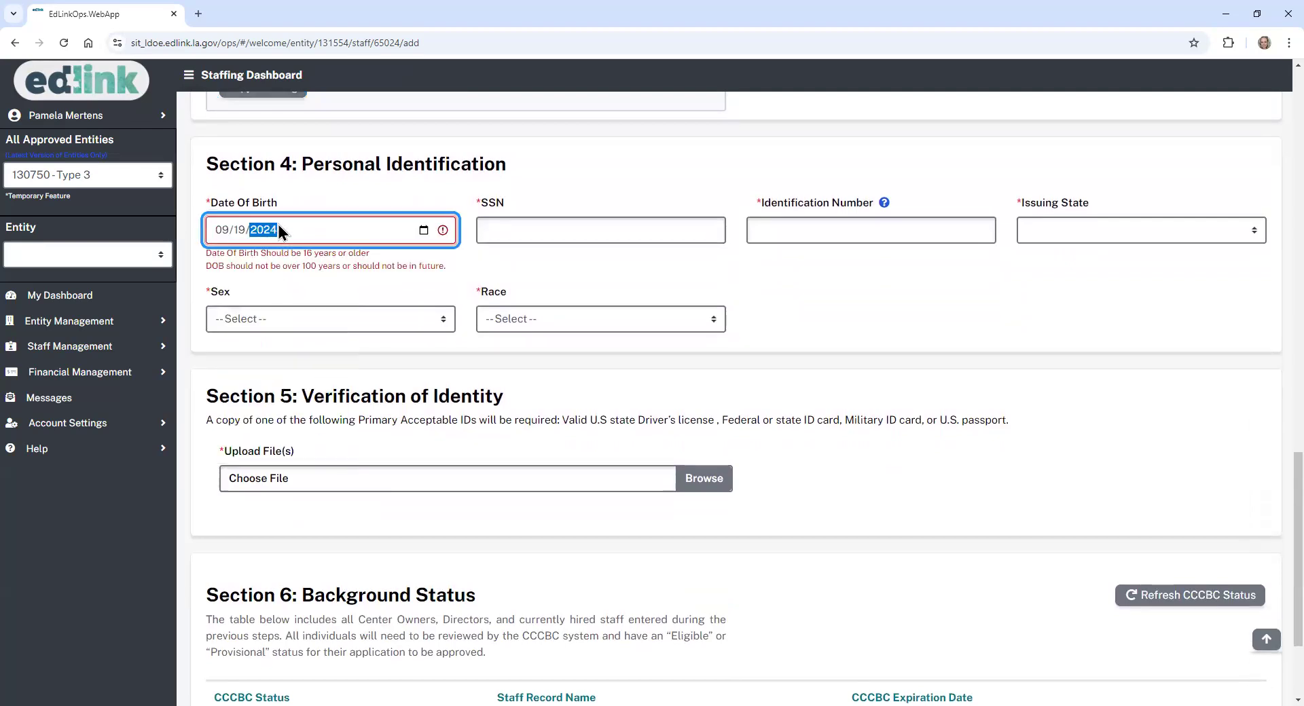
text(1980)
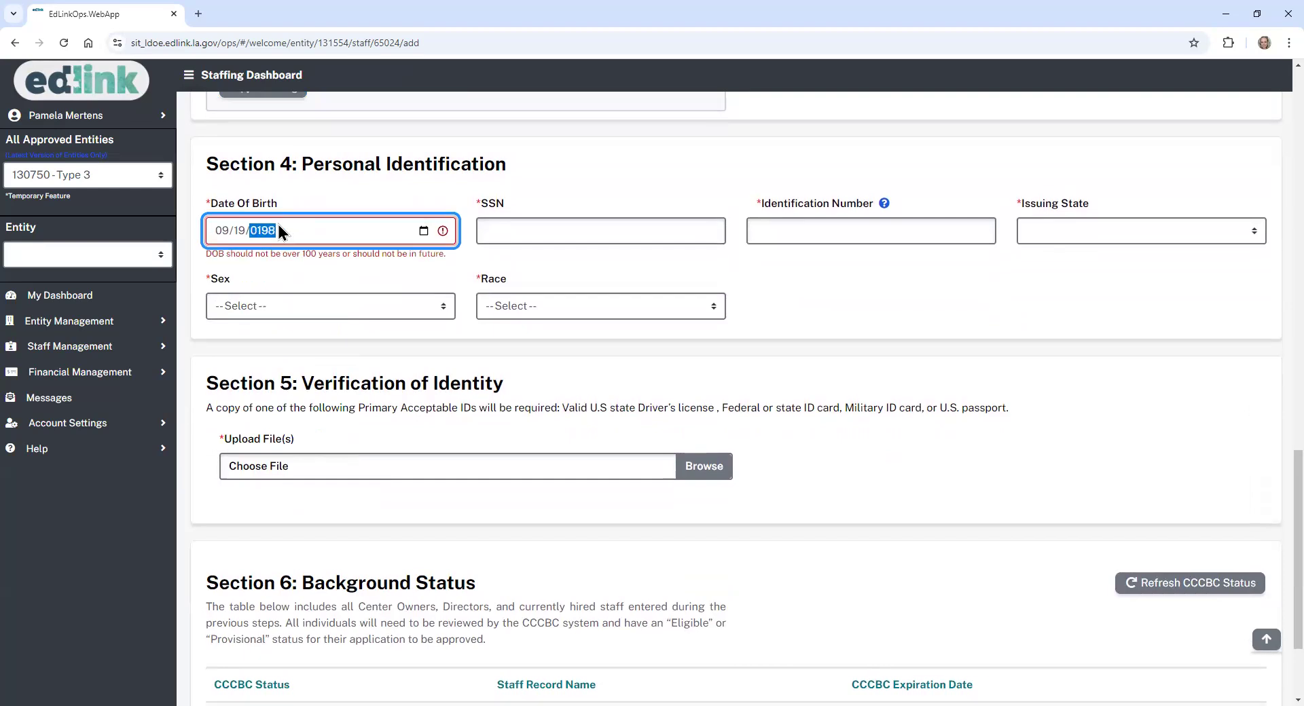
click(568, 227)
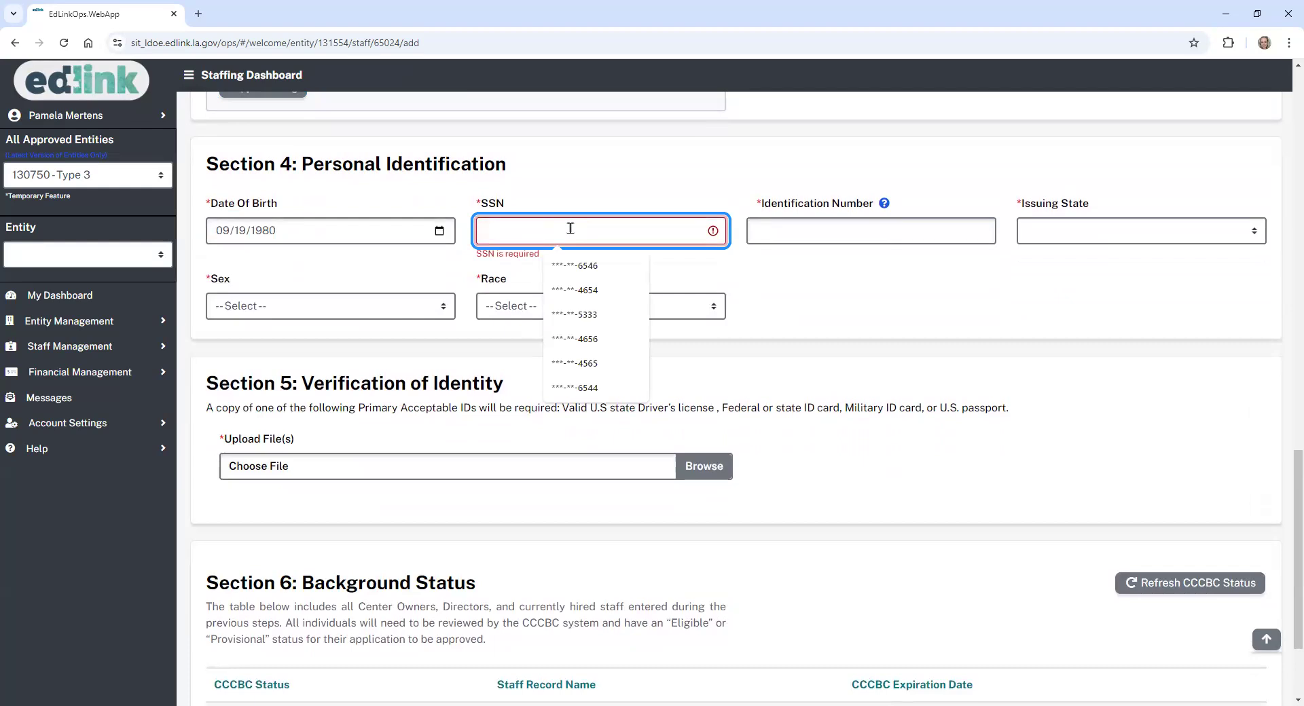
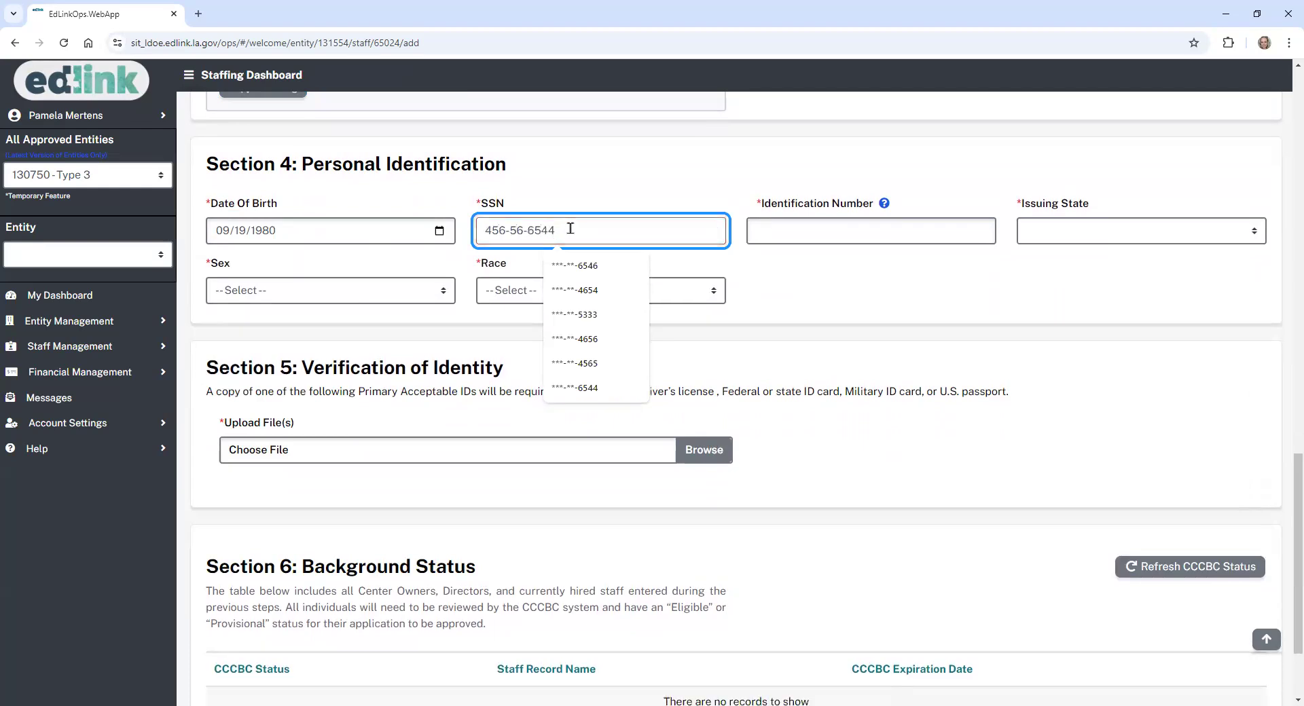
- Fill the saved ID number, issuing state Louisiana, sex Male and race White
click(787, 231)
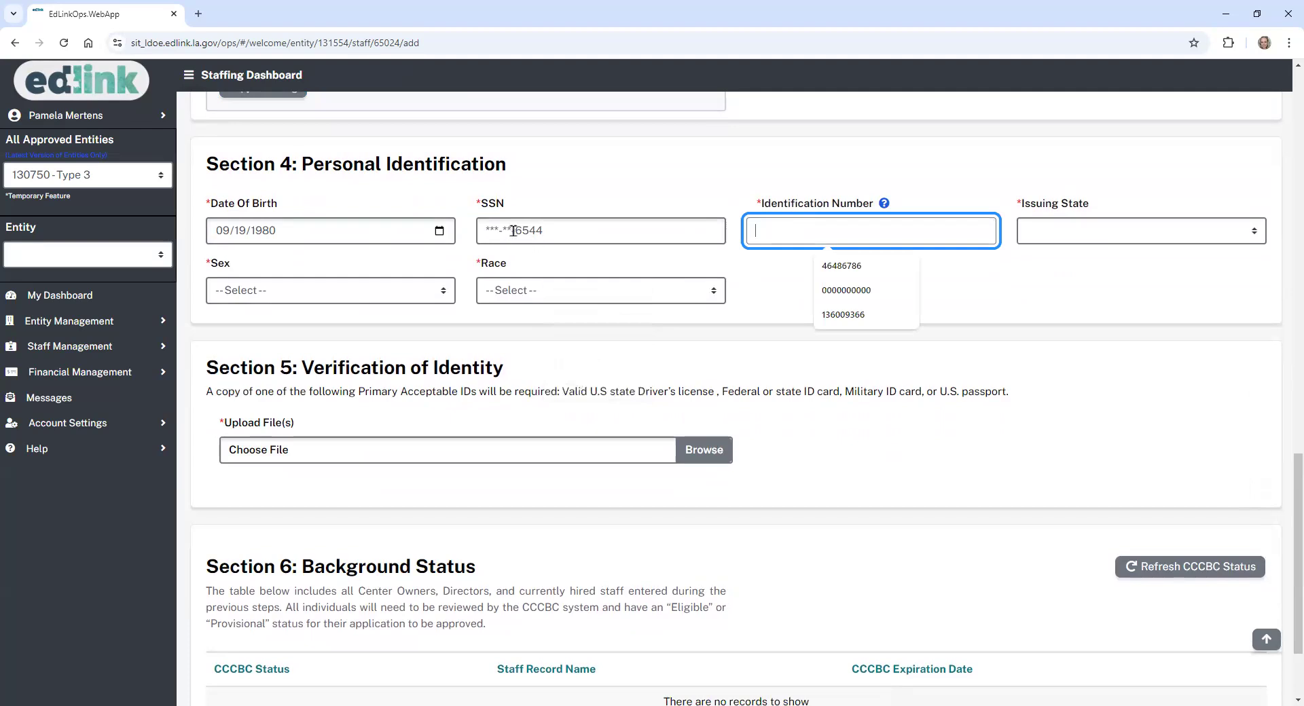
click(715, 251)
click(783, 223)
click(851, 266)
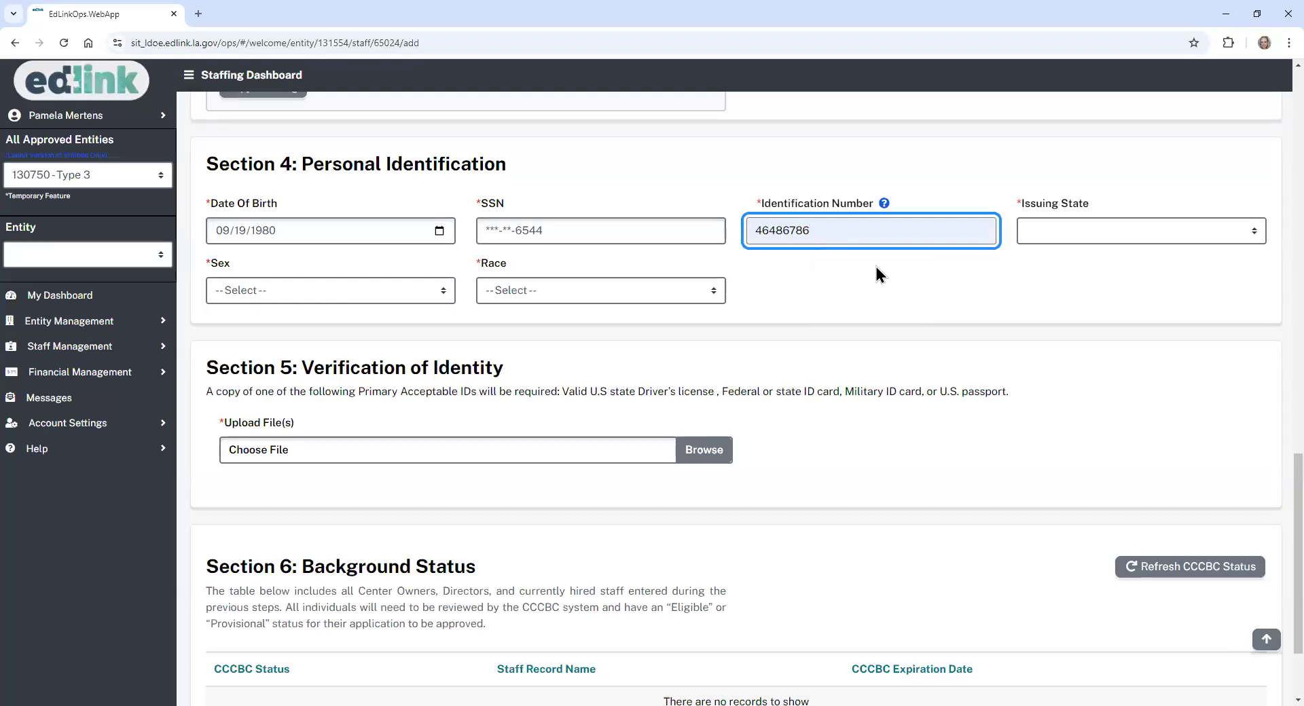
click(1051, 235)
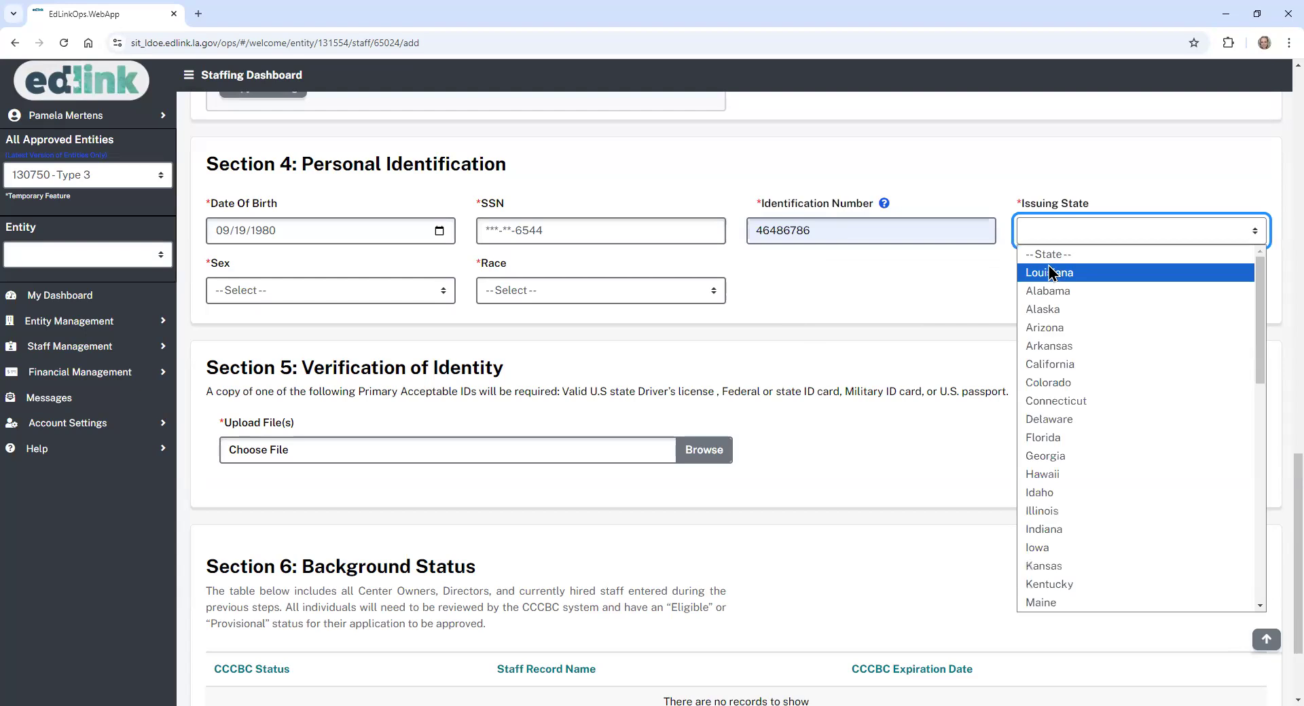
click(1051, 273)
click(399, 290)
click(342, 334)
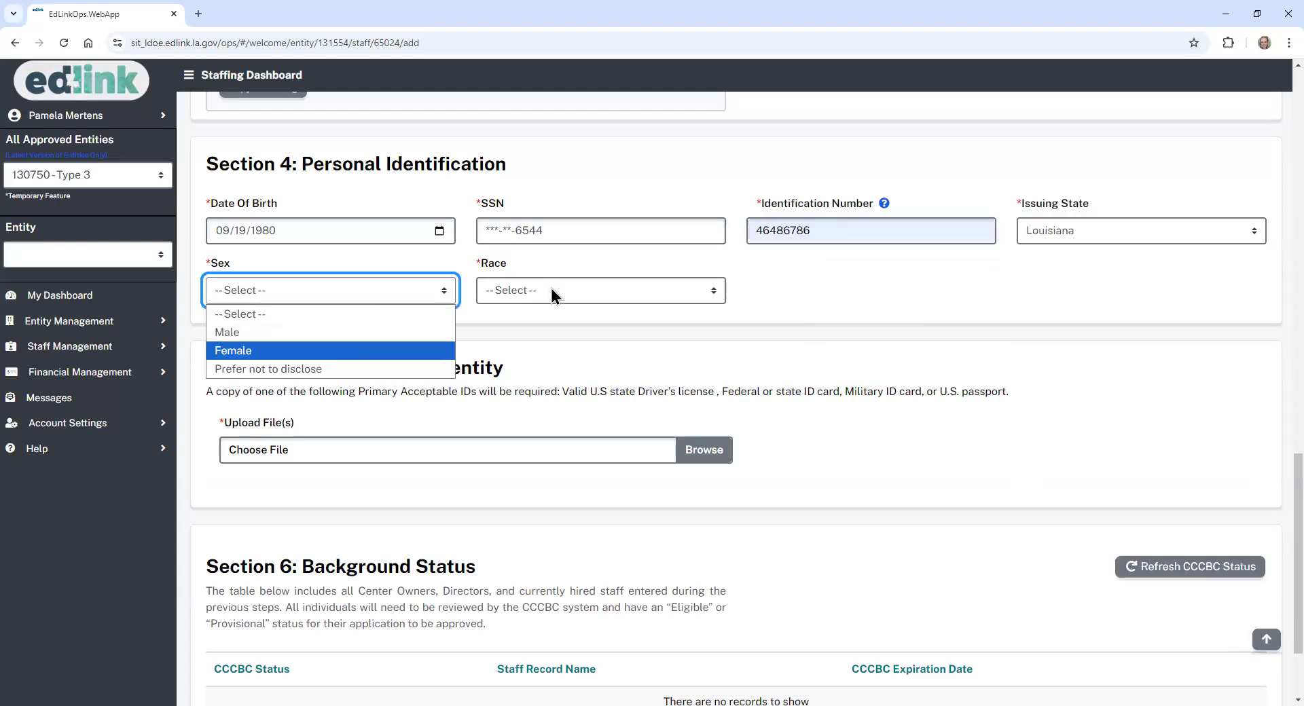
click(552, 291)
click(535, 371)
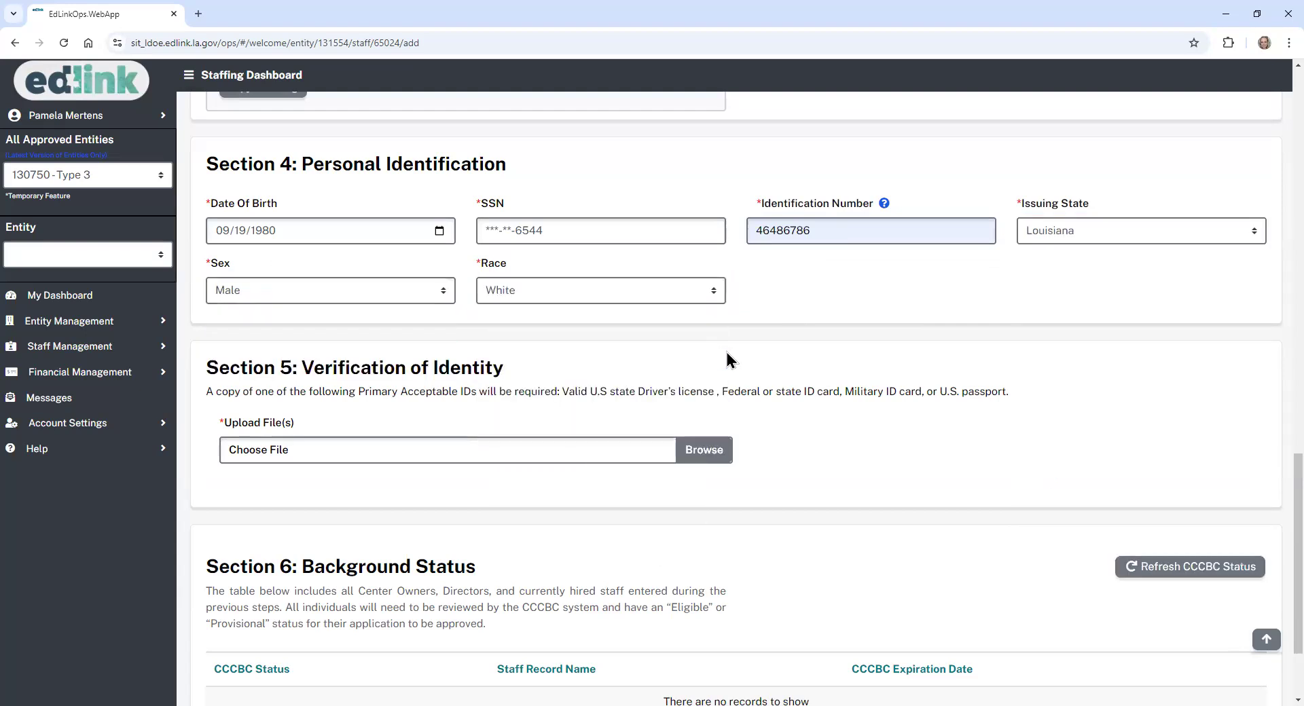
- Attach Test.docx as the identity document, refresh CCCBC status to Eligible, and save and continue
click(706, 450)
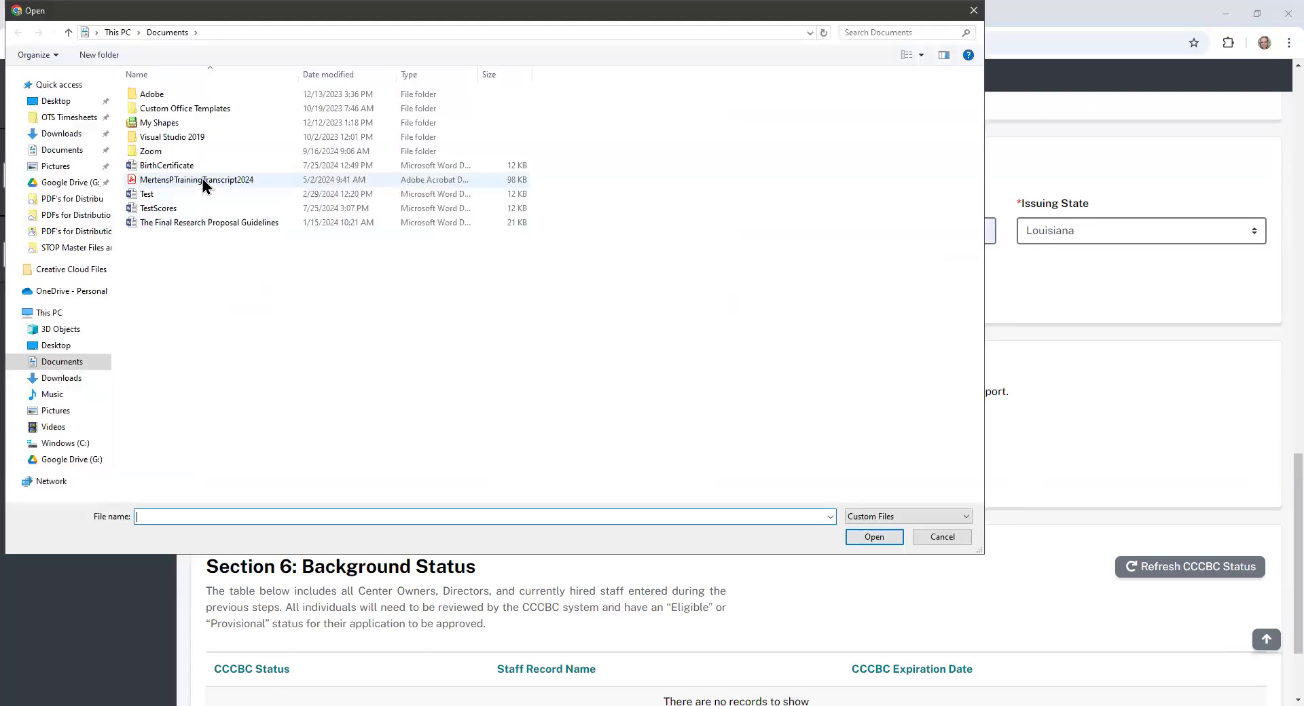
click(174, 194)
click(874, 537)
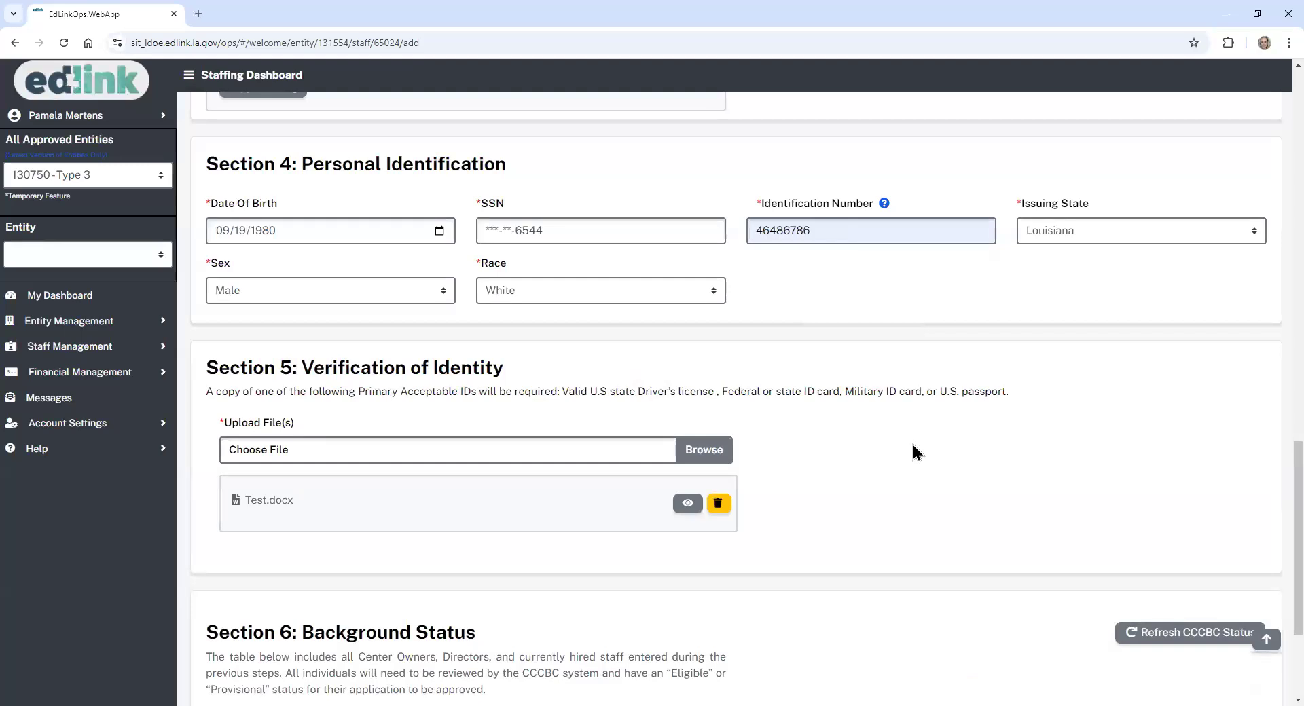
scroll(1272, 466, down, 3)
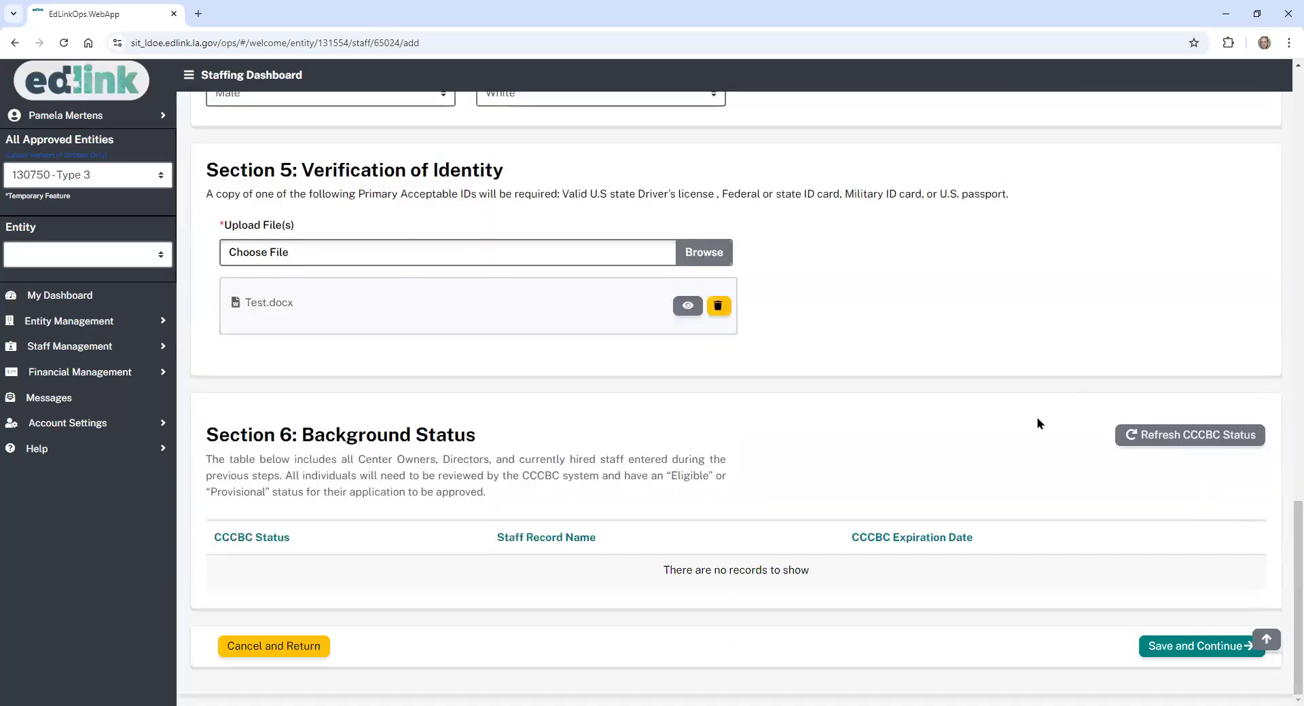
click(1174, 438)
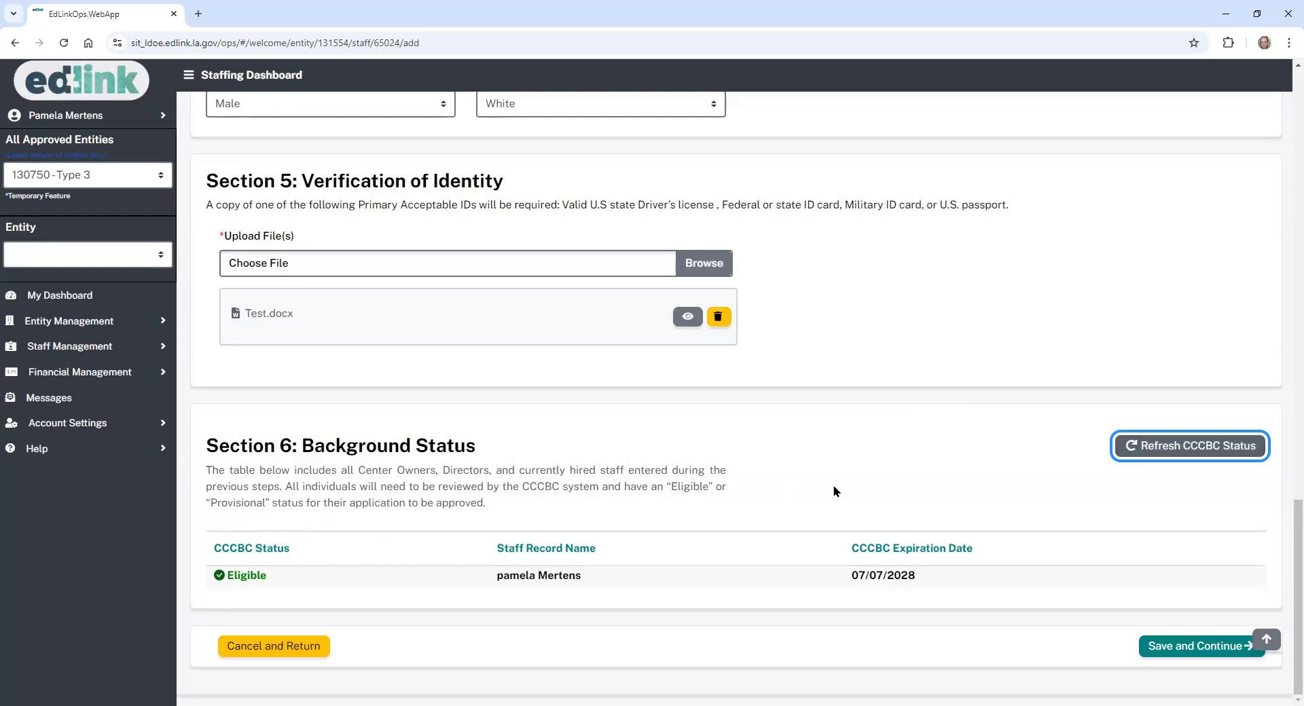
click(1211, 652)
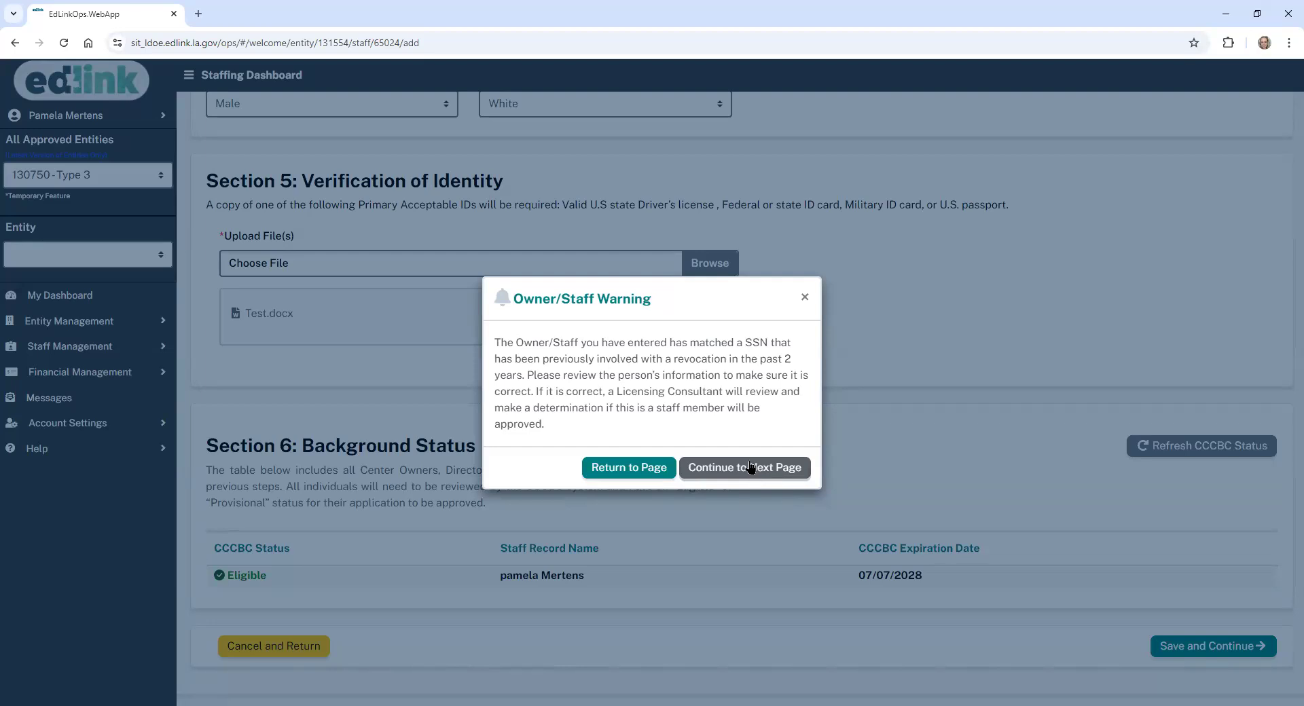
- Continue past the Owner/Staff SSN-match warning to the Degrees and Certifications step
click(750, 466)
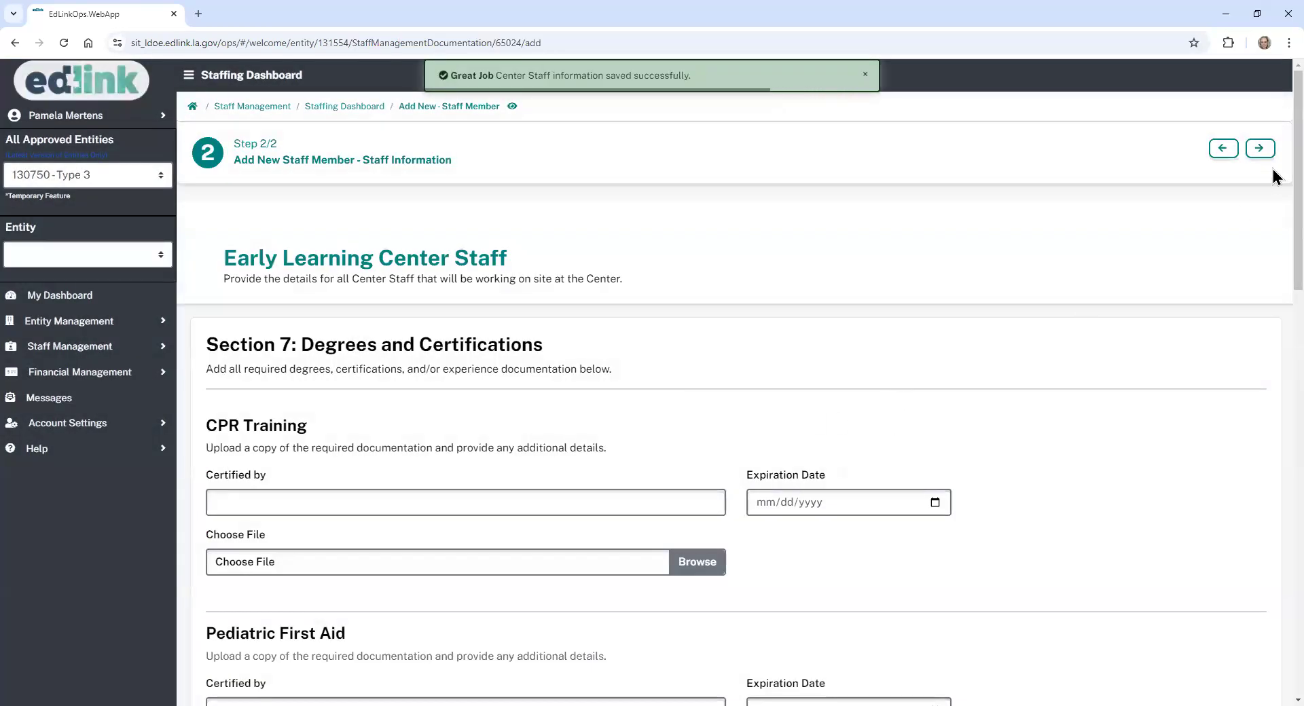
drag(1298, 155, 1298, 200)
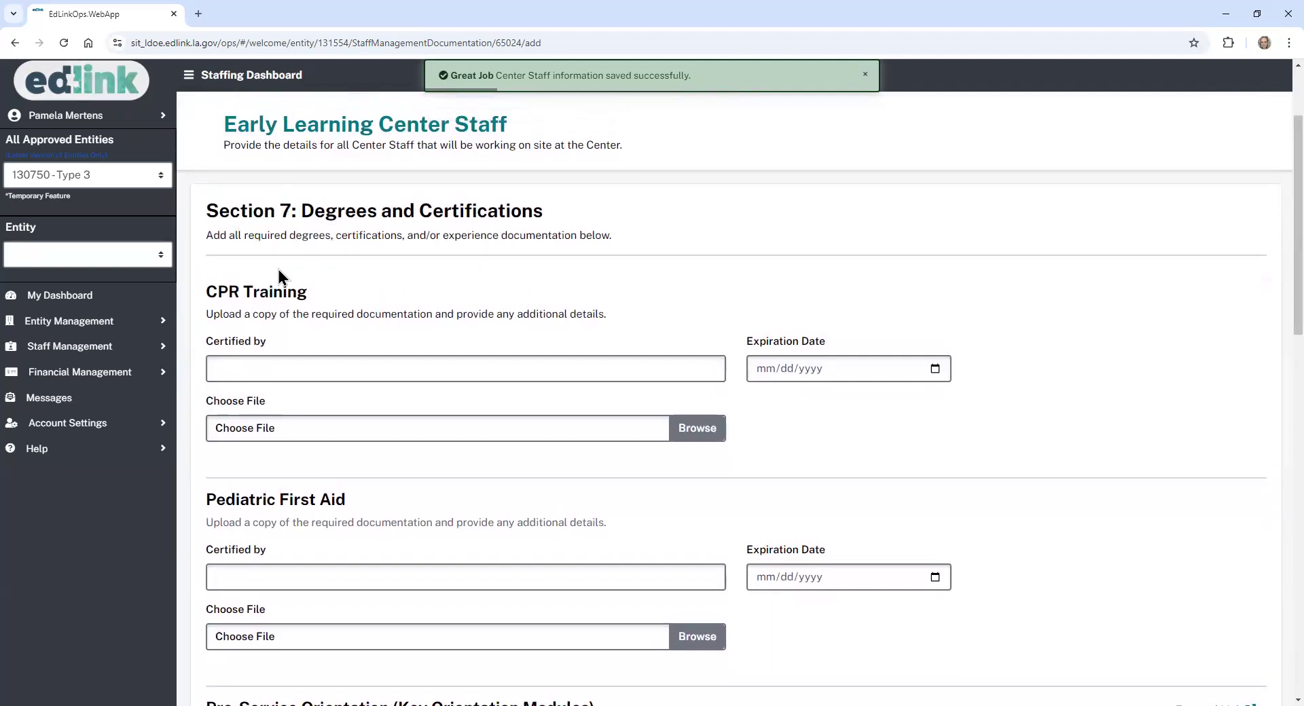
- Set CPR Training certified by ARC, expiring 10/05/2024, and upload Test.docx
click(312, 370)
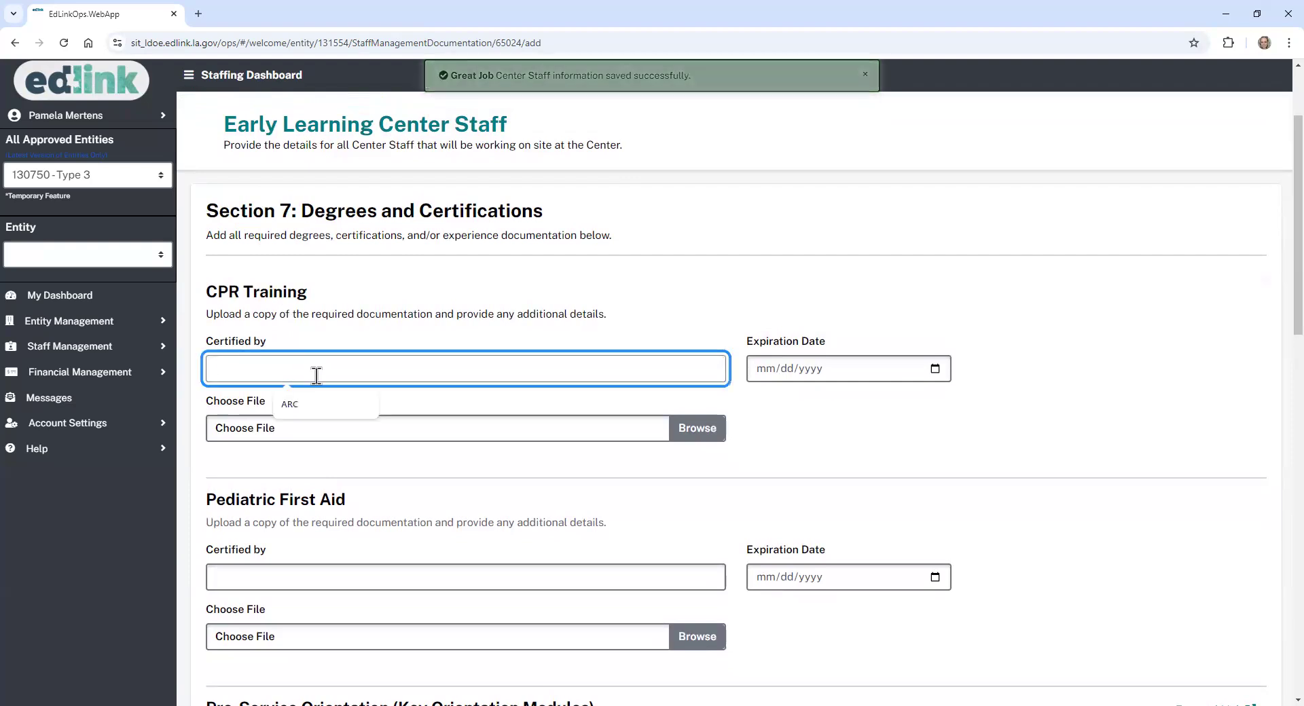
click(320, 411)
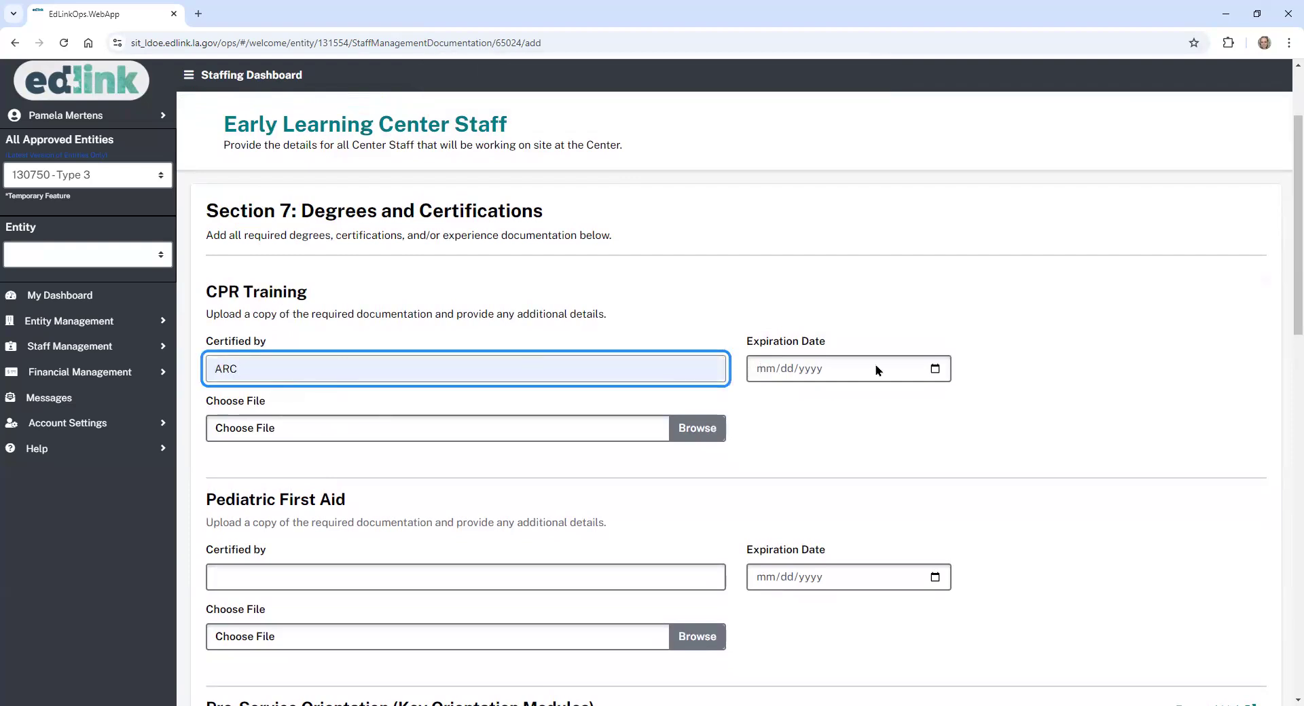
click(935, 368)
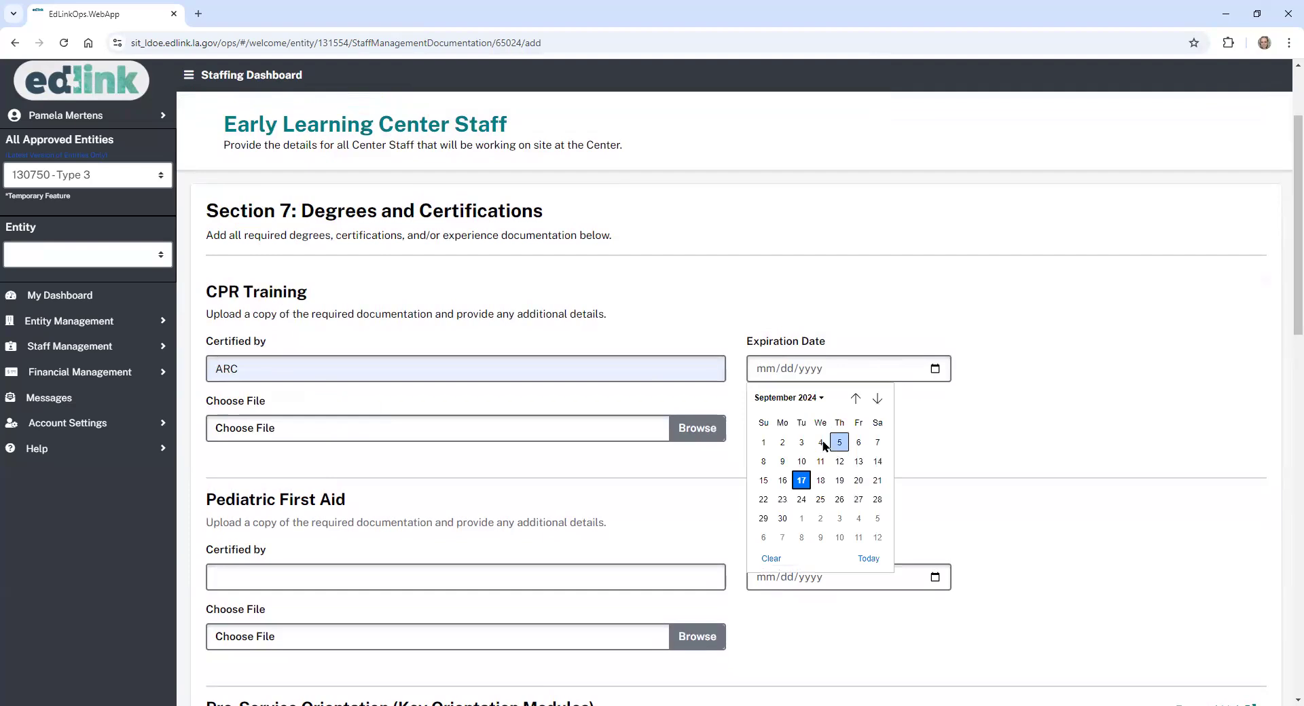
click(878, 518)
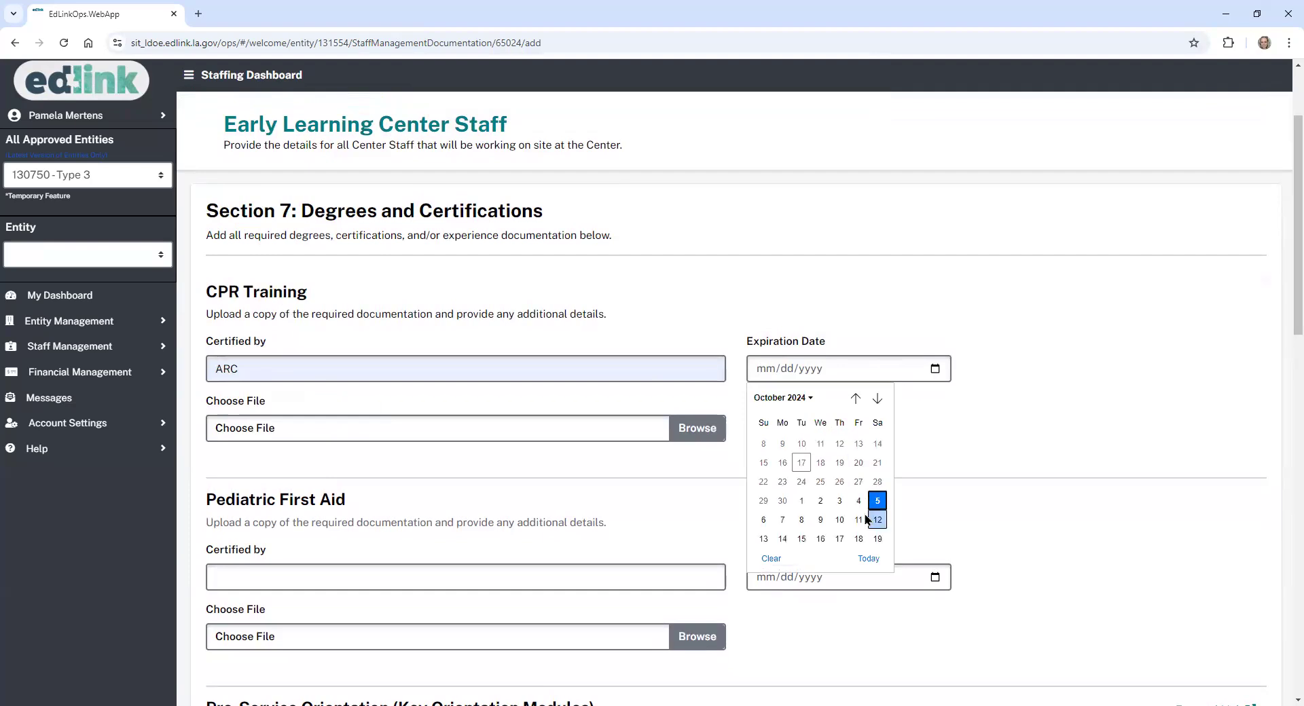
click(684, 432)
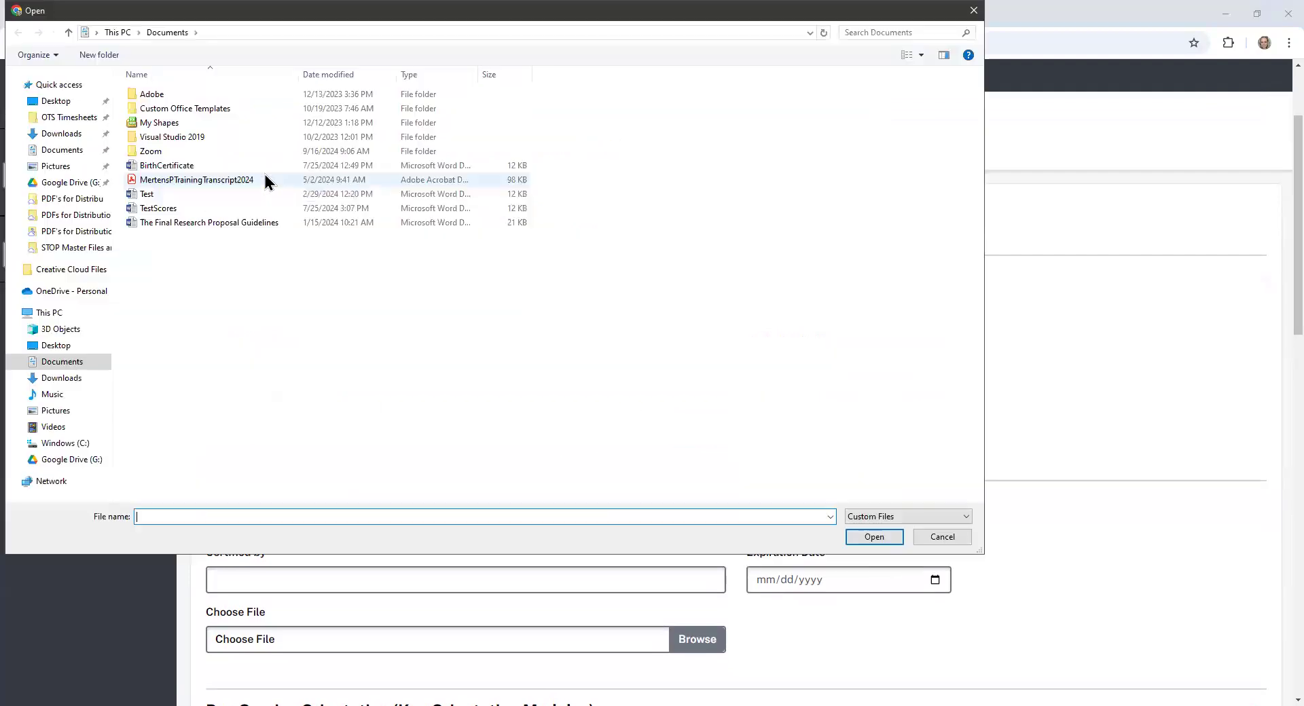
click(166, 194)
click(870, 537)
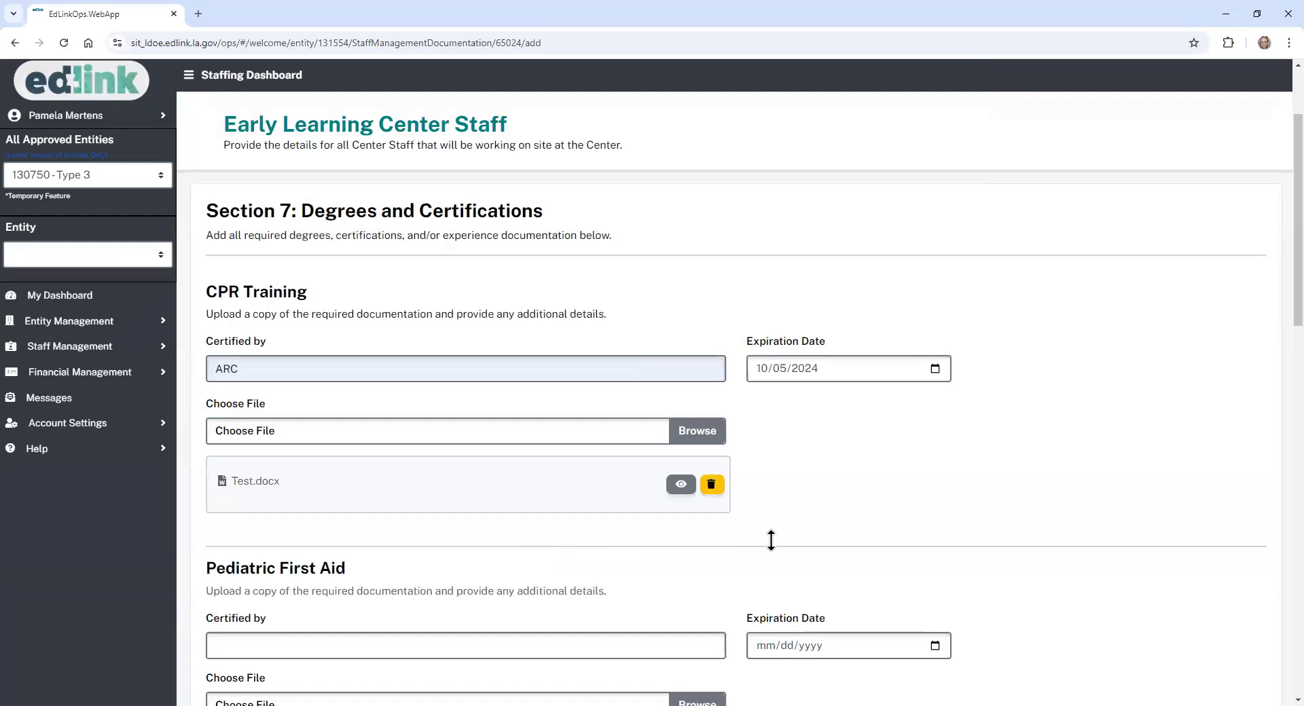
drag(1297, 237, 1297, 316)
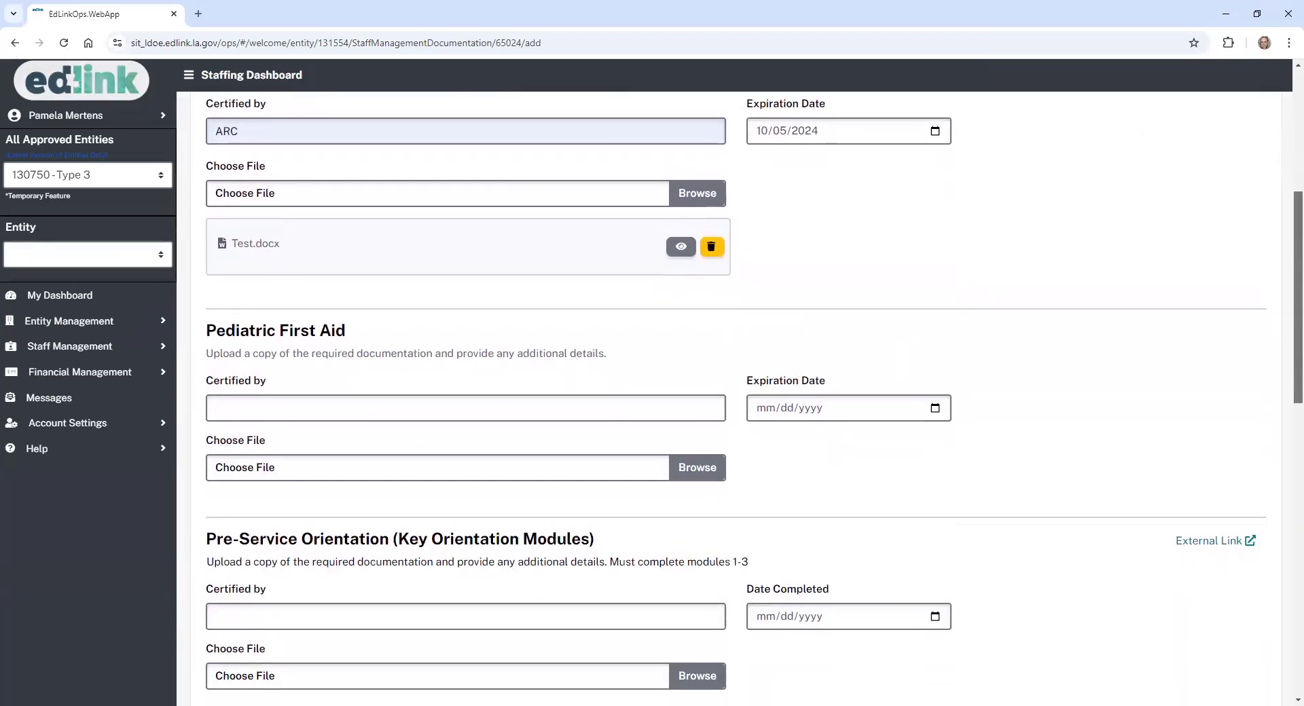
- Set Pediatric First Aid certified by ARC, expiring 10/05/2024, and upload Test.docx
click(349, 403)
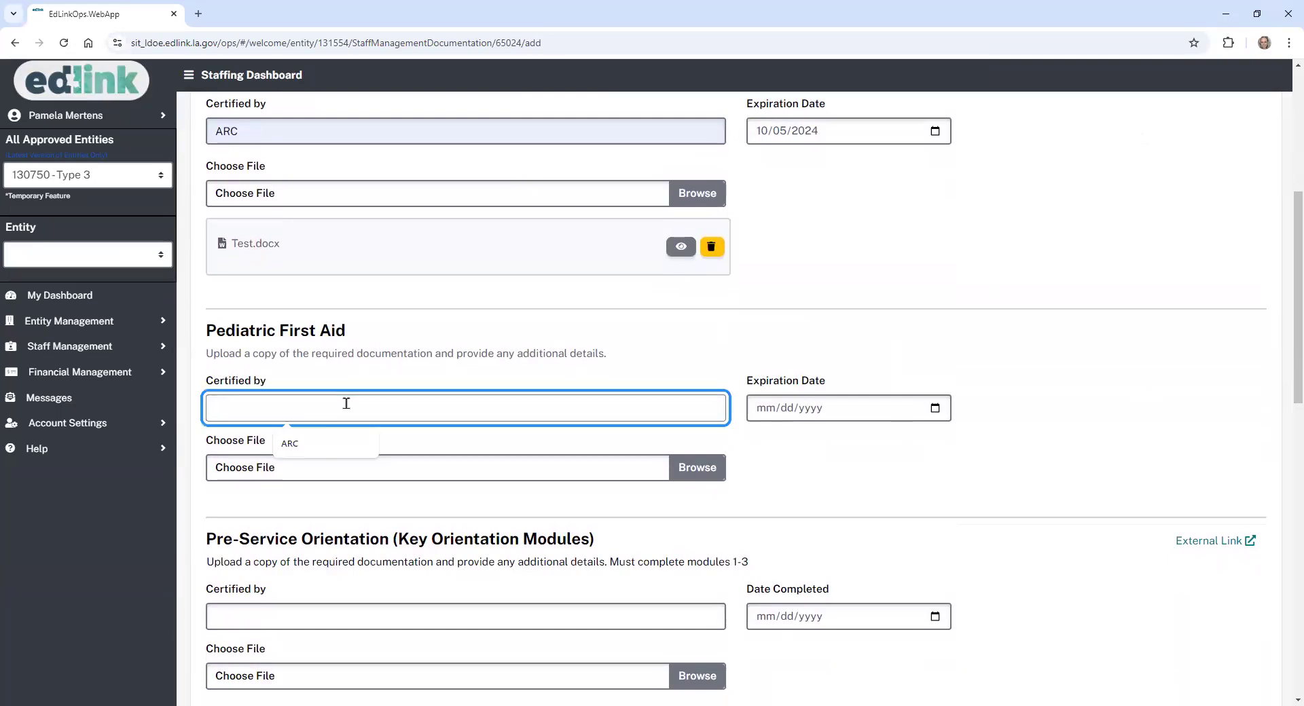
click(309, 449)
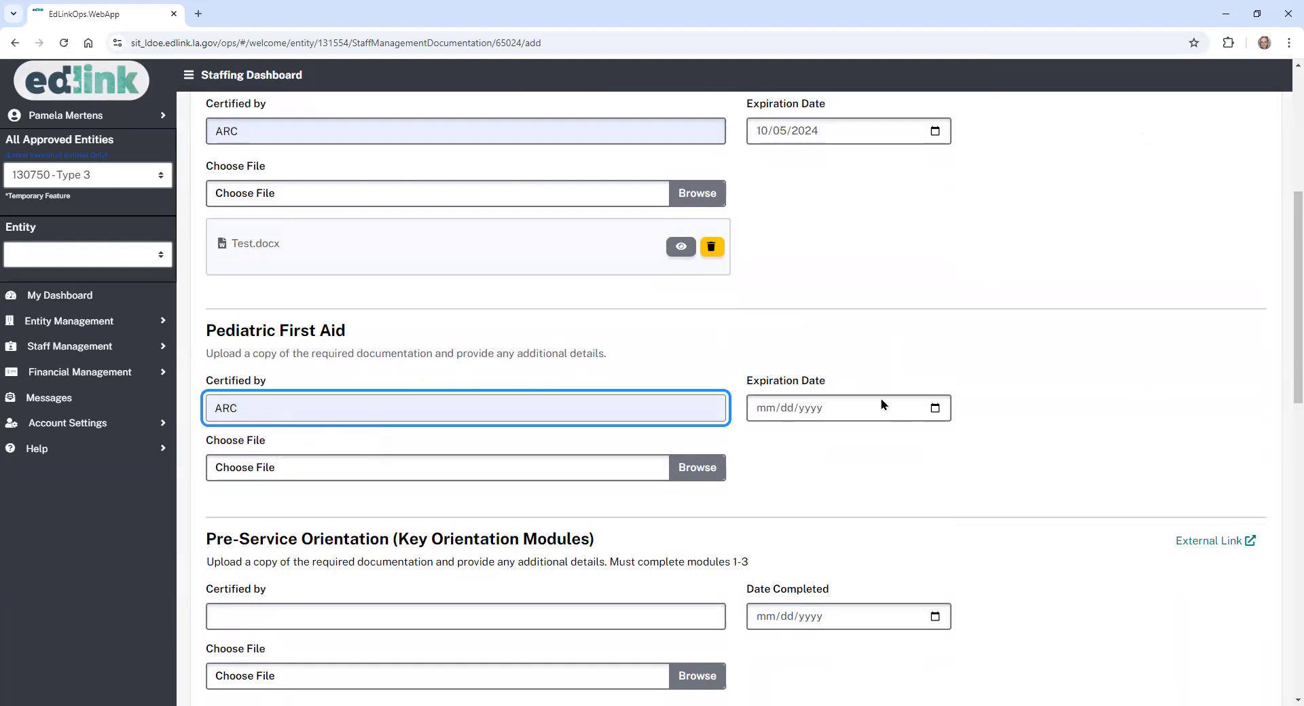
click(935, 409)
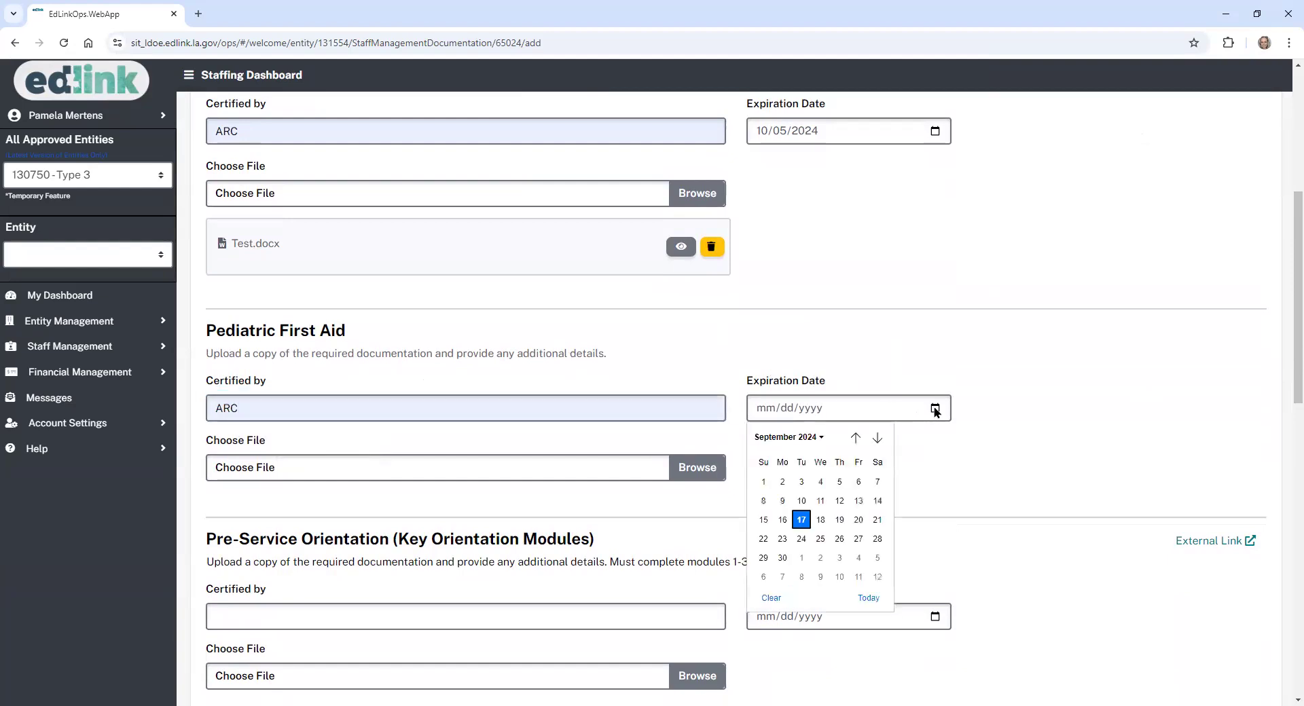
click(878, 557)
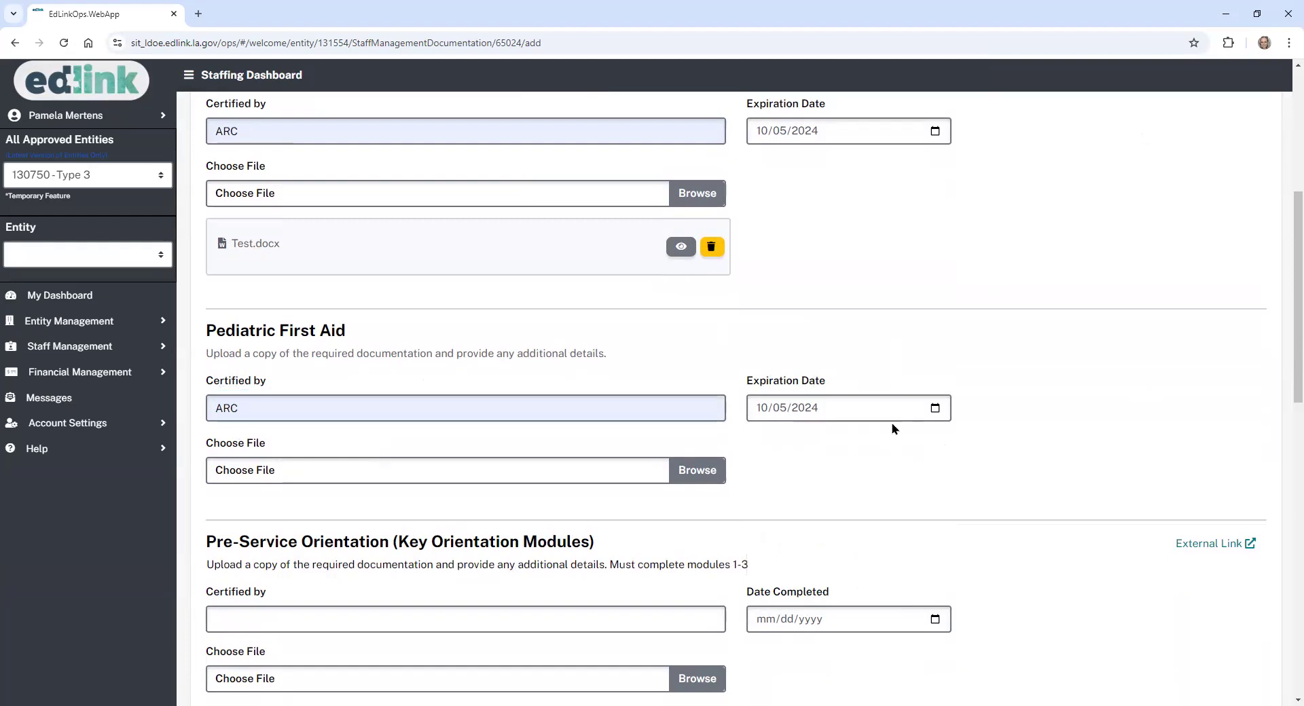
click(689, 474)
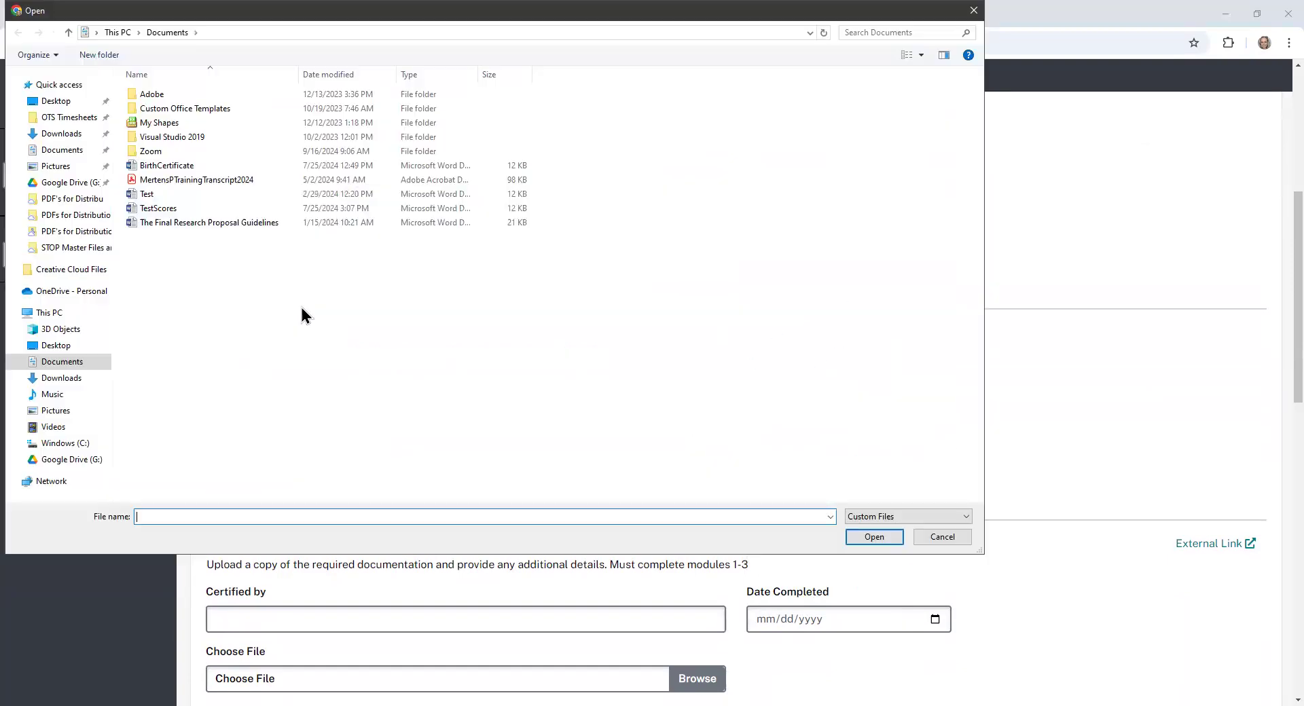
click(162, 194)
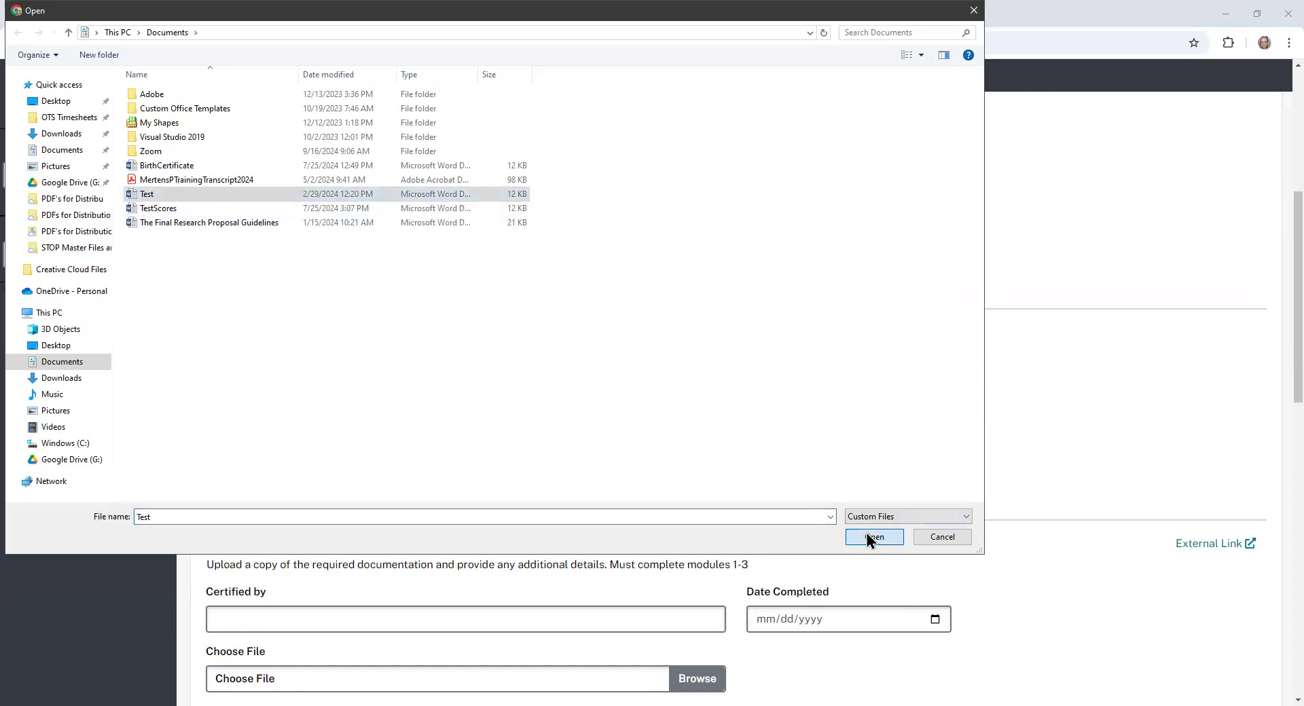
click(866, 537)
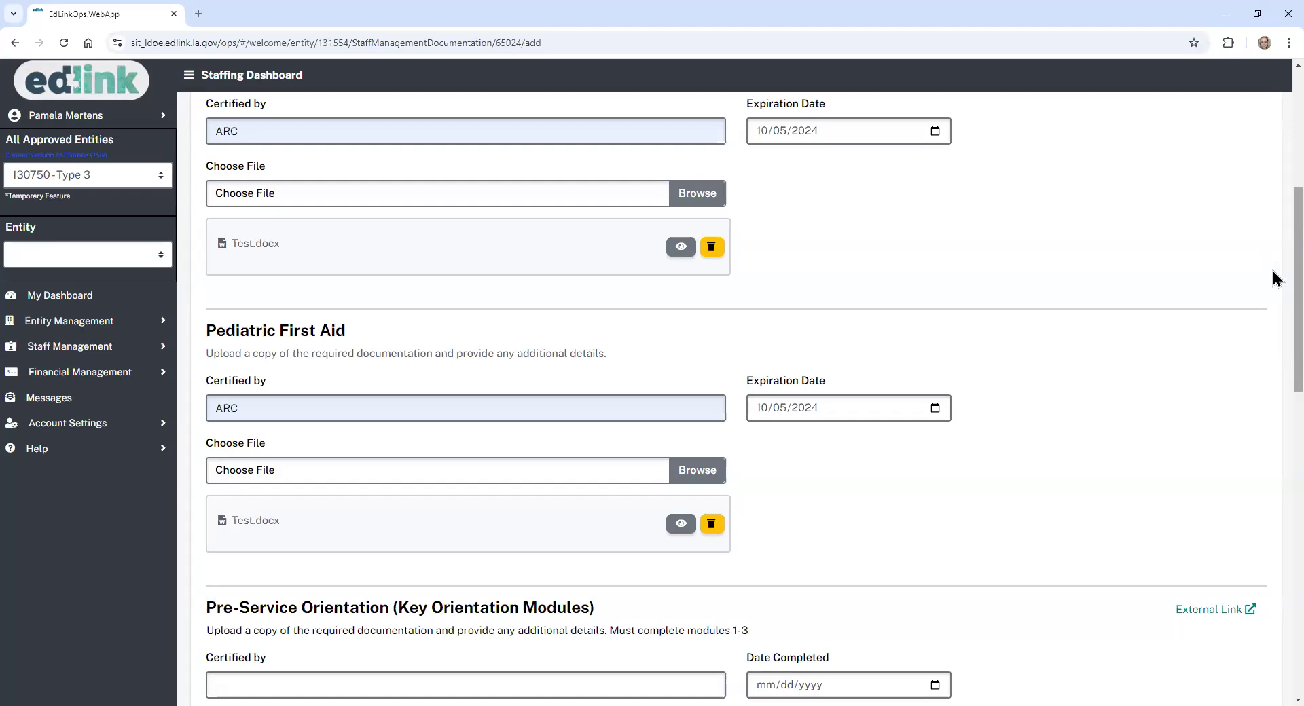
- Set Pre-Service Orientation Certified by to State of LA, completed 09/12/2024
drag(1298, 282, 1298, 431)
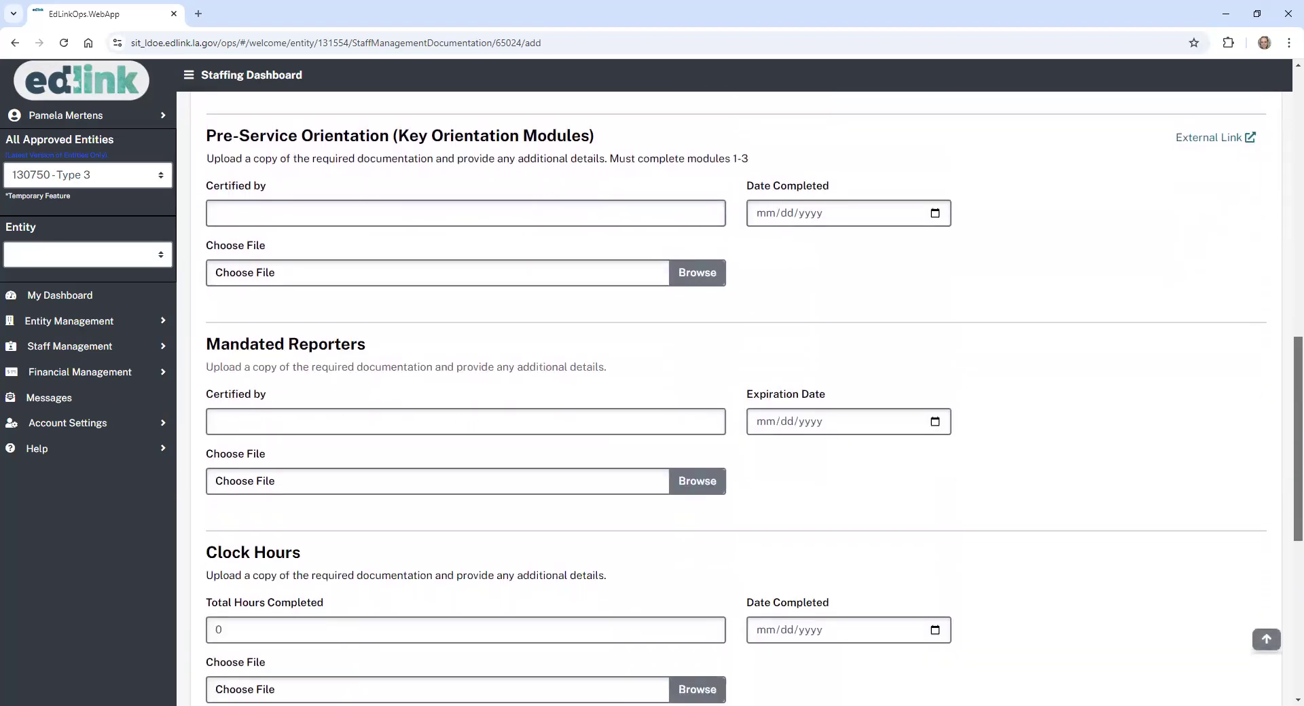
click(501, 205)
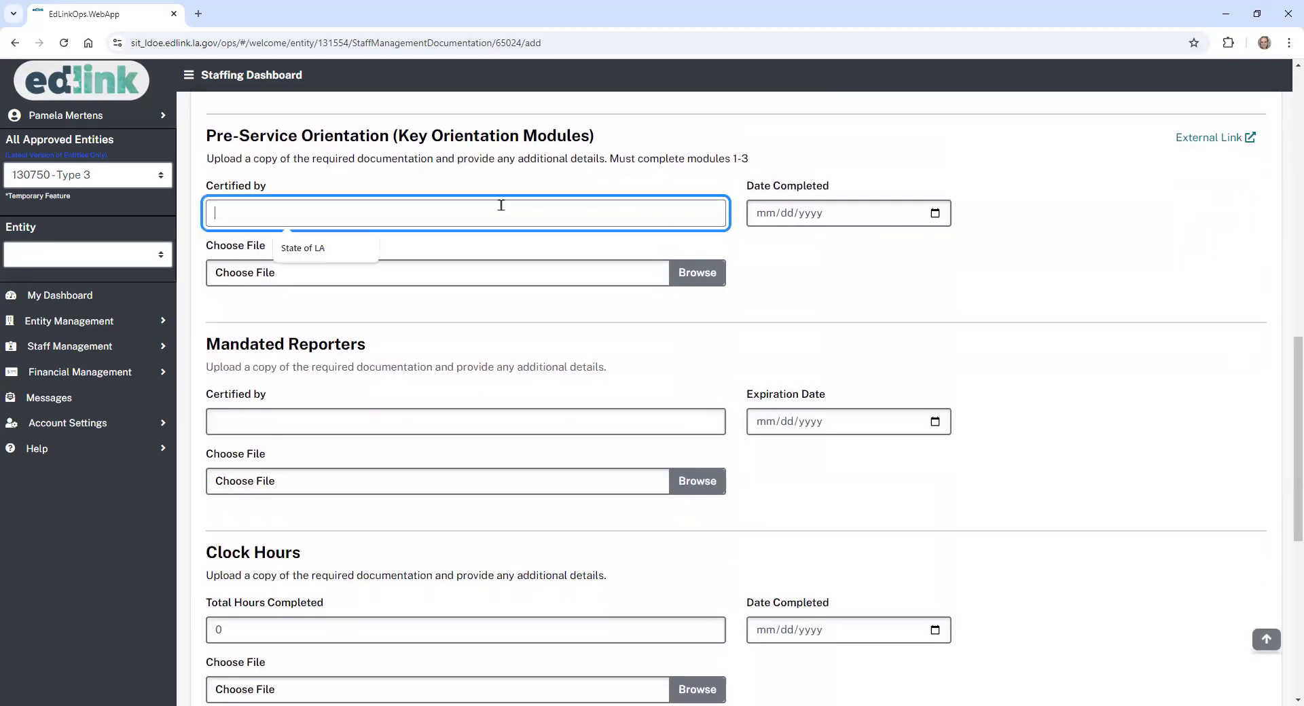
click(355, 252)
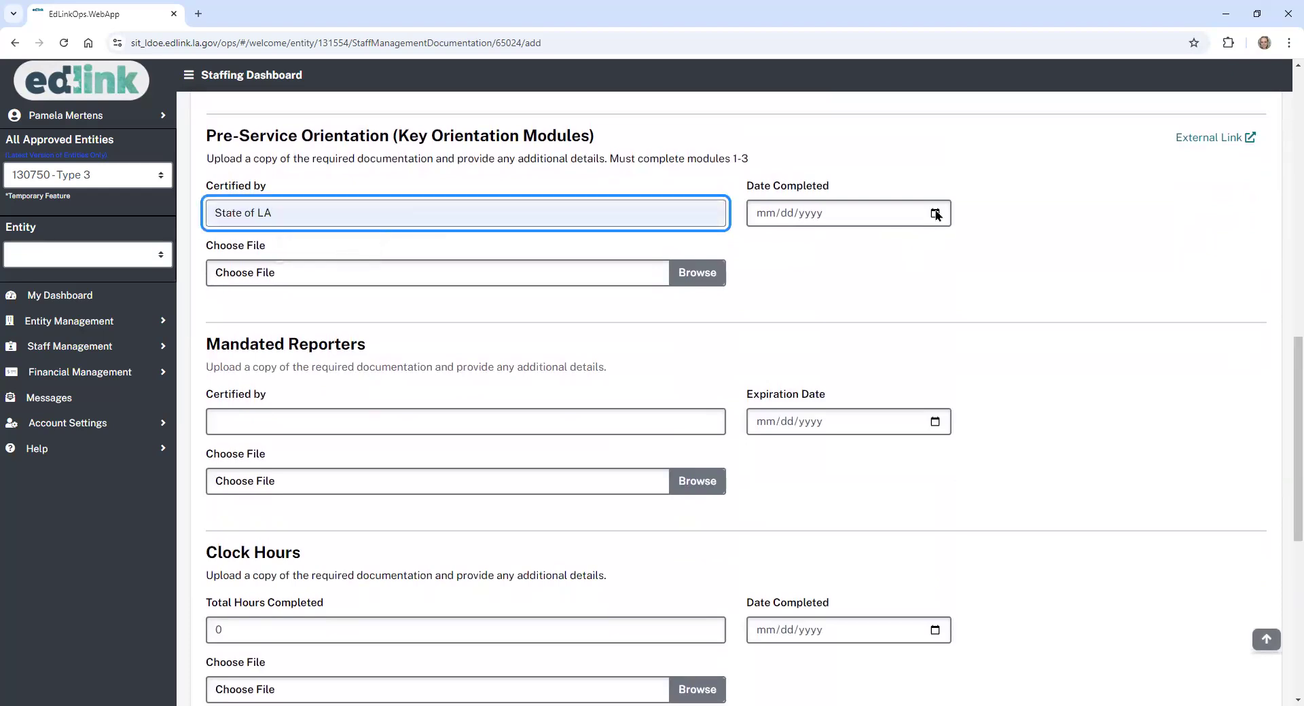
click(936, 214)
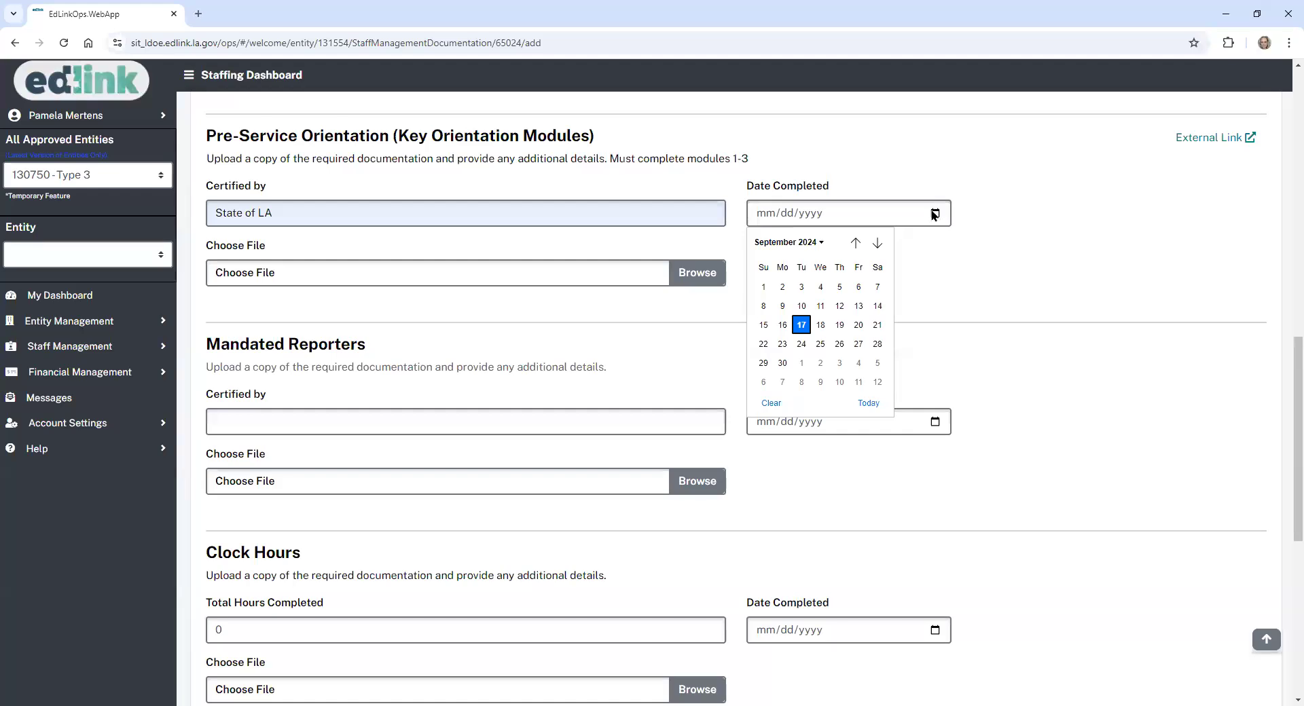
click(840, 308)
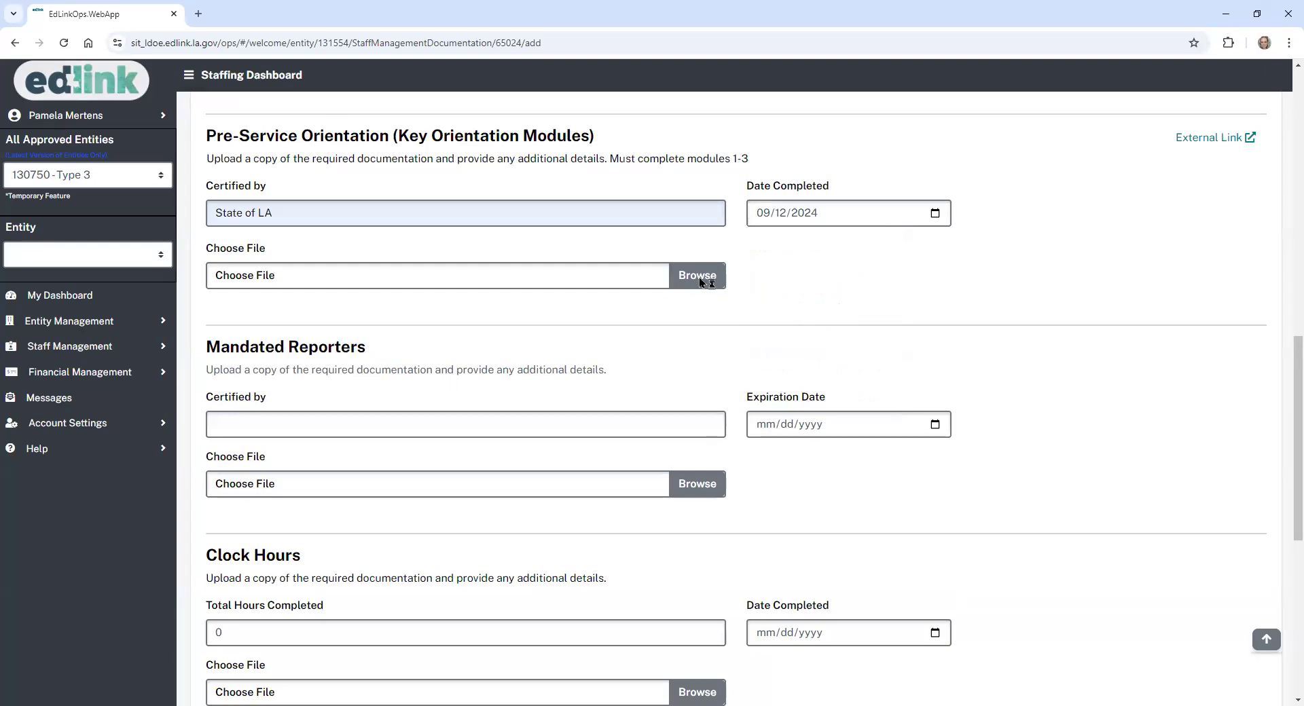
- Upload Test.docx as the Pre-Service Orientation documentation
click(707, 280)
click(167, 195)
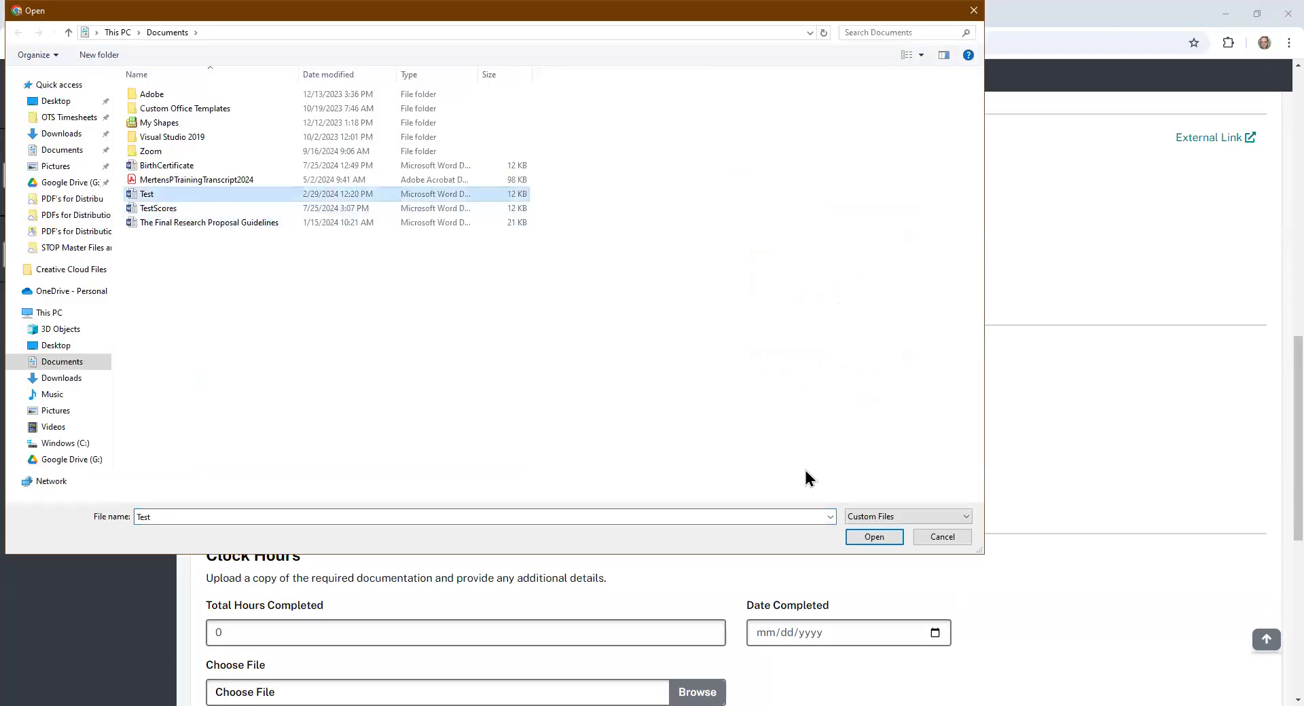
click(875, 538)
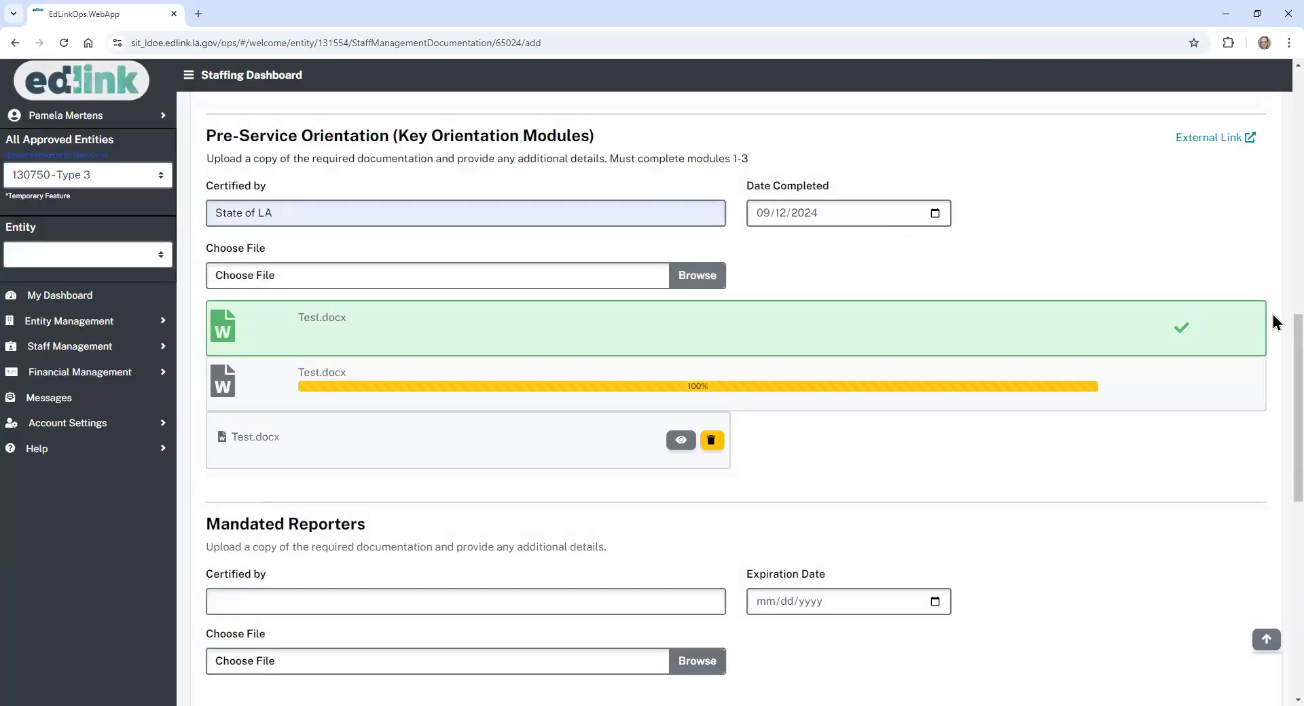
- Enter State of LA as the Mandated Reporters certifier, expiring 10/12/2024
scroll(1272, 339, down, 5)
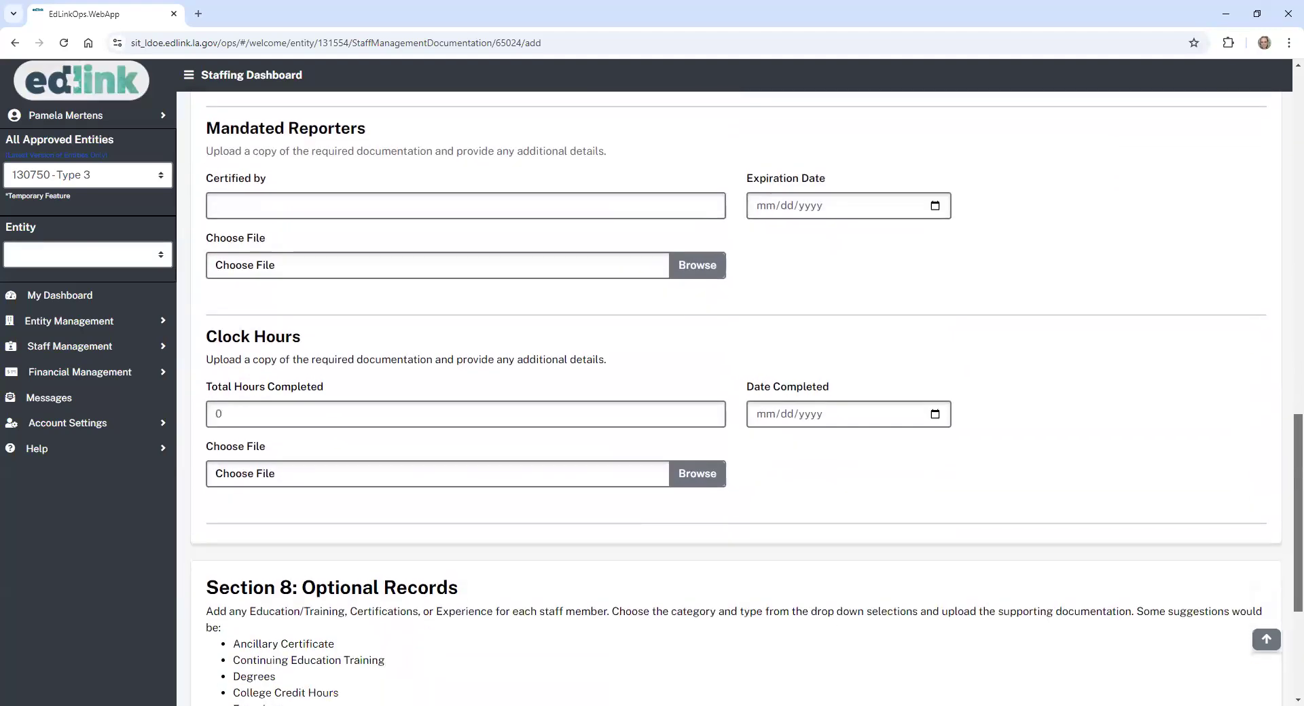
click(584, 209)
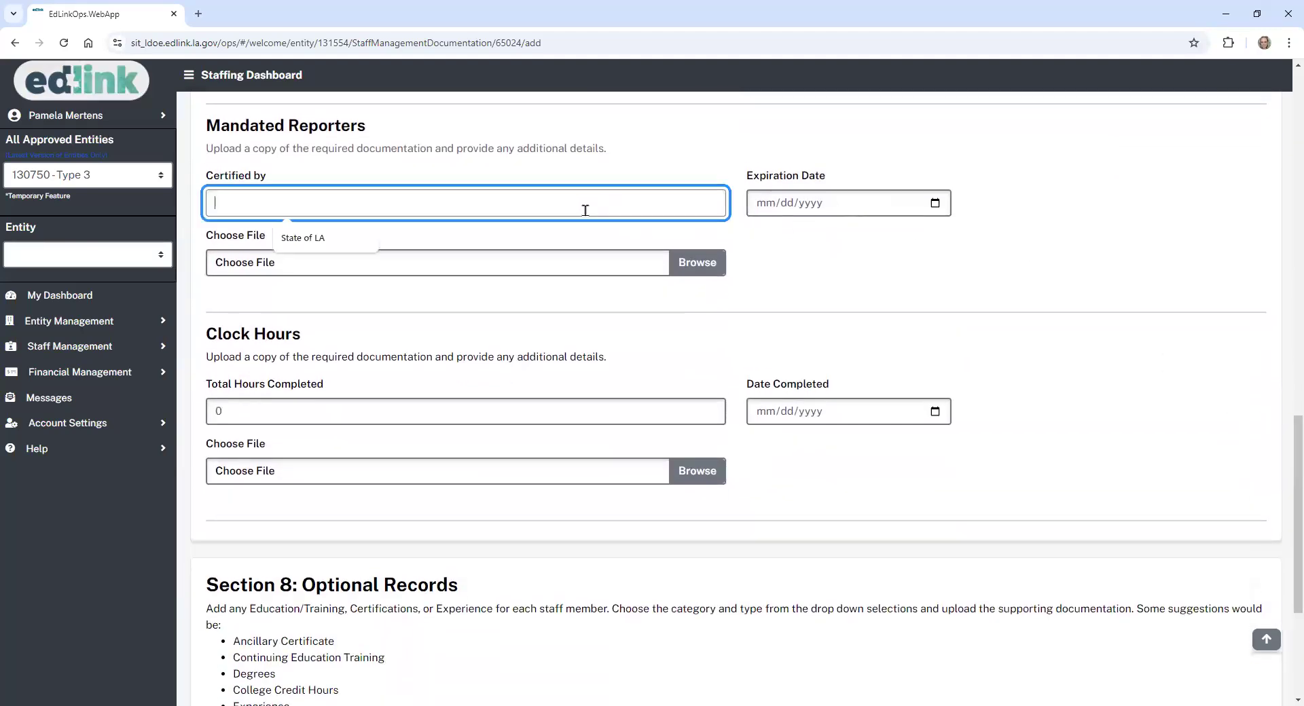
text(State of LA)
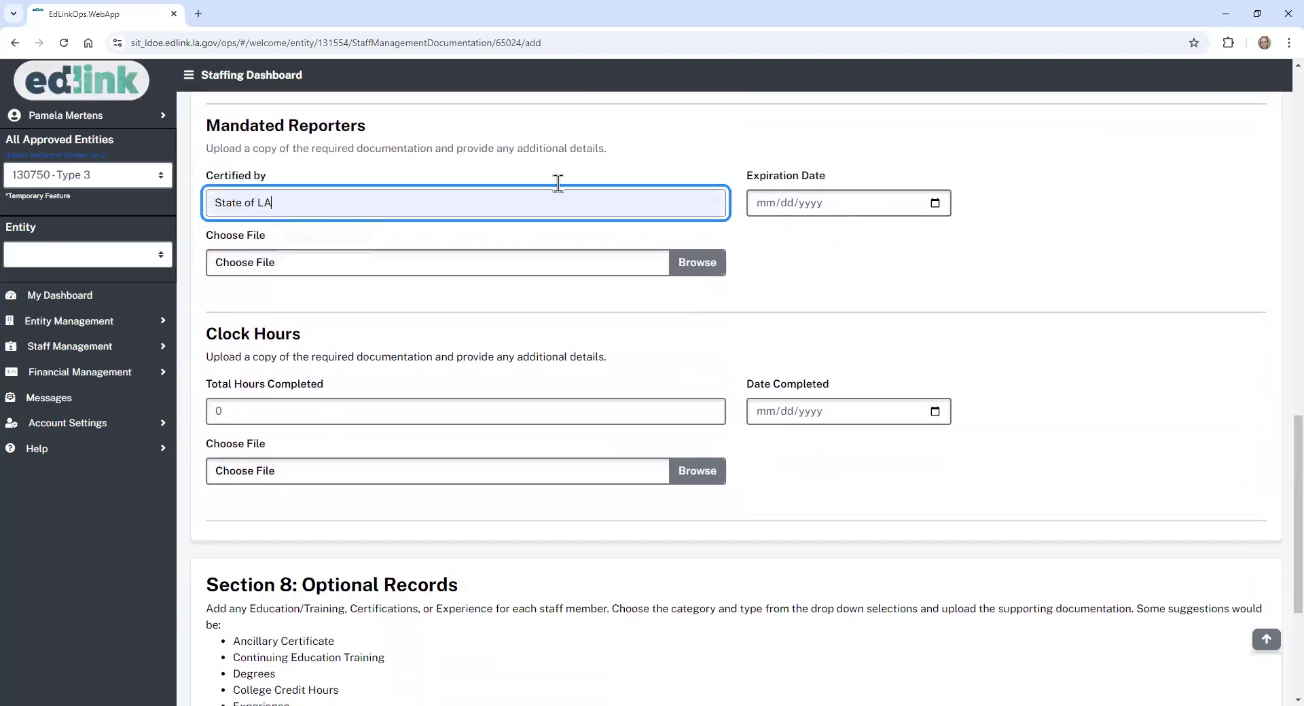
click(935, 204)
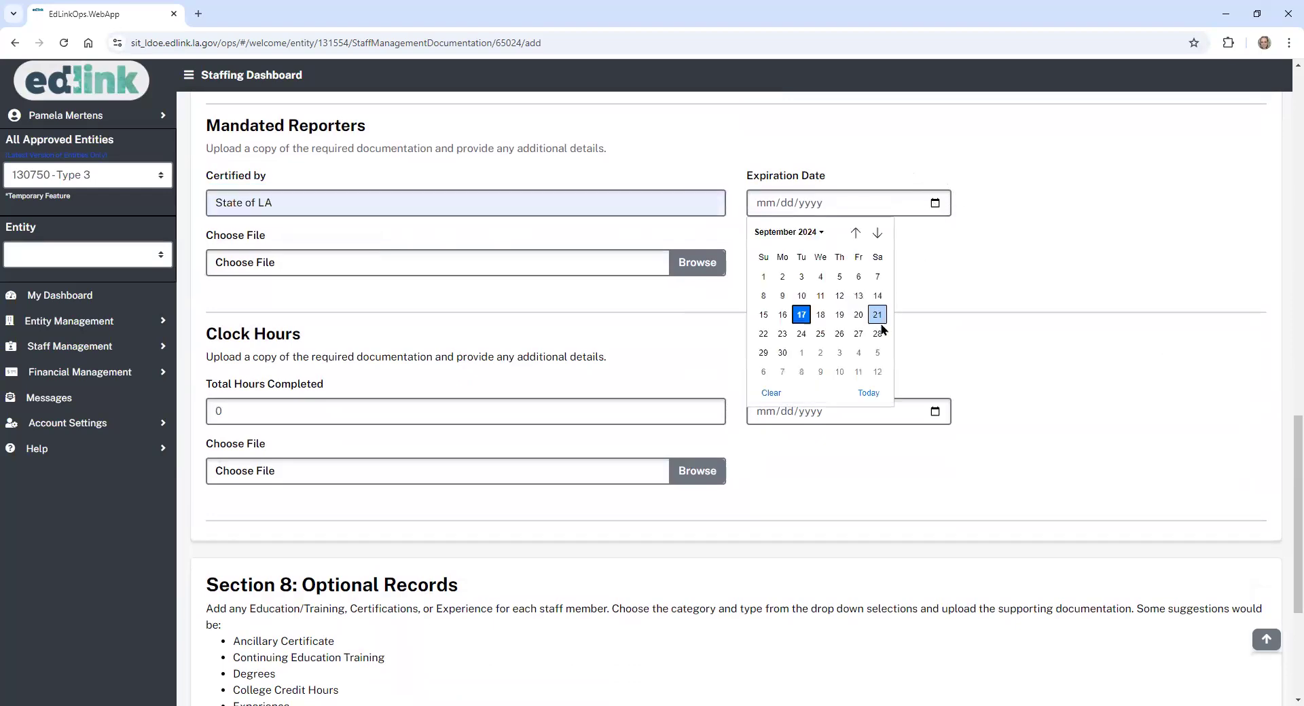
click(878, 373)
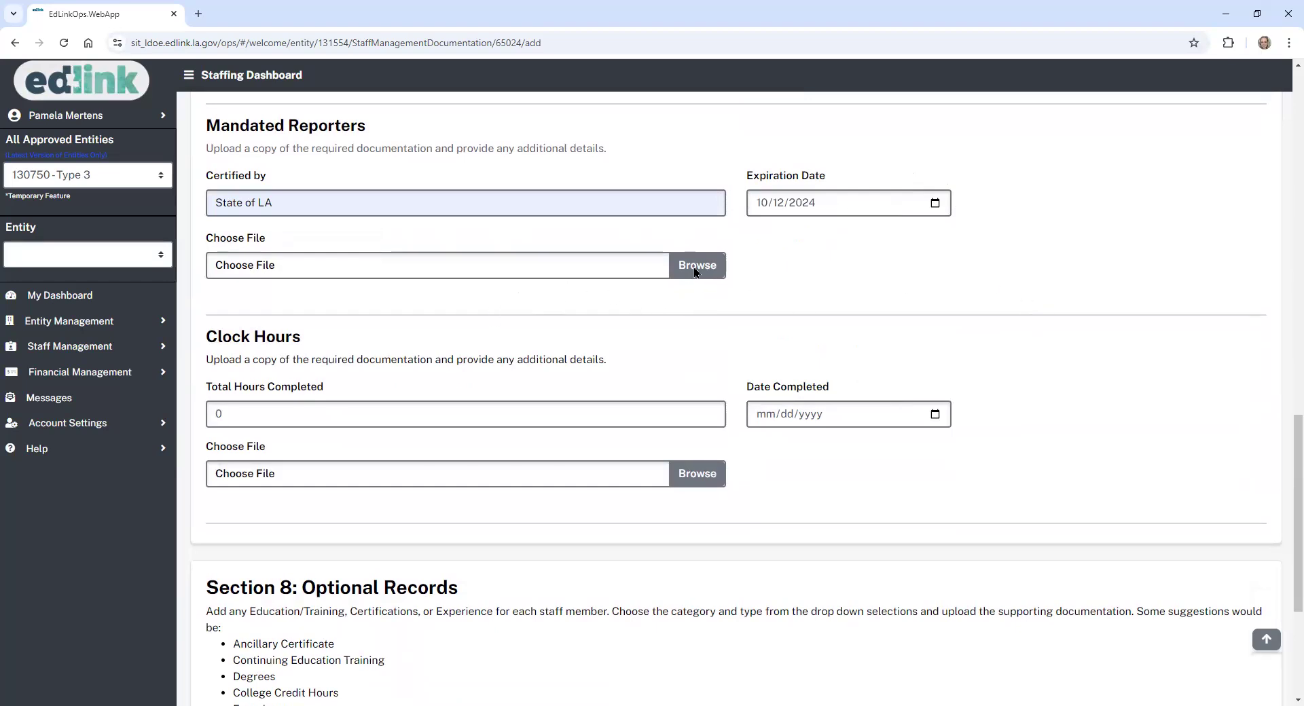
- Upload Test.docx as the Mandated Reporters documentation
click(561, 274)
click(354, 194)
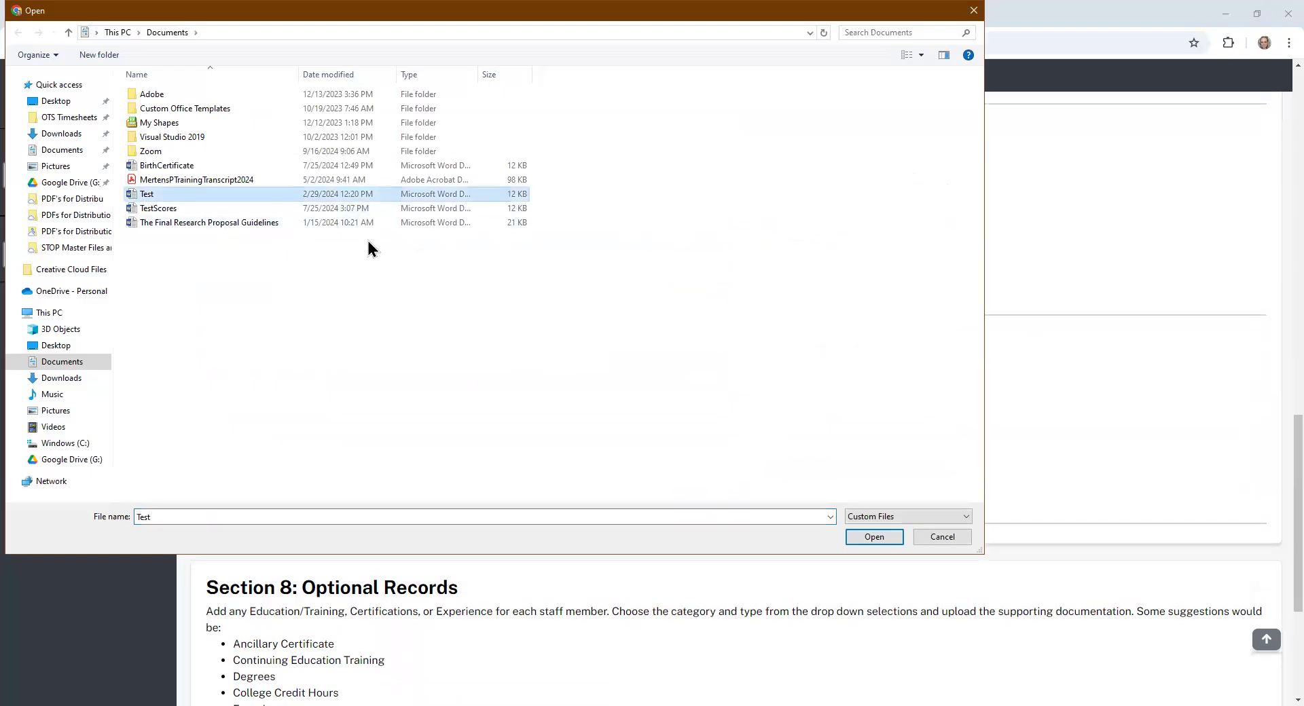
click(879, 535)
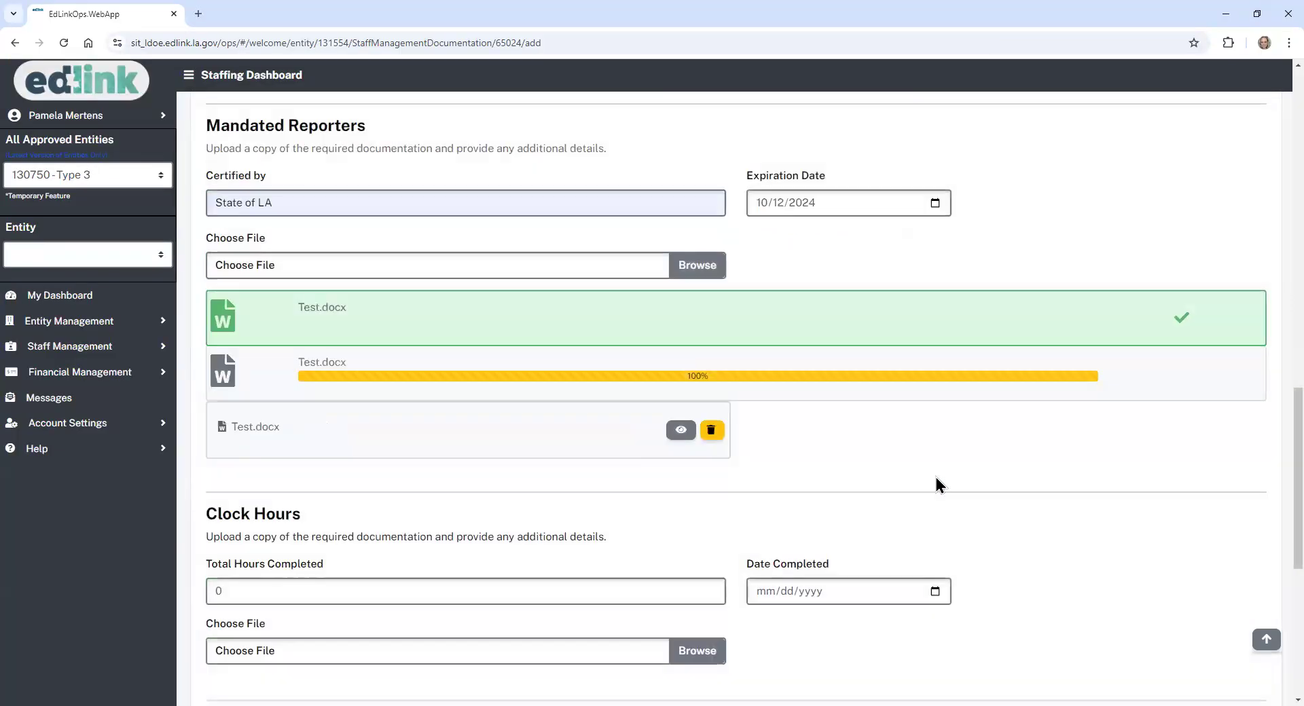
- Enter 12 total clock hours completed on 09/10/2024
drag(1298, 413, 1298, 515)
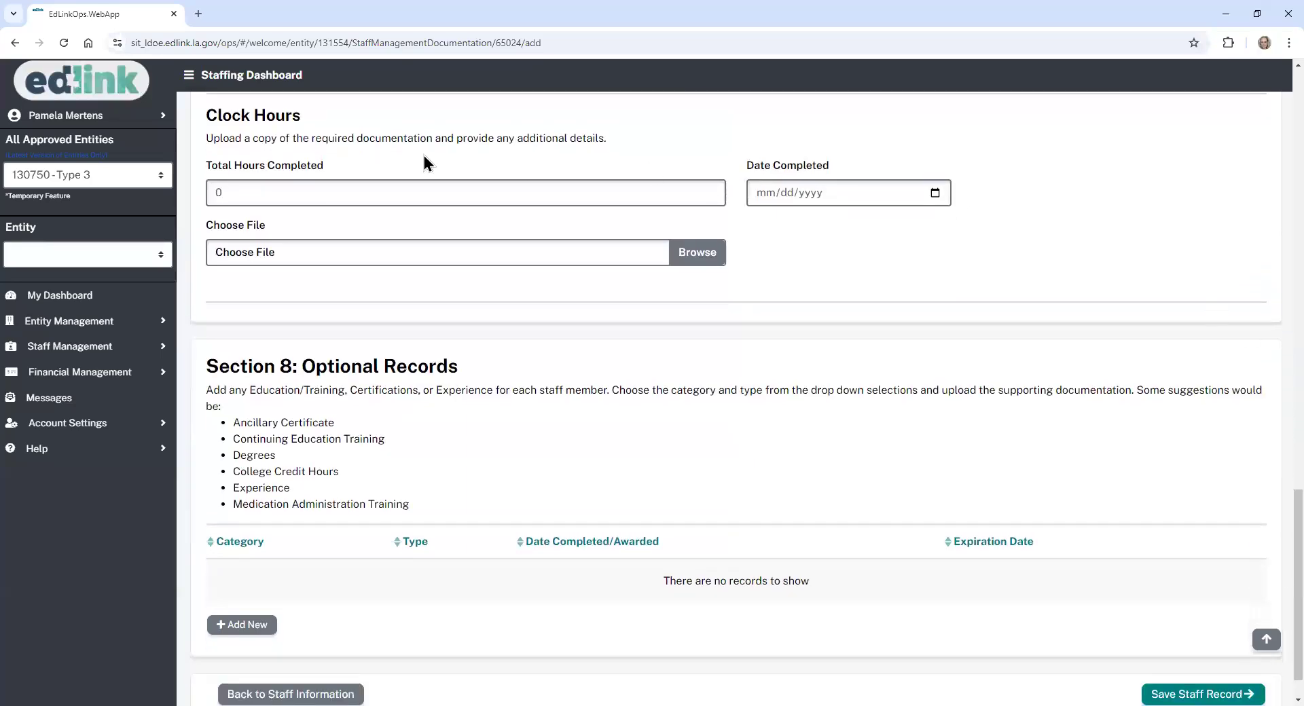
click(221, 193)
text(12)
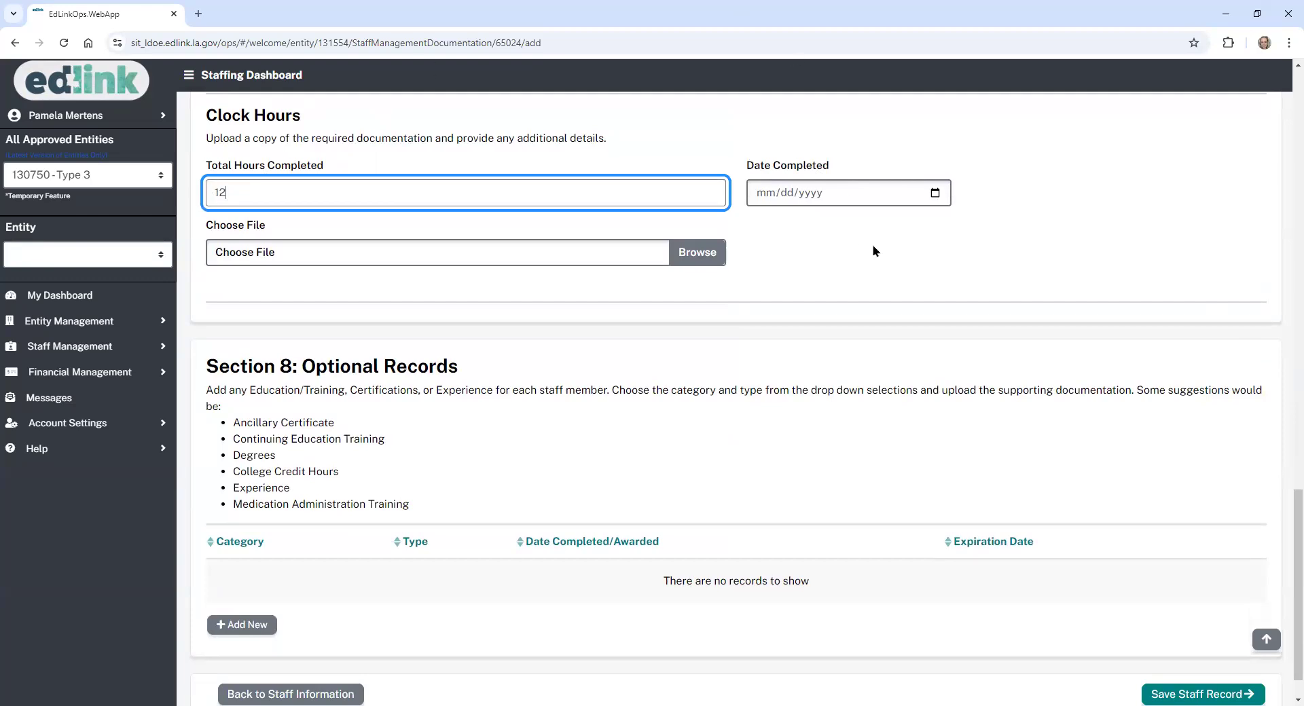
click(937, 195)
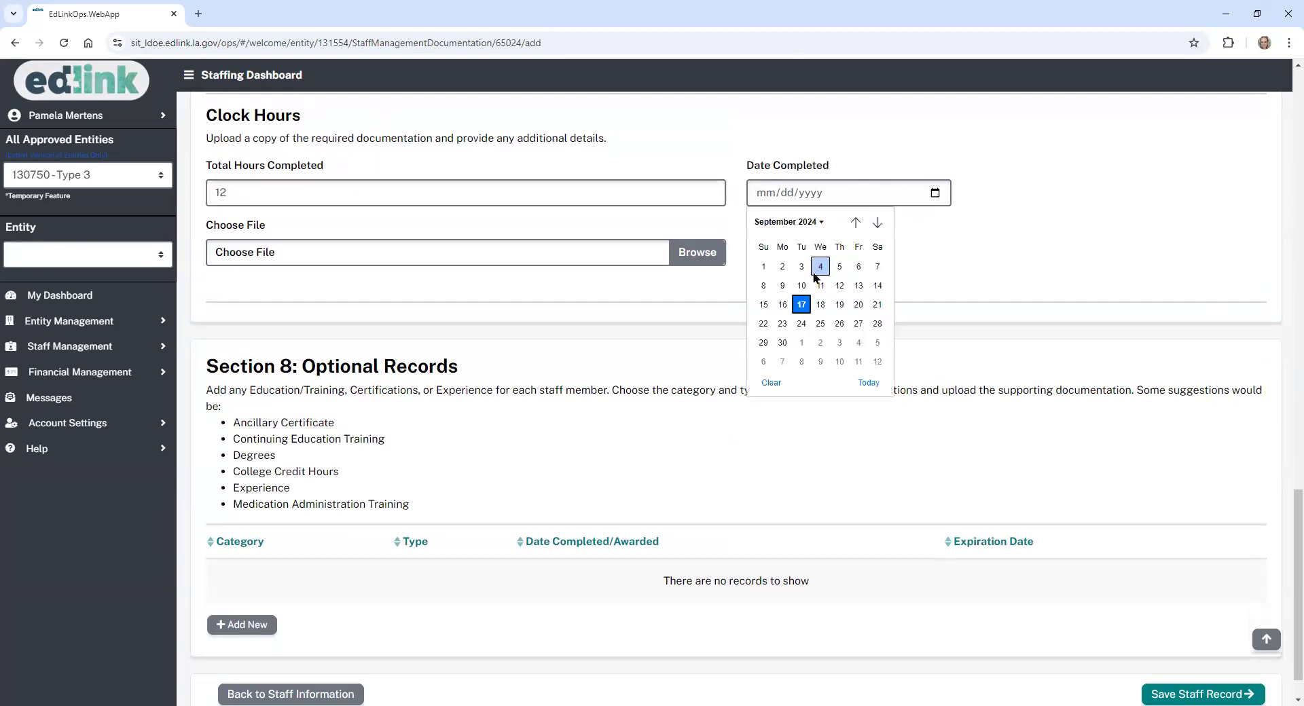
click(806, 286)
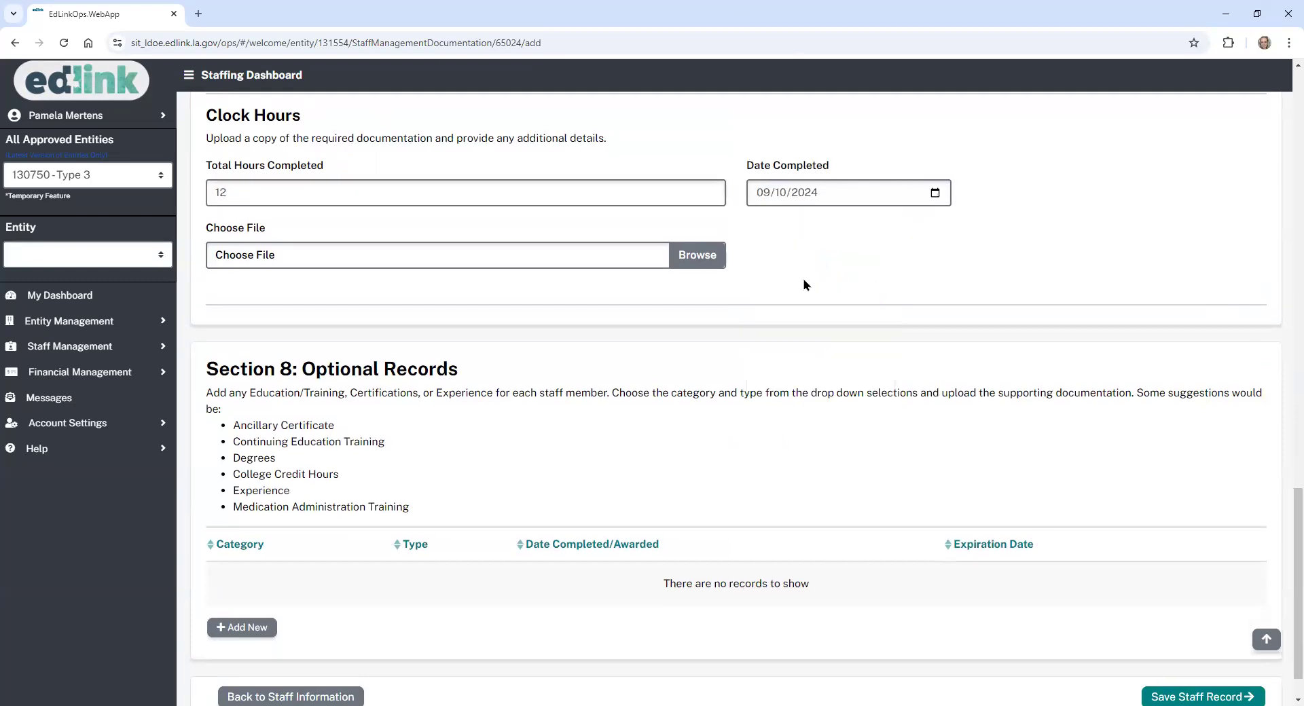
- Upload Test.docx as the Clock Hours documentation
click(695, 258)
click(204, 195)
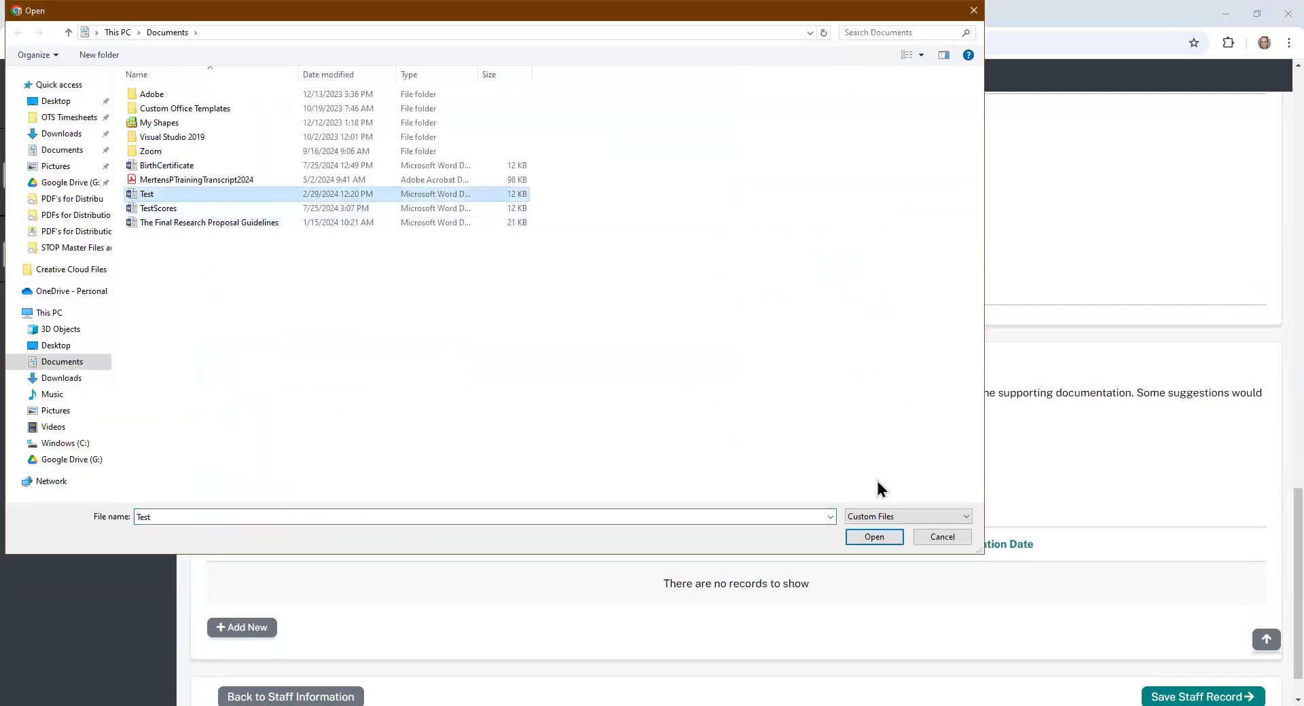
click(880, 539)
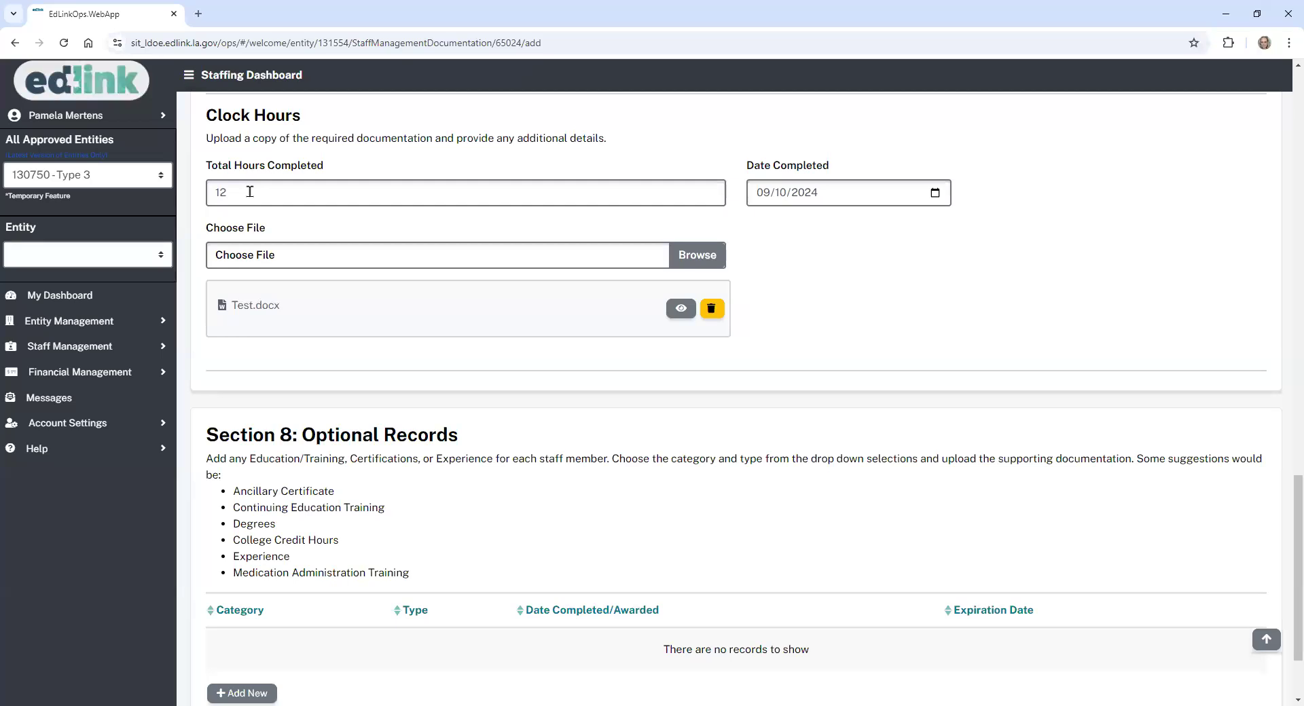
scroll(1270, 506, down, 2)
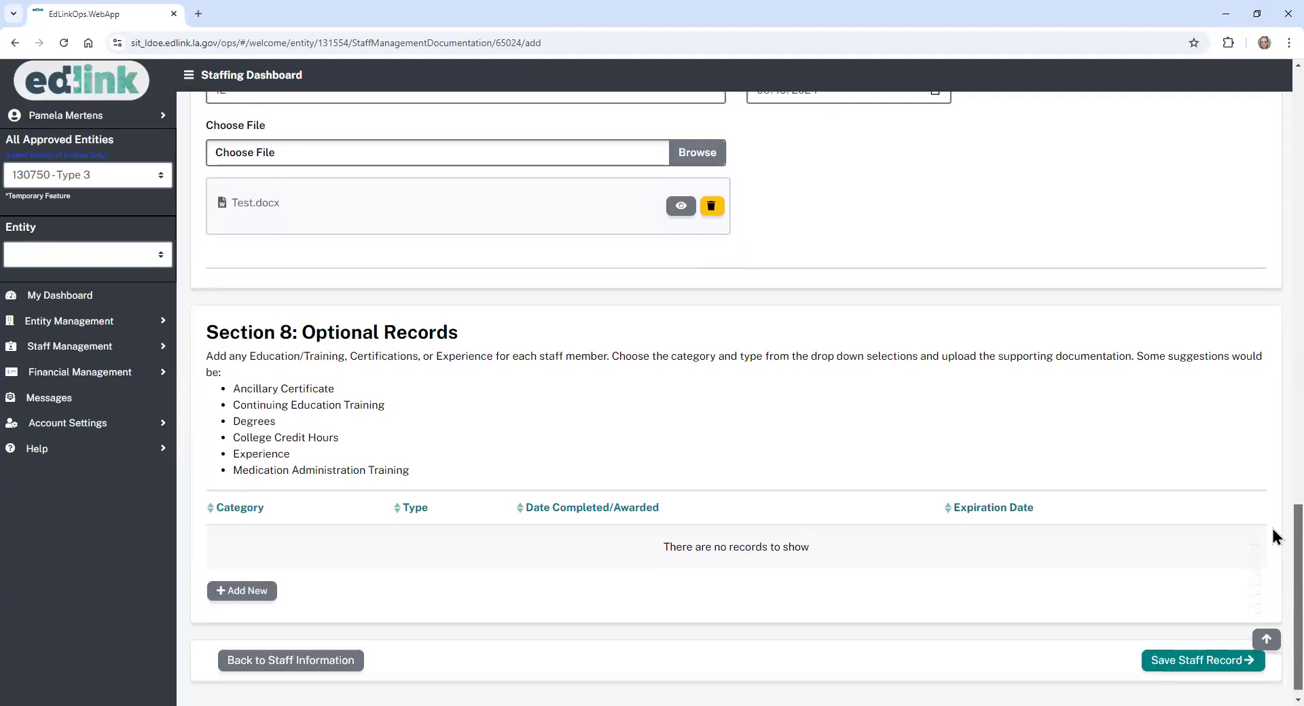
scroll(1274, 526, up, 10)
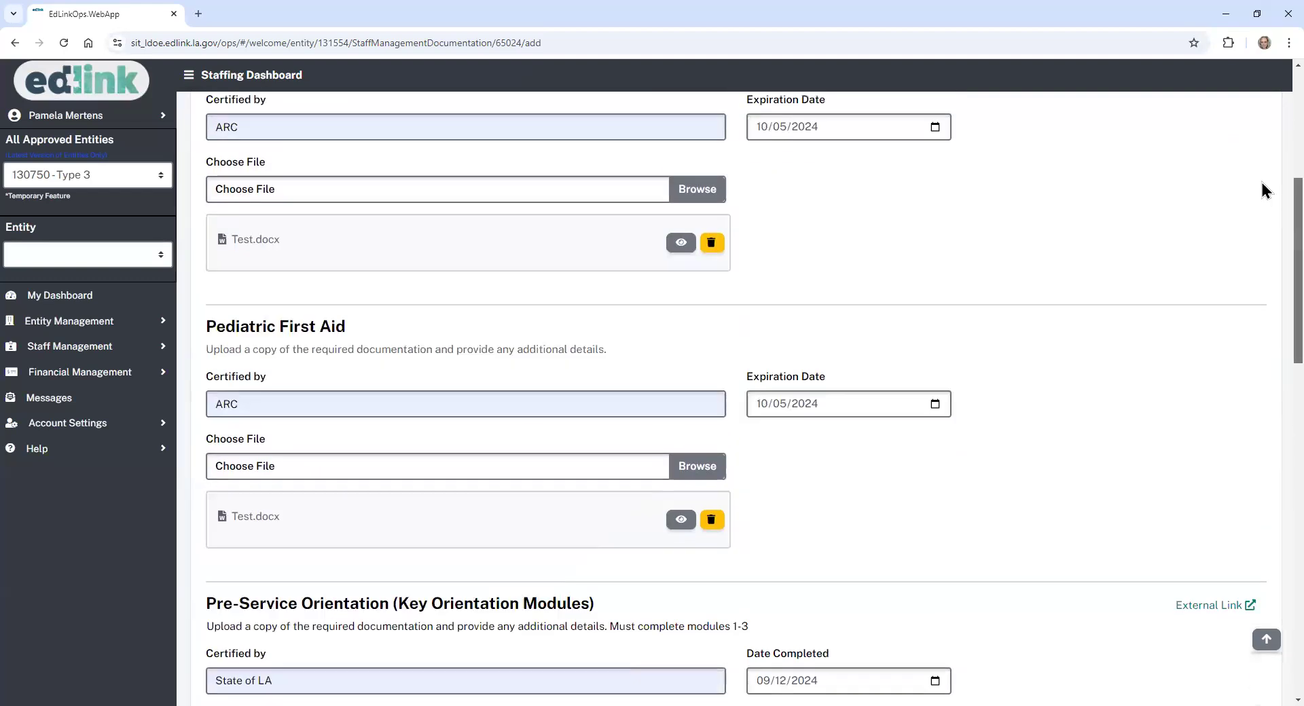
scroll(1262, 156, up, 3)
scroll(1268, 190, down, 10)
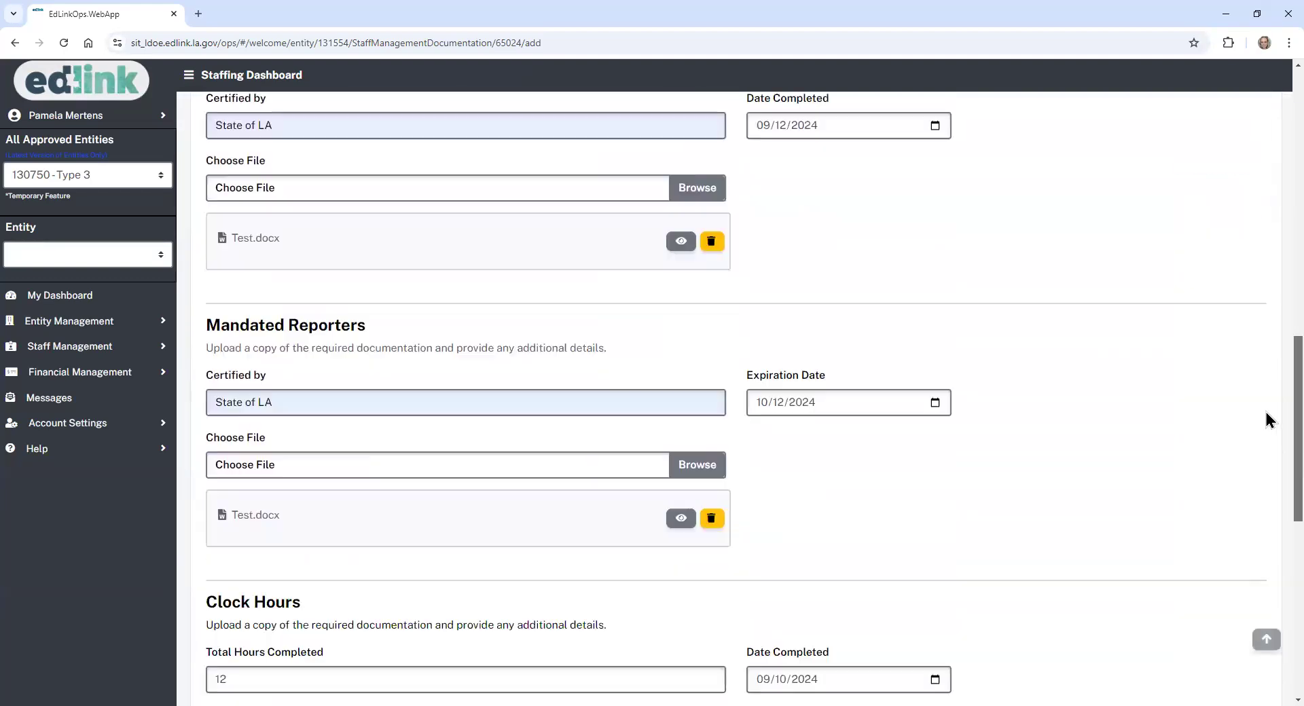
scroll(1266, 413, down, 8)
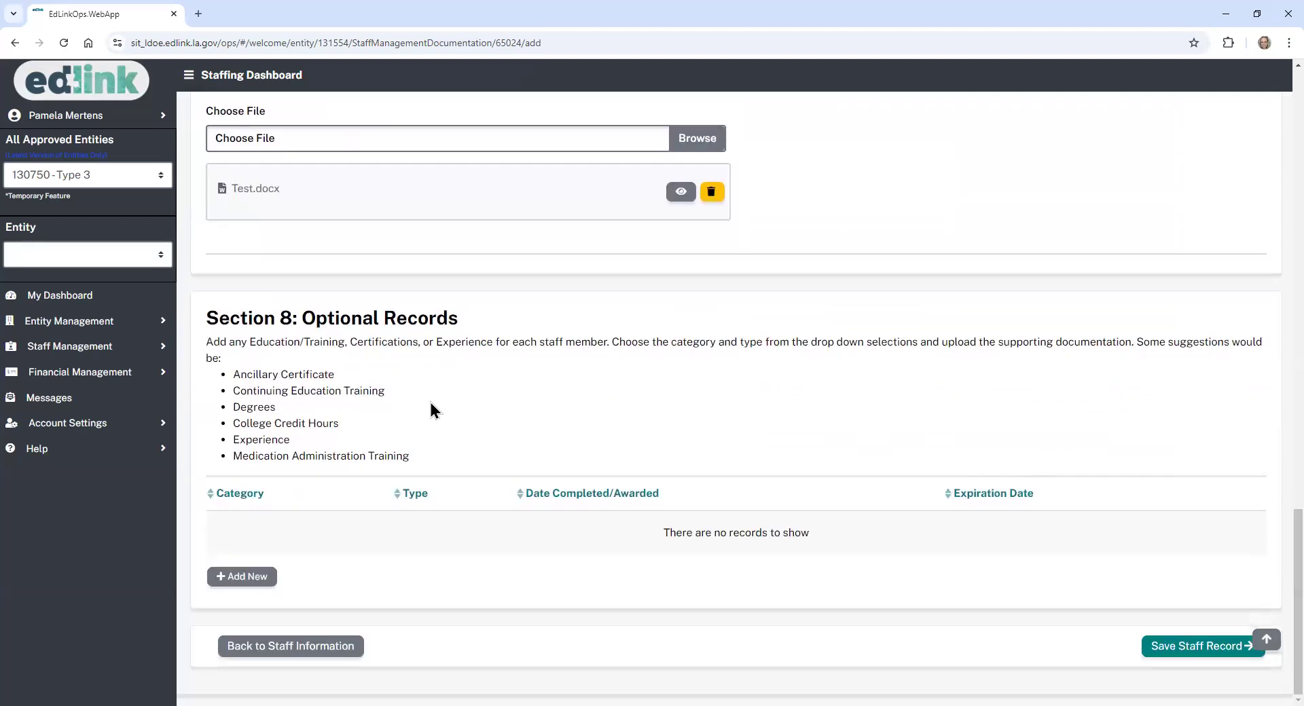
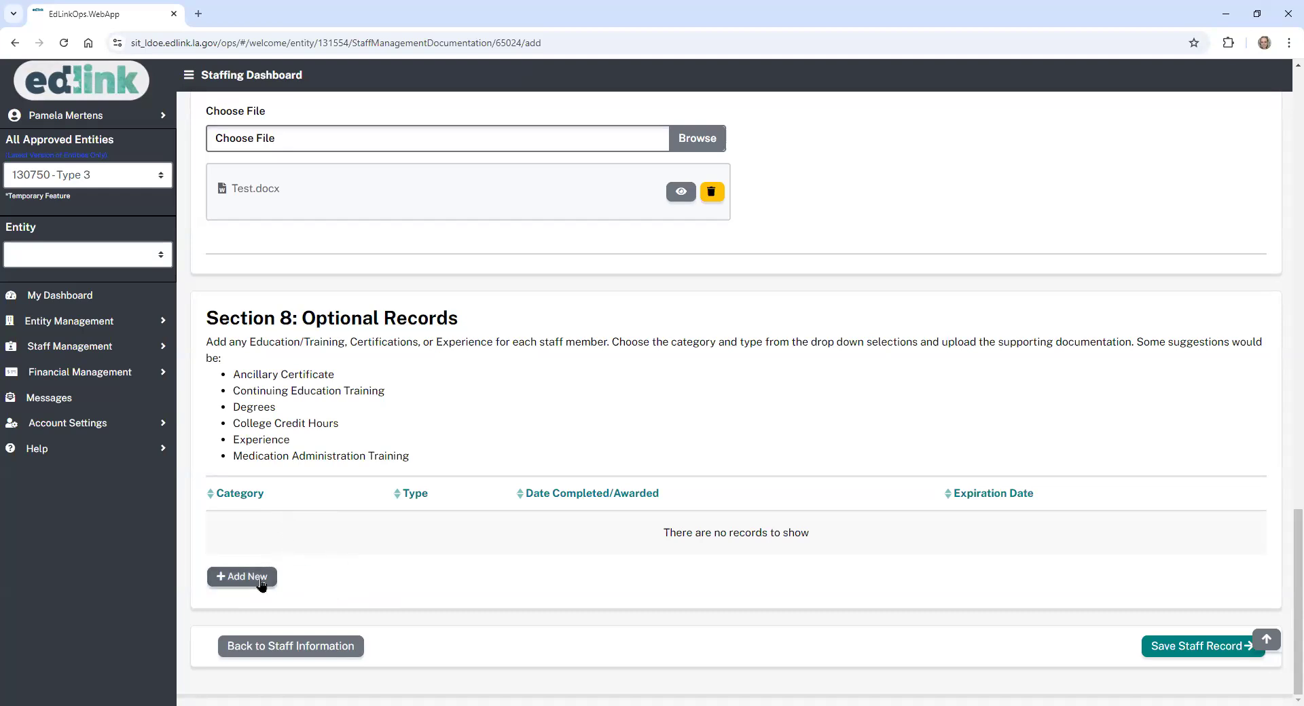
- Start a new optional record with category Education/Training and type Medication Administration Training
click(261, 581)
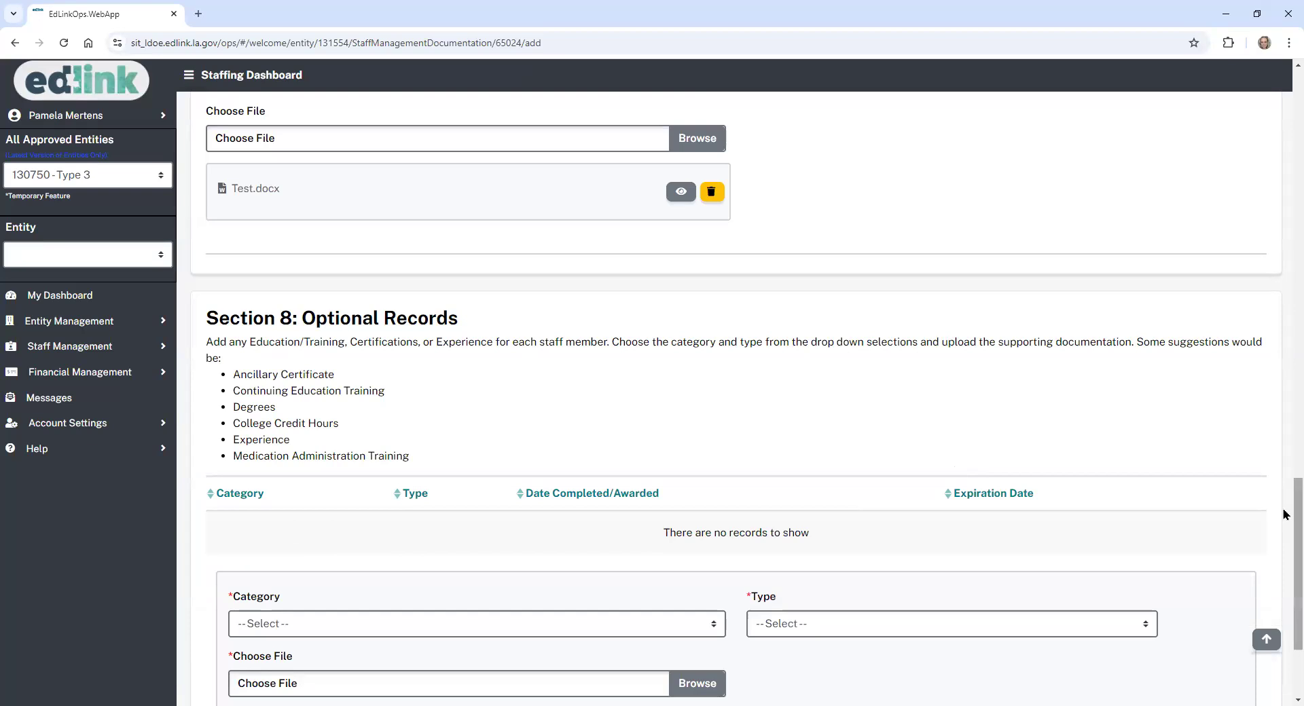
scroll(1283, 514, down, 3)
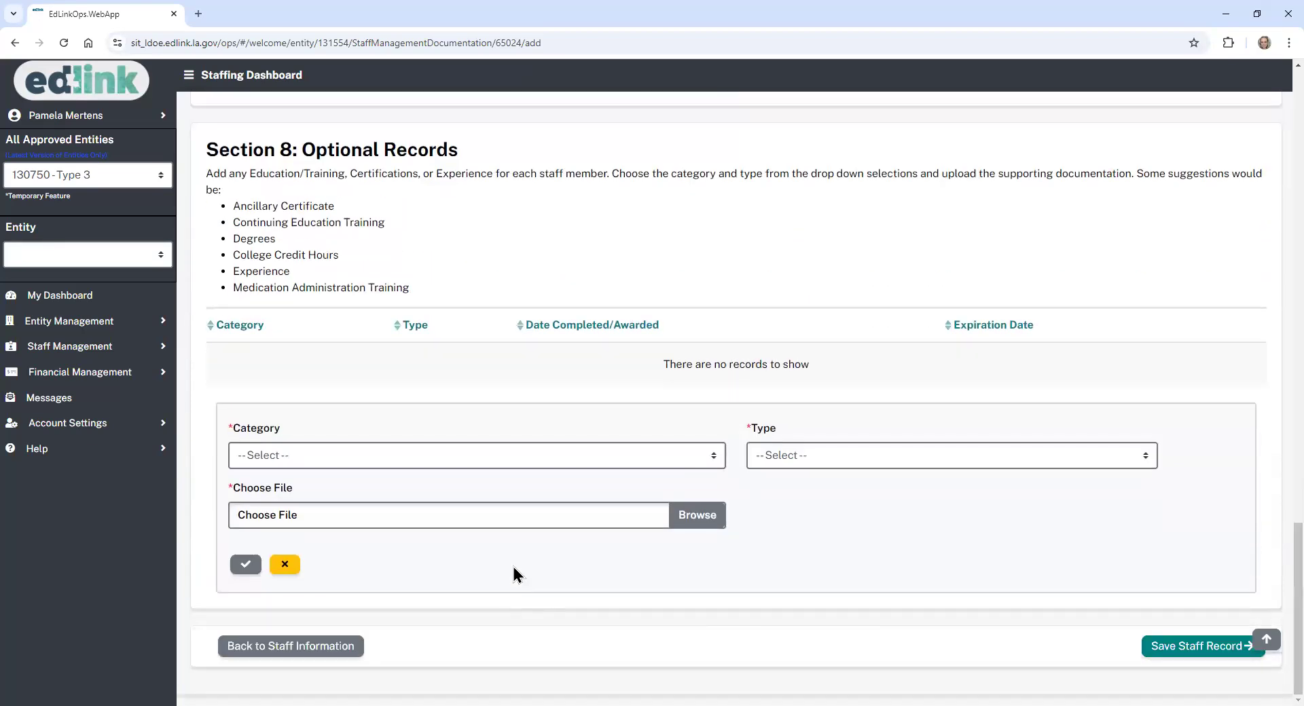
click(678, 458)
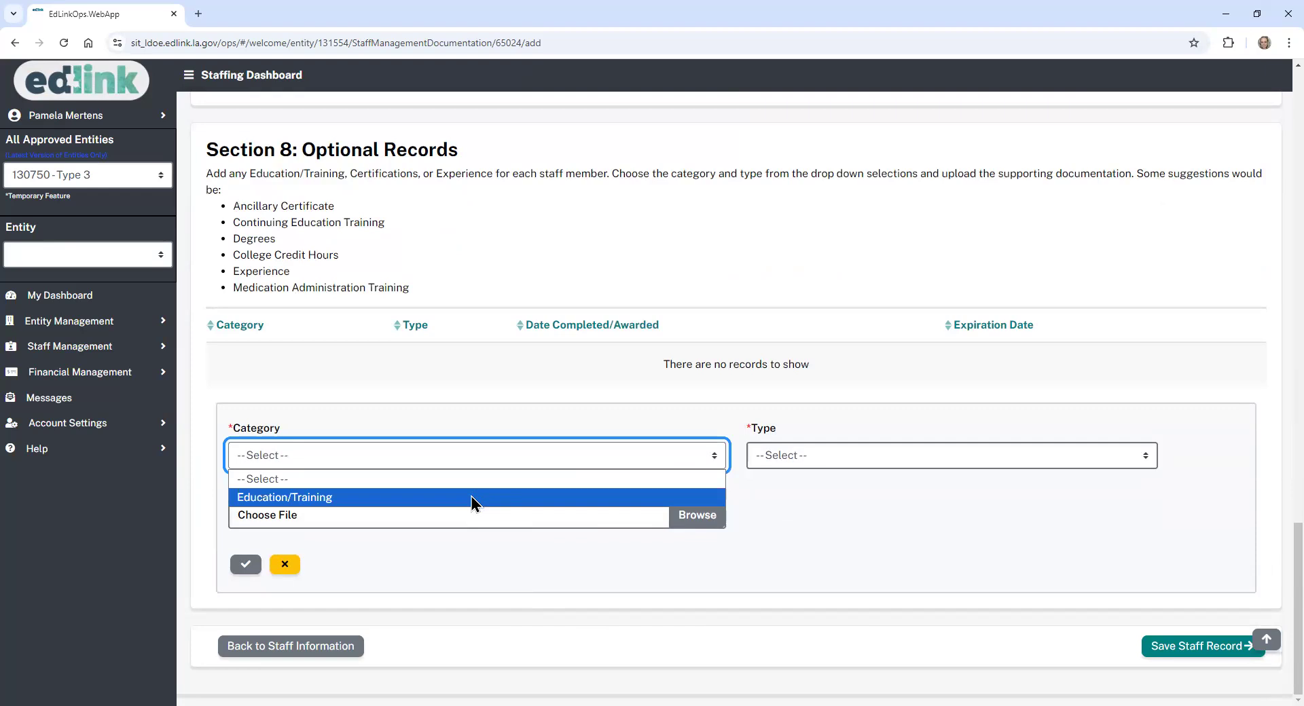
click(471, 497)
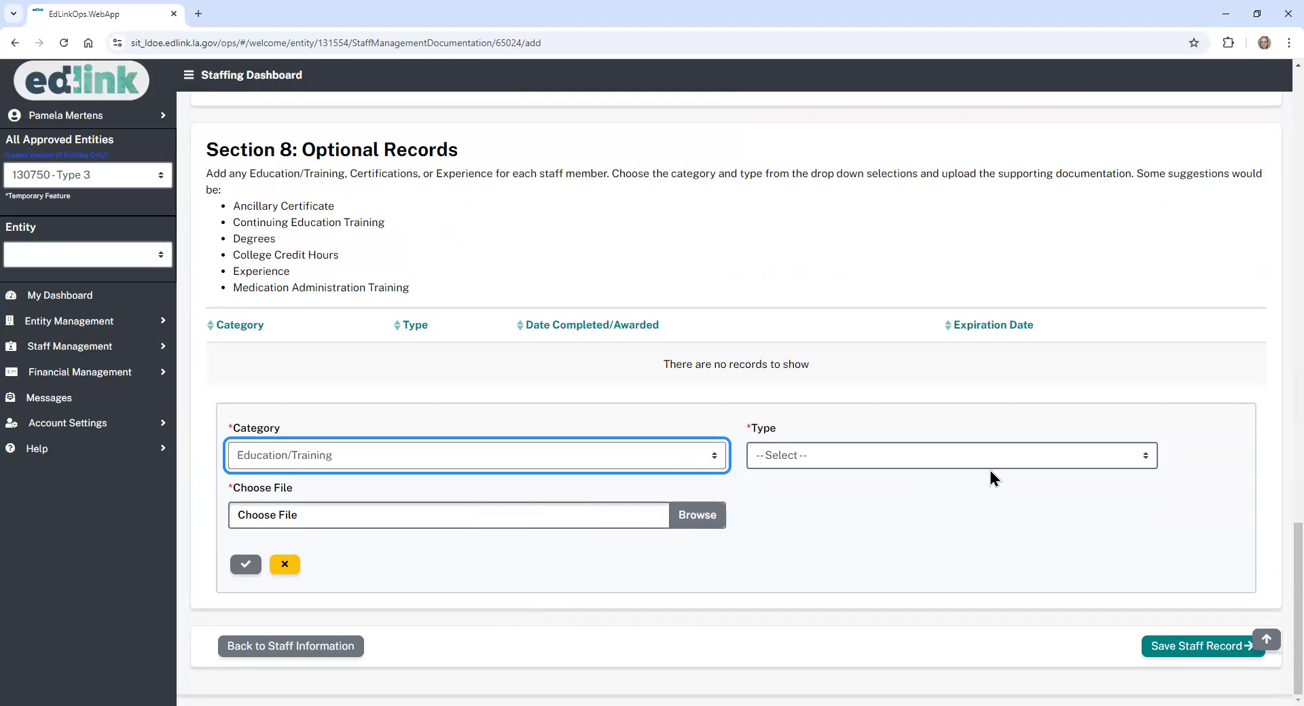
click(712, 459)
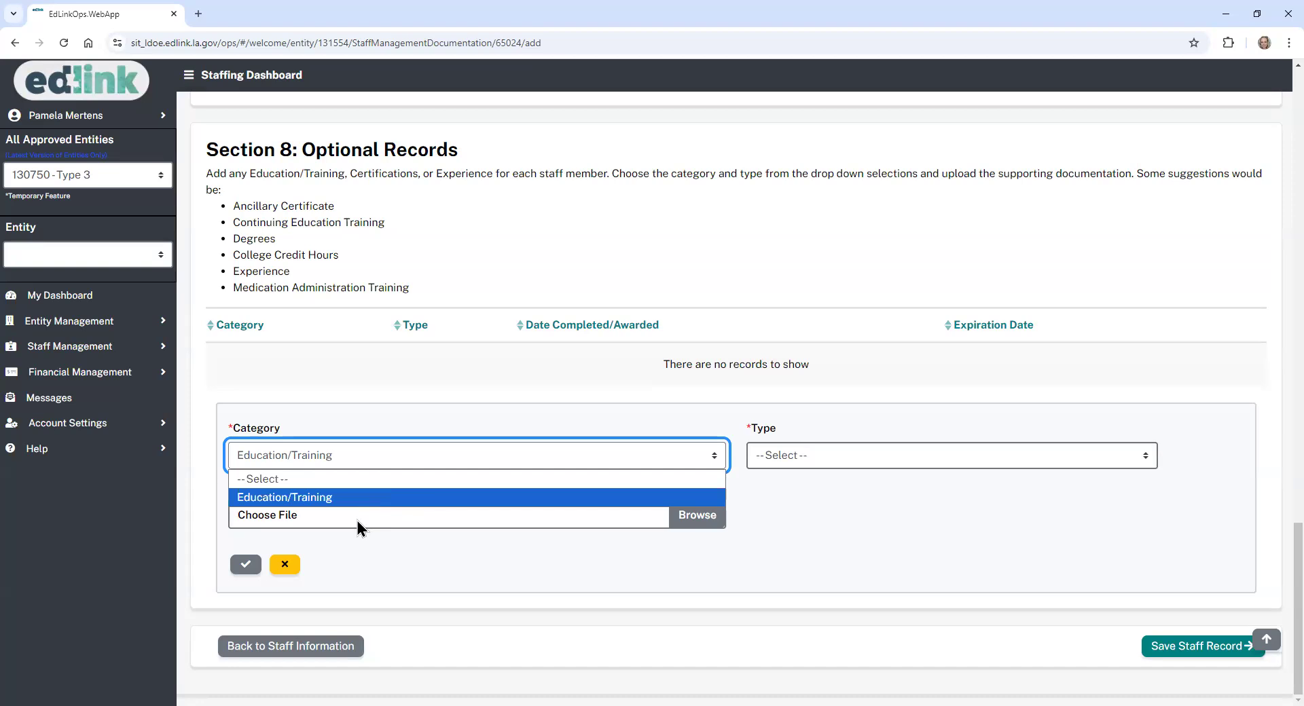
click(855, 520)
click(832, 463)
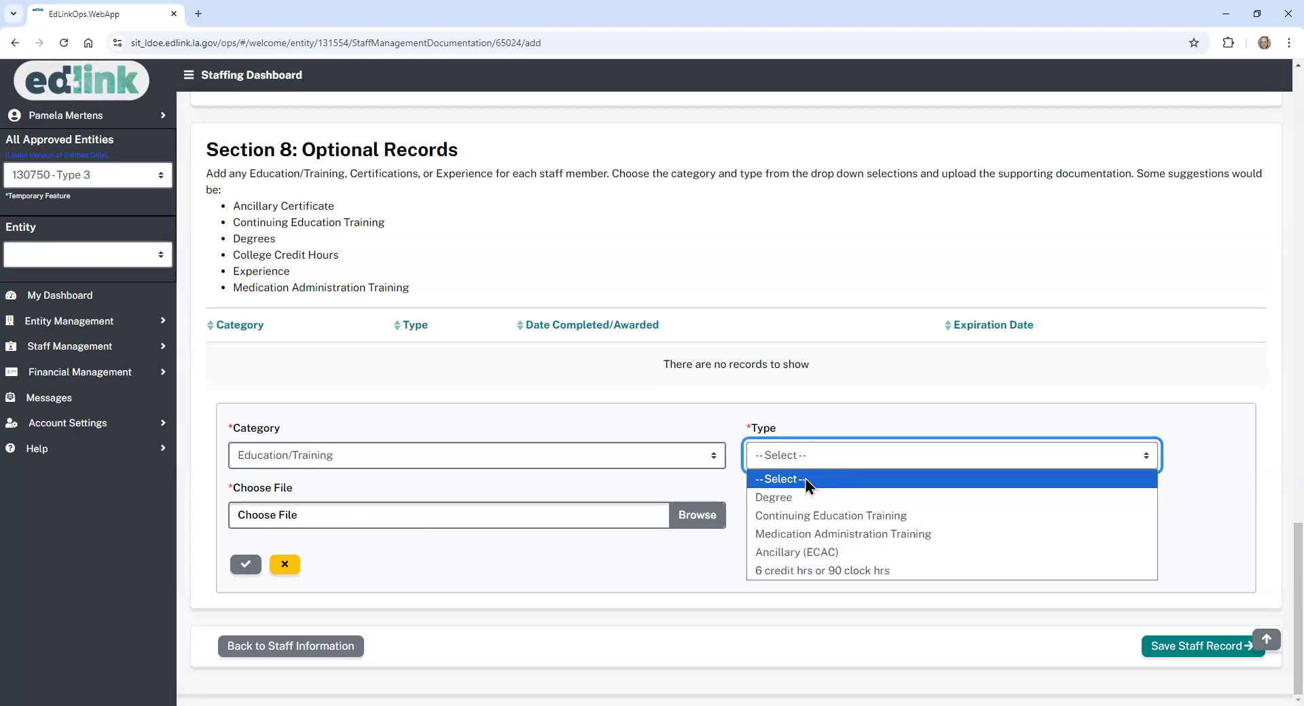
click(783, 538)
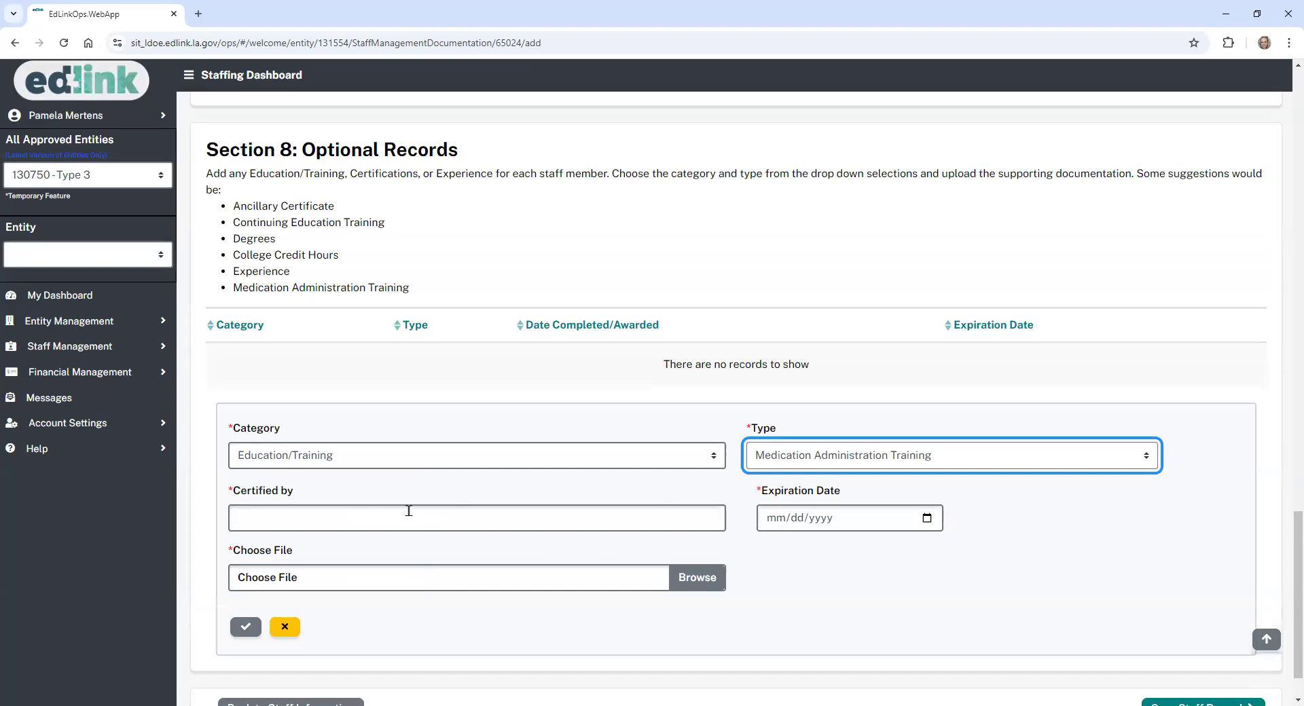
- Enter Udemy as certifier and expiration 10/04/2024, attach Test.docx, and save the record
click(400, 511)
click(347, 554)
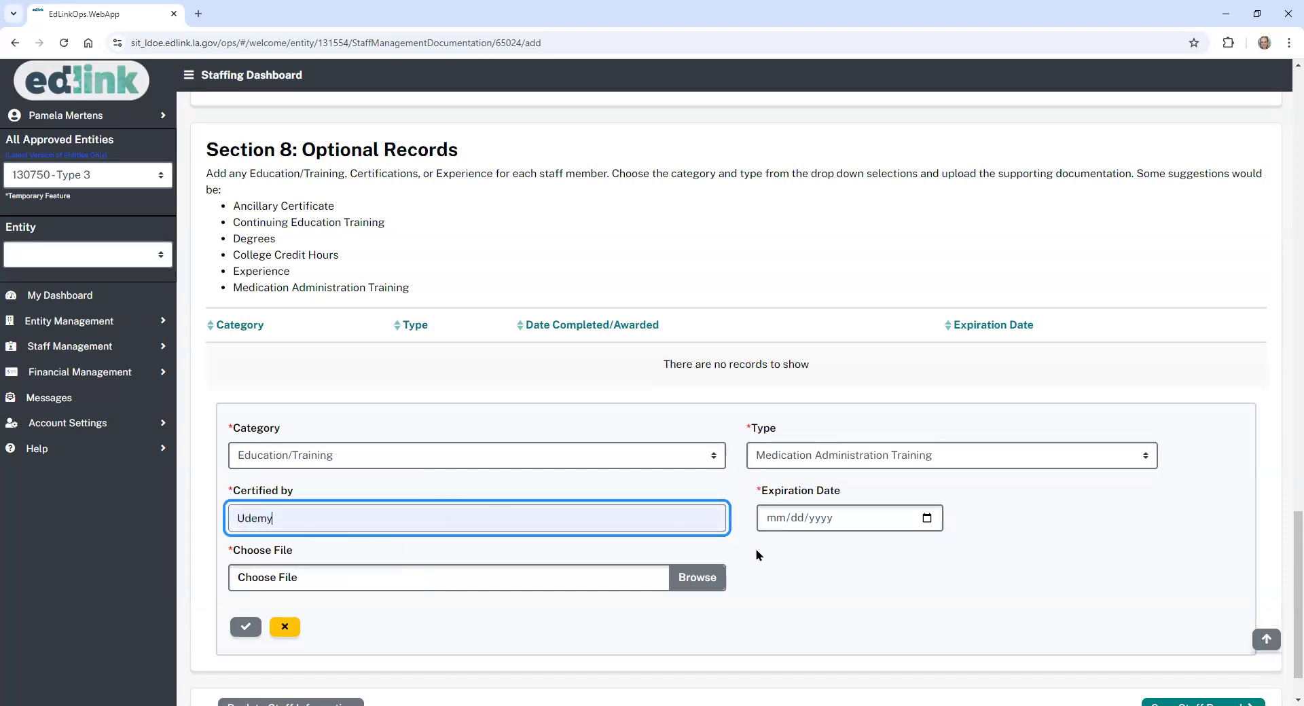
click(925, 519)
click(869, 452)
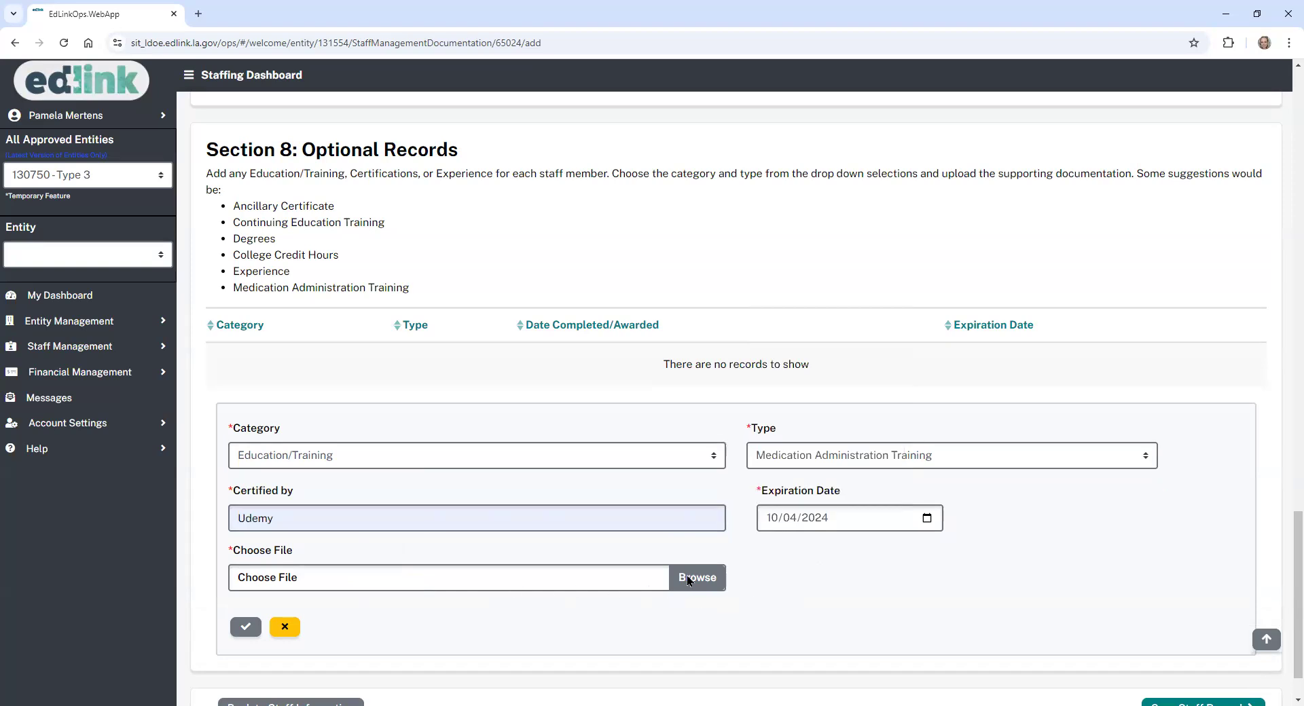
click(163, 194)
click(874, 537)
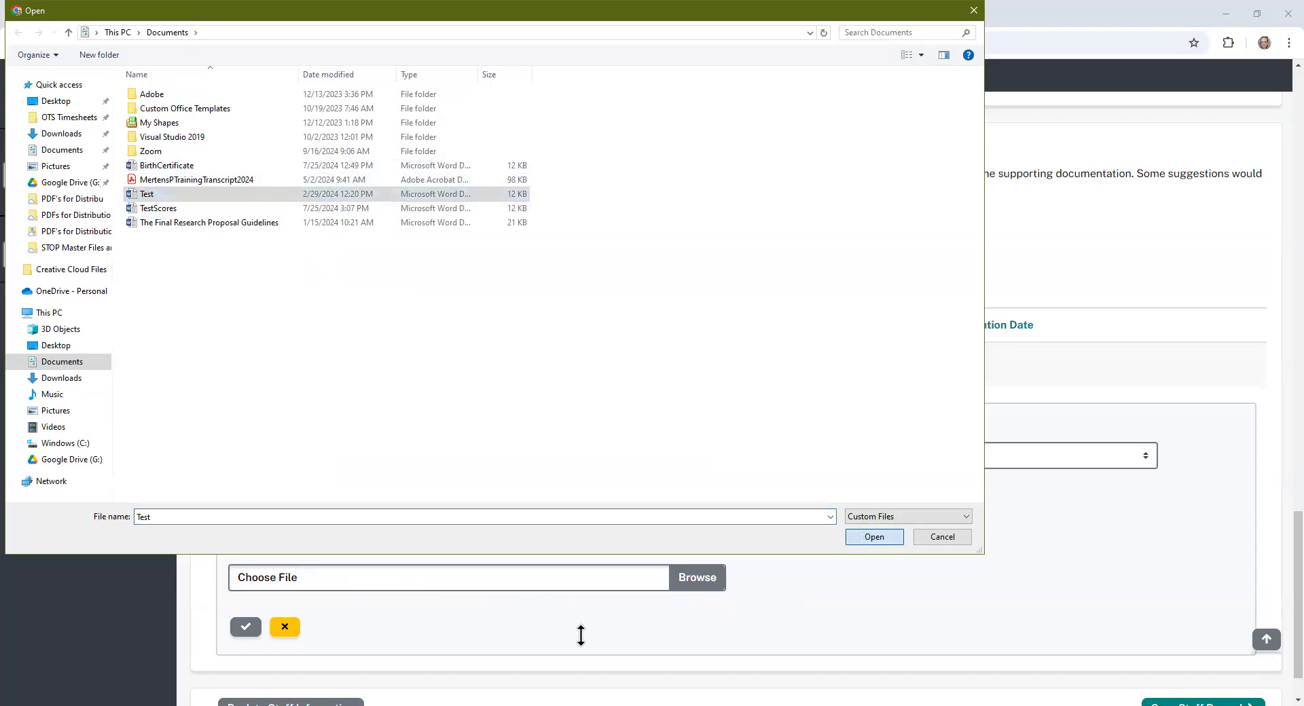
scroll(1273, 530, down, 2)
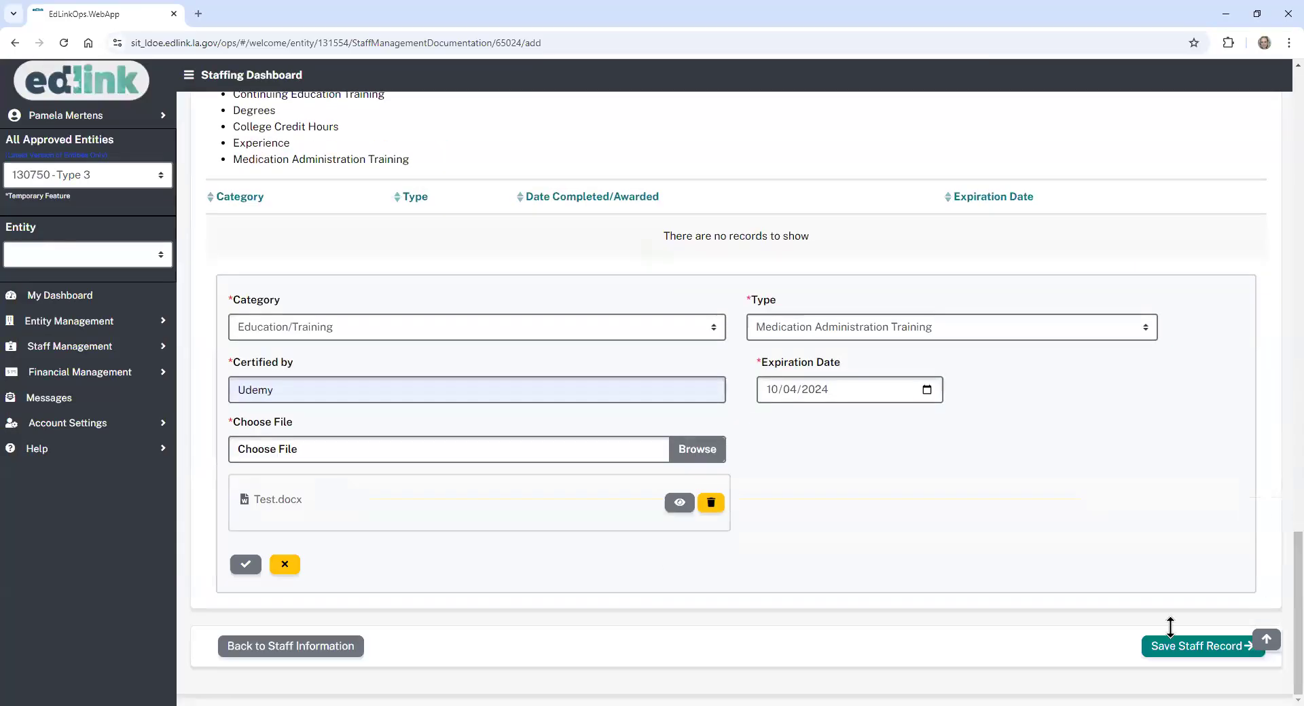
click(245, 566)
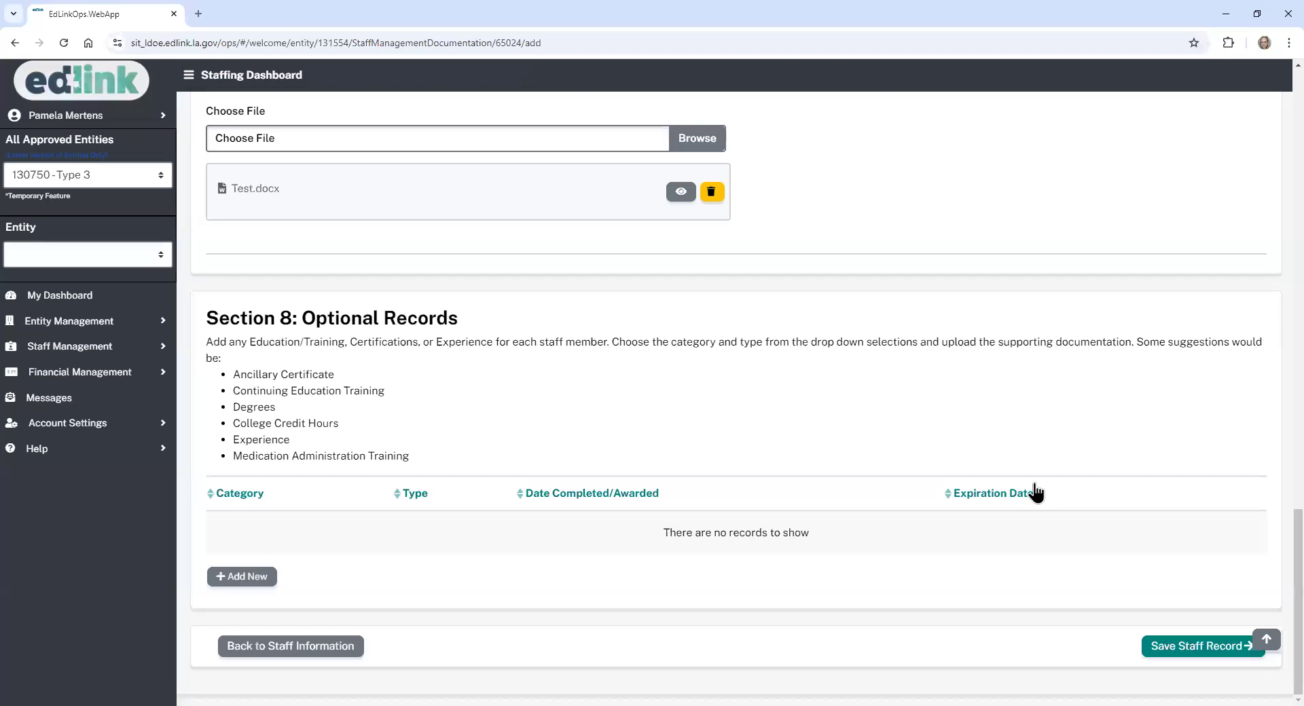
drag(1298, 555, 1298, 220)
scroll(1275, 227, down, 3)
scroll(1275, 228, up, 5)
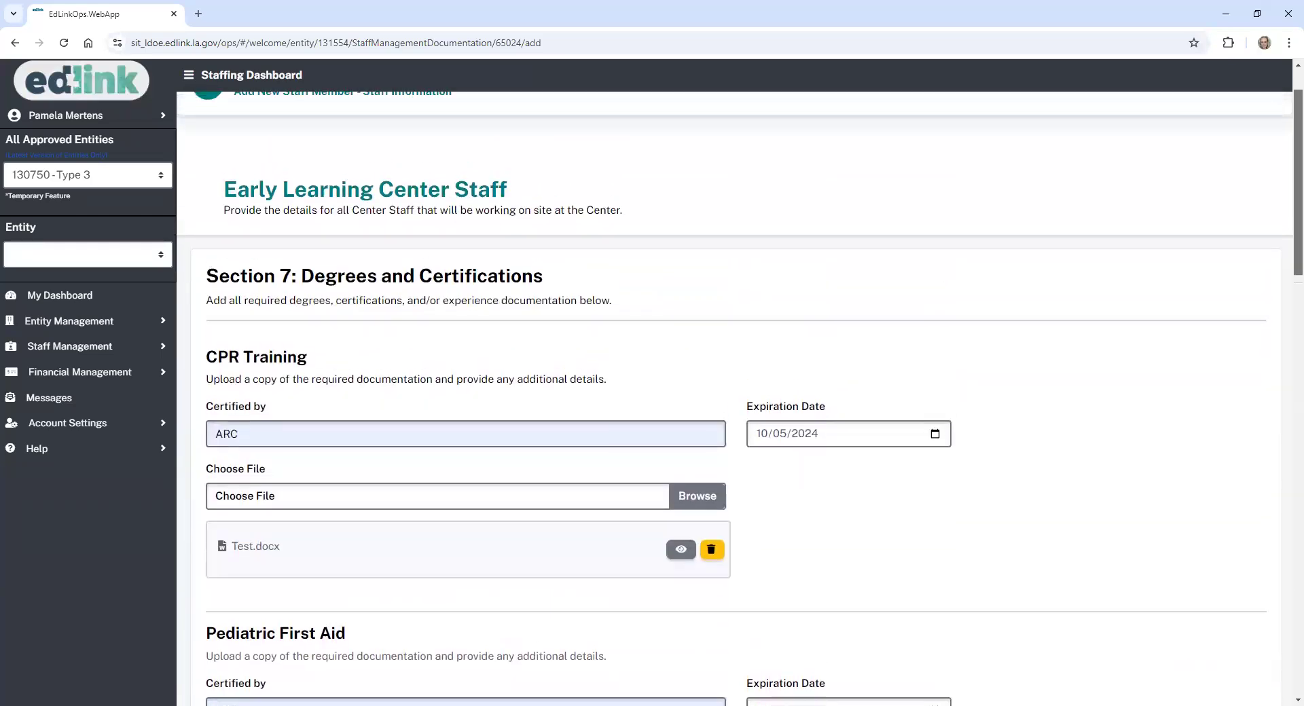
scroll(733, 397, down, 2)
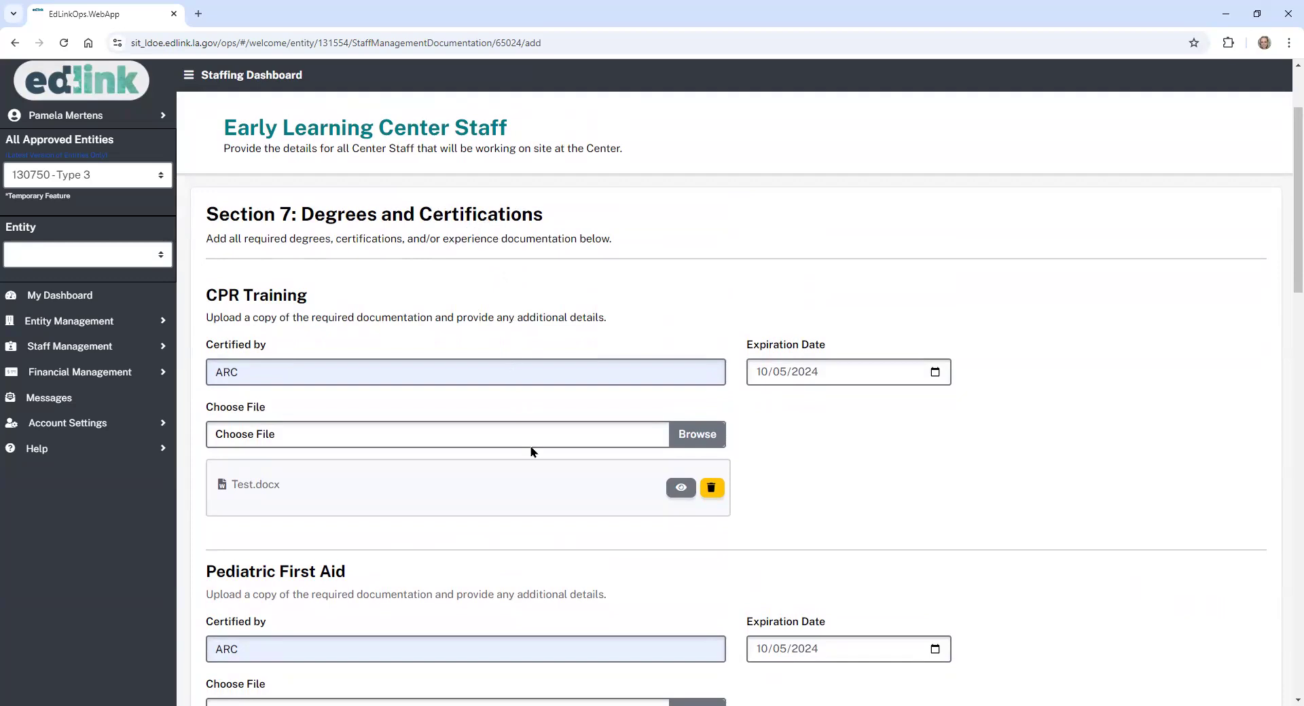
scroll(1278, 216, down, 3)
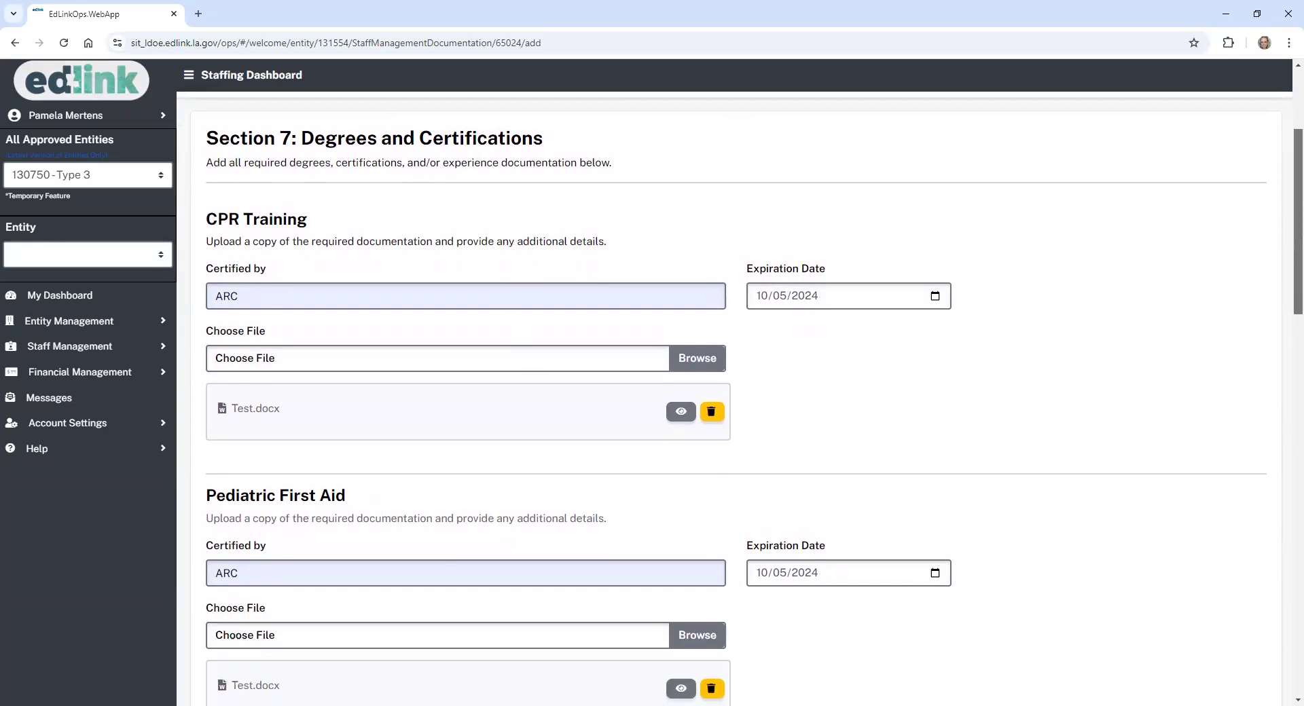
scroll(734, 399, down, 10)
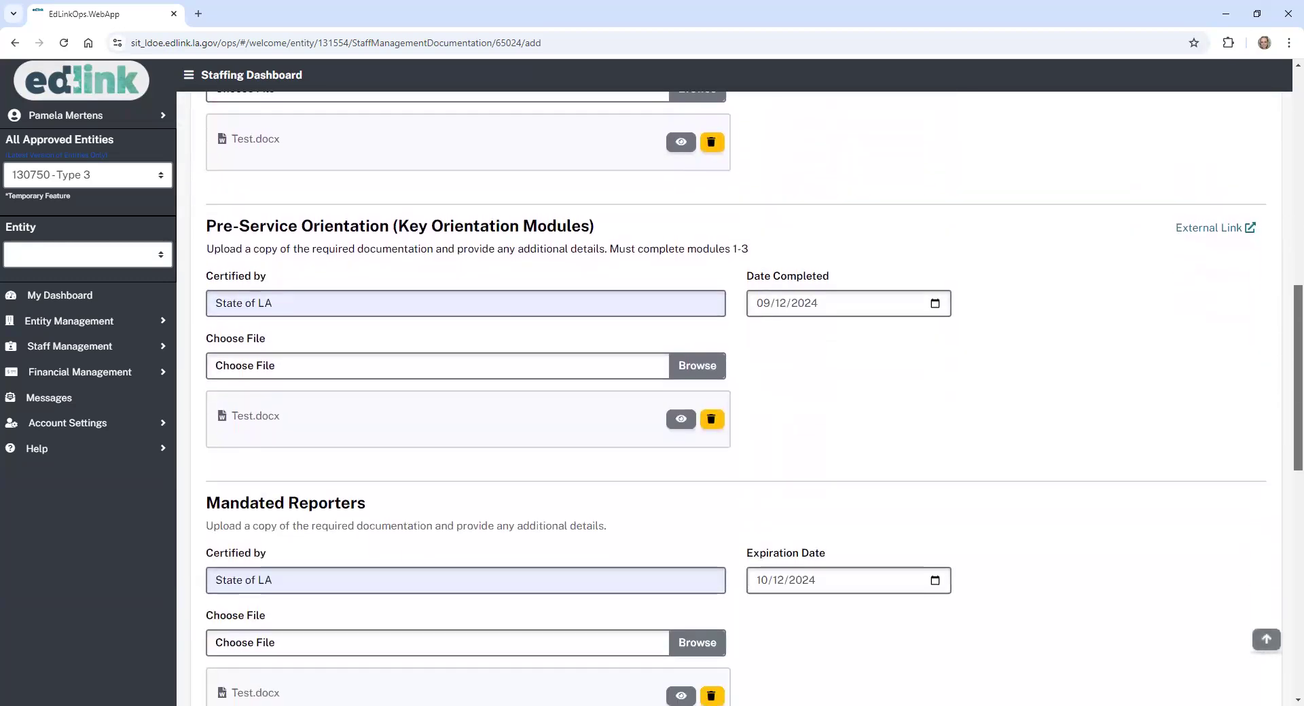
scroll(734, 399, down, 10)
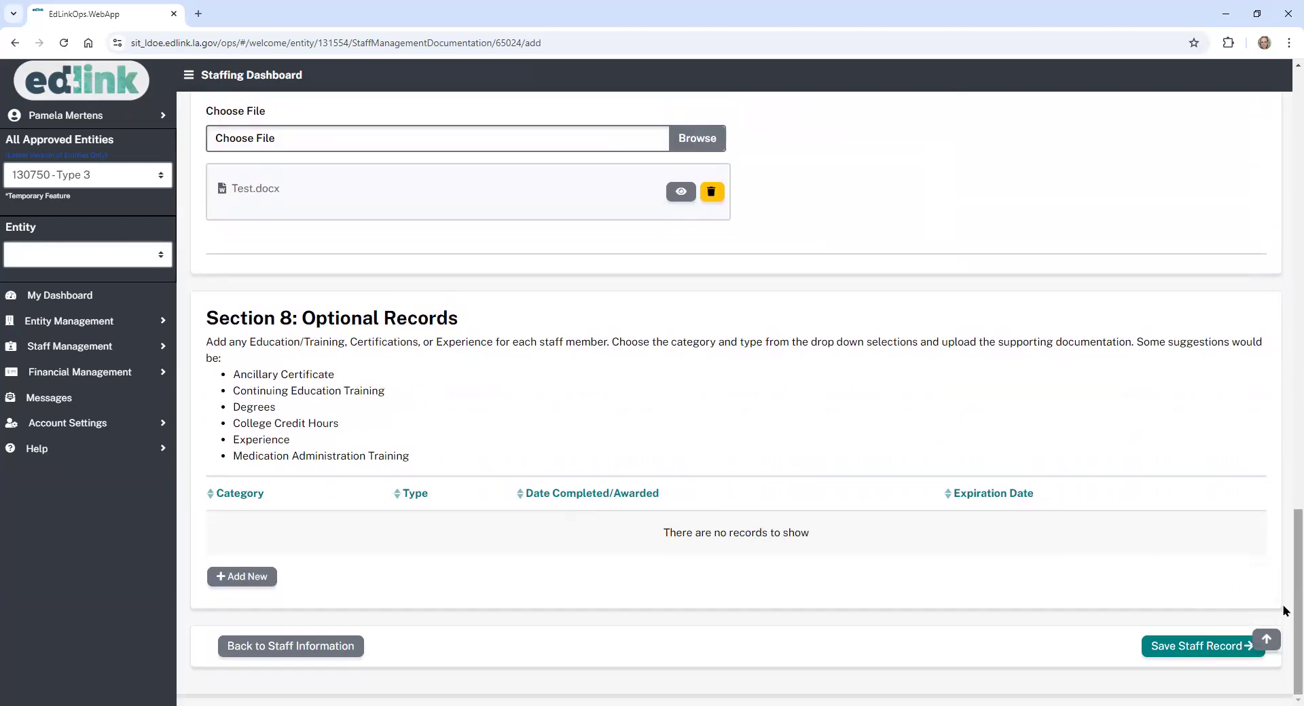
scroll(1284, 616, up, 7)
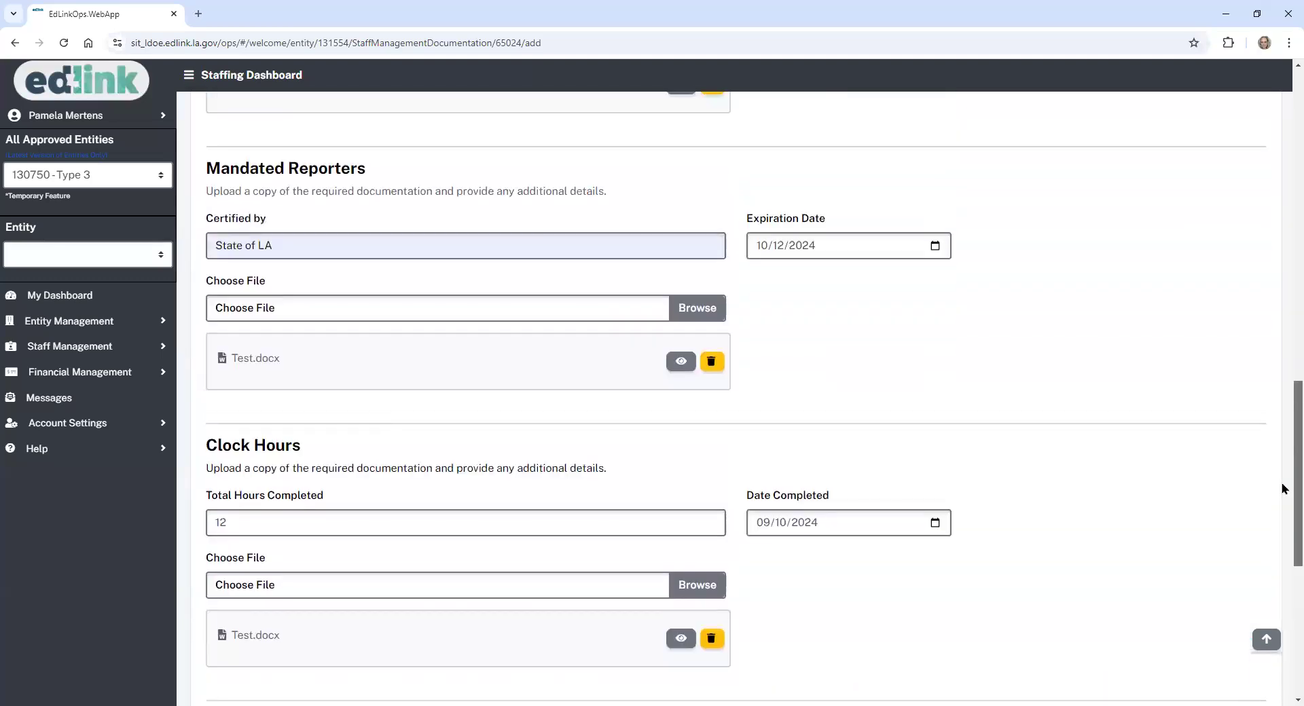
drag(1284, 473, 1278, 261)
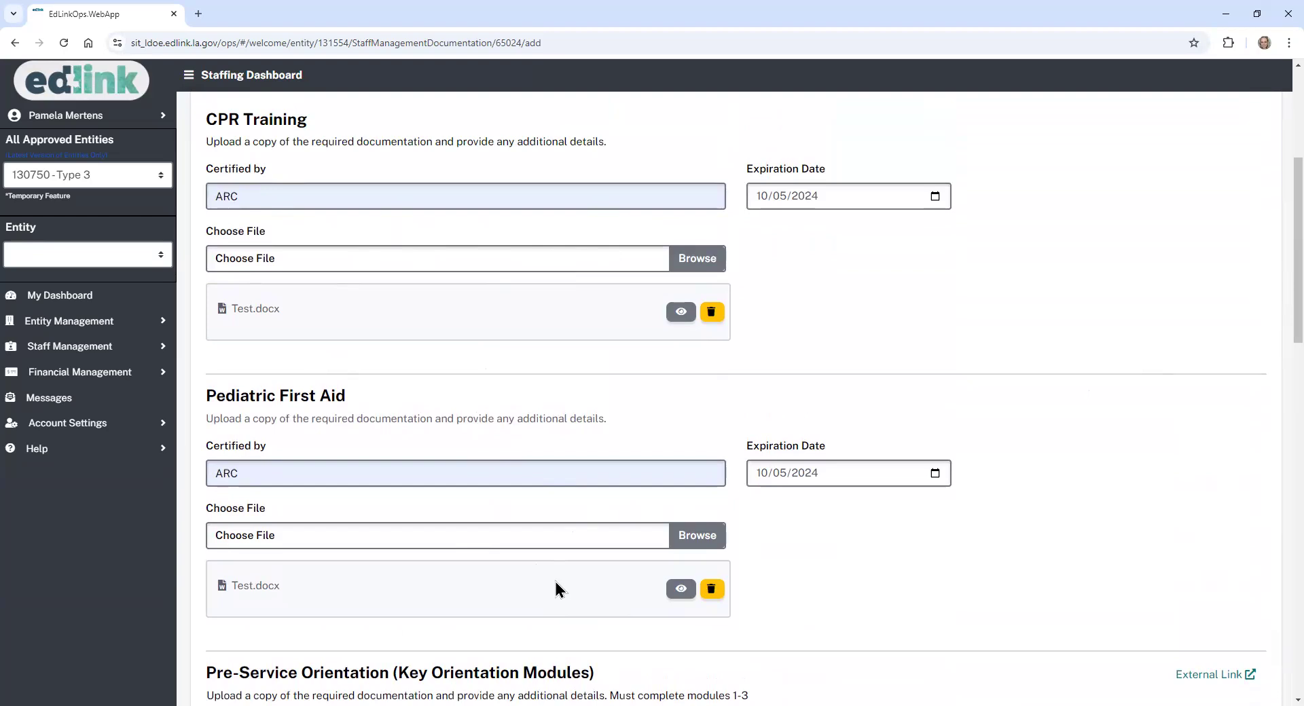
drag(1298, 326, 1299, 678)
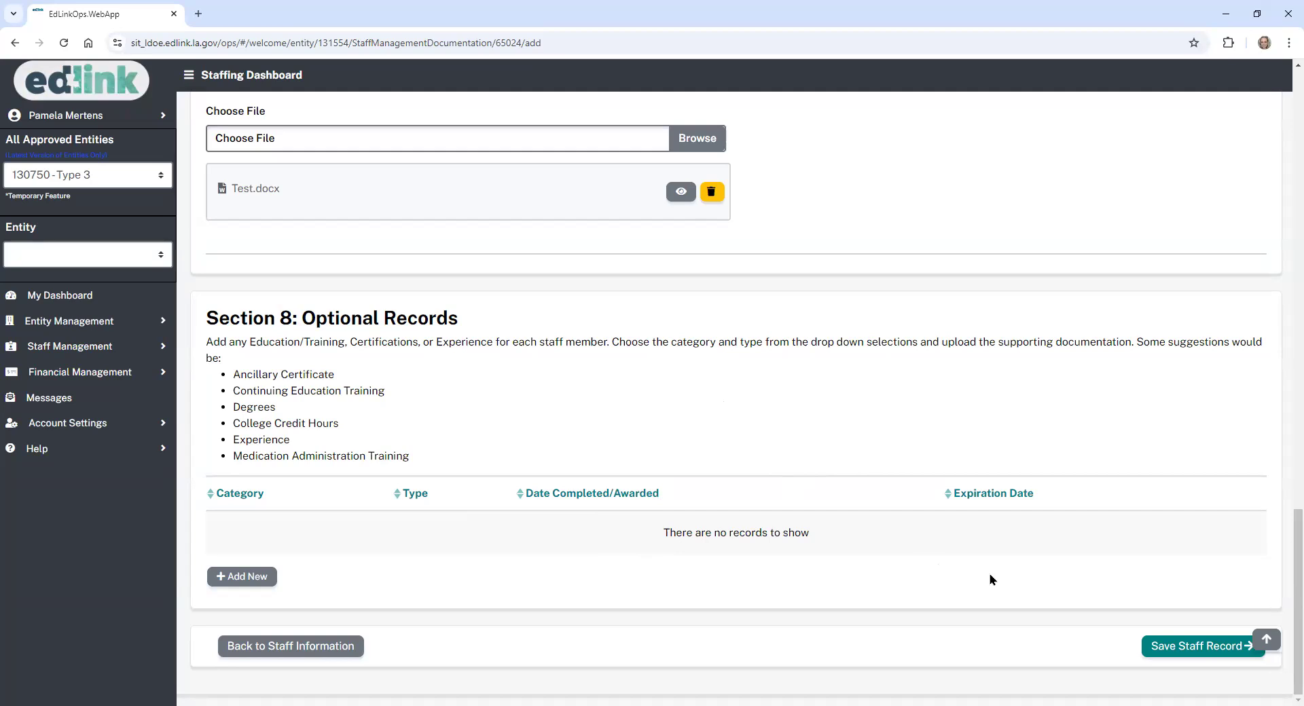
- Save the staff record and scroll to the Staff Members table, now showing four active staff
click(1169, 645)
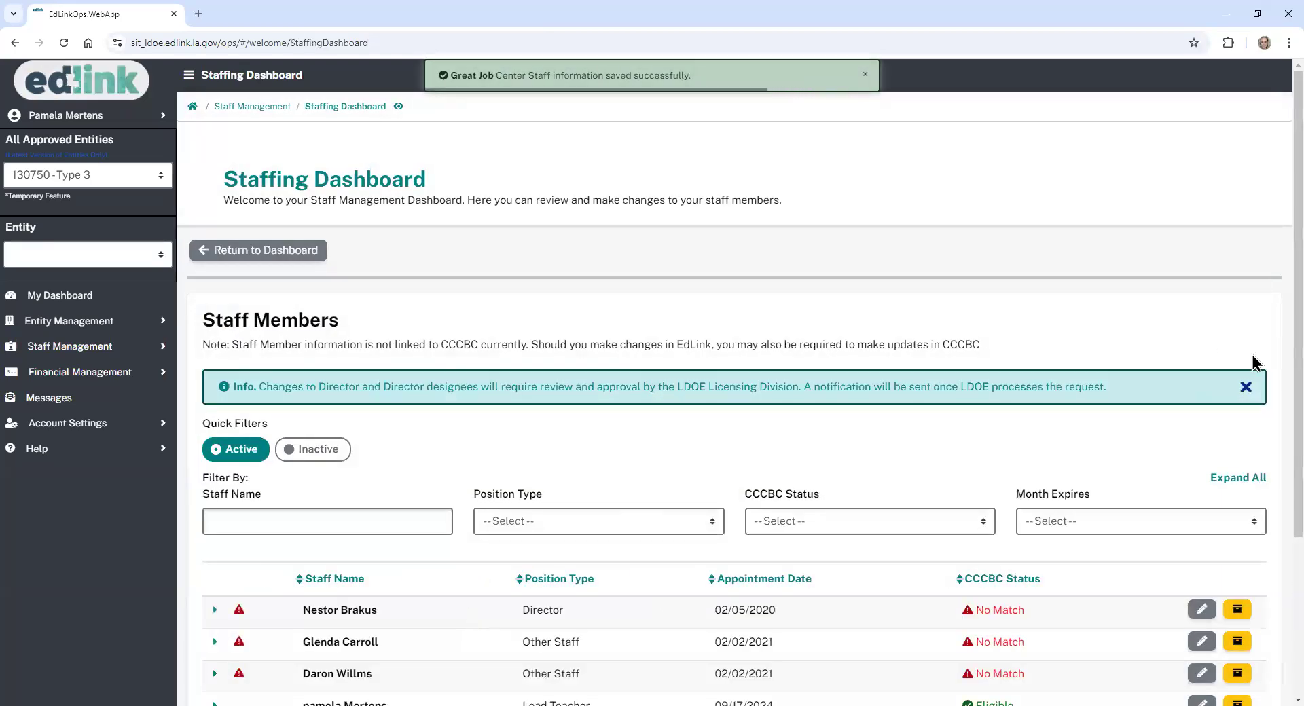
scroll(480, 597, down, 3)
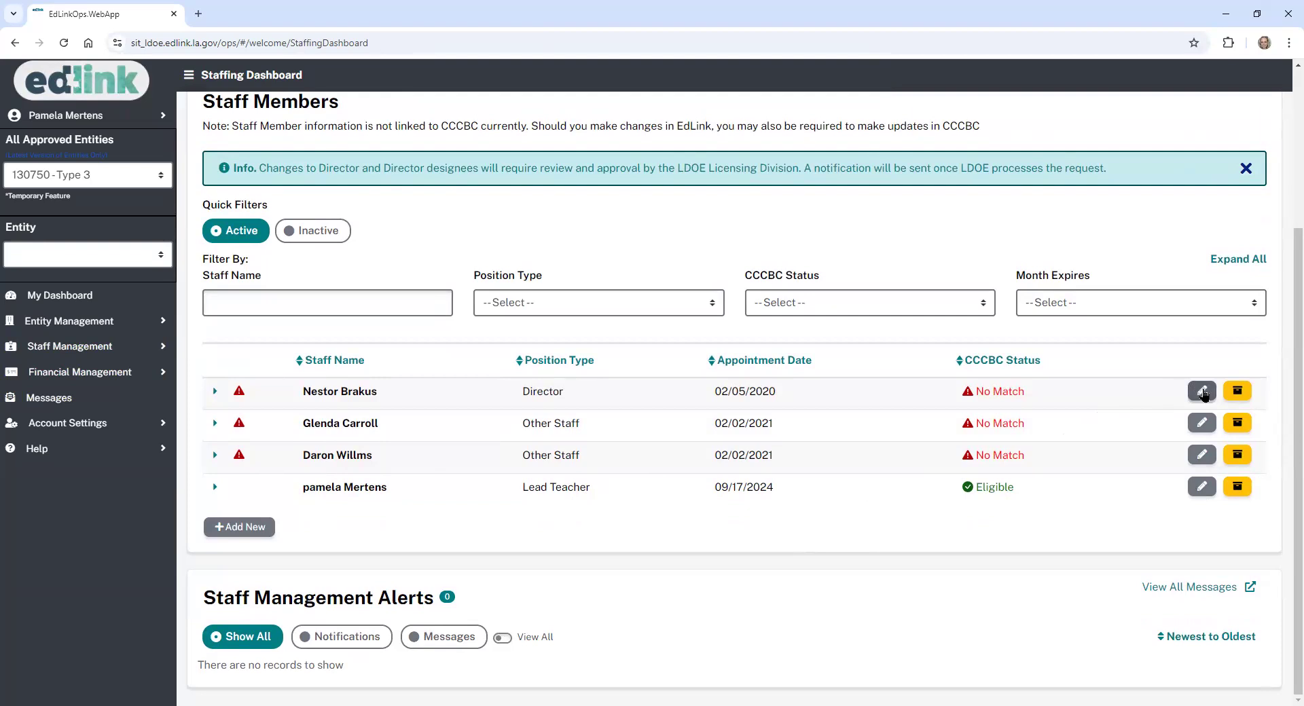
click(1202, 423)
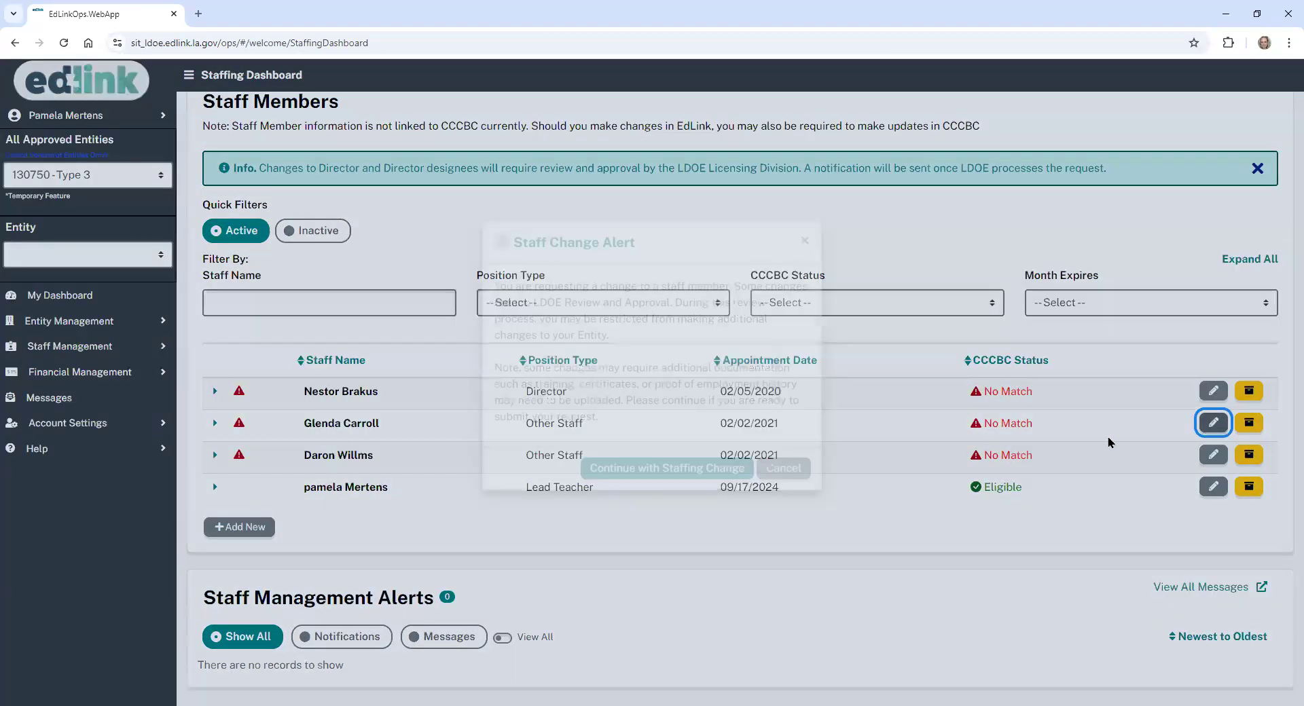
click(696, 504)
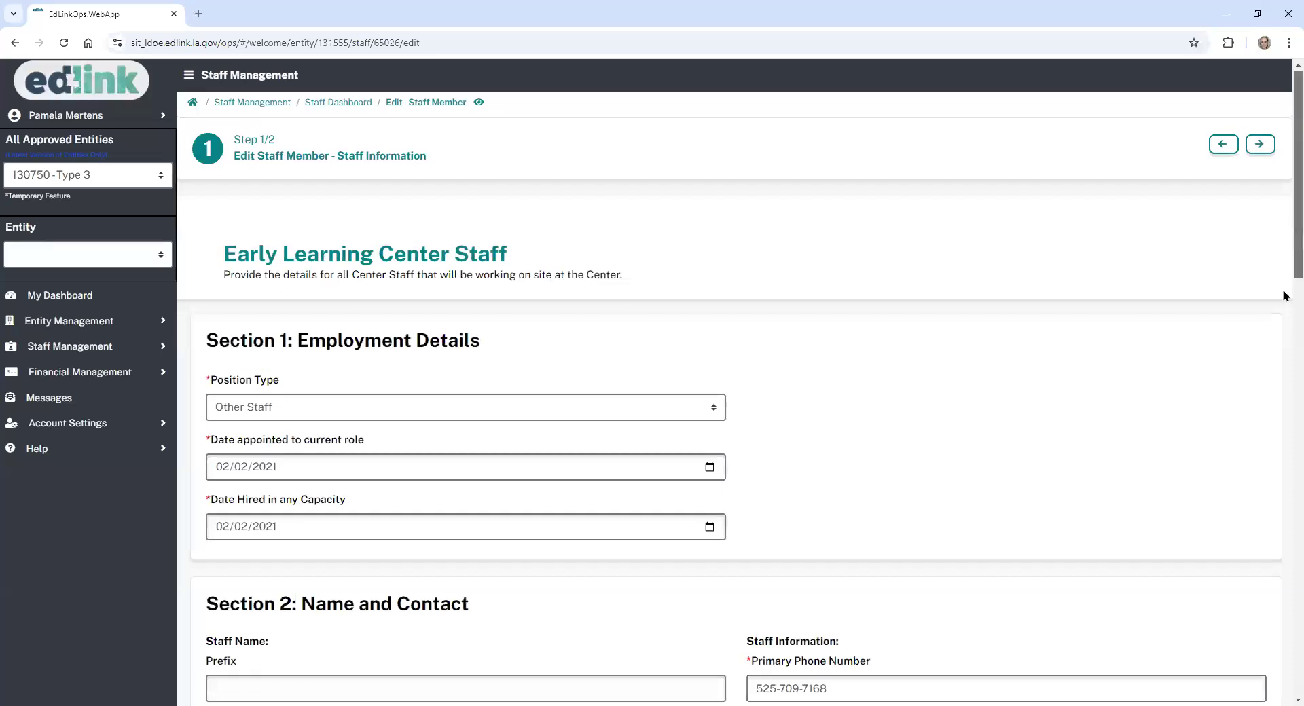
scroll(1284, 296, down, 15)
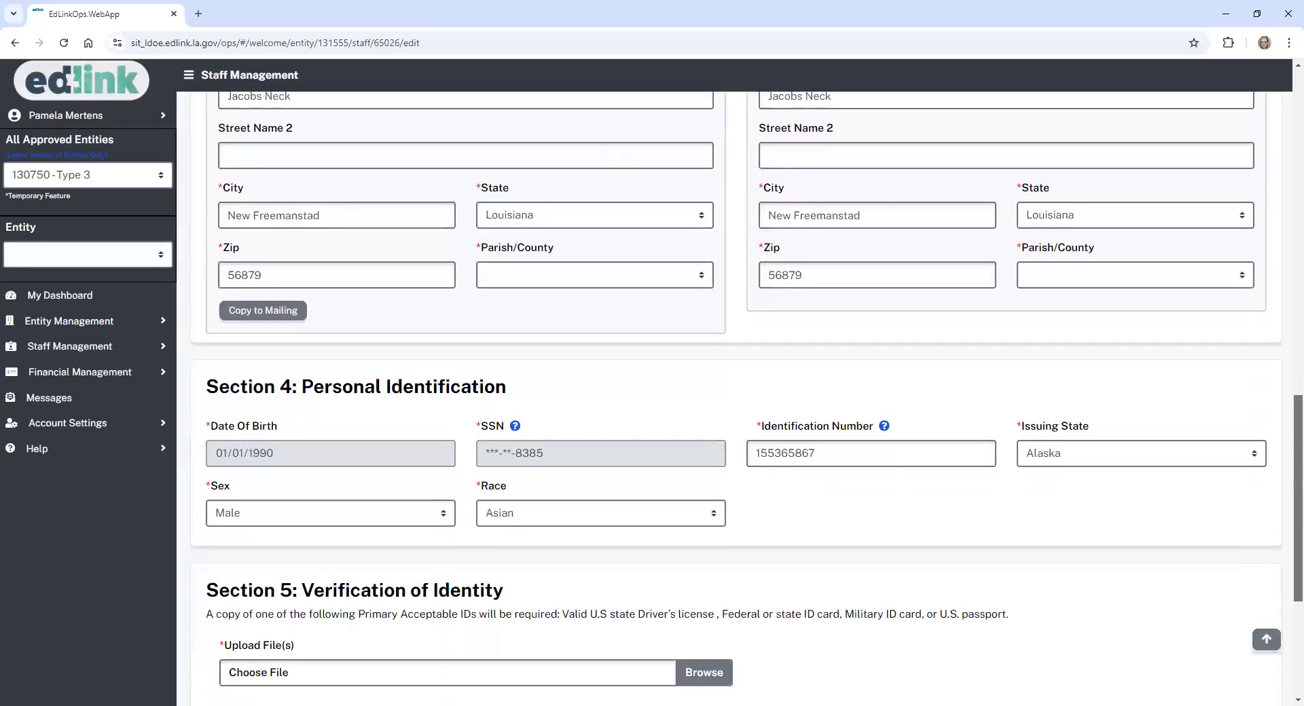
scroll(564, 298, down, 2)
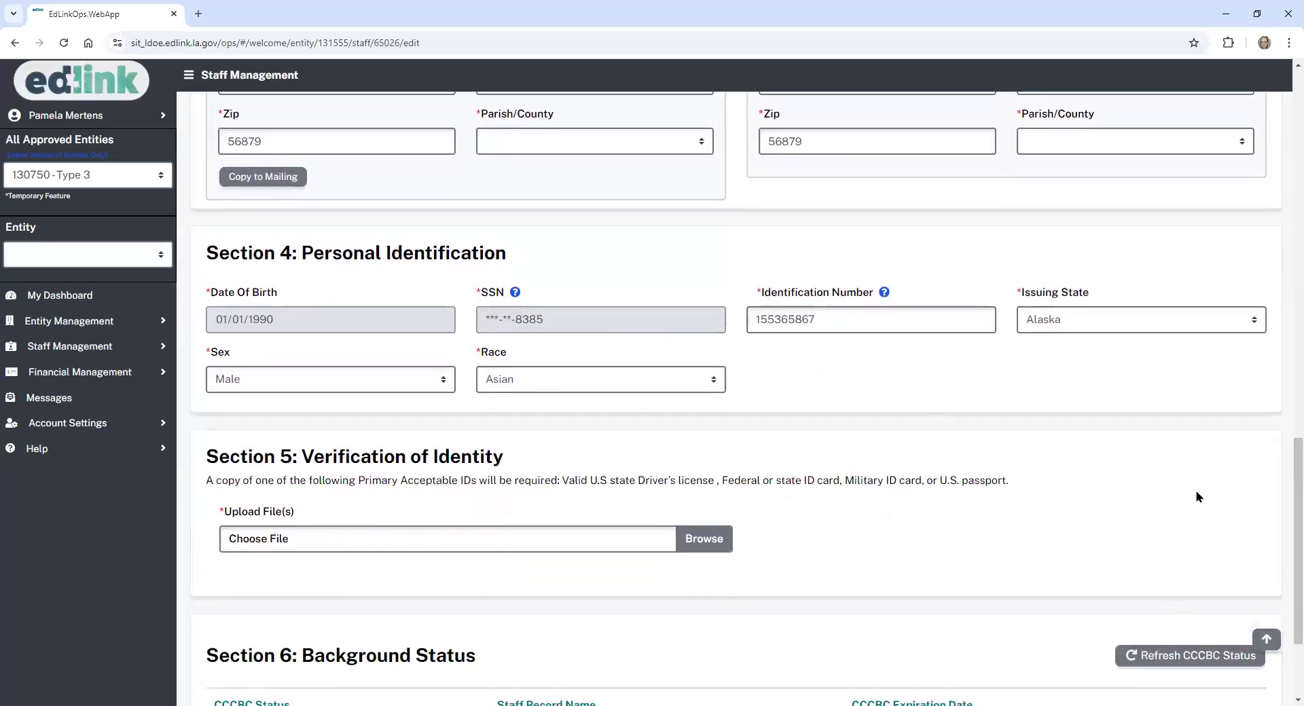
drag(1293, 599, 1284, 209)
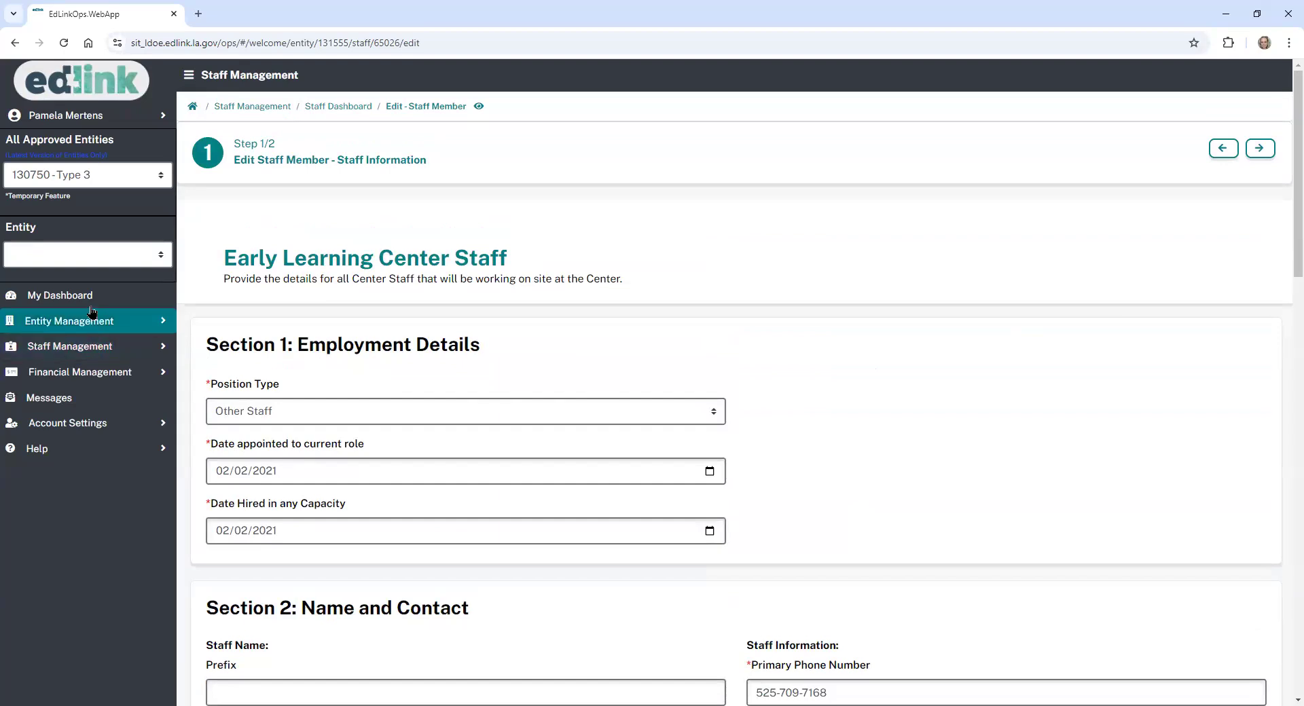
click(99, 348)
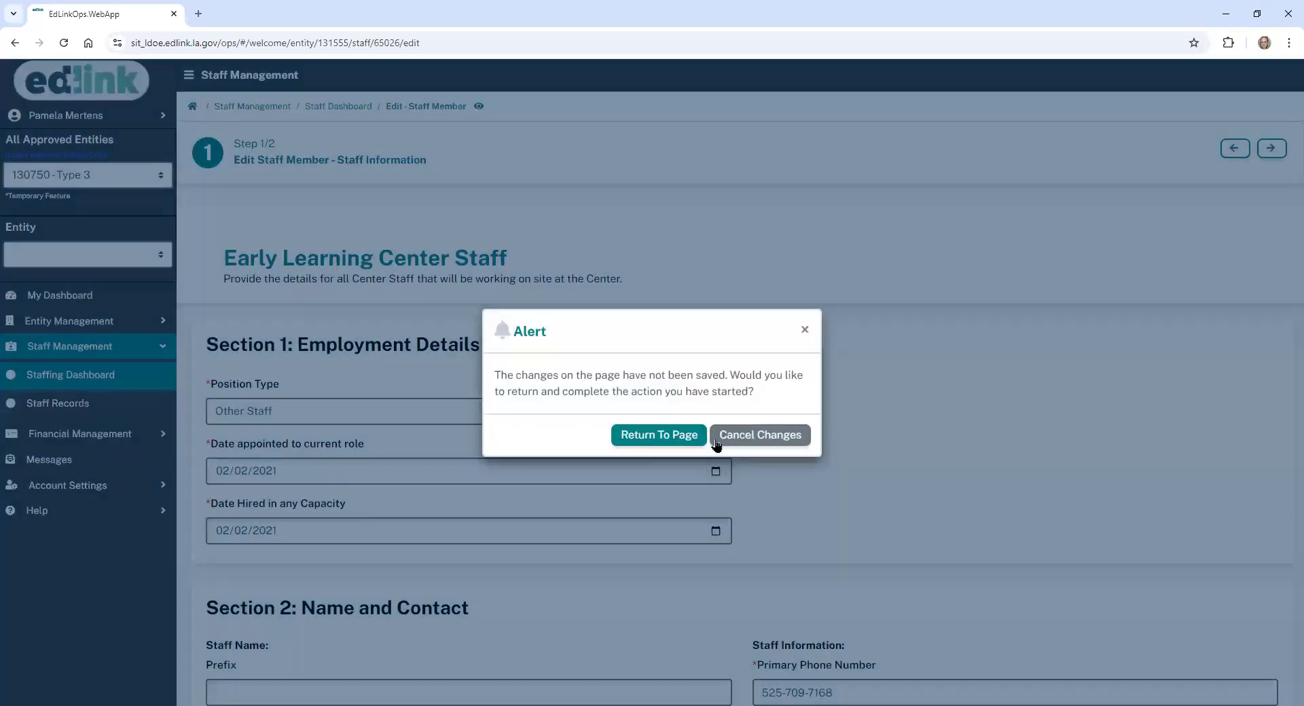
click(740, 438)
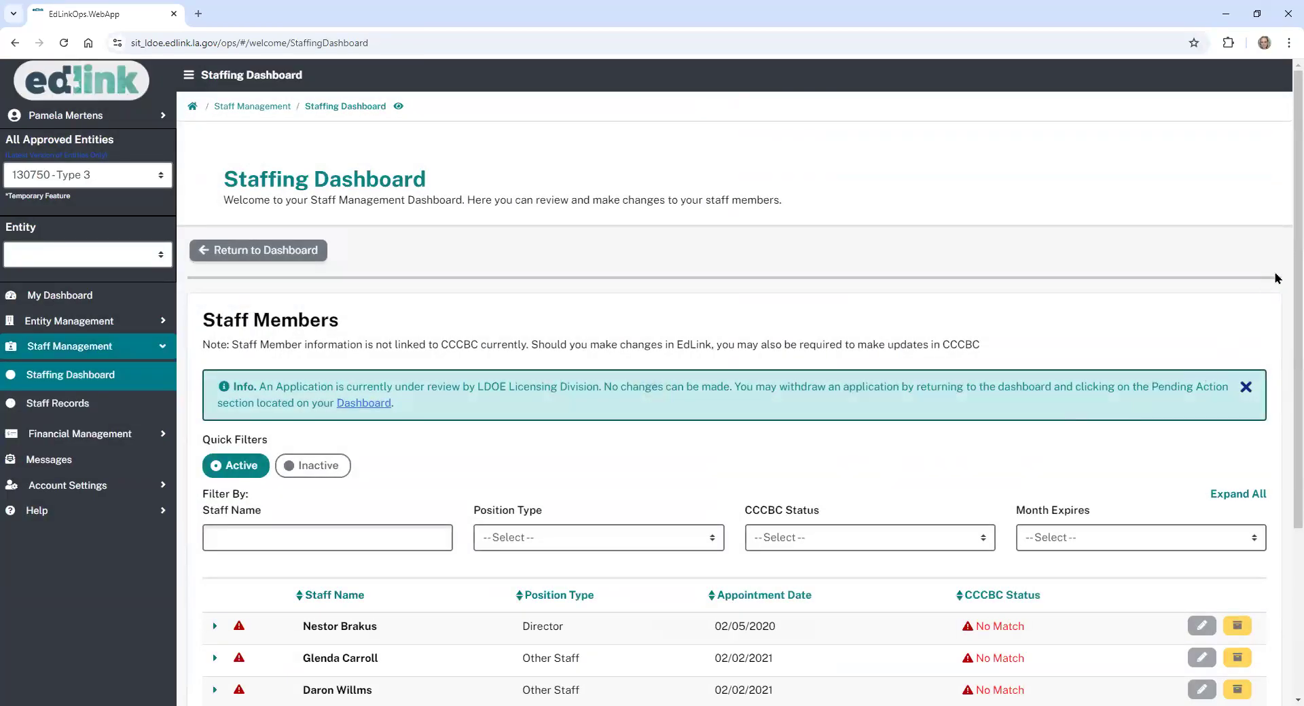
scroll(1280, 272, down, 4)
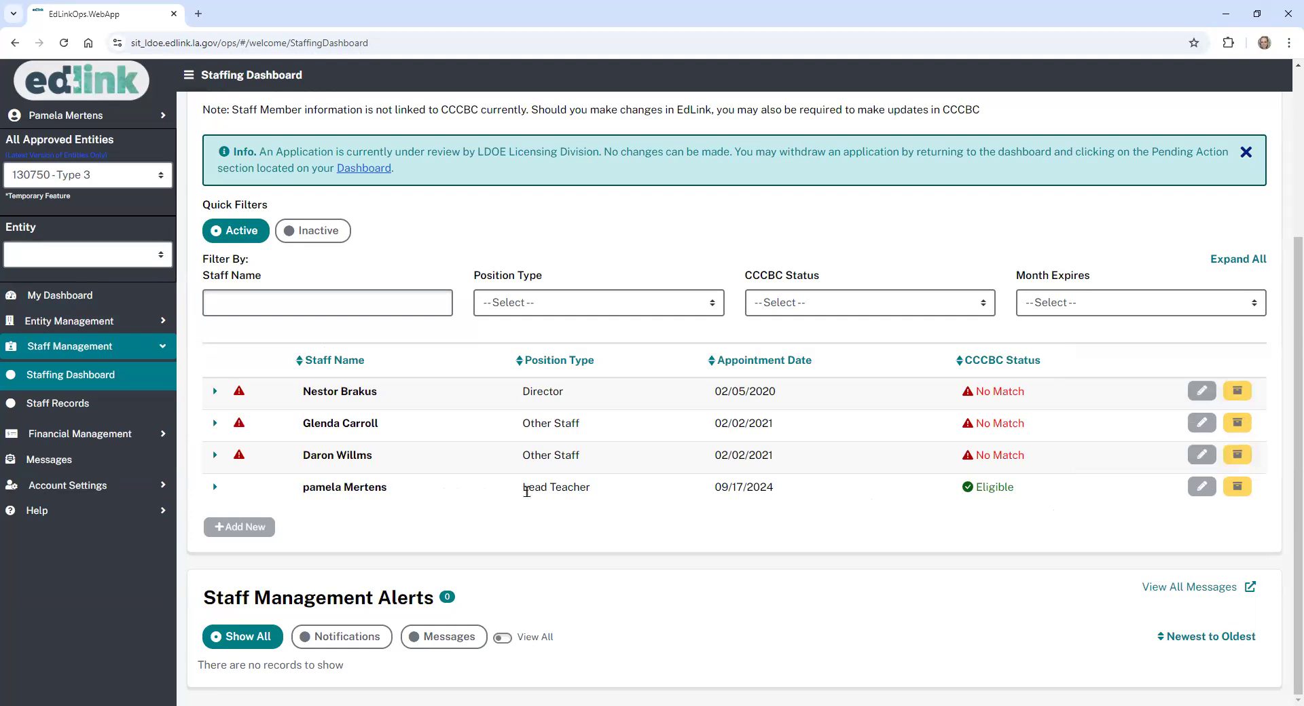
click(95, 296)
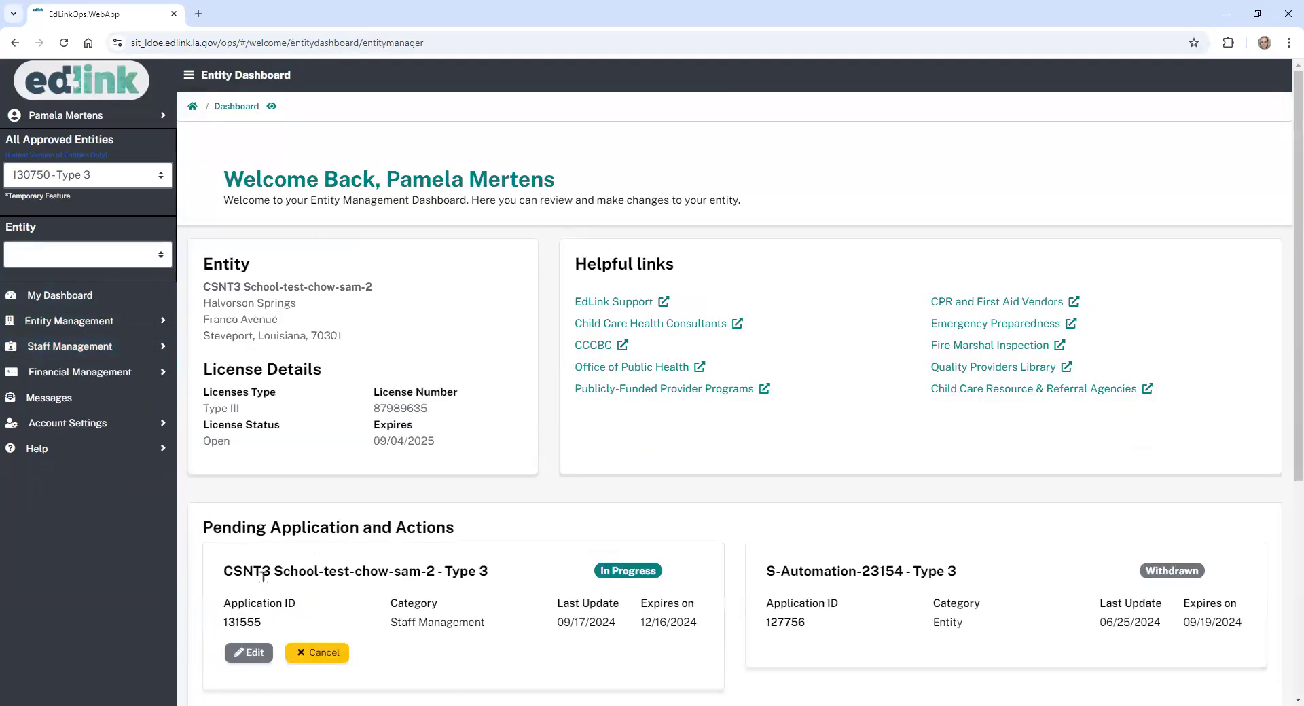
- Open the pending staff application, cancel it, and confirm deleting it
click(251, 654)
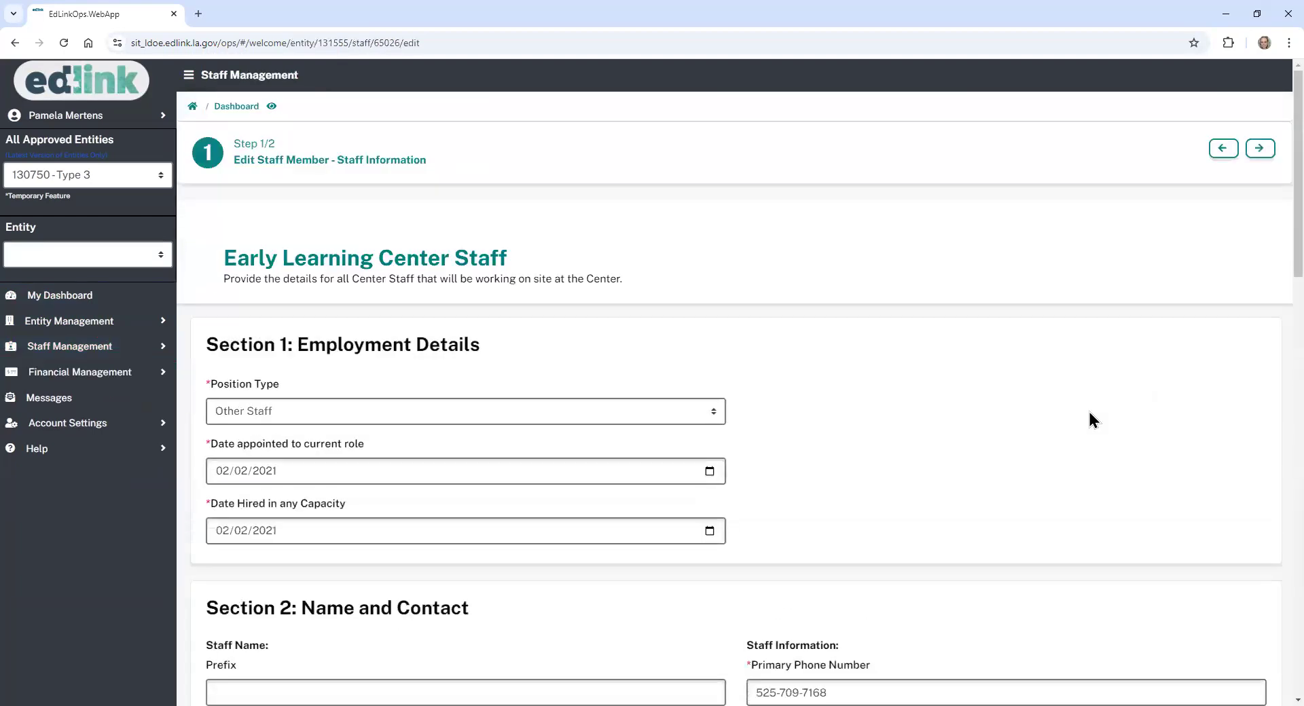
scroll(1273, 235, down, 3)
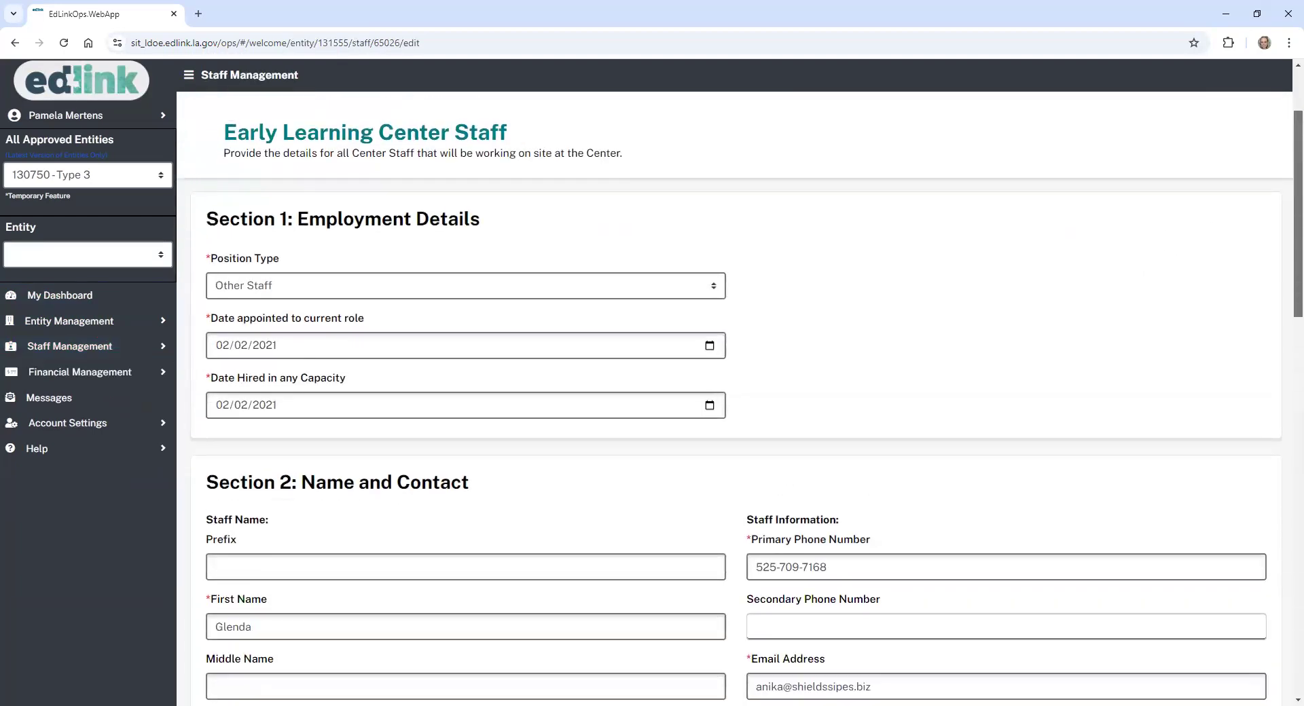
scroll(736, 400, down, 15)
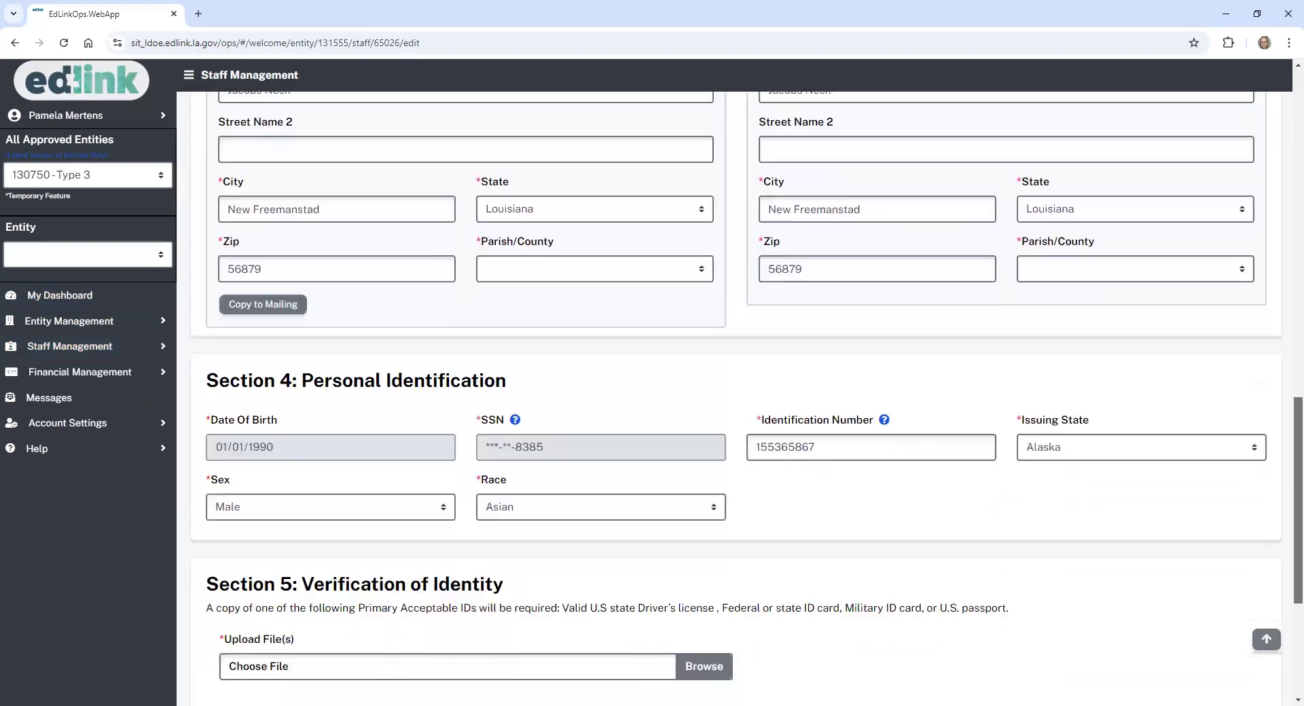
scroll(736, 399, down, 2)
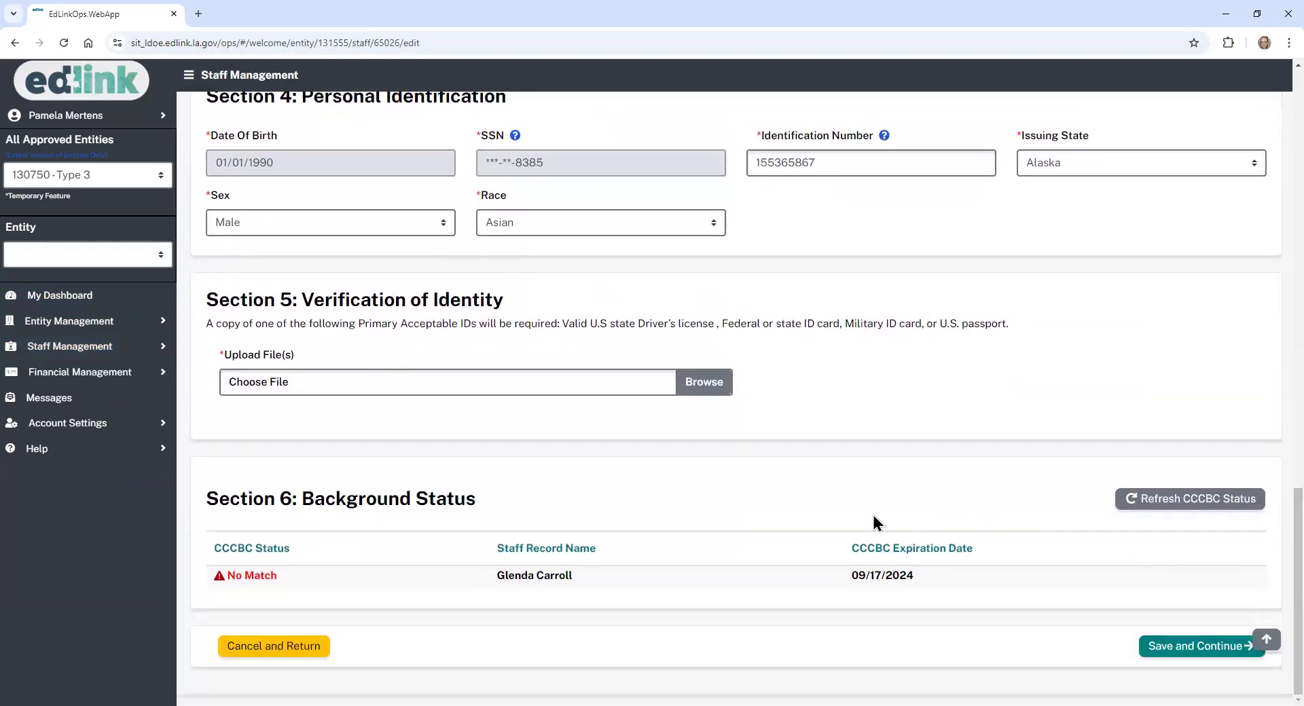
click(294, 652)
click(757, 428)
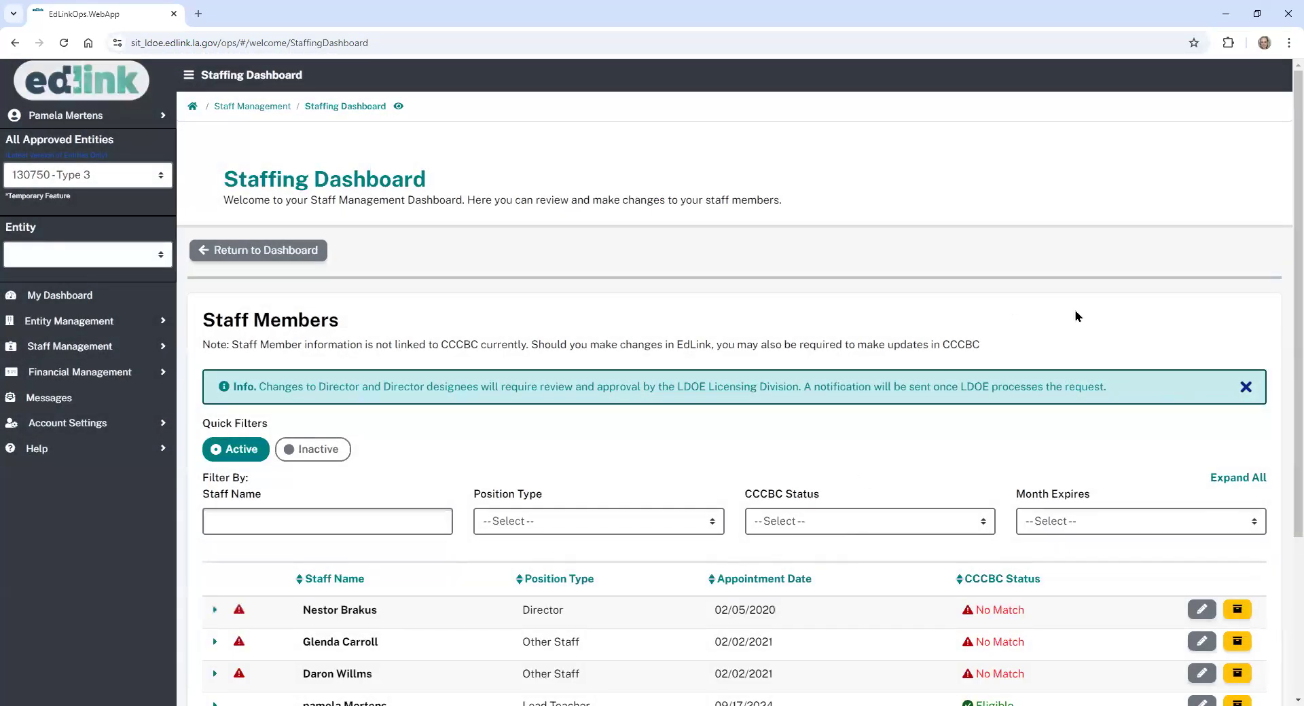
scroll(1284, 315, down, 3)
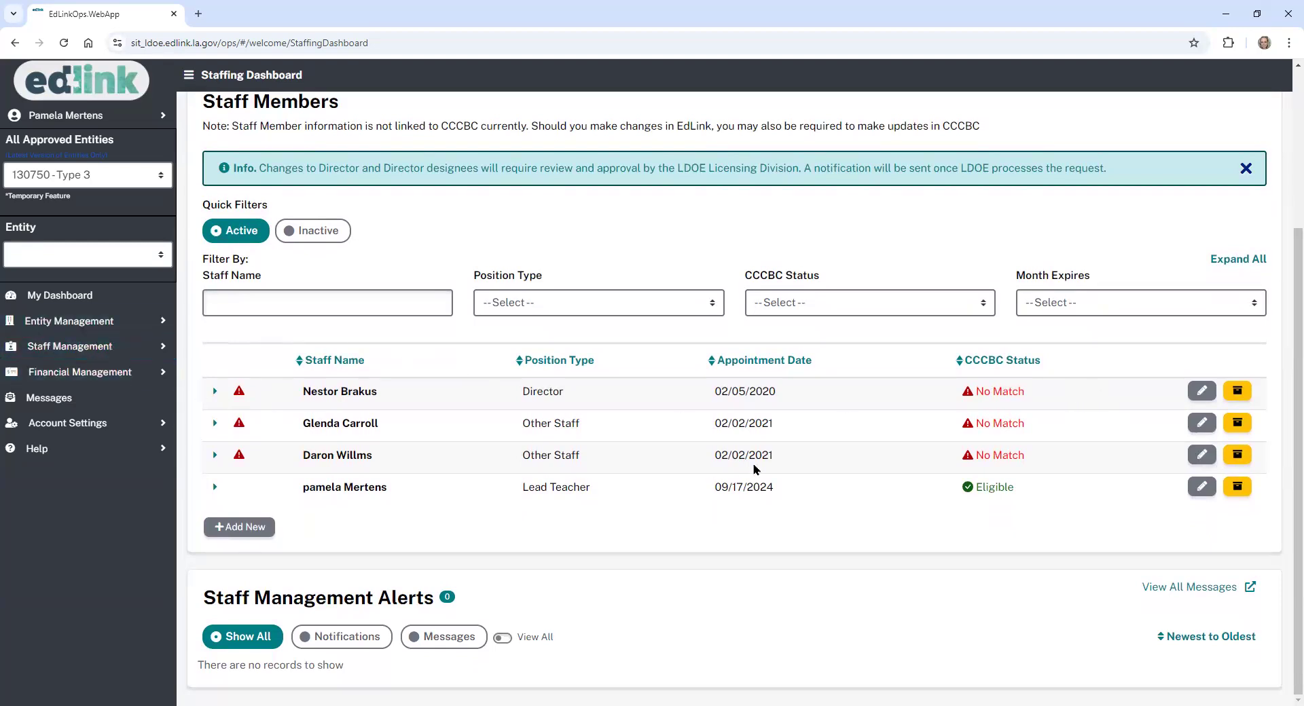
- Archive the third staff row with instructions accepted, reason NA, end date 09/17/2024, and submit
click(1238, 455)
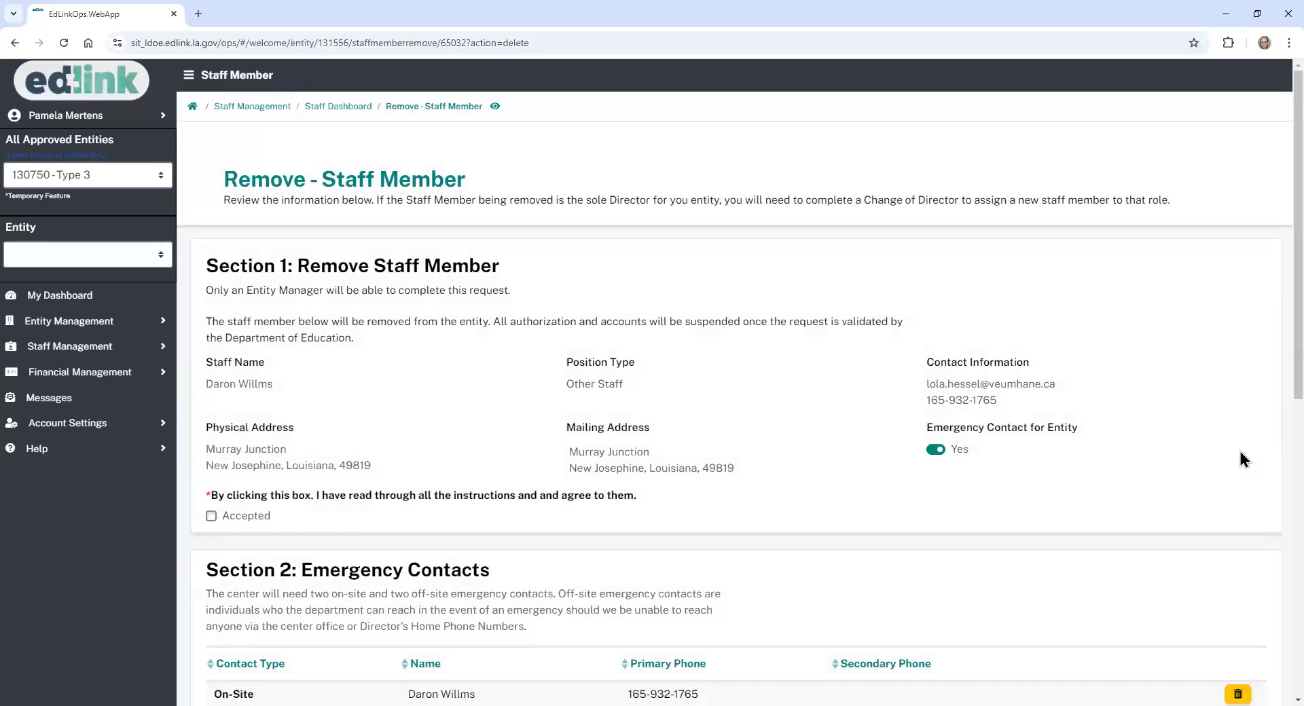
scroll(1274, 501, down, 4)
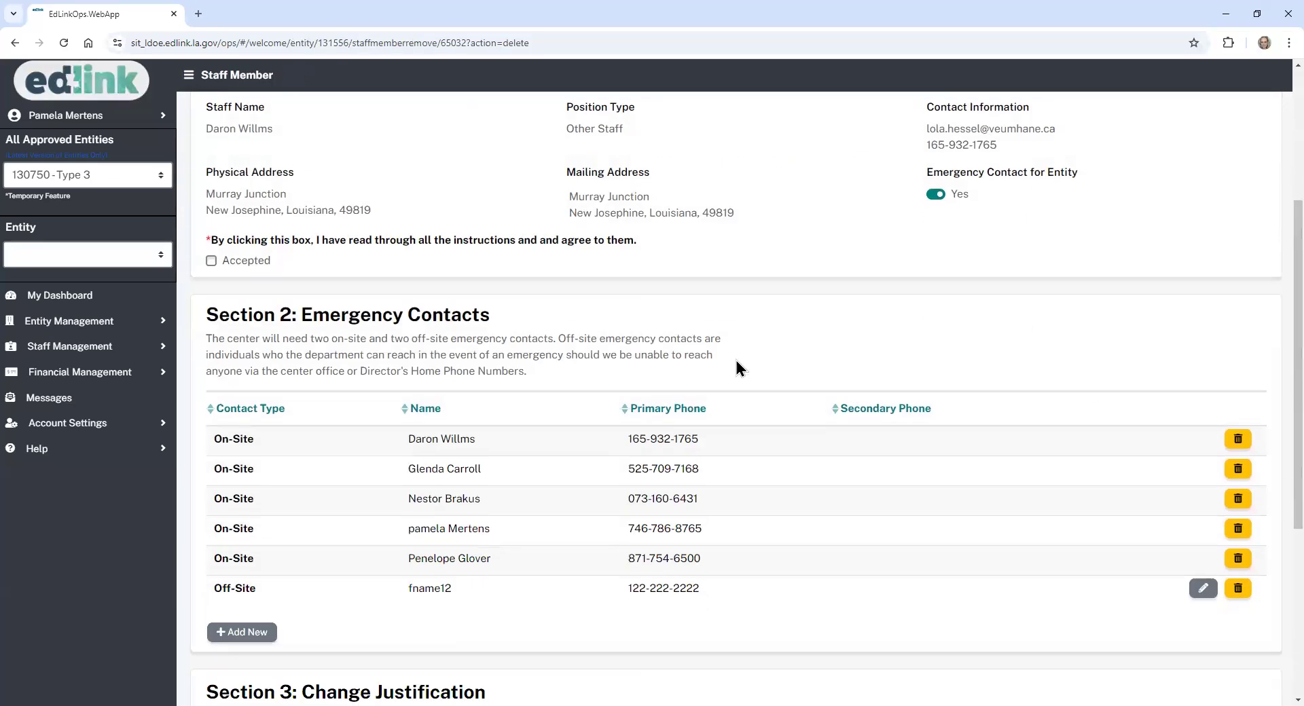
click(211, 261)
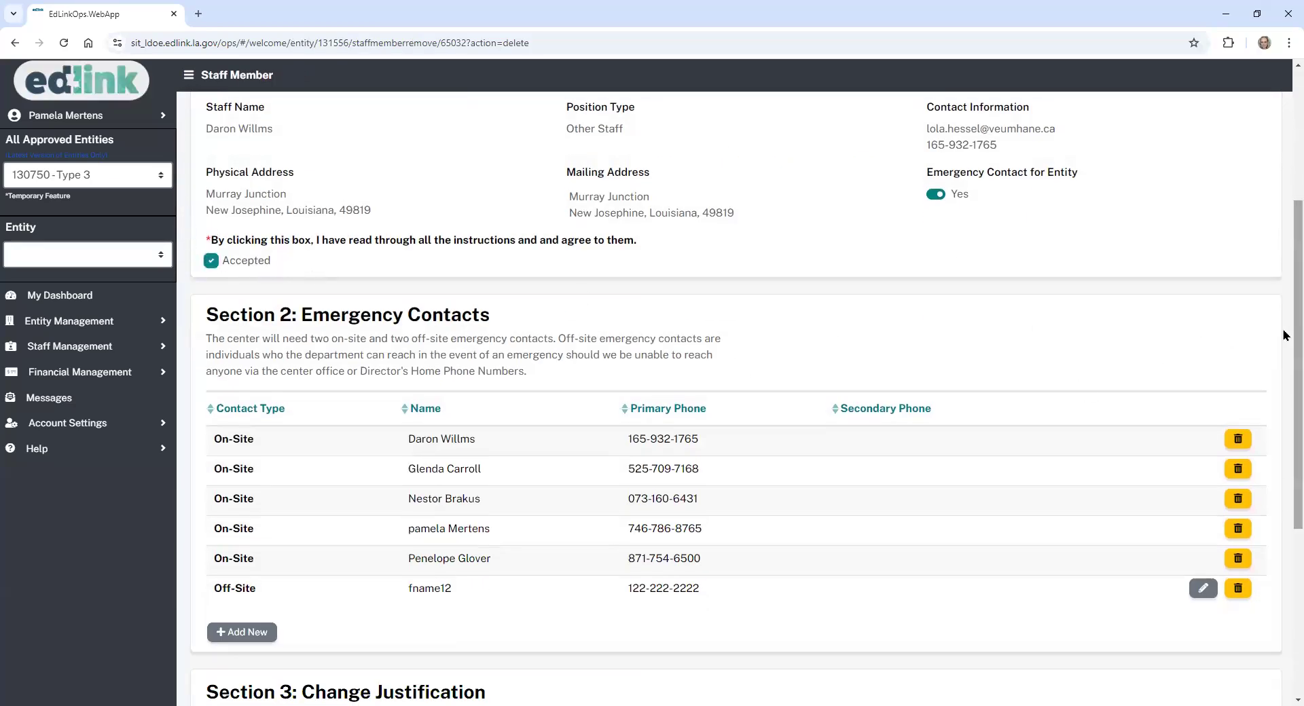
scroll(1286, 335, down, 4)
click(747, 543)
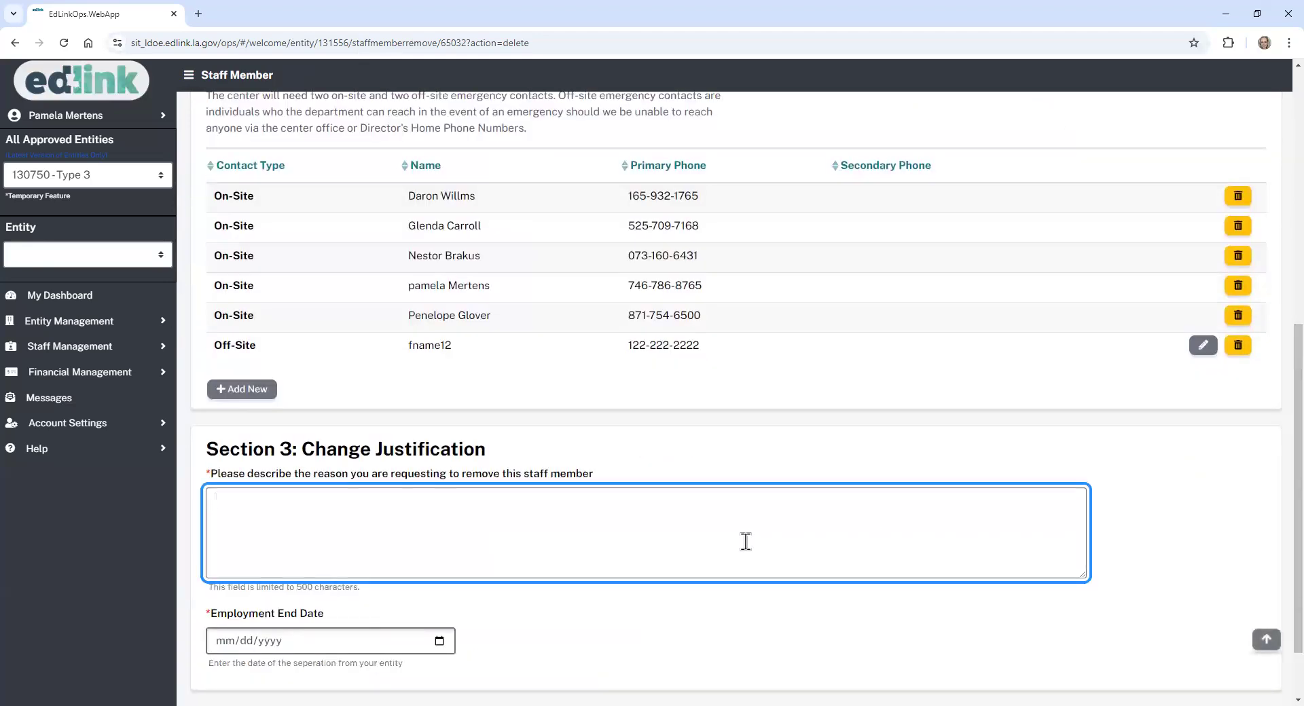
click(441, 641)
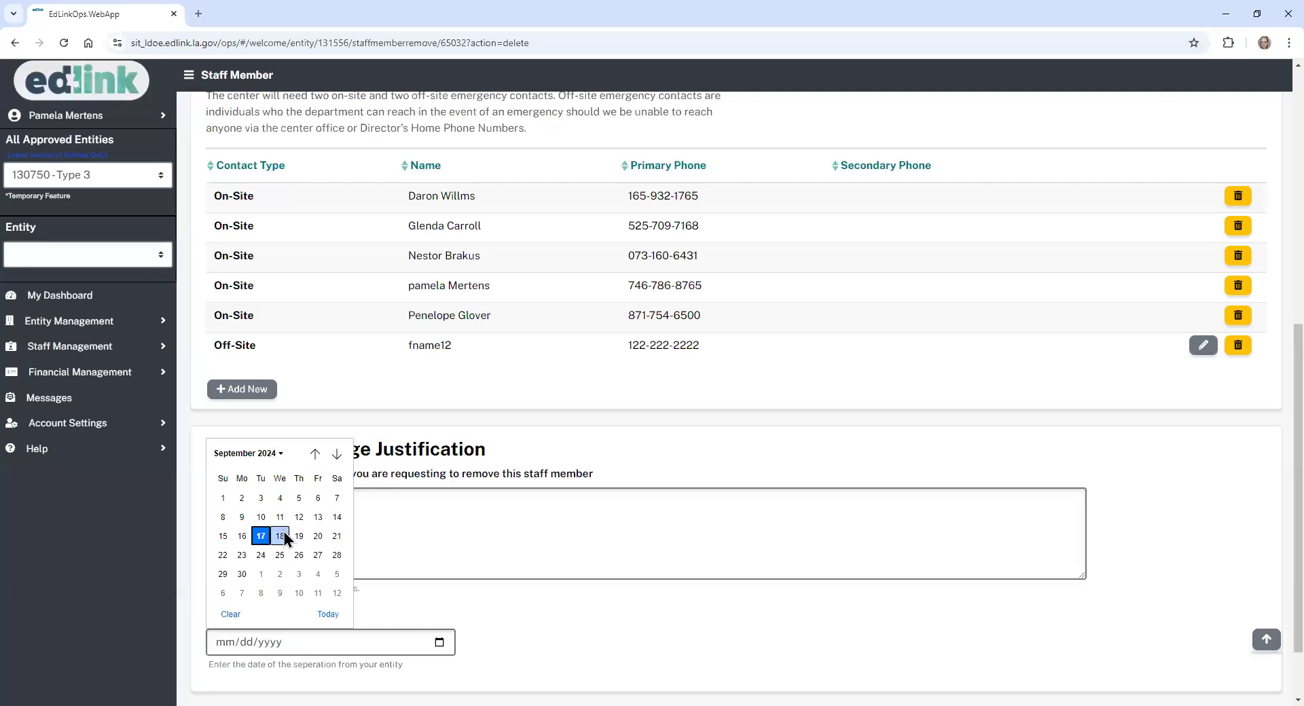
click(261, 536)
scroll(894, 609, down, 1)
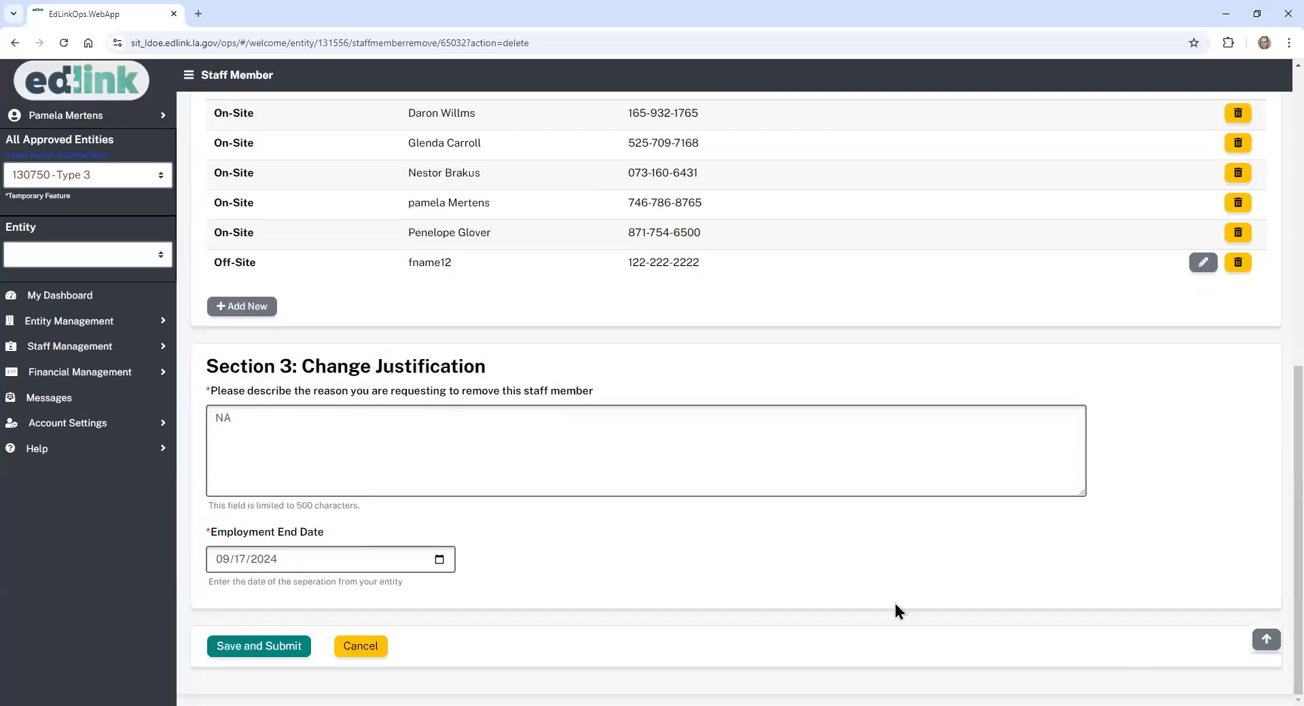
click(269, 650)
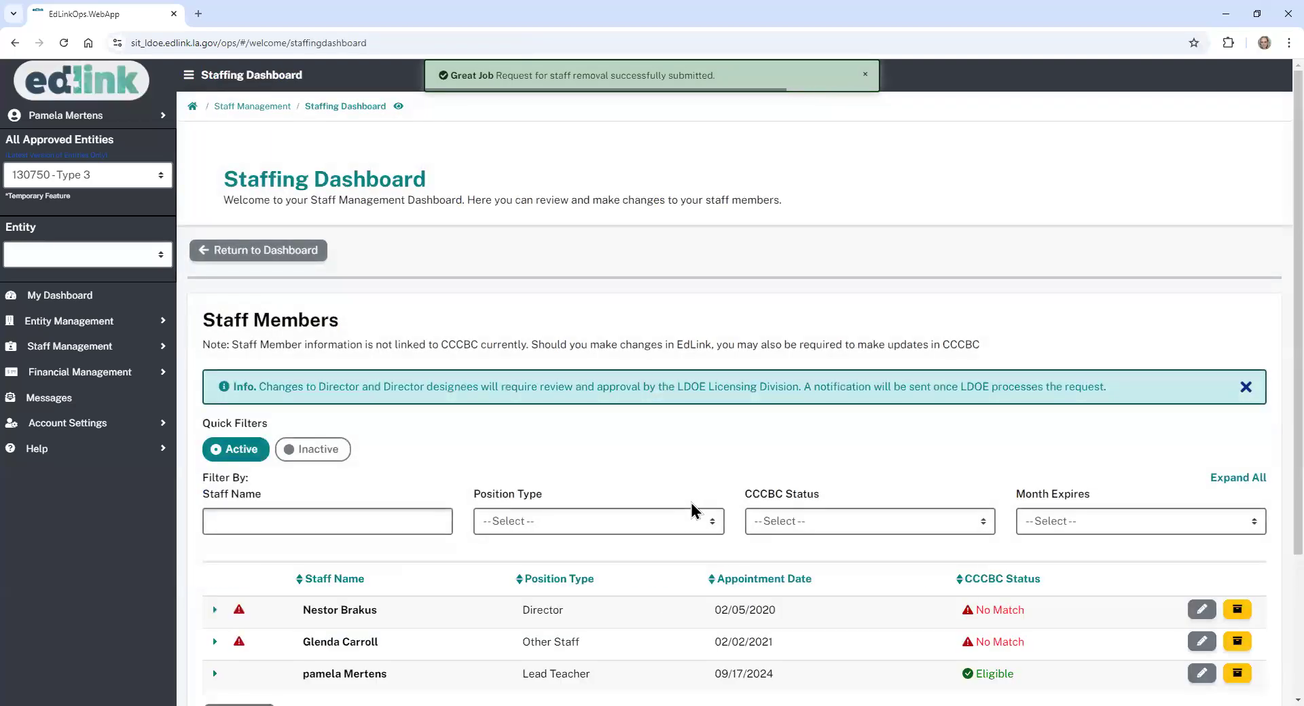
- Archive the last Other Staff row with instructions accepted, reason NA, end date 09/17/2024, and submit
scroll(1299, 348, down, 3)
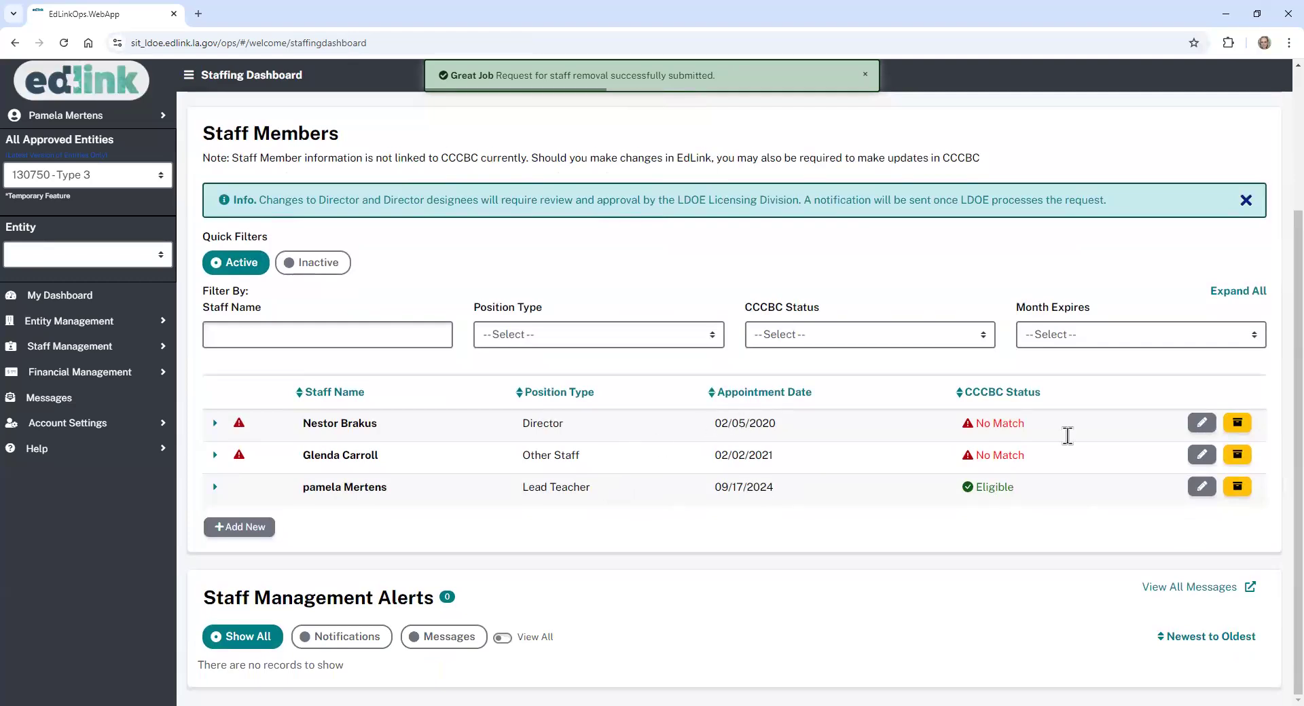
click(1238, 456)
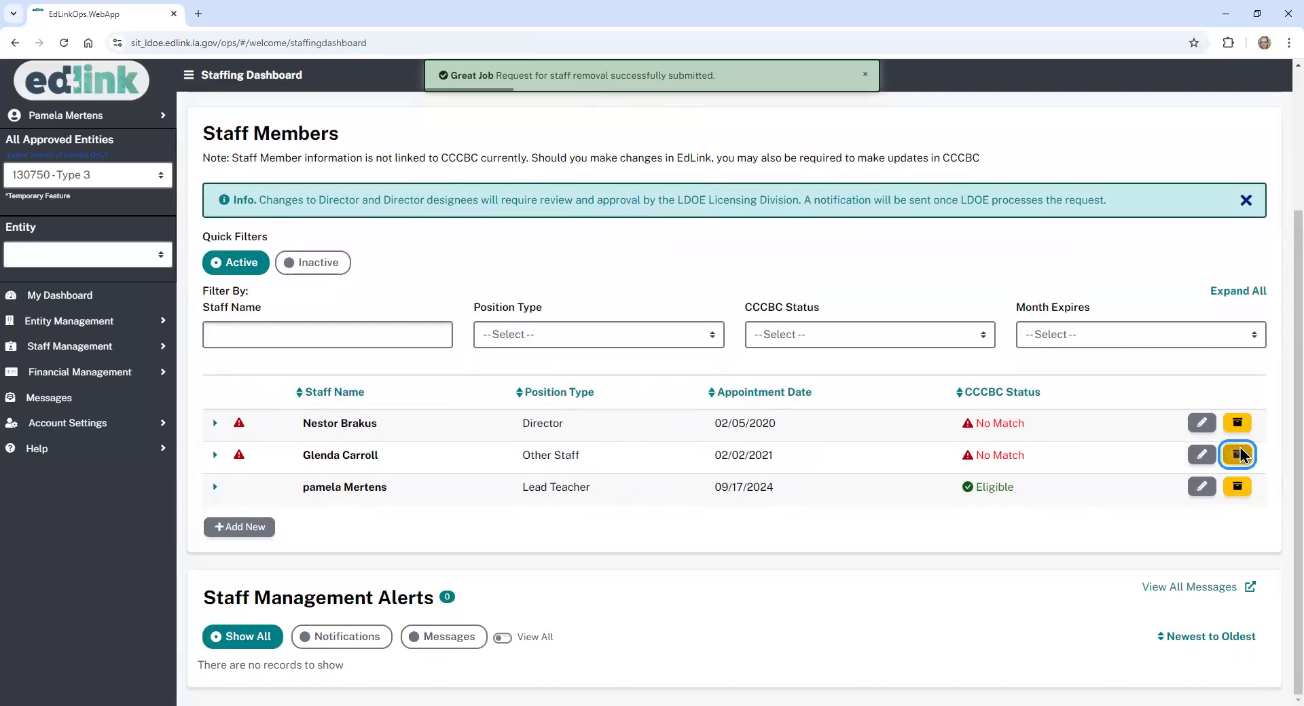
click(212, 514)
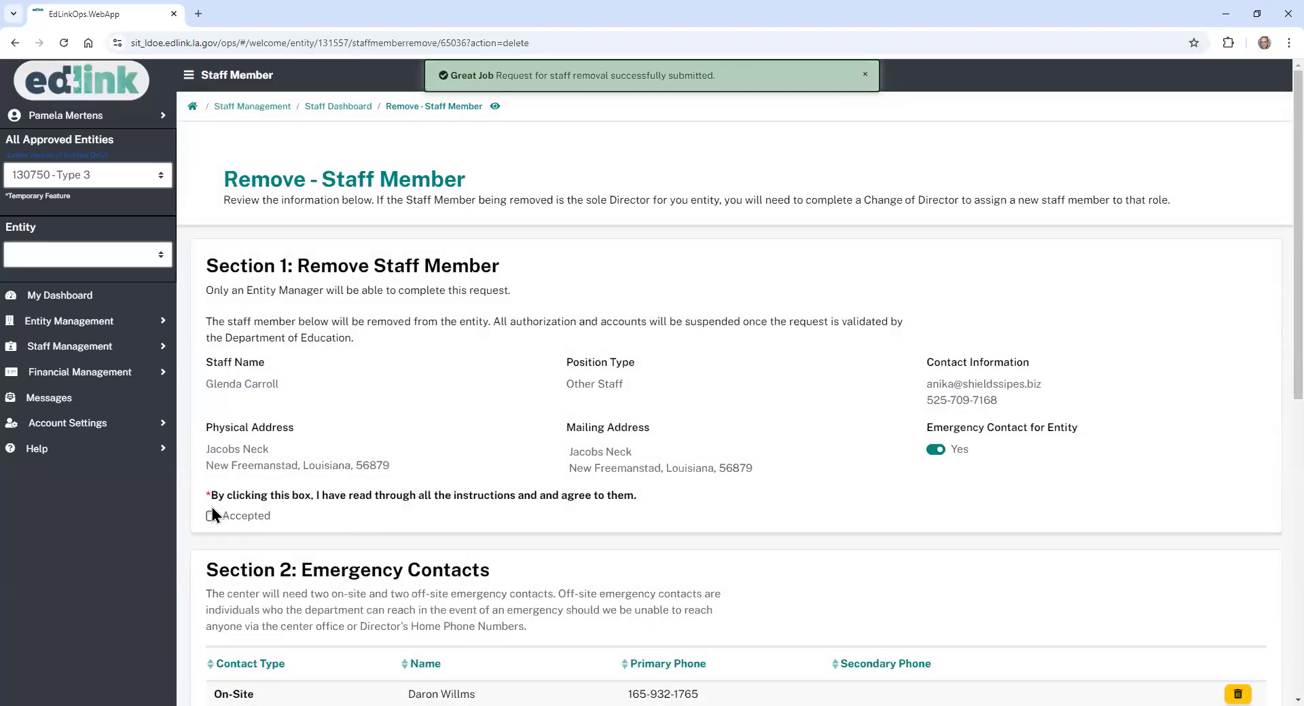
scroll(1273, 328, down, 7)
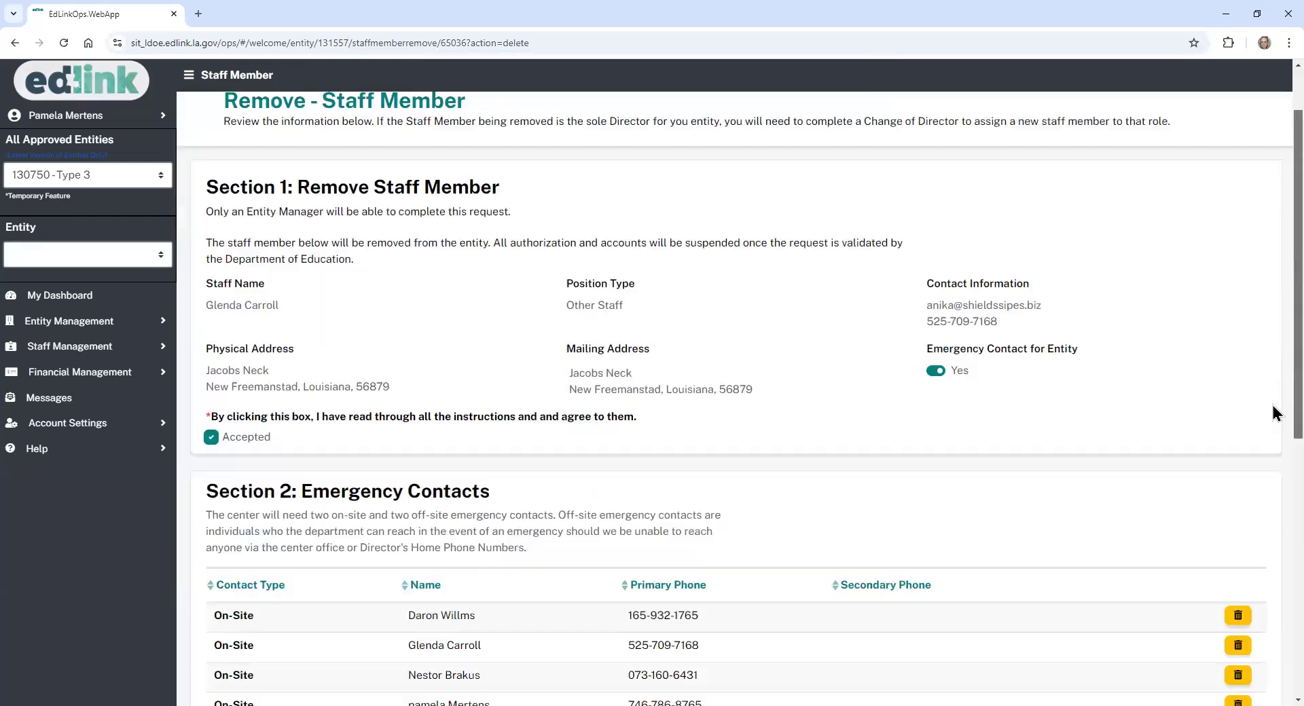
click(622, 547)
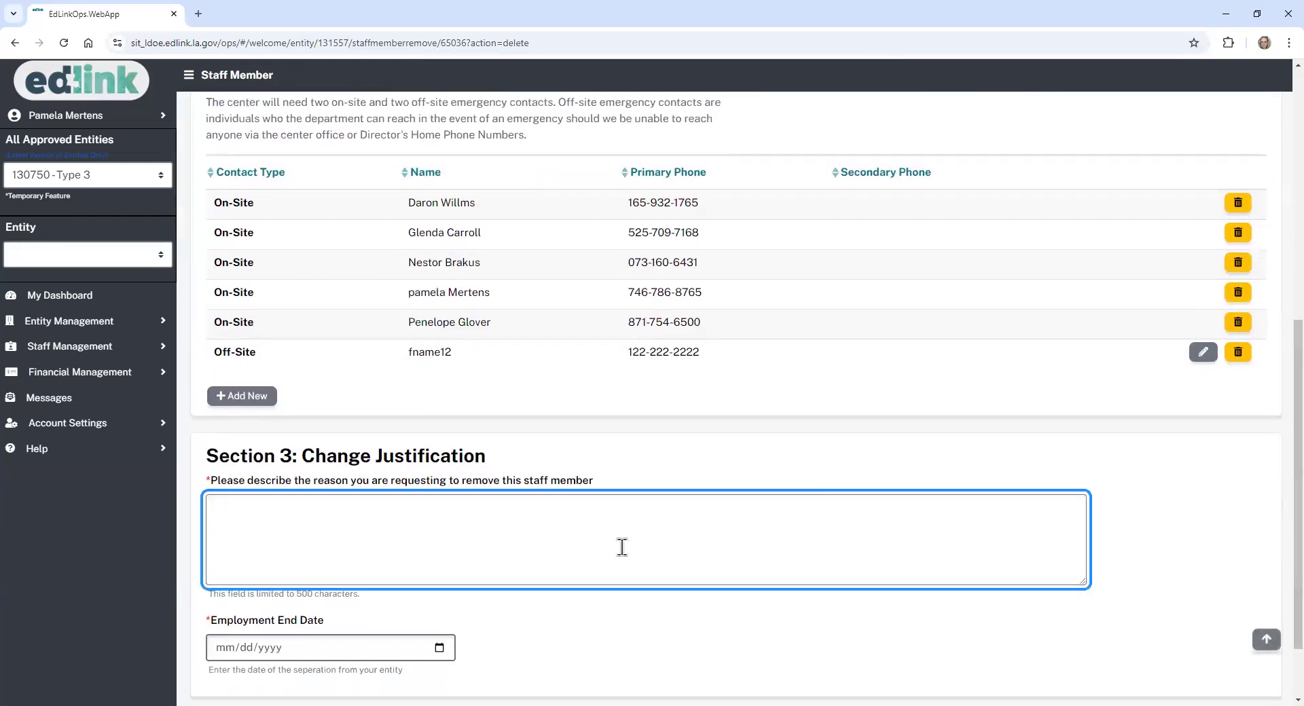
click(441, 649)
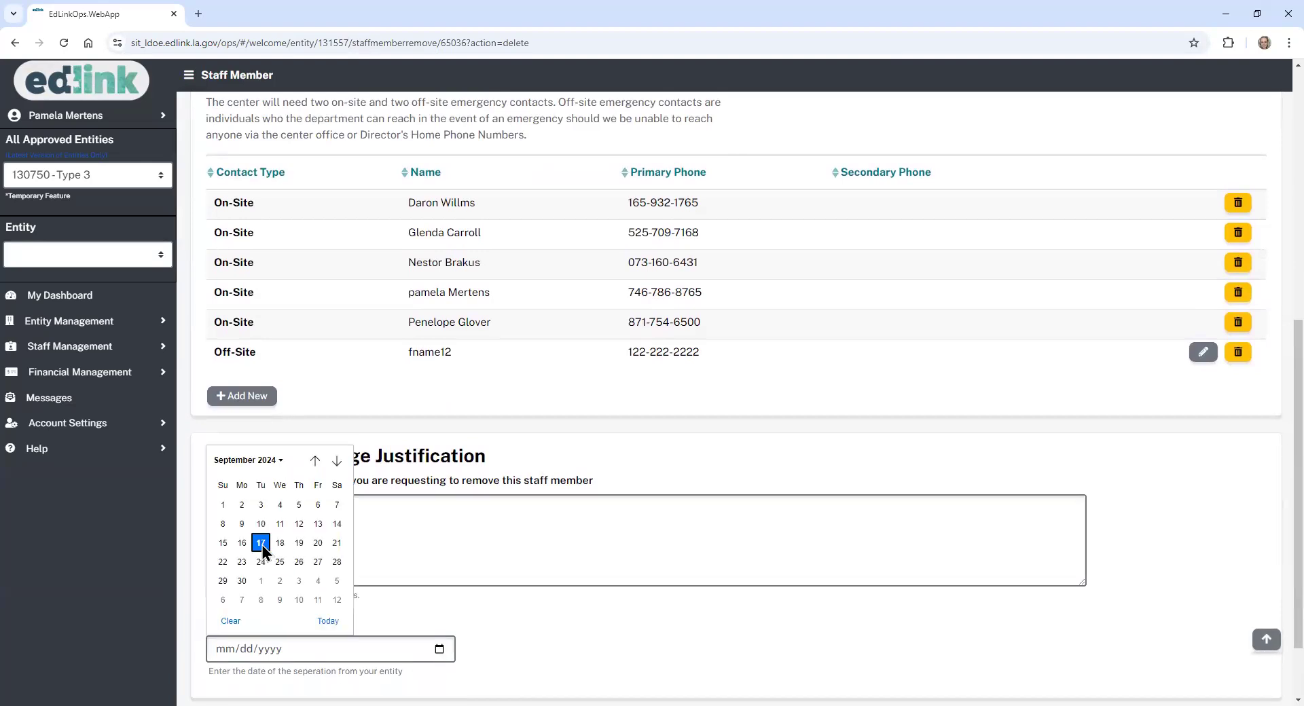
click(290, 540)
scroll(1272, 562, down, 1)
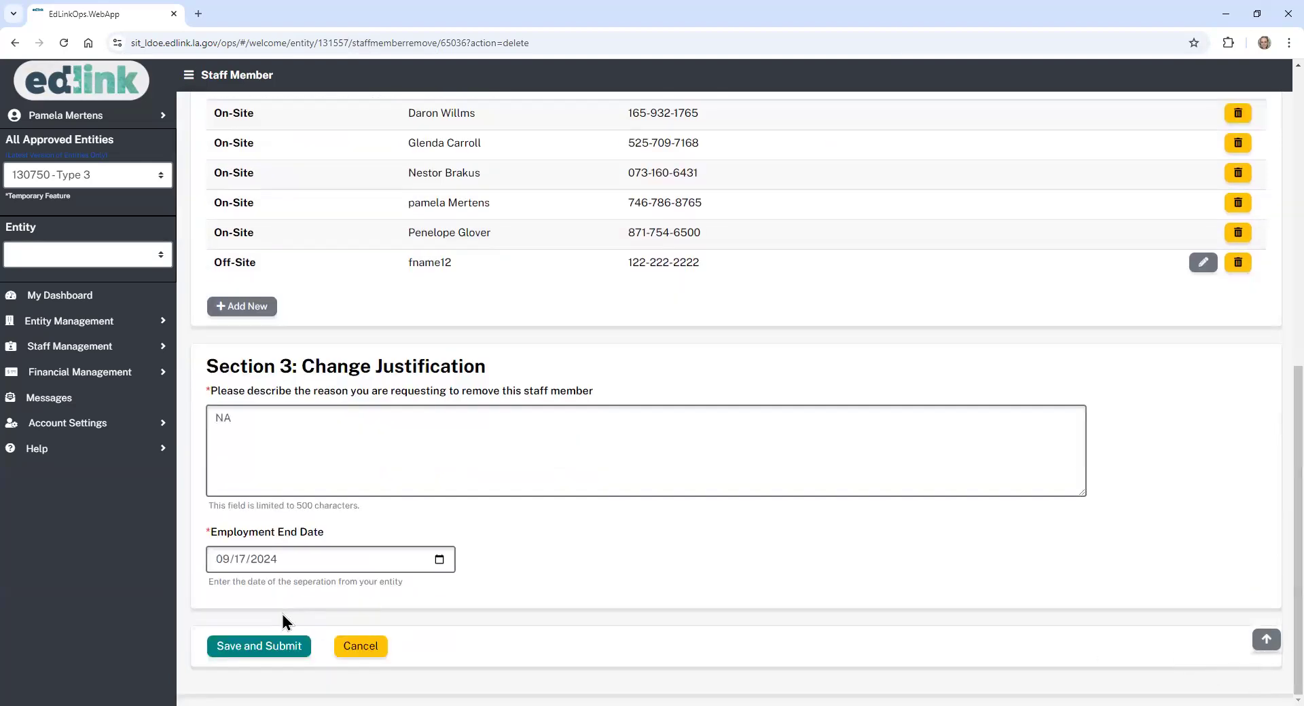
click(239, 647)
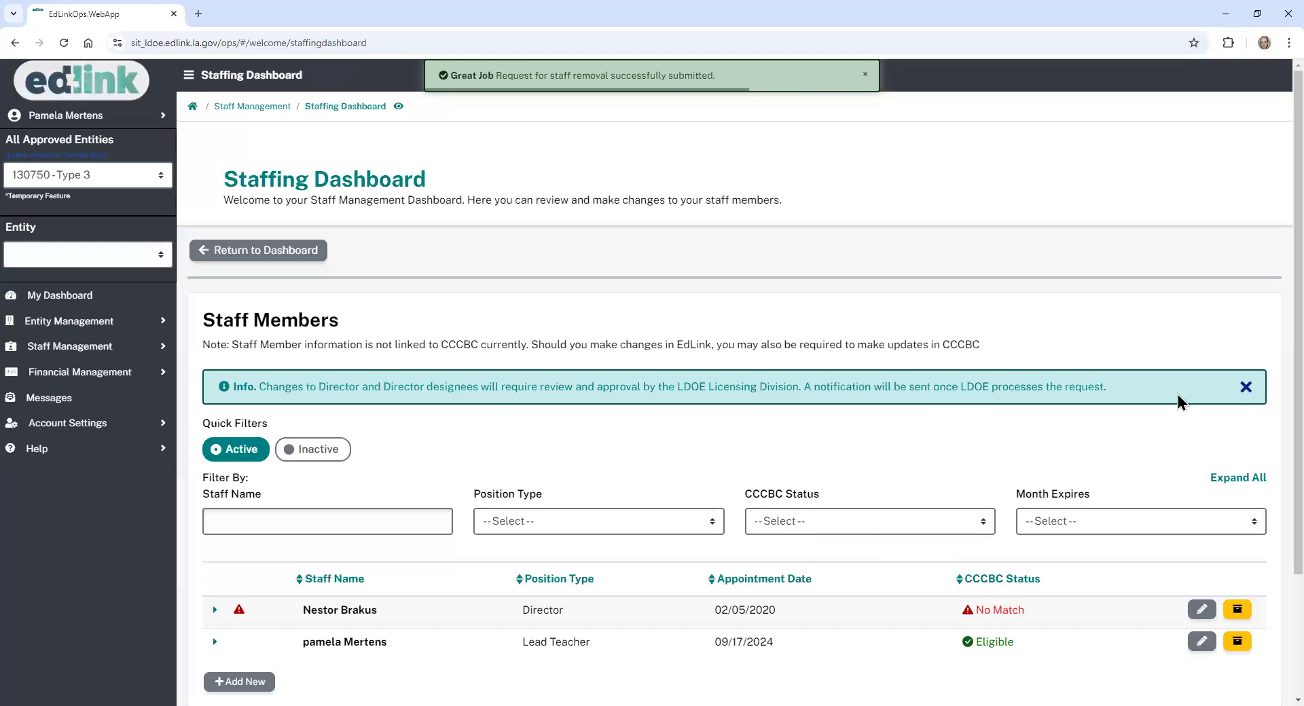
- Change the Lead Teacher's position type to Director with 10 years of licensed-center experience
scroll(664, 541, down, 2)
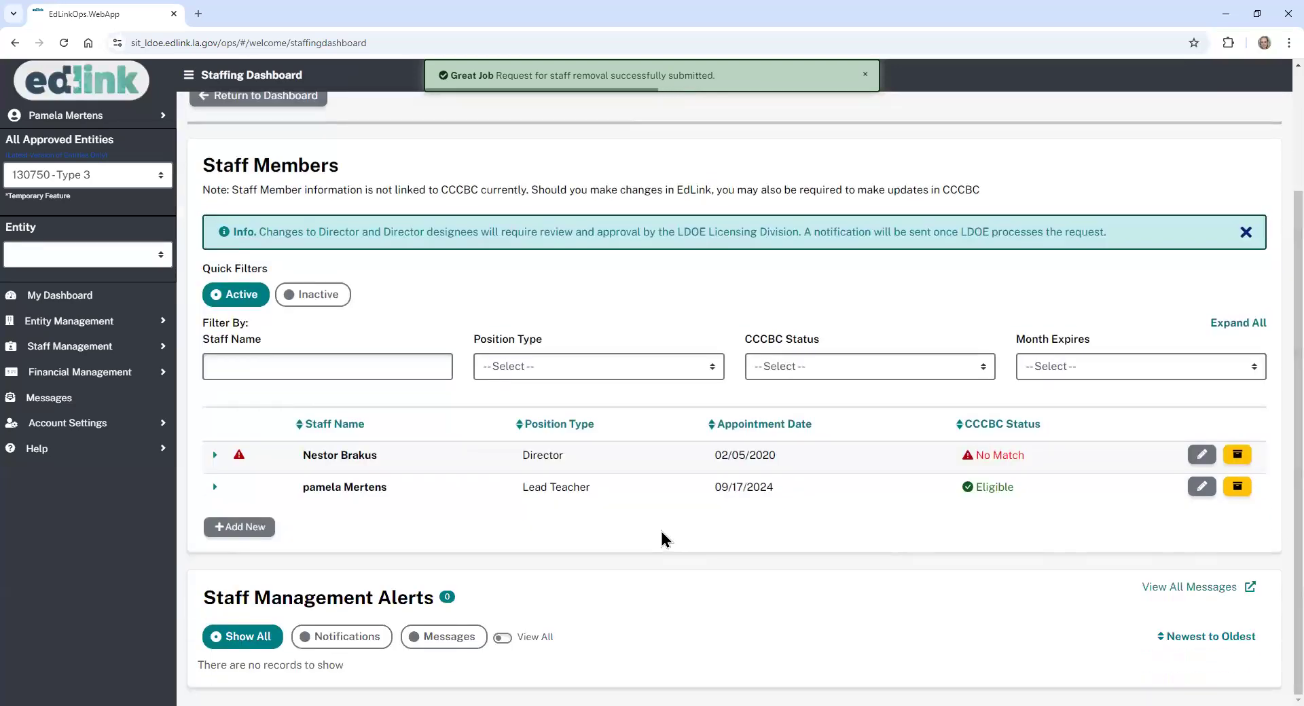
click(1197, 492)
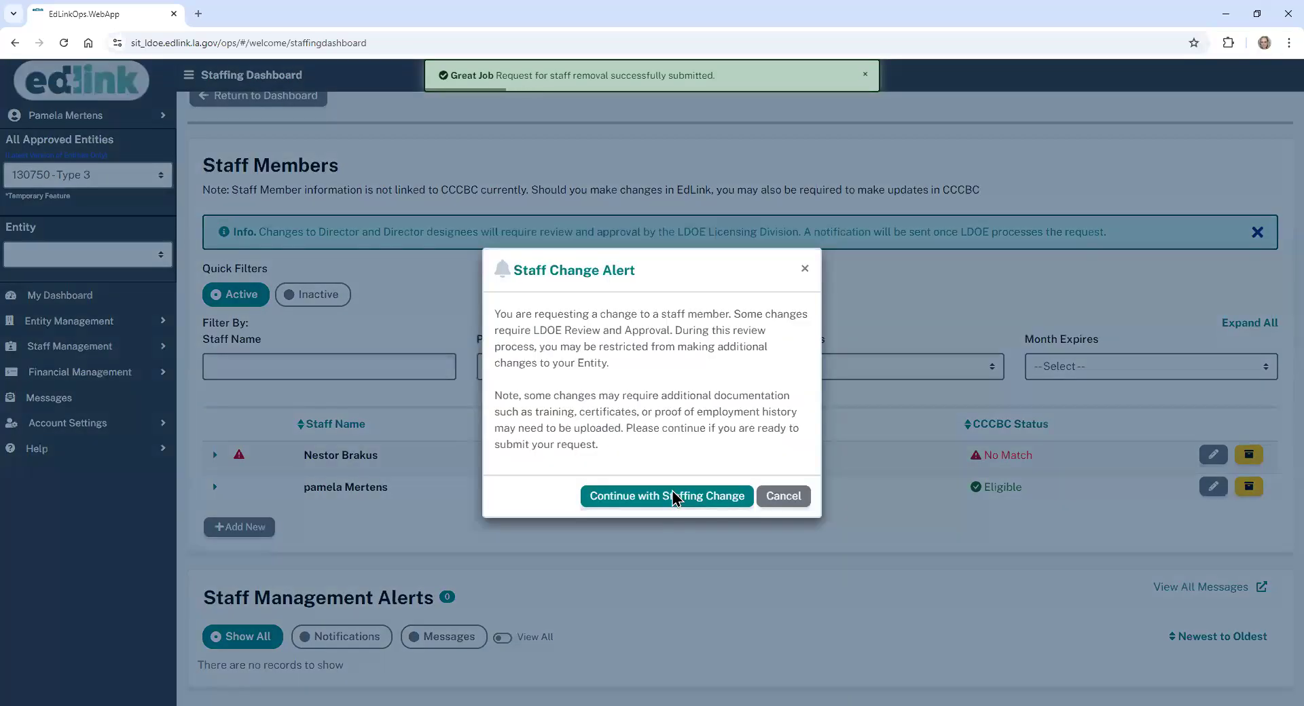
click(675, 497)
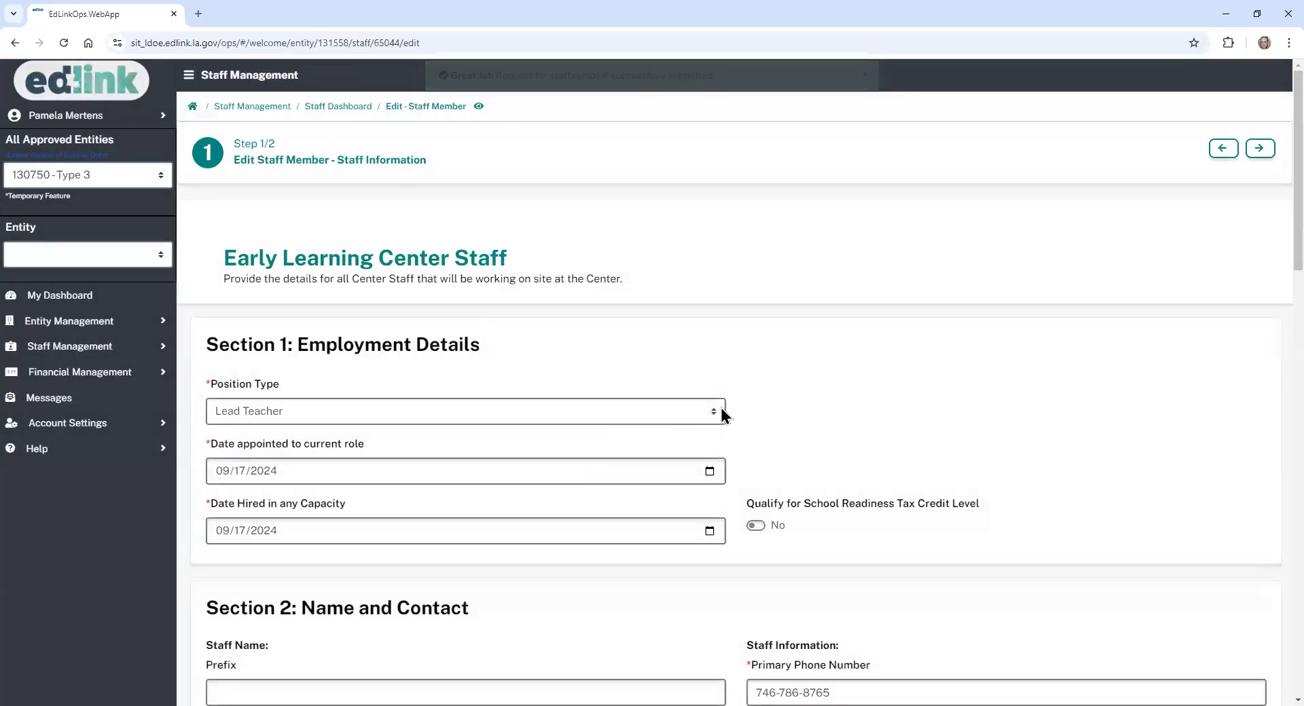
click(716, 413)
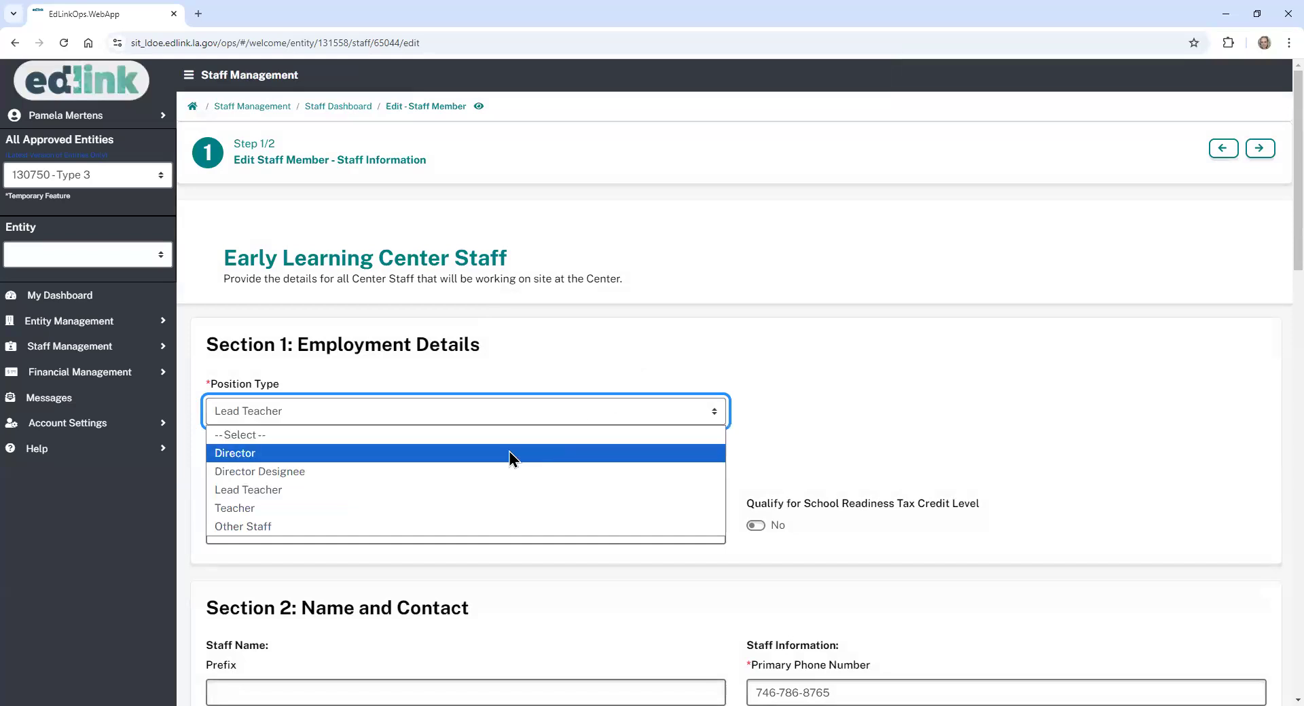
click(509, 453)
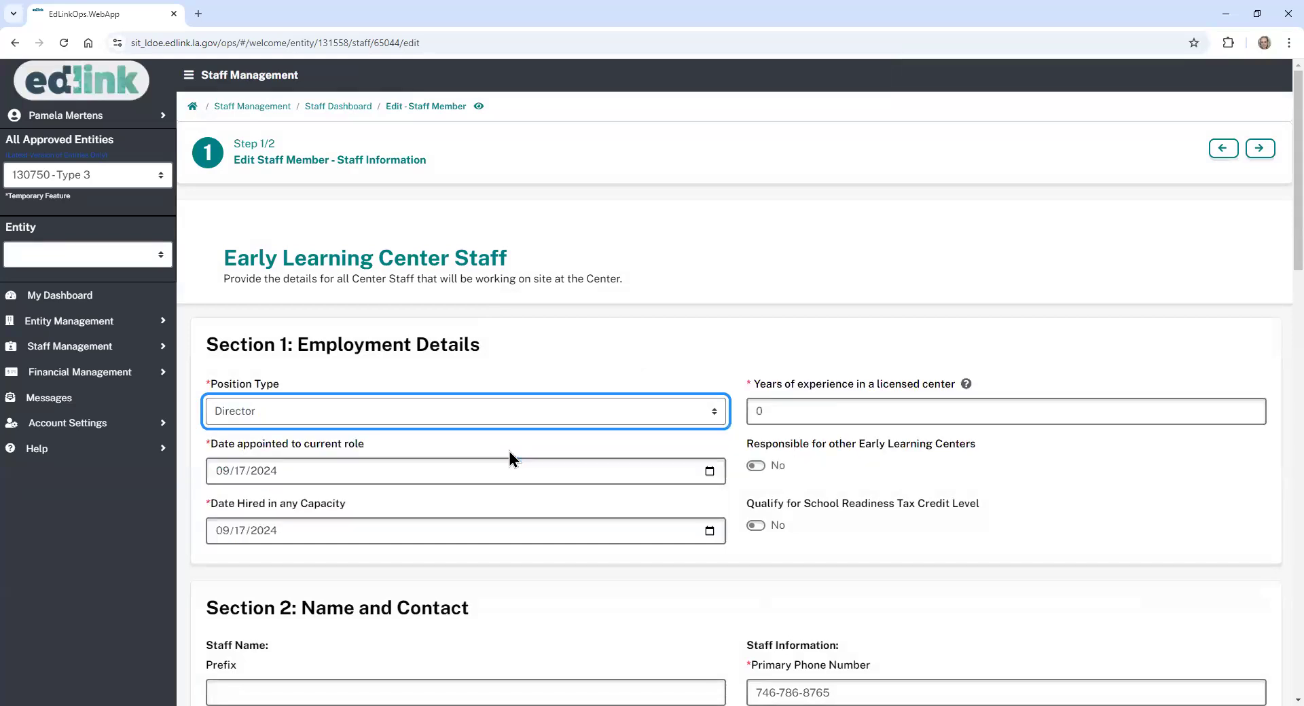
click(775, 406)
text(10)
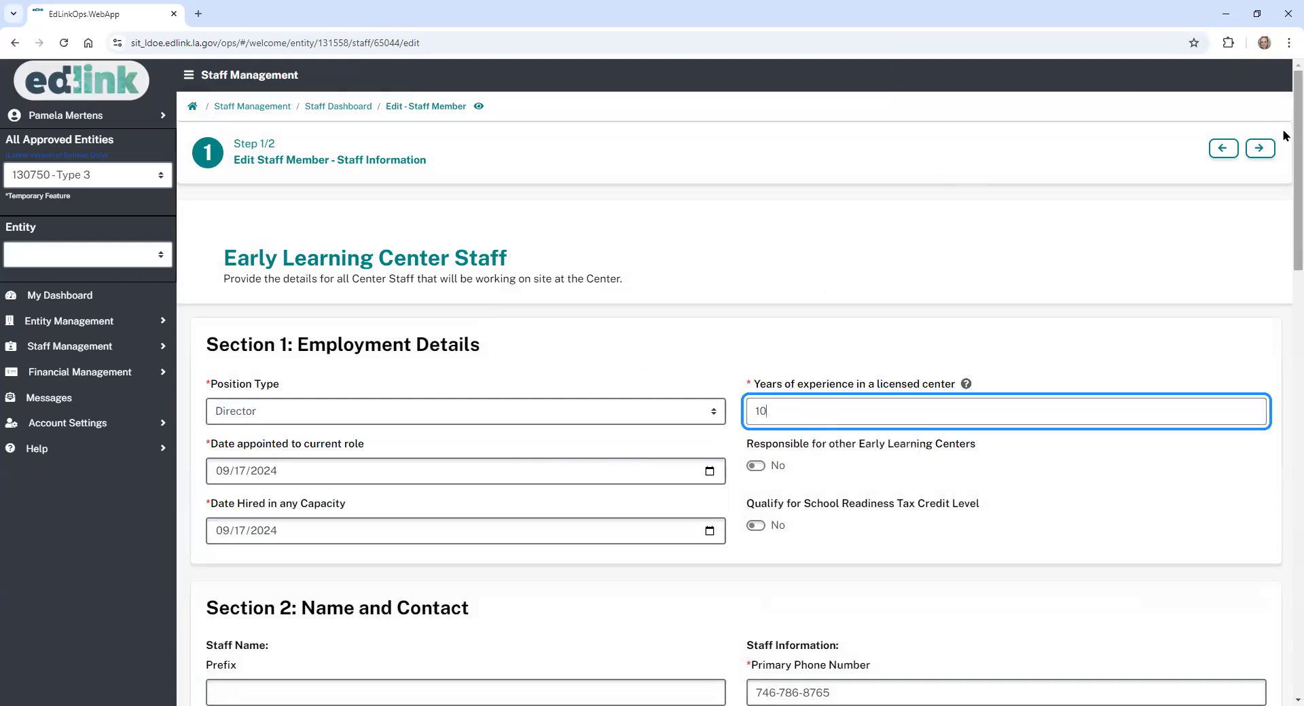
- Refresh the CCCBC background check status and save to continue to step 2
scroll(1284, 141, down, 3)
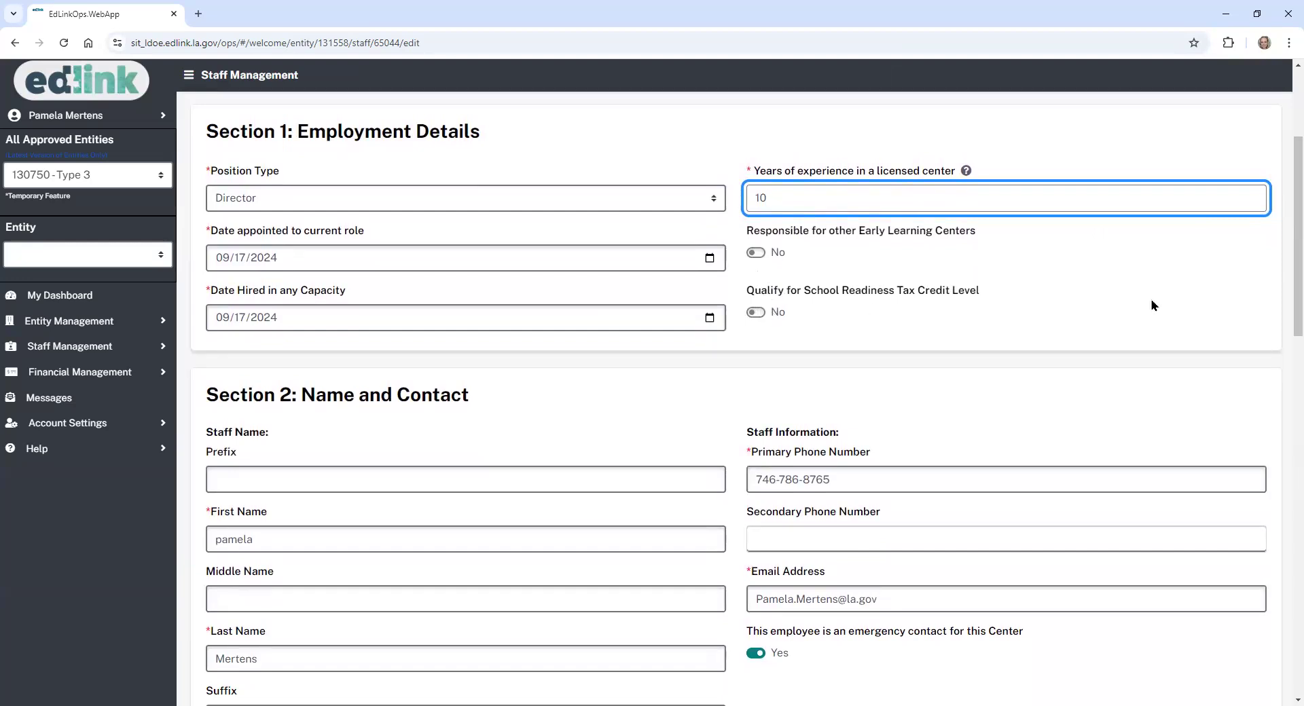
scroll(1286, 258, down, 2)
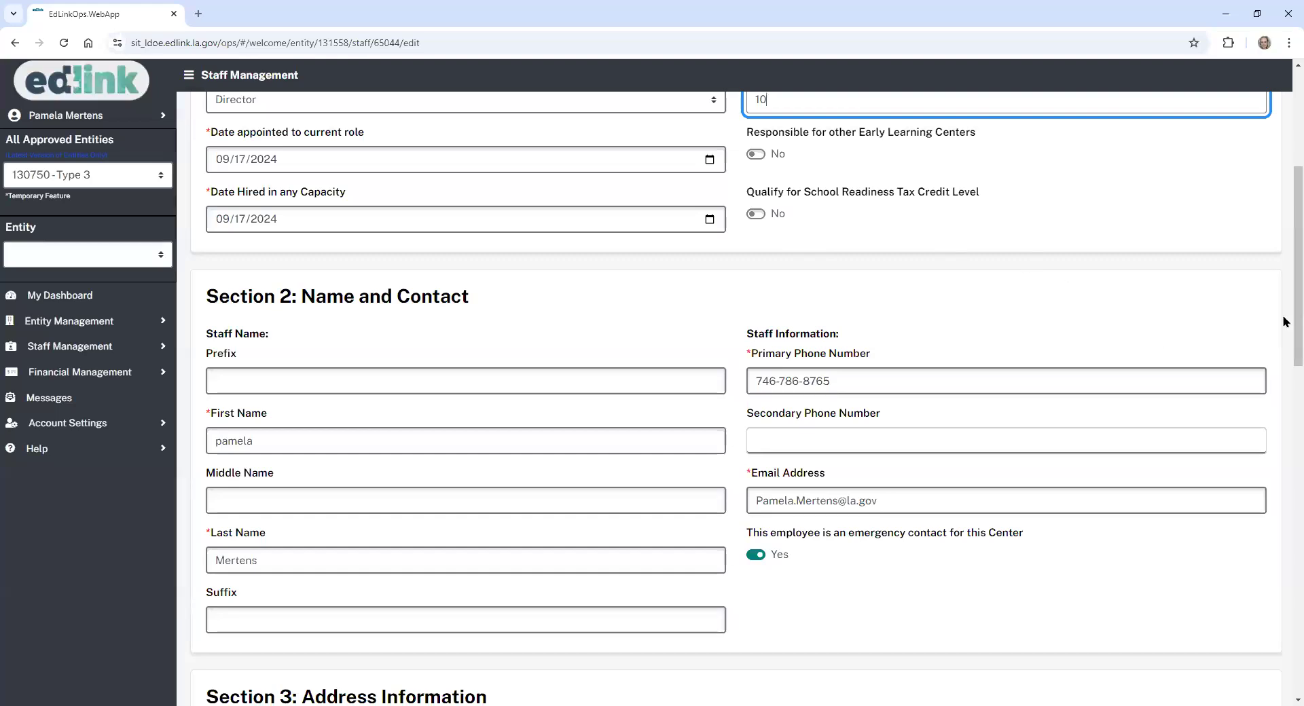
scroll(1286, 321, down, 5)
scroll(747, 401, down, 6)
scroll(747, 401, down, 5)
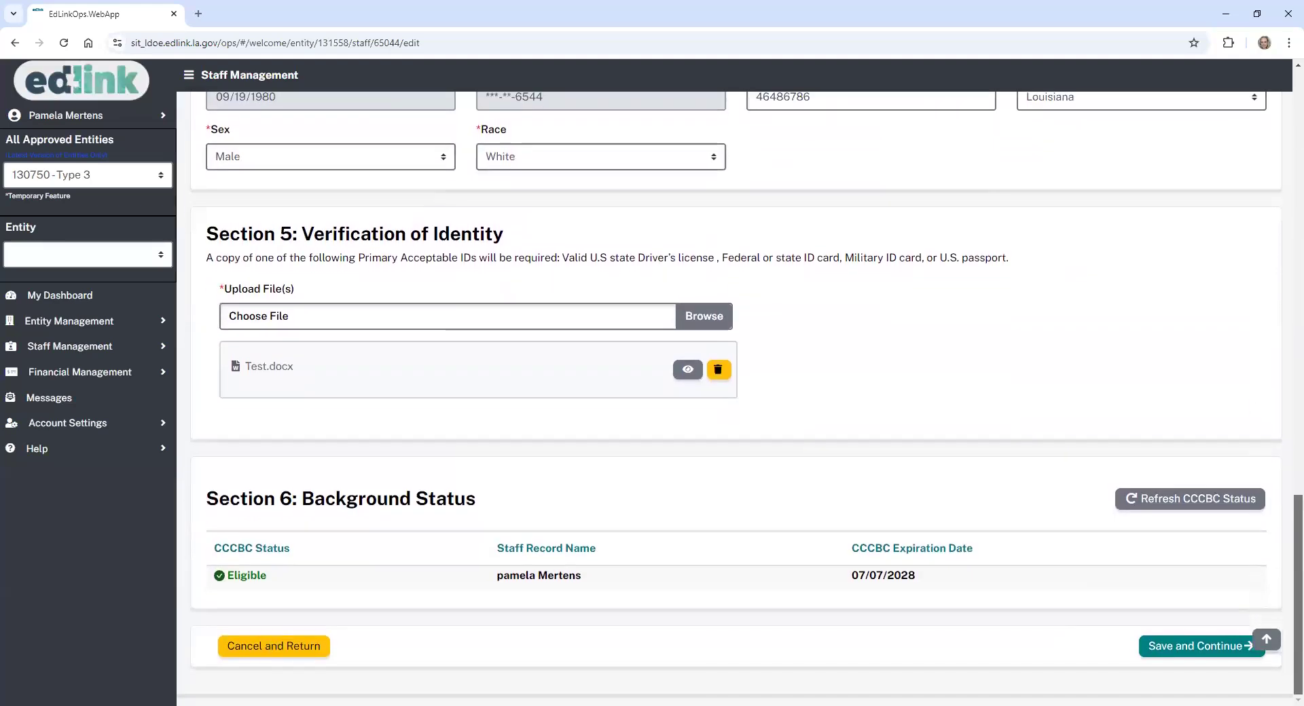
click(1172, 501)
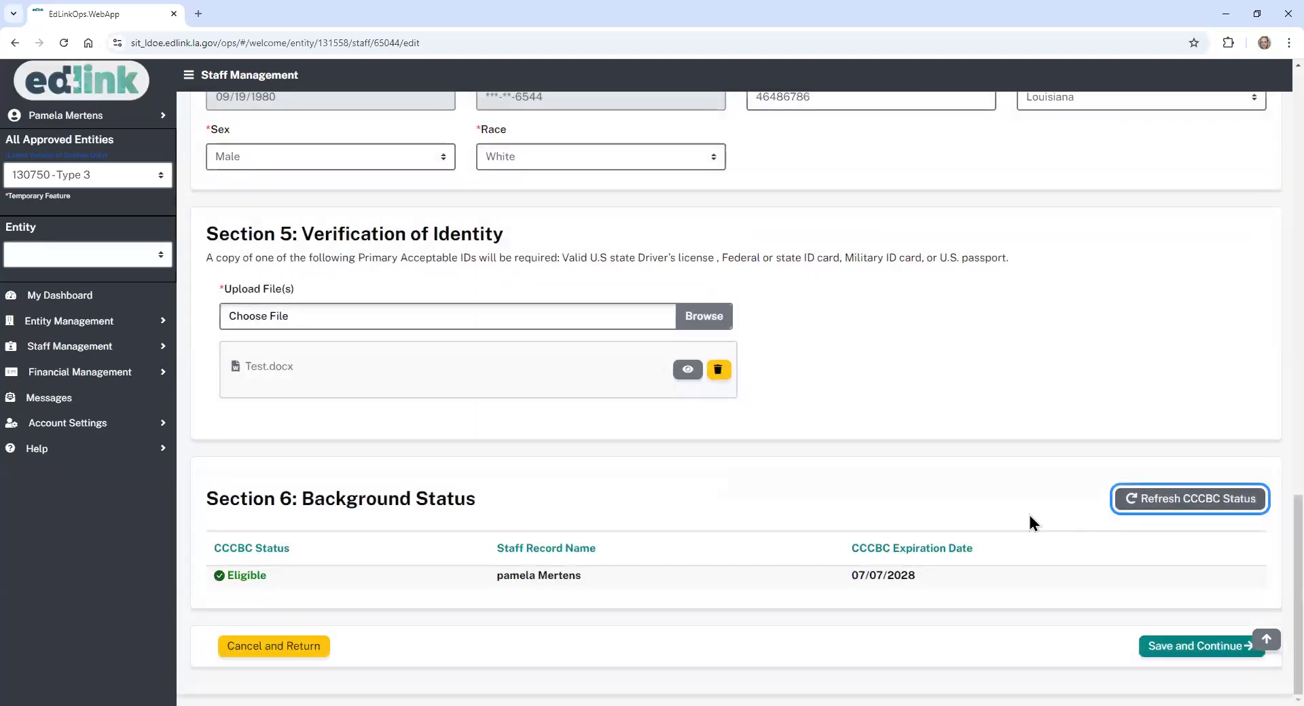
click(1182, 646)
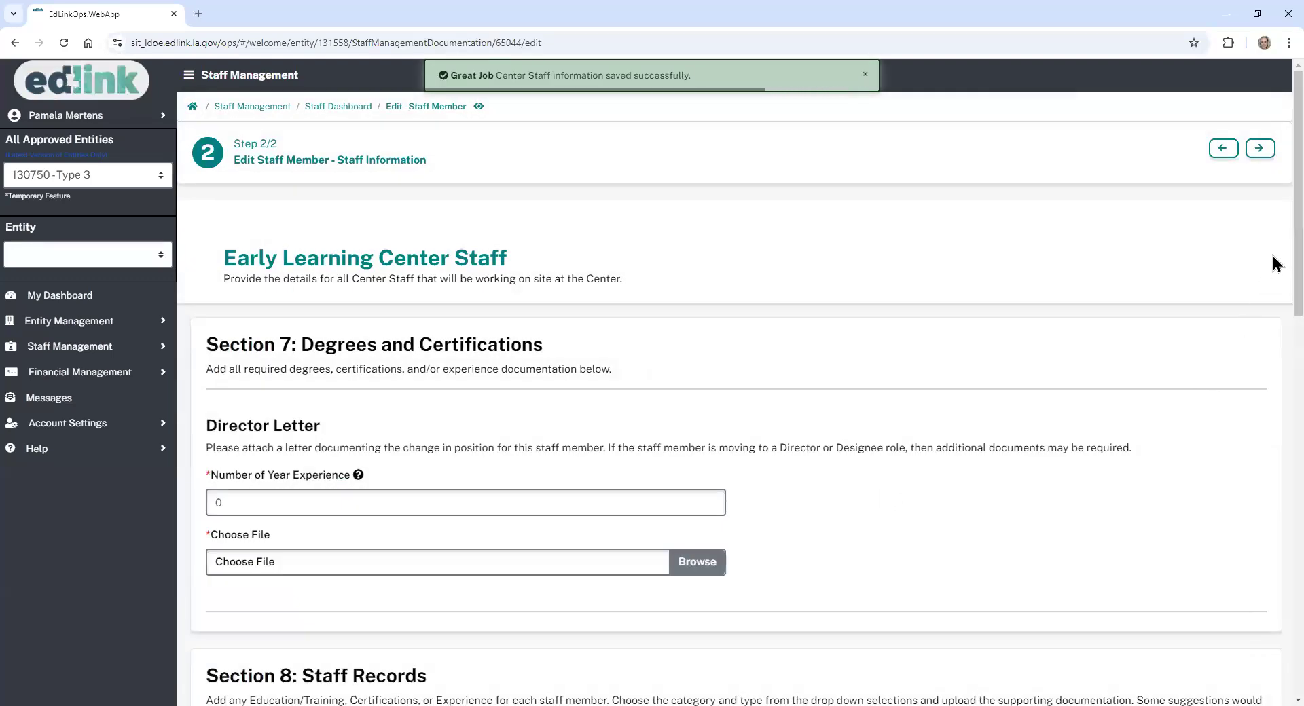
- Set the Director Letter to 10 years of experience and attach Test.docx
scroll(1274, 276, down, 2)
scroll(1274, 275, down, 2)
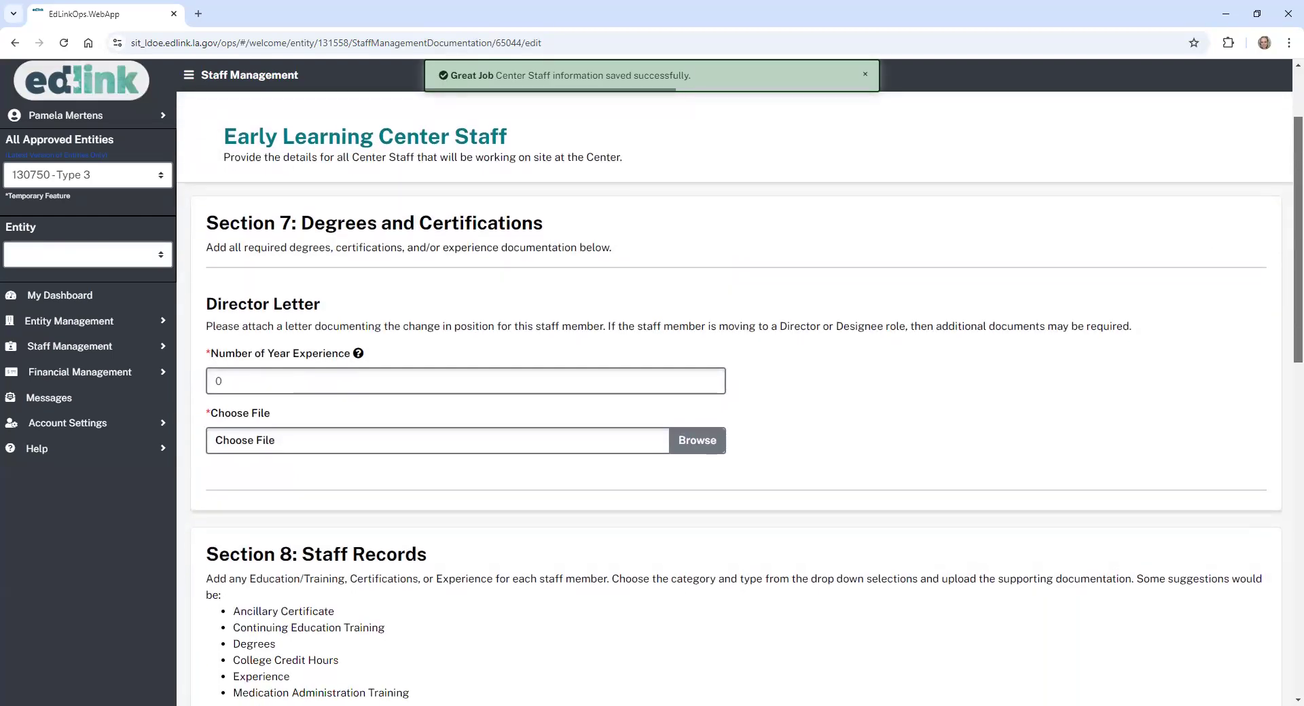
click(250, 385)
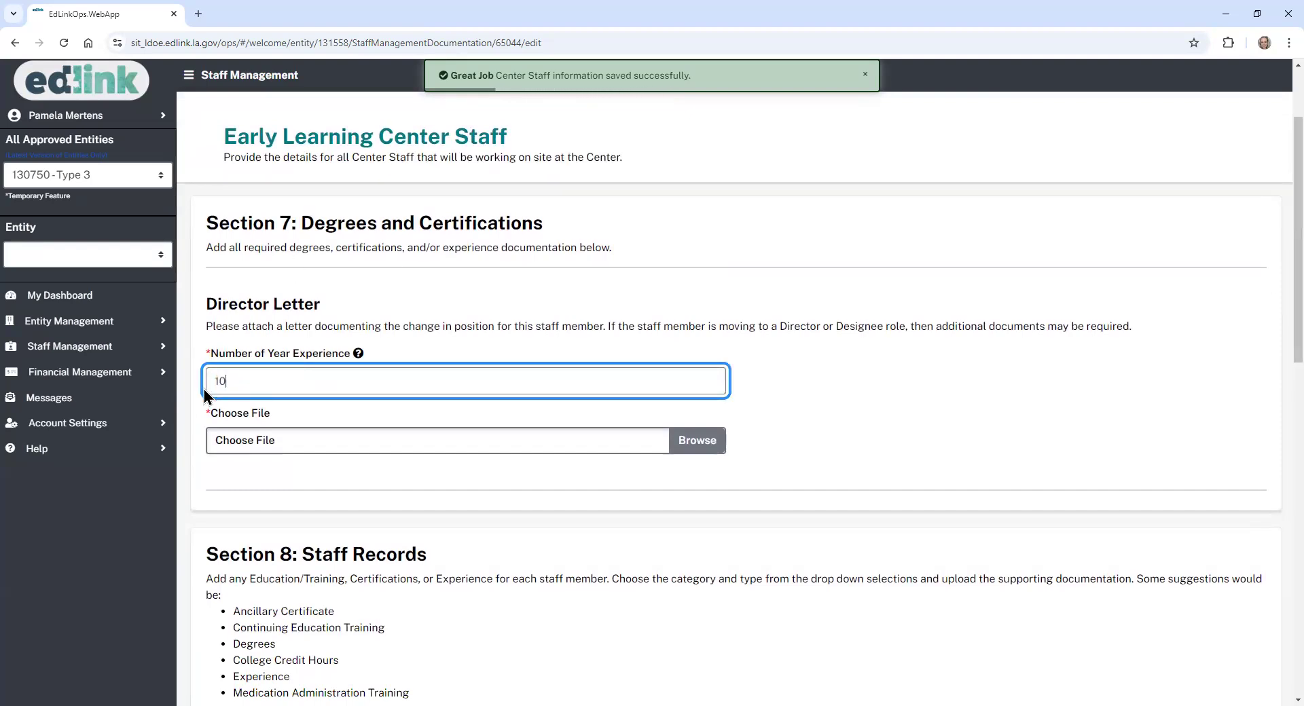
click(698, 441)
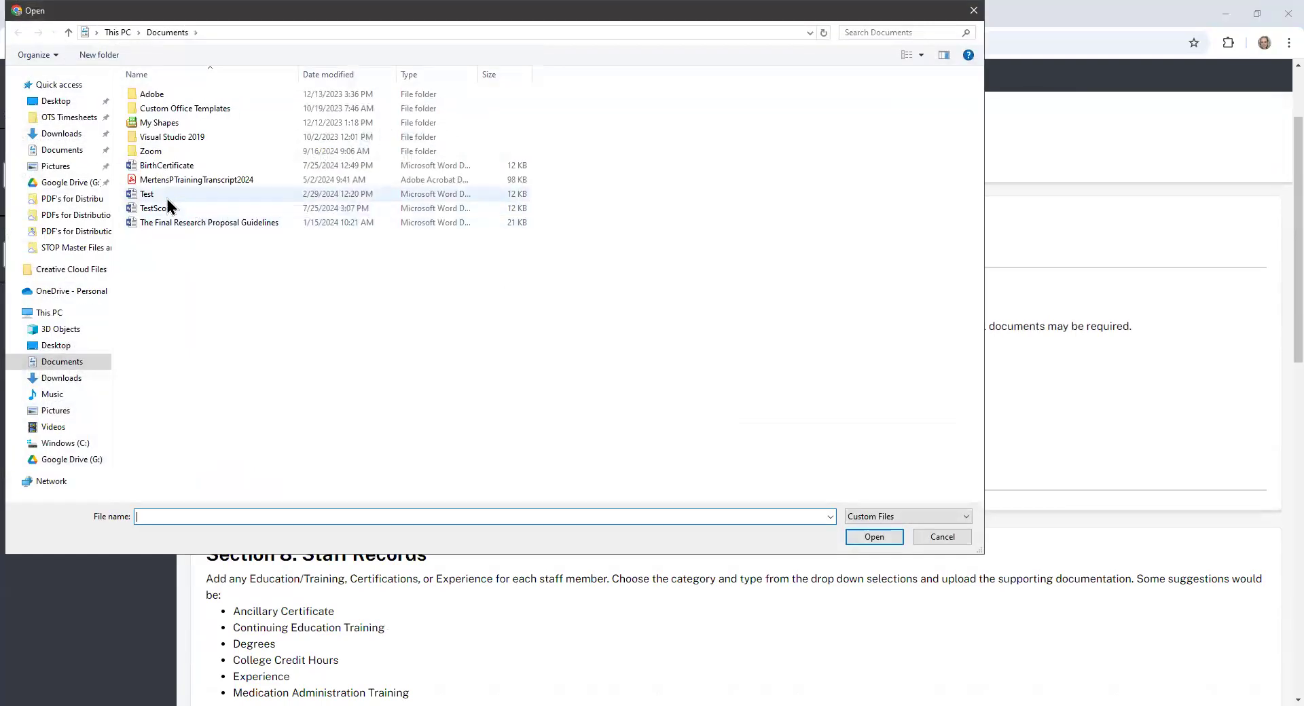
click(168, 197)
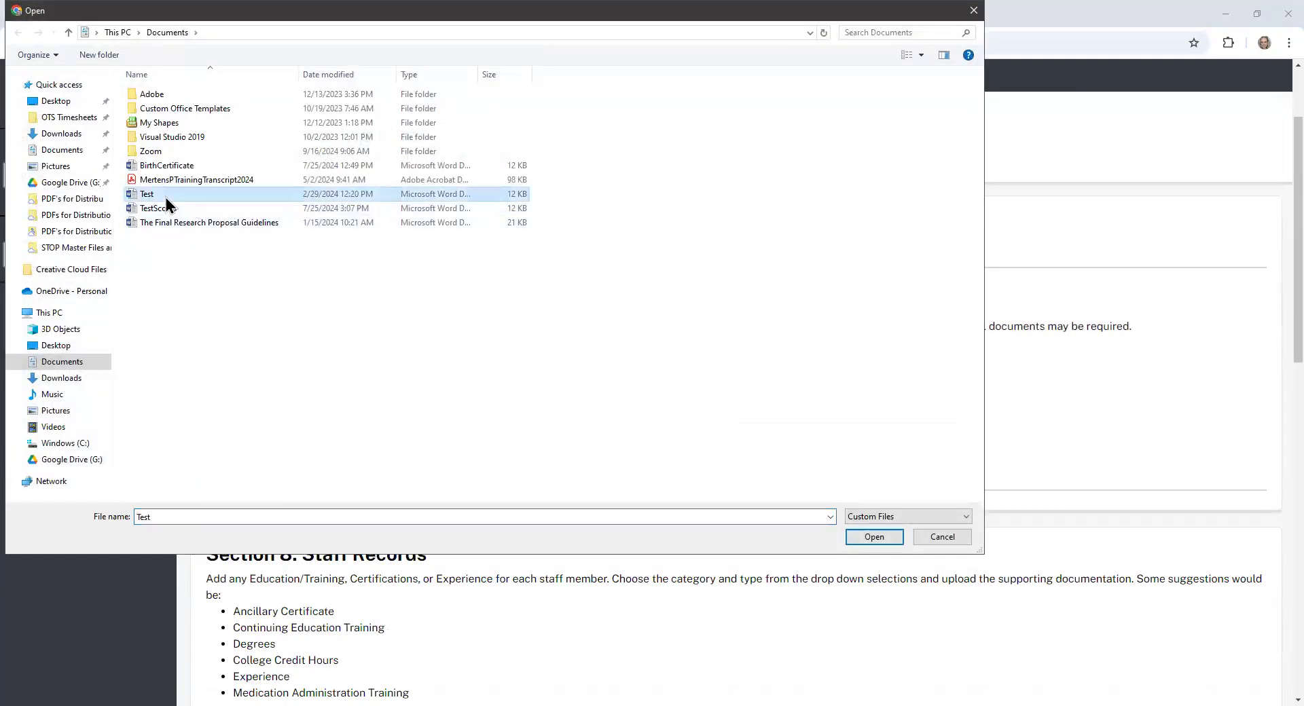
click(864, 540)
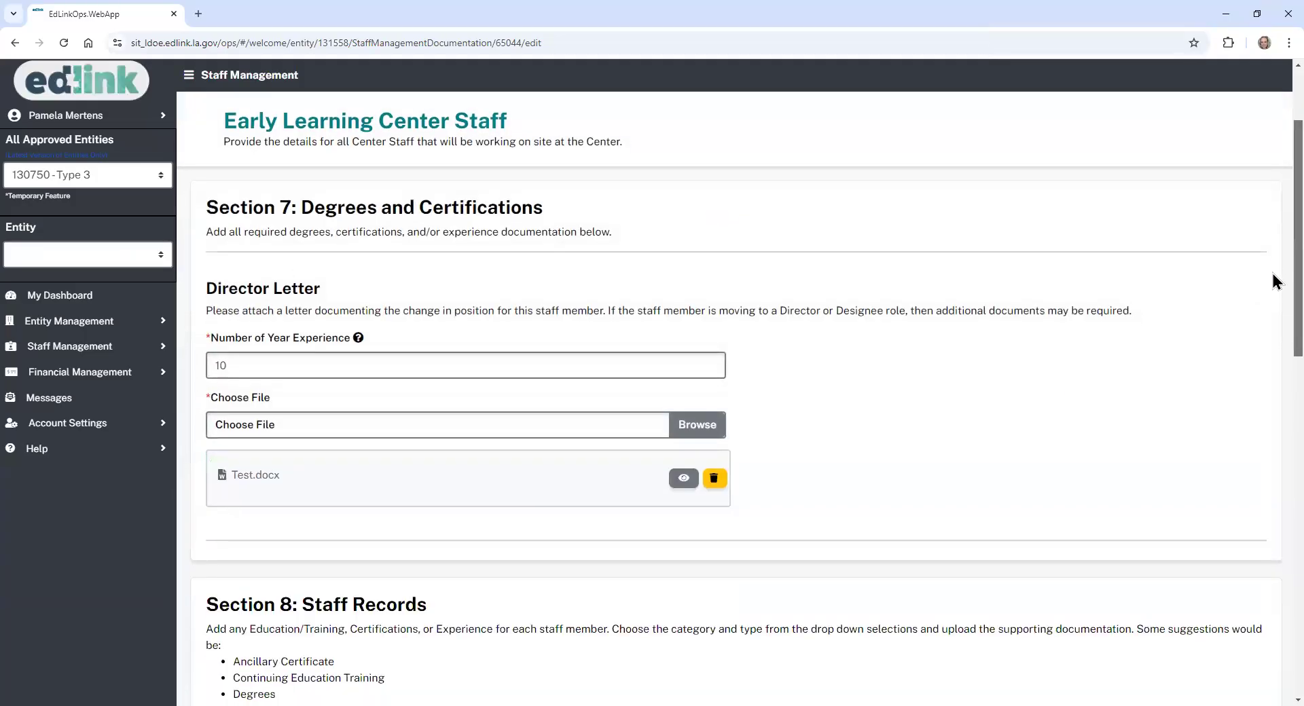
scroll(1275, 282, down, 2)
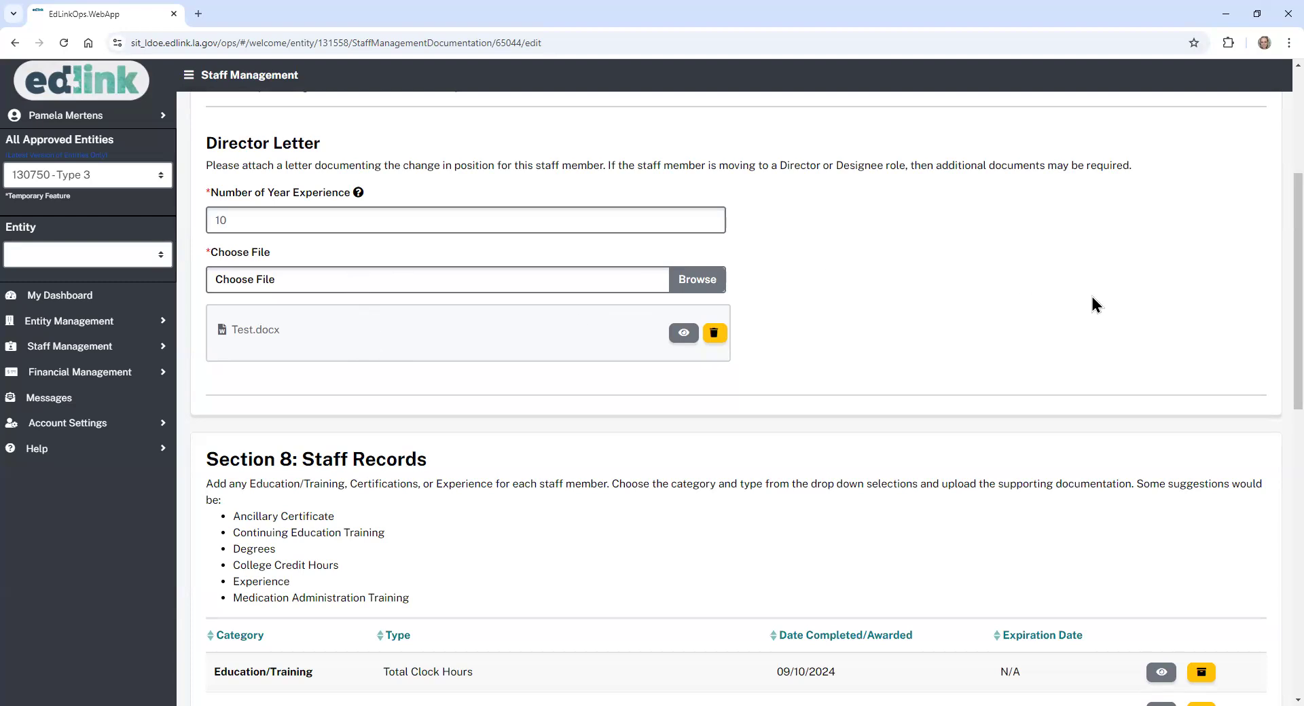
scroll(1273, 265, down, 2)
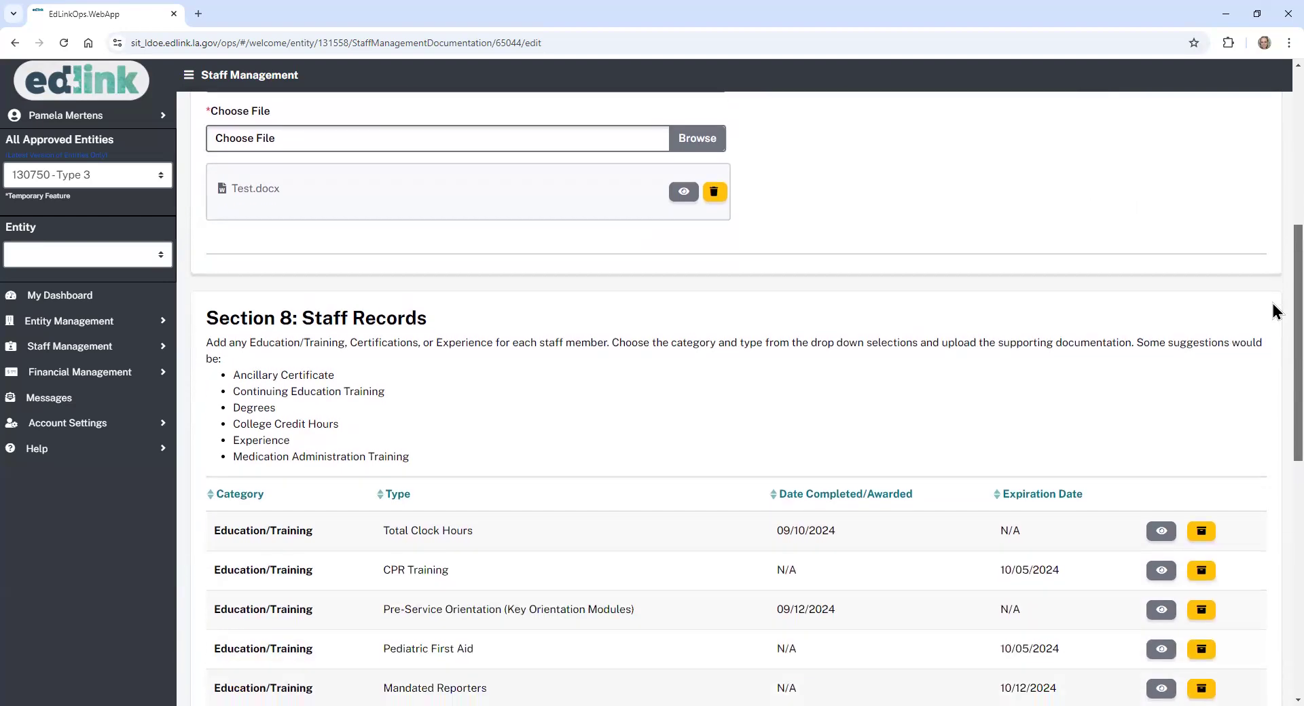
scroll(1274, 312, down, 3)
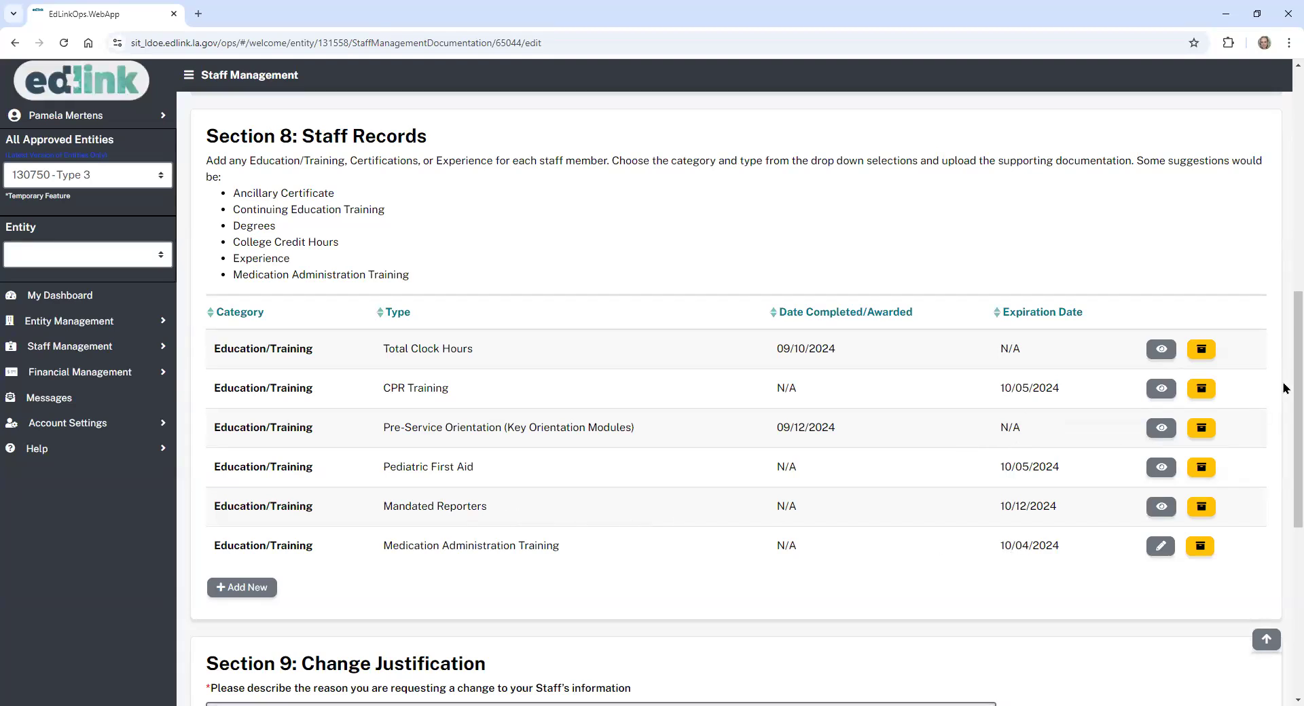
scroll(1284, 378, up, 6)
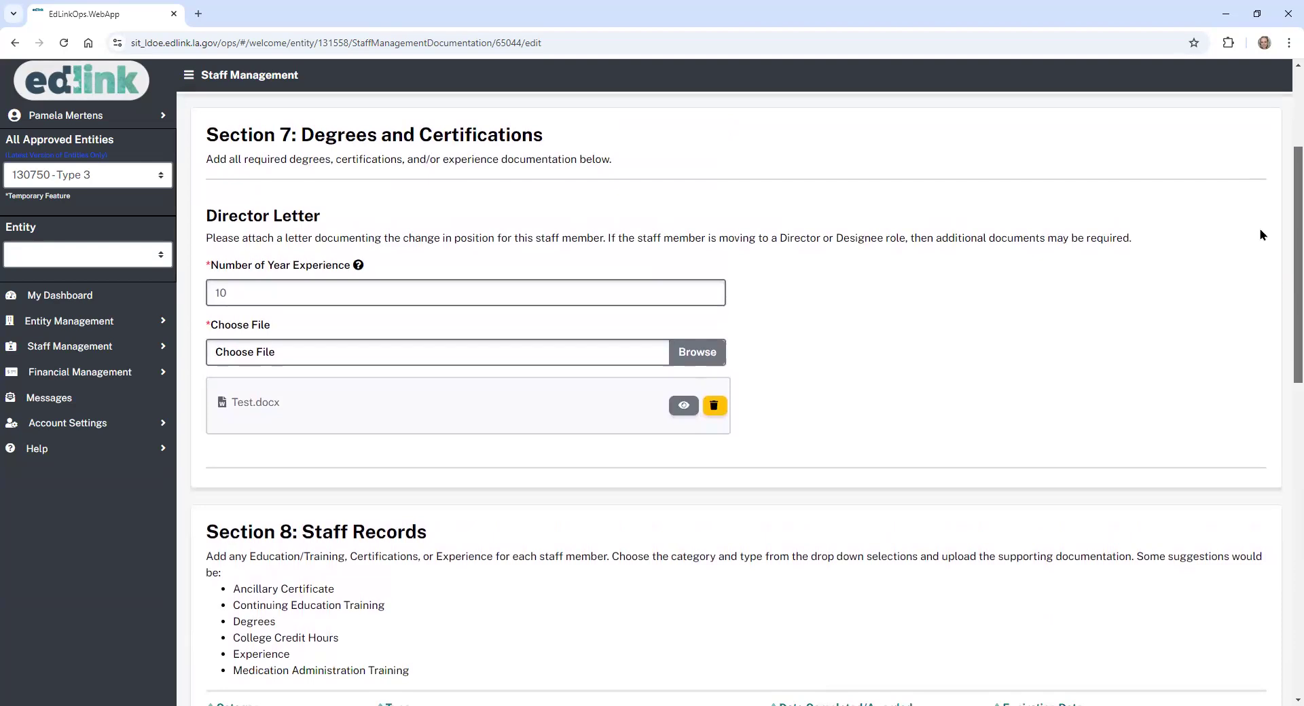
scroll(1263, 241, down, 1)
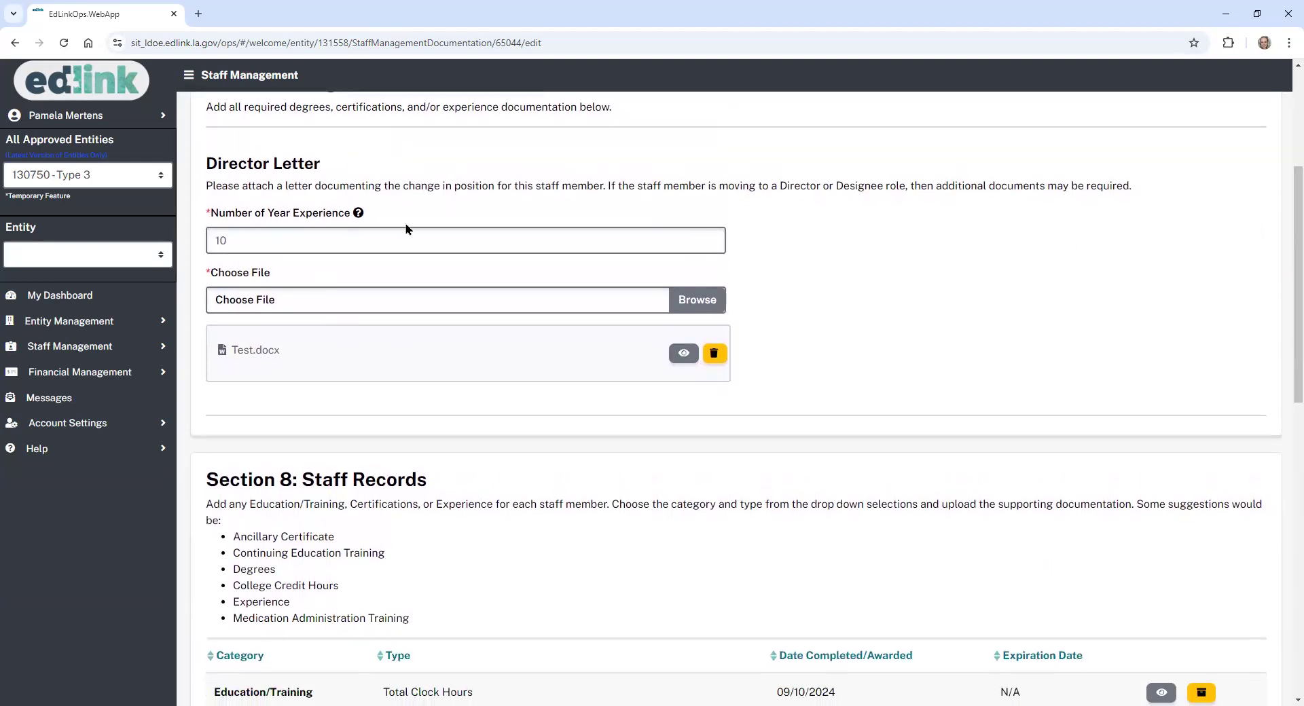
scroll(1276, 258, down, 3)
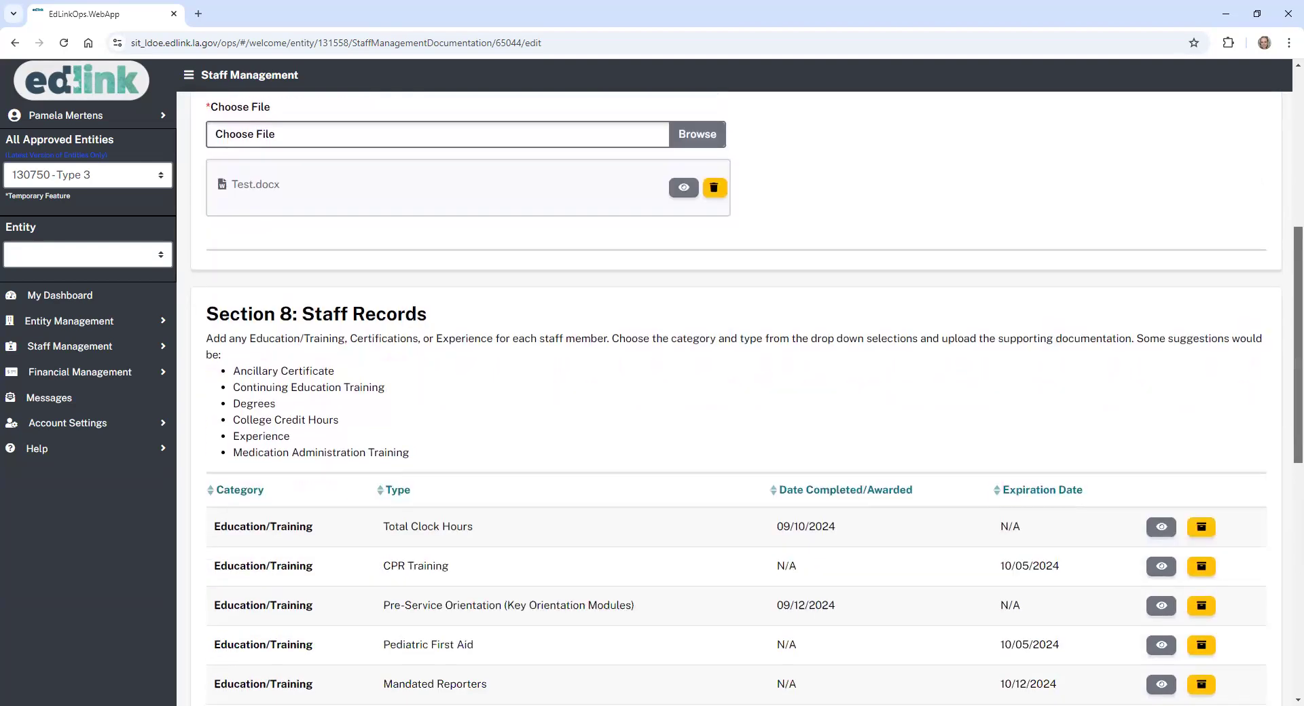
scroll(724, 497, down, 6)
- Enter the justification 'Promoted to Director. Replacing old Director once this application has been approved.'
click(643, 557)
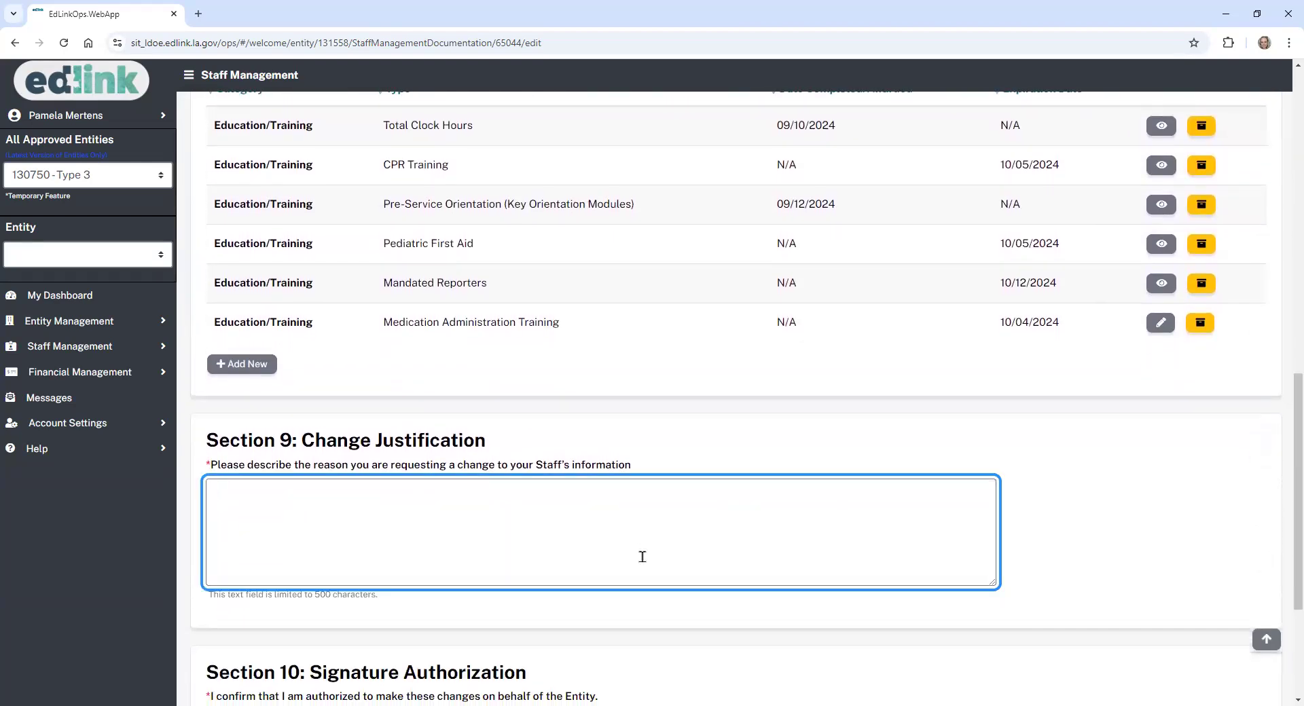
text(Prom)
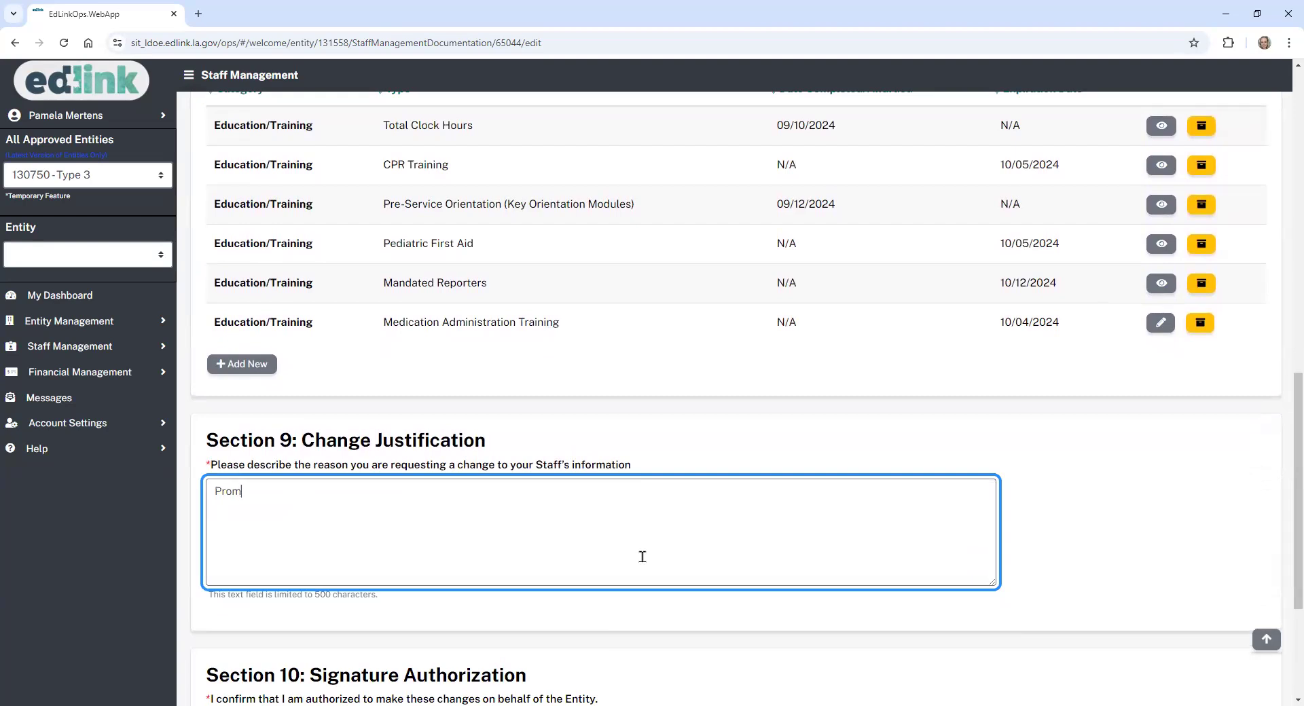
text(oted to Director. Replacing old dDirector once this application has been approved.)
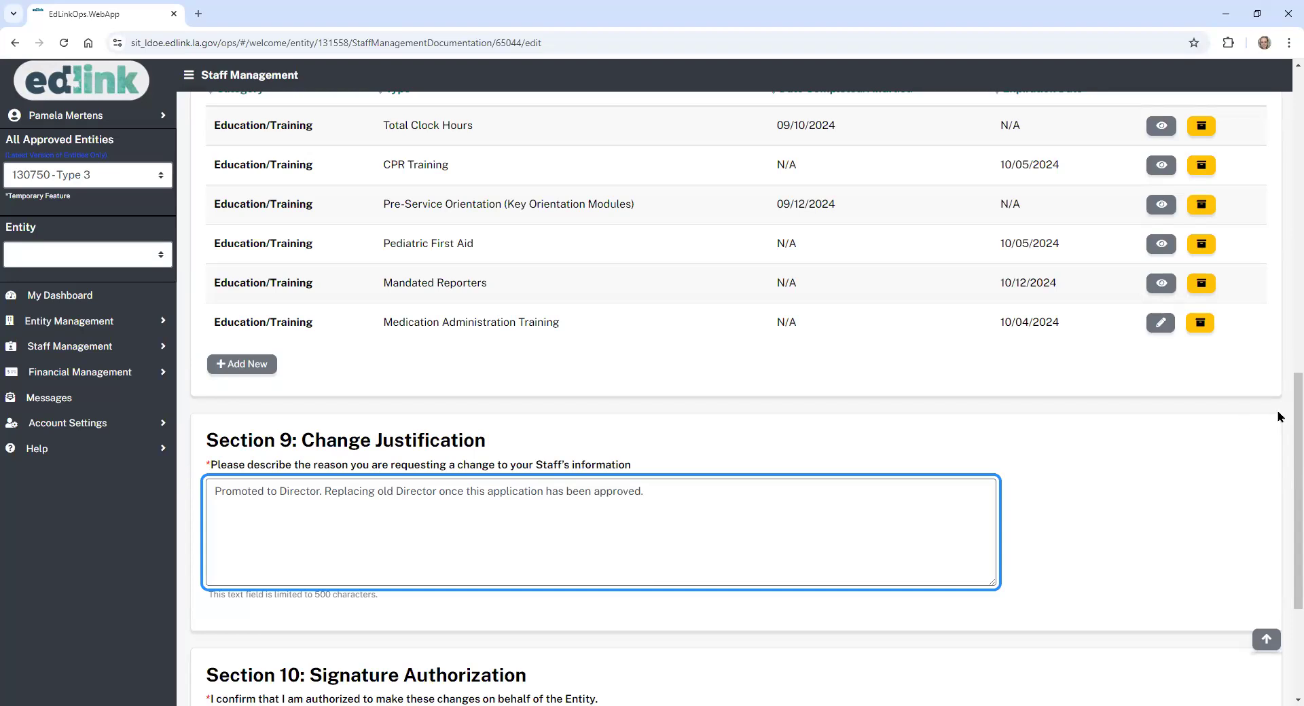
scroll(1287, 411, down, 3)
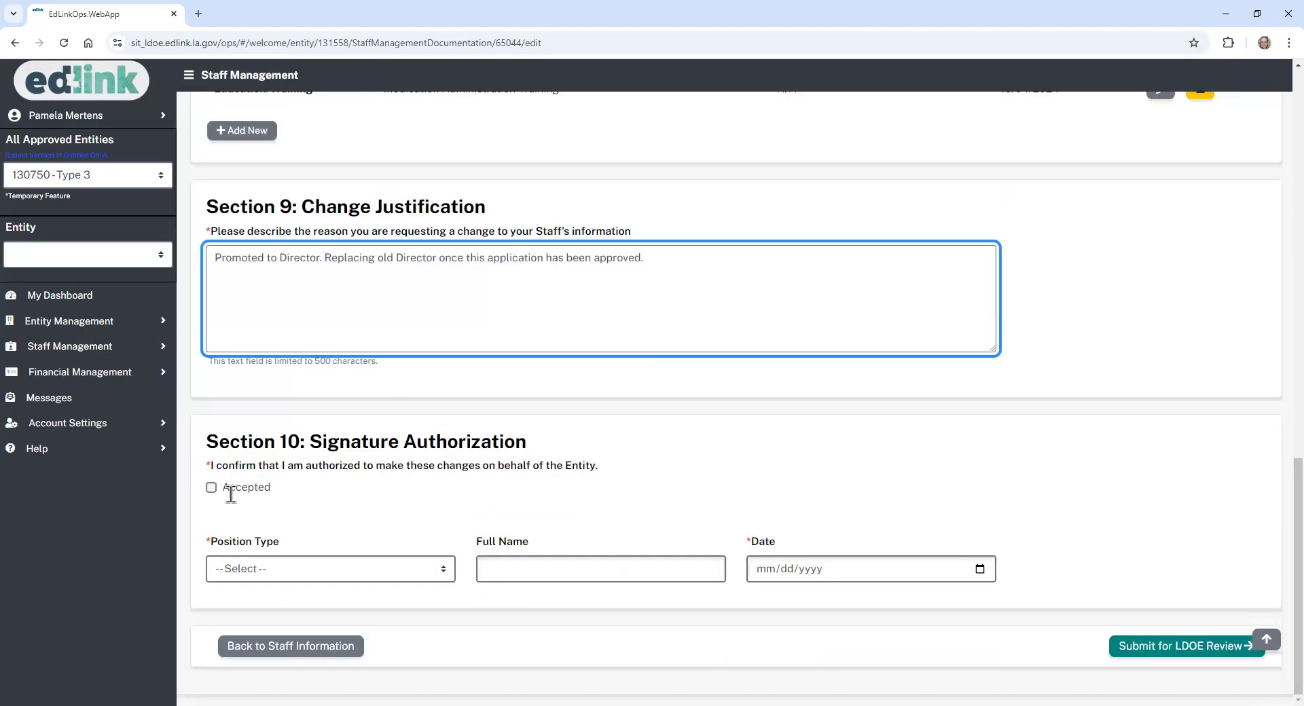
- Accept the authorization, sign as Director with full name and date 09/17/2024, and submit for LDOE review
click(210, 489)
click(297, 565)
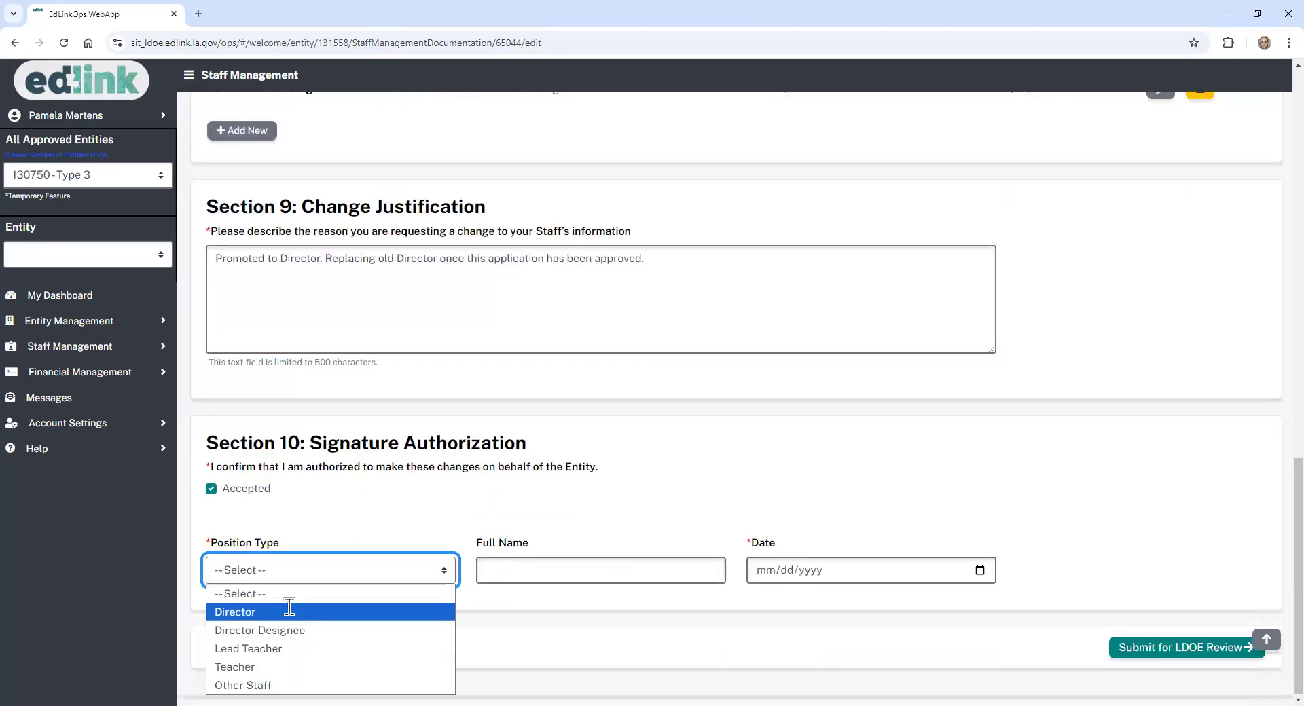
click(292, 610)
click(539, 572)
click(576, 608)
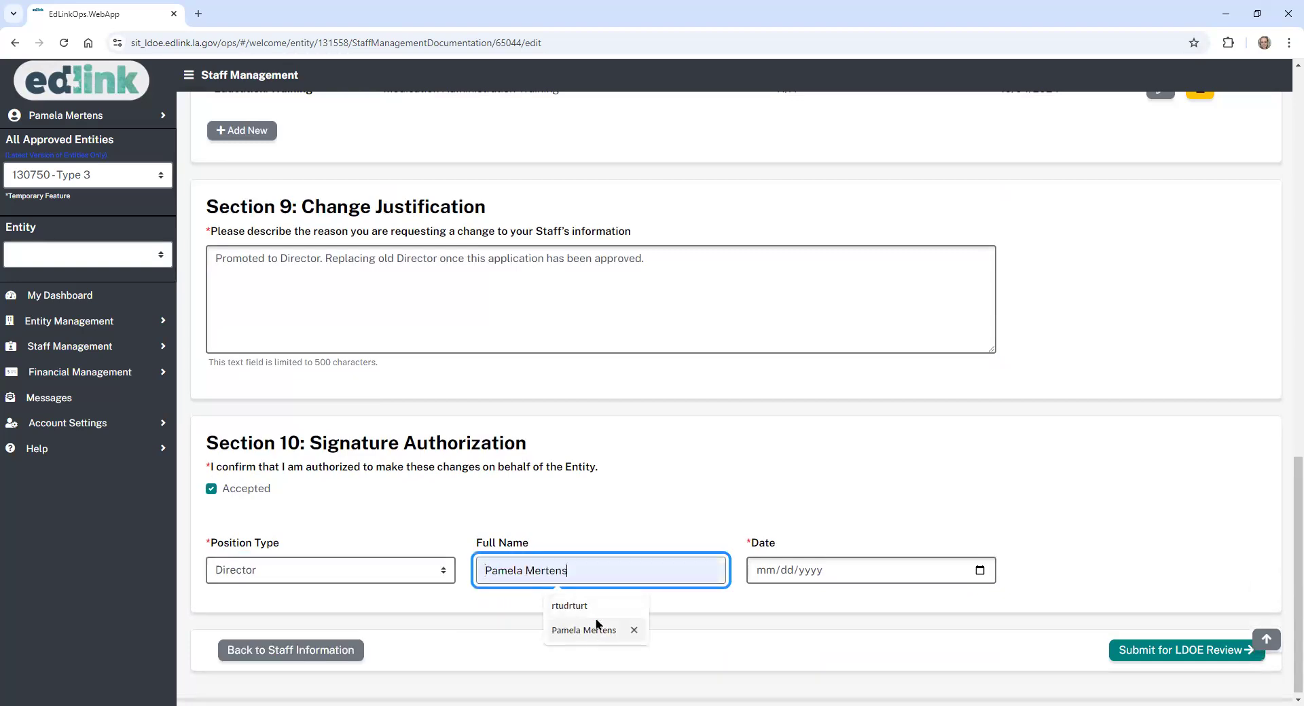
click(978, 571)
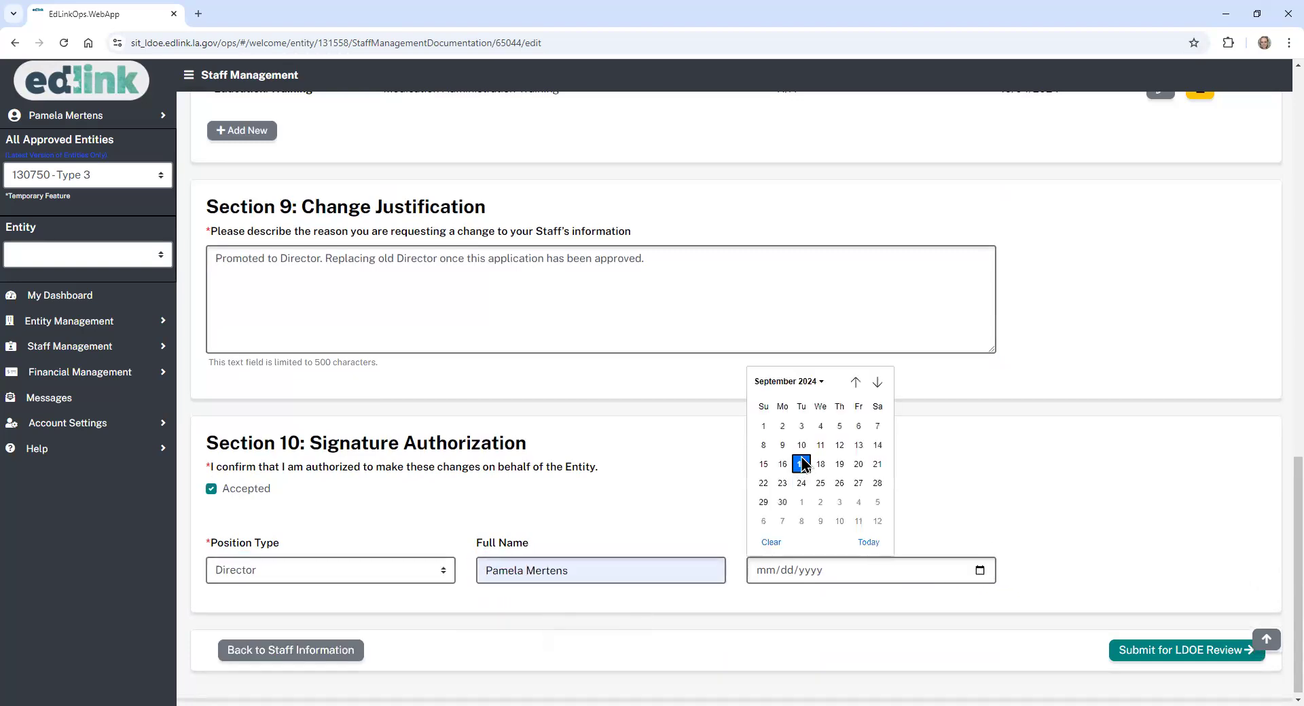
click(802, 464)
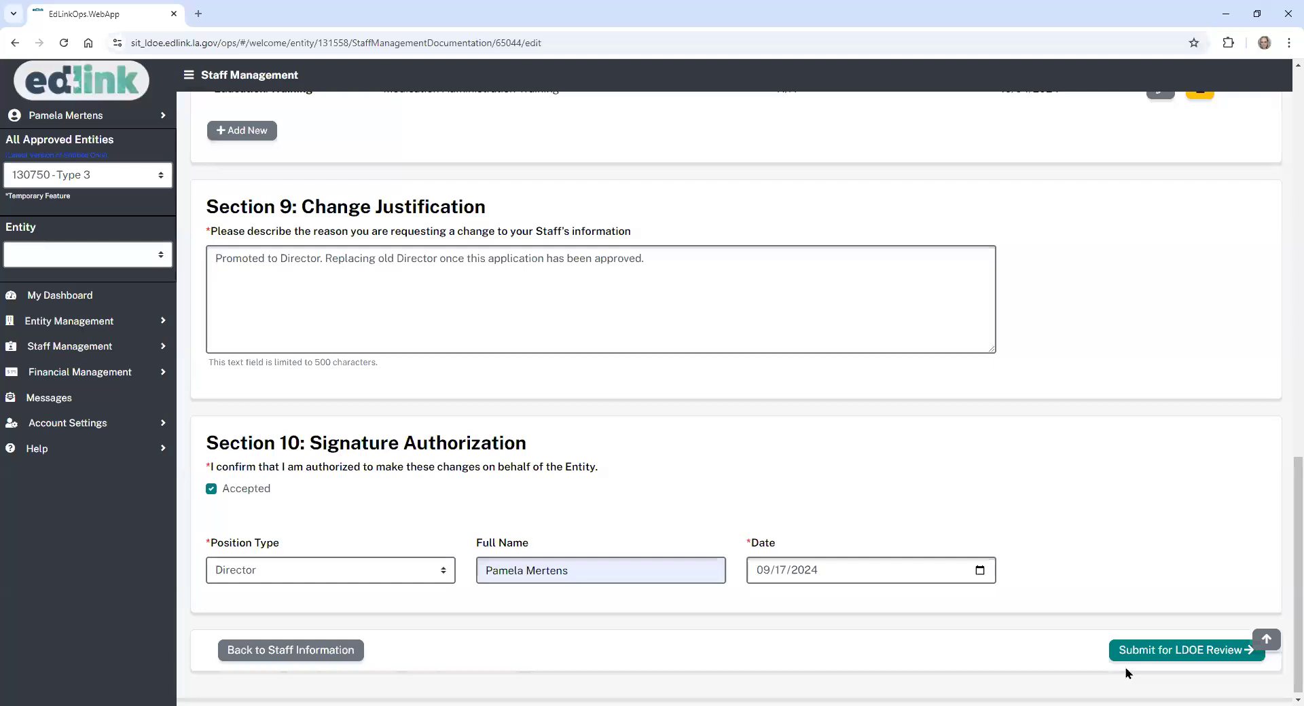
click(1144, 654)
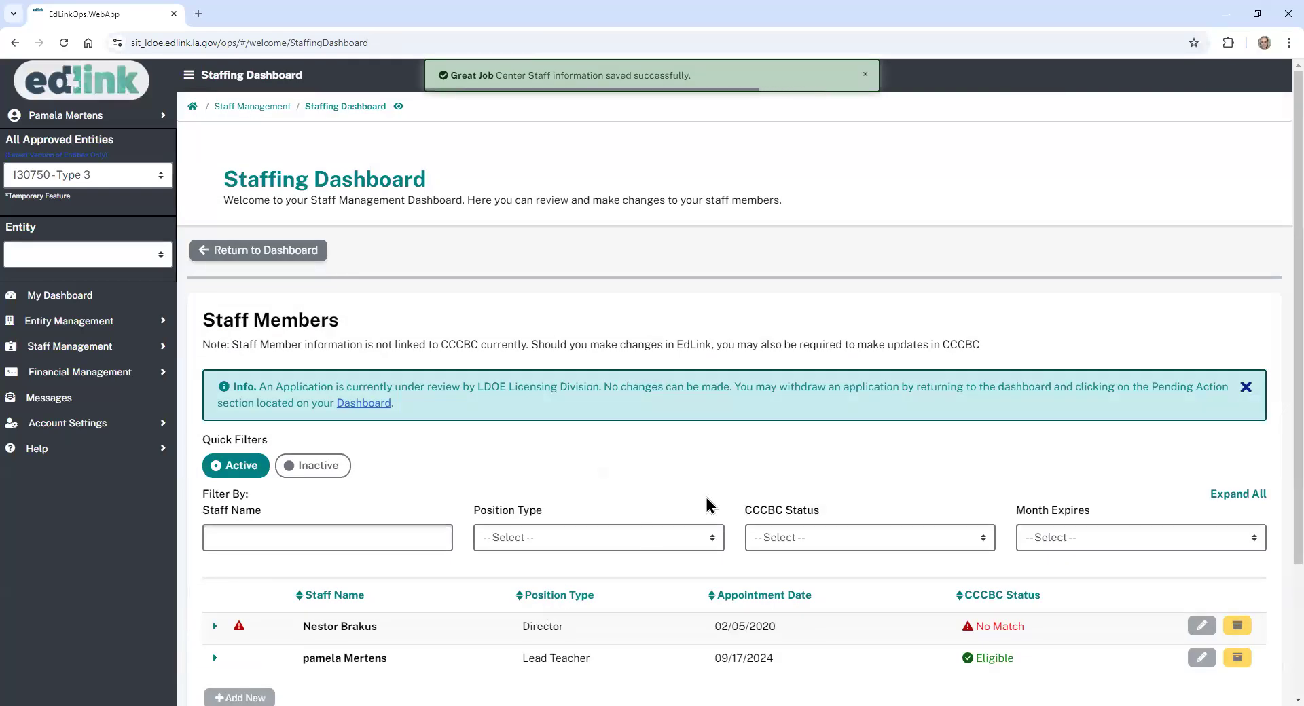
- Scroll the Staffing Dashboard to the Staff Members list showing the Director and Lead Teacher
scroll(1273, 326, down, 3)
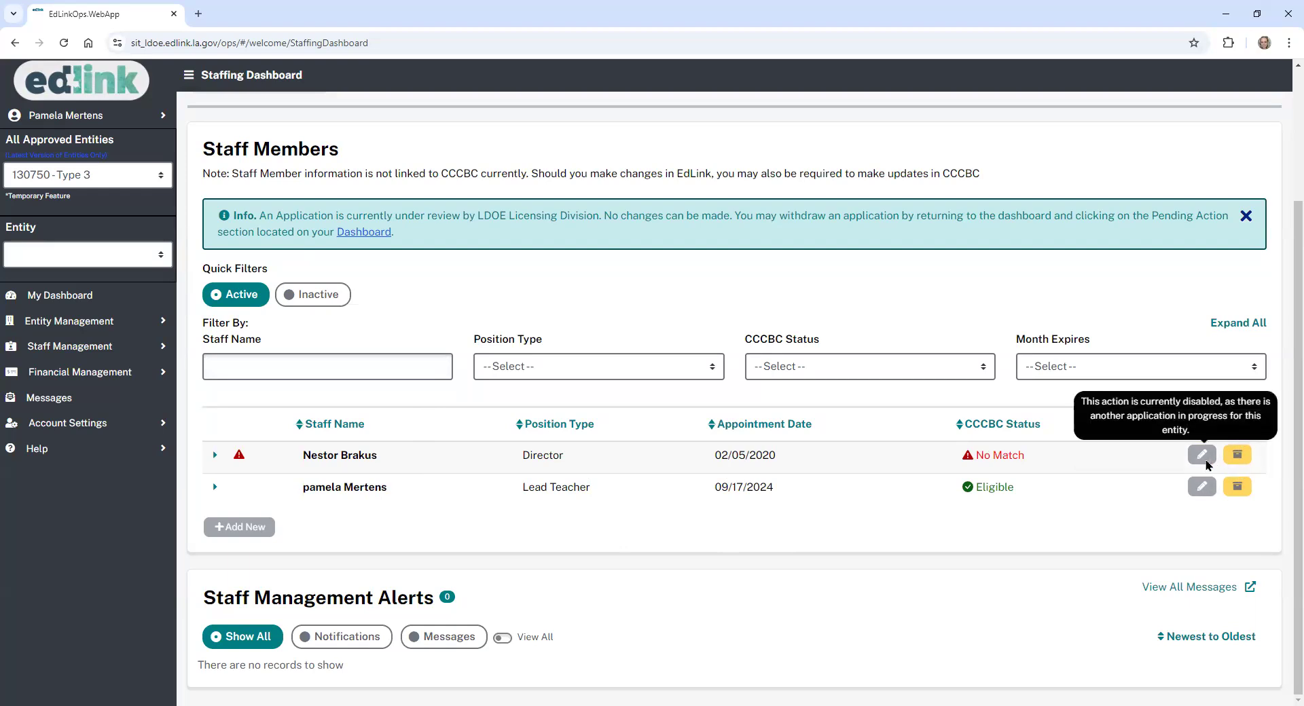
click(91, 300)
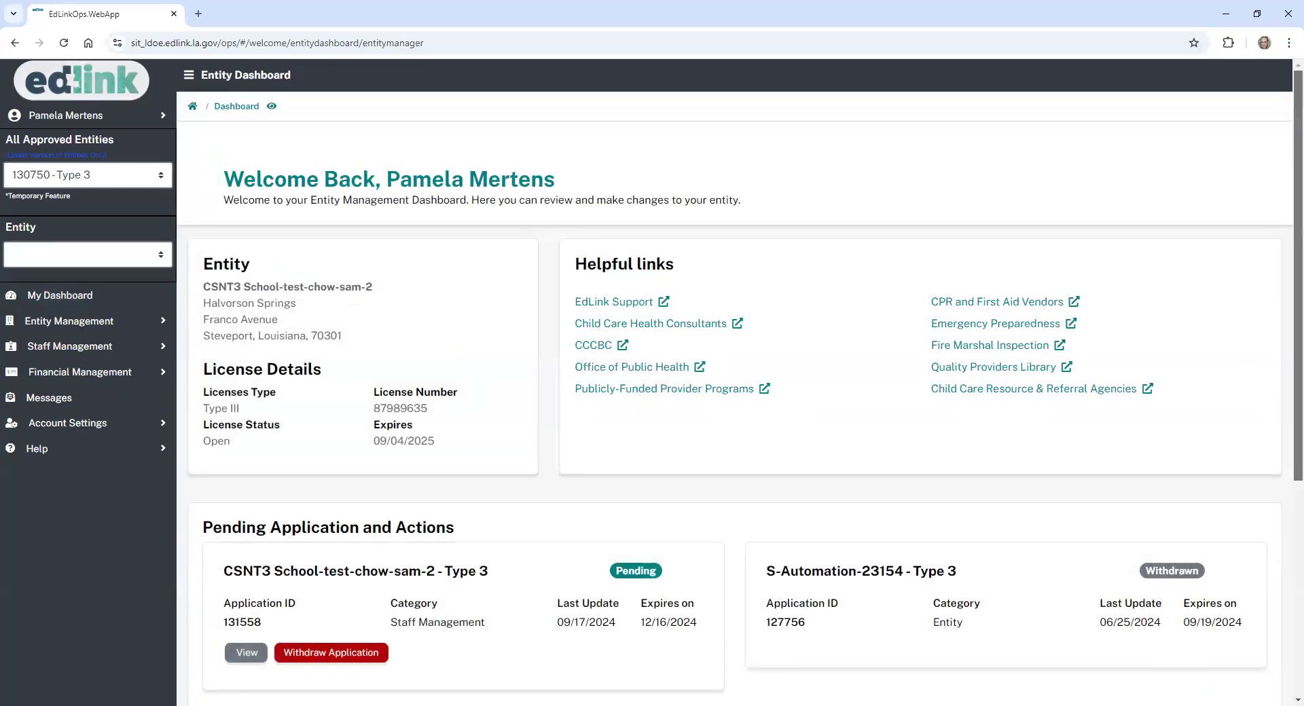
scroll(1287, 328, down, 3)
scroll(1281, 530, down, 2)
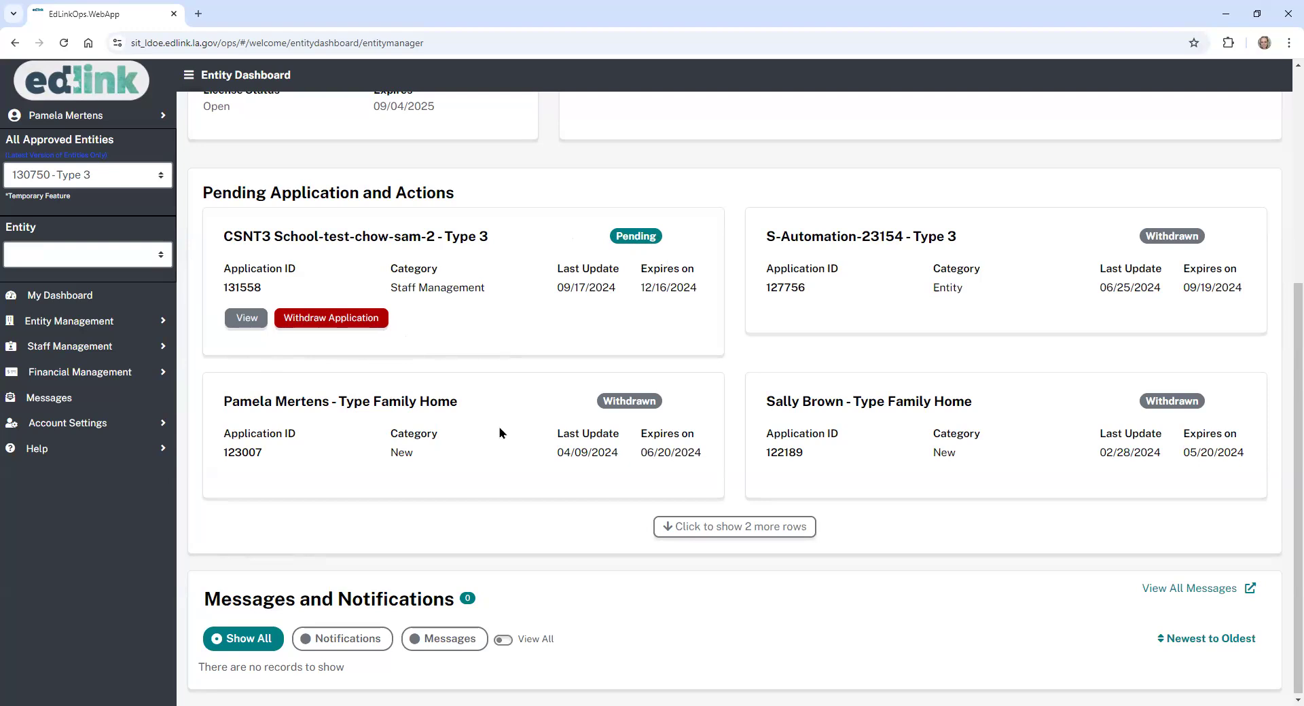
scroll(500, 433, up, 5)
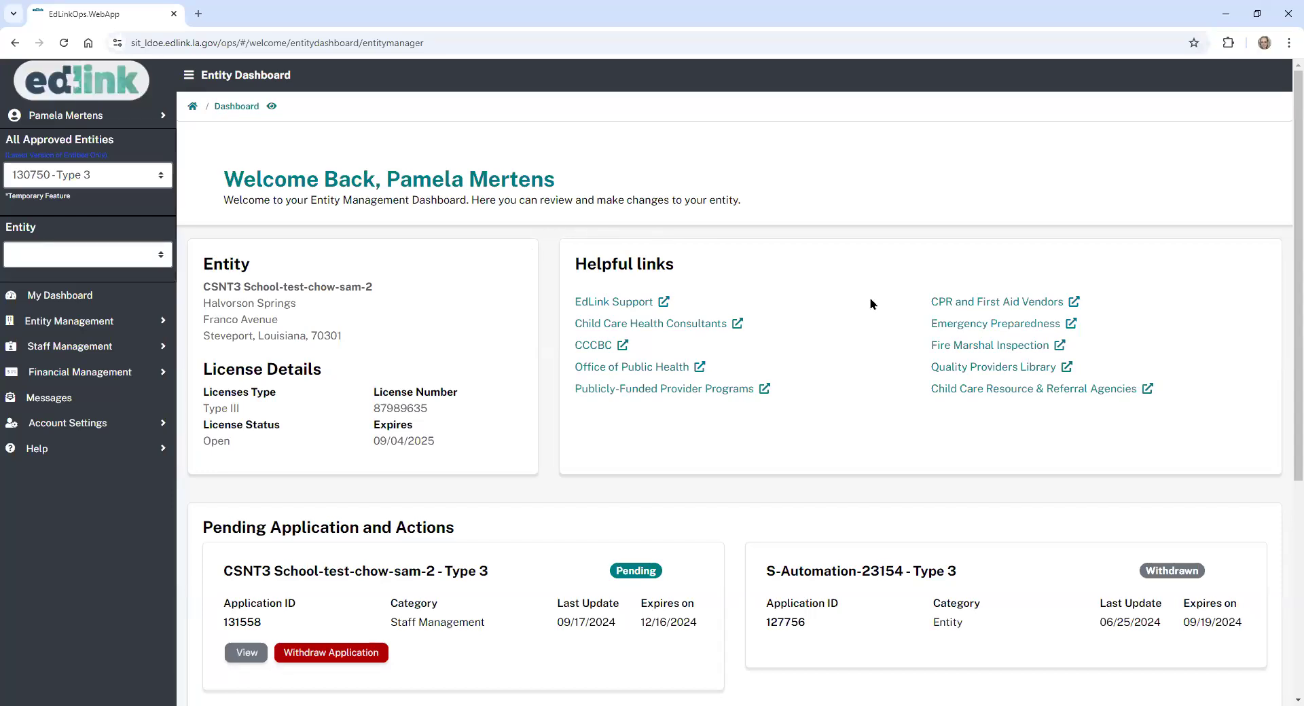
scroll(1274, 343, down, 3)
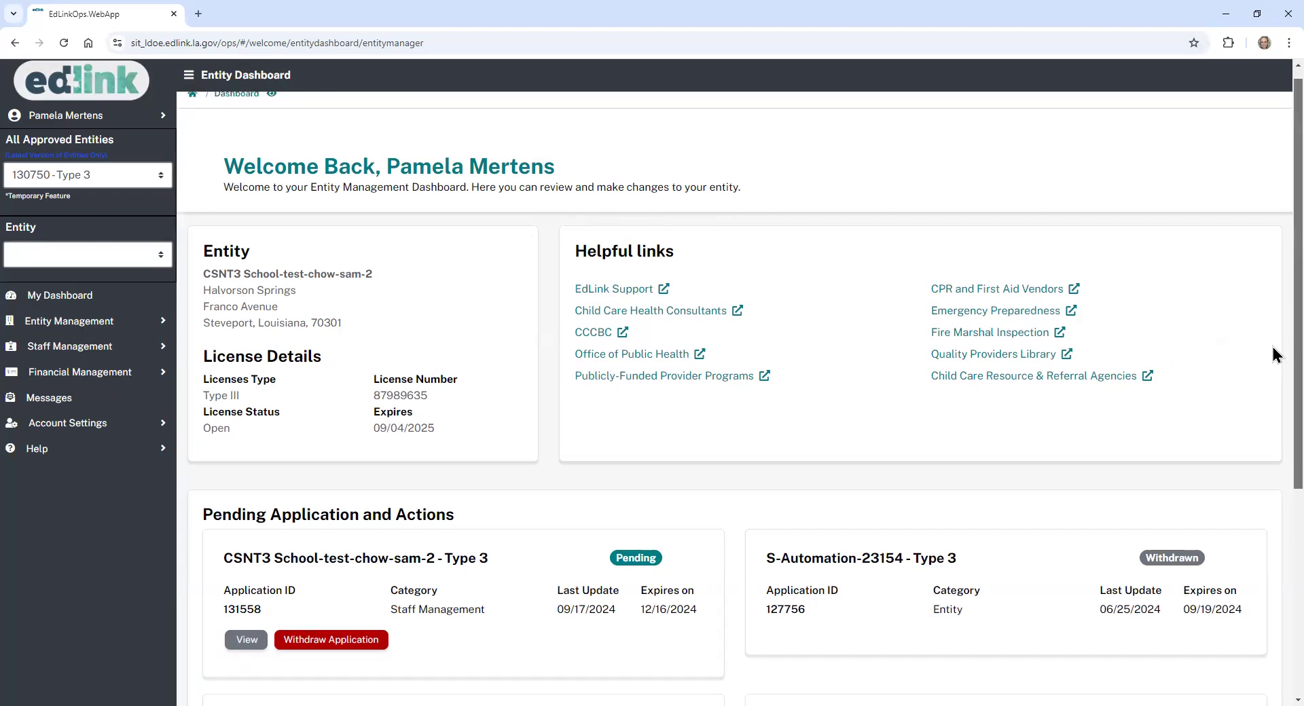
scroll(1275, 343, down, 2)
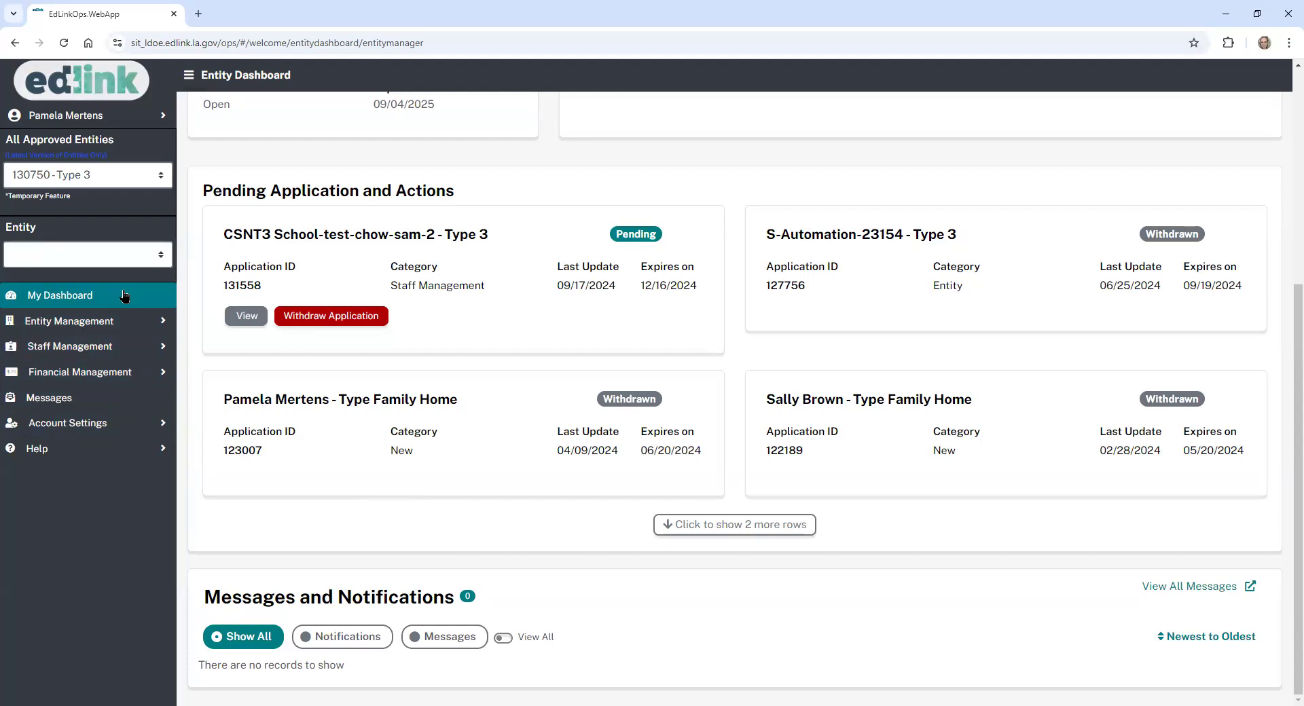
- Review the staff members on the Staffing Dashboard, then bring up the CSNT3 School-test-chow-sam-2 license summary
click(119, 349)
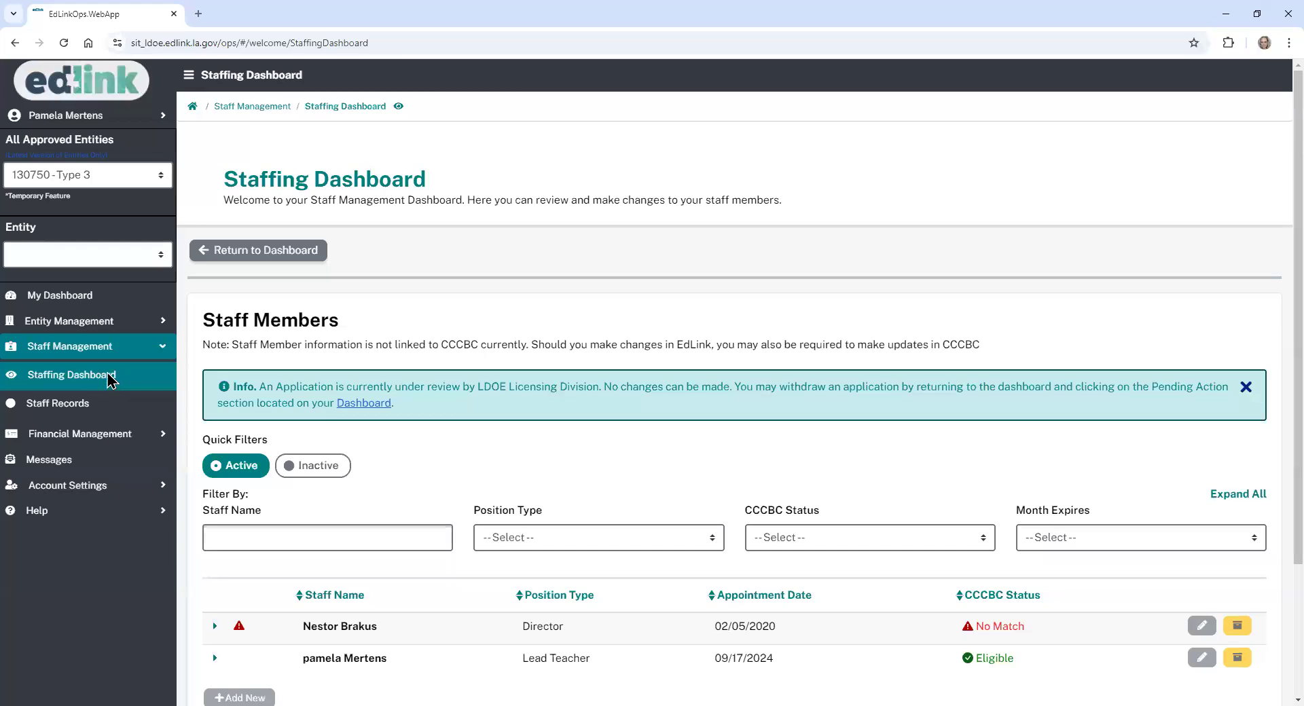
scroll(1287, 331, down, 3)
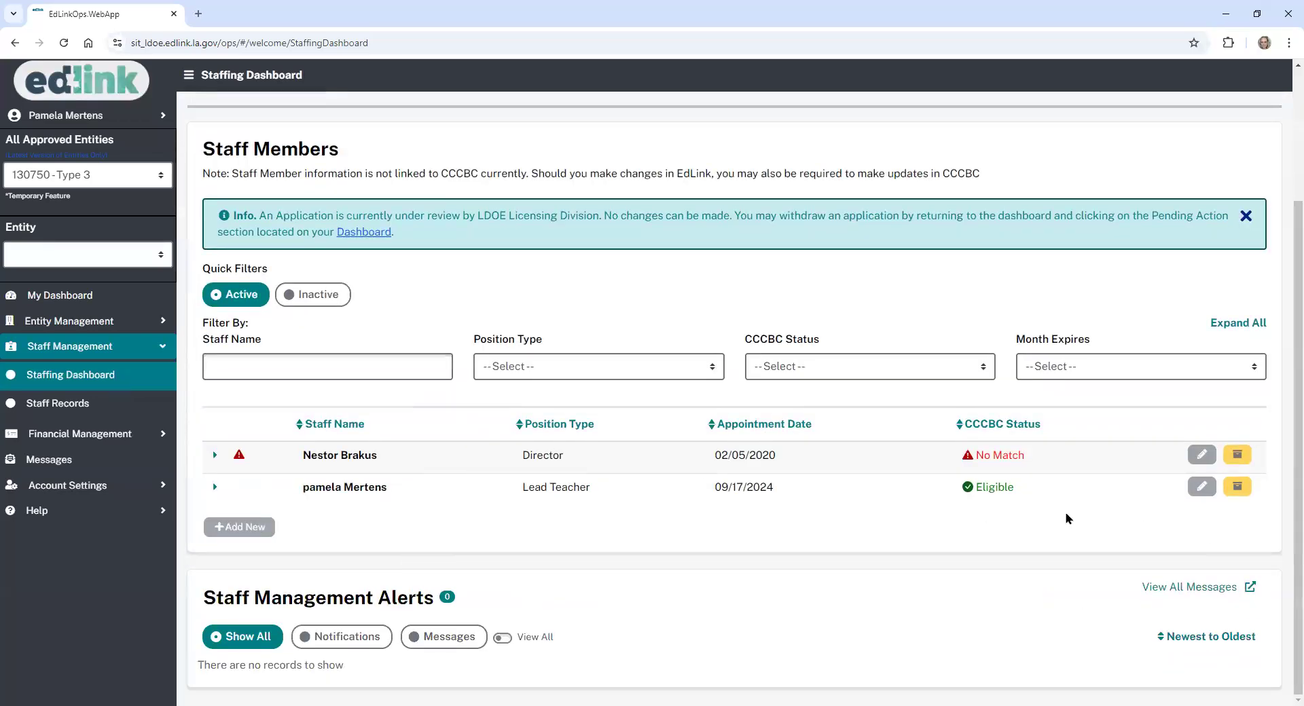
mouse_move(241, 463)
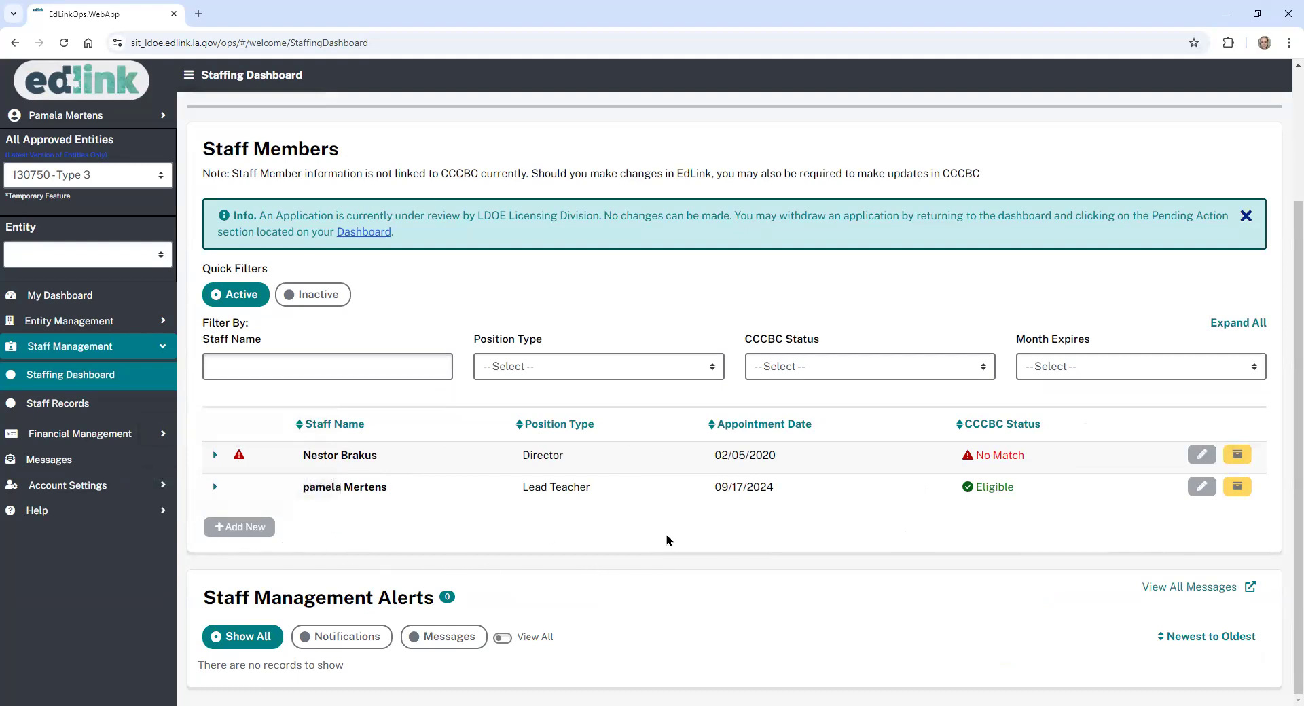
click(155, 325)
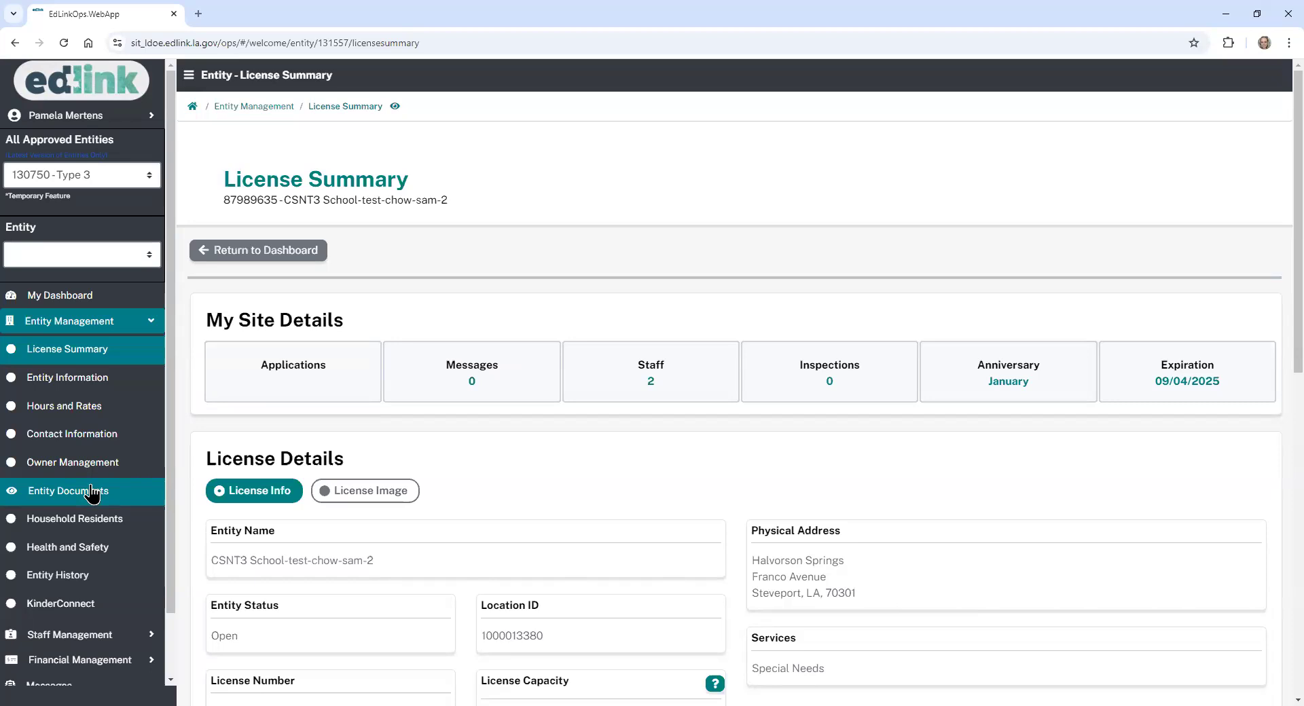
- Look through the Department of Education Documents and Entity Documents tables, then go to Hours and Rates
click(92, 495)
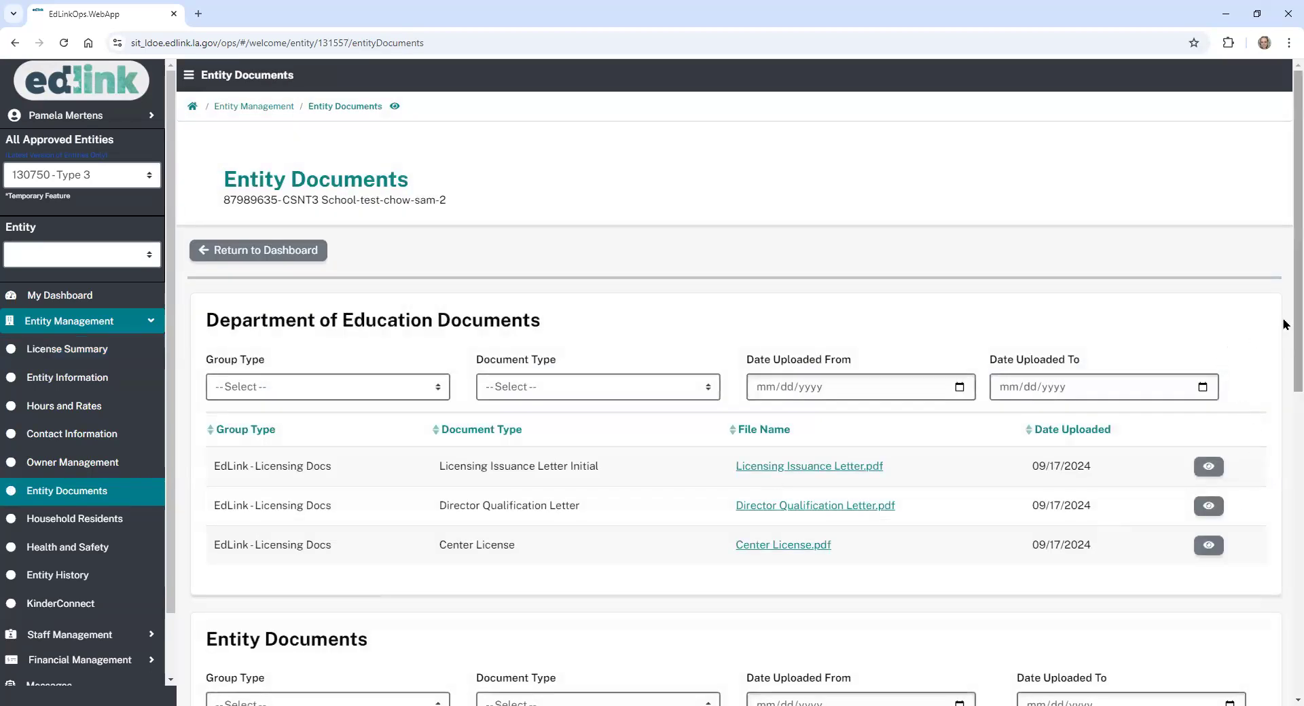
scroll(1286, 322, down, 1)
scroll(1281, 553, down, 9)
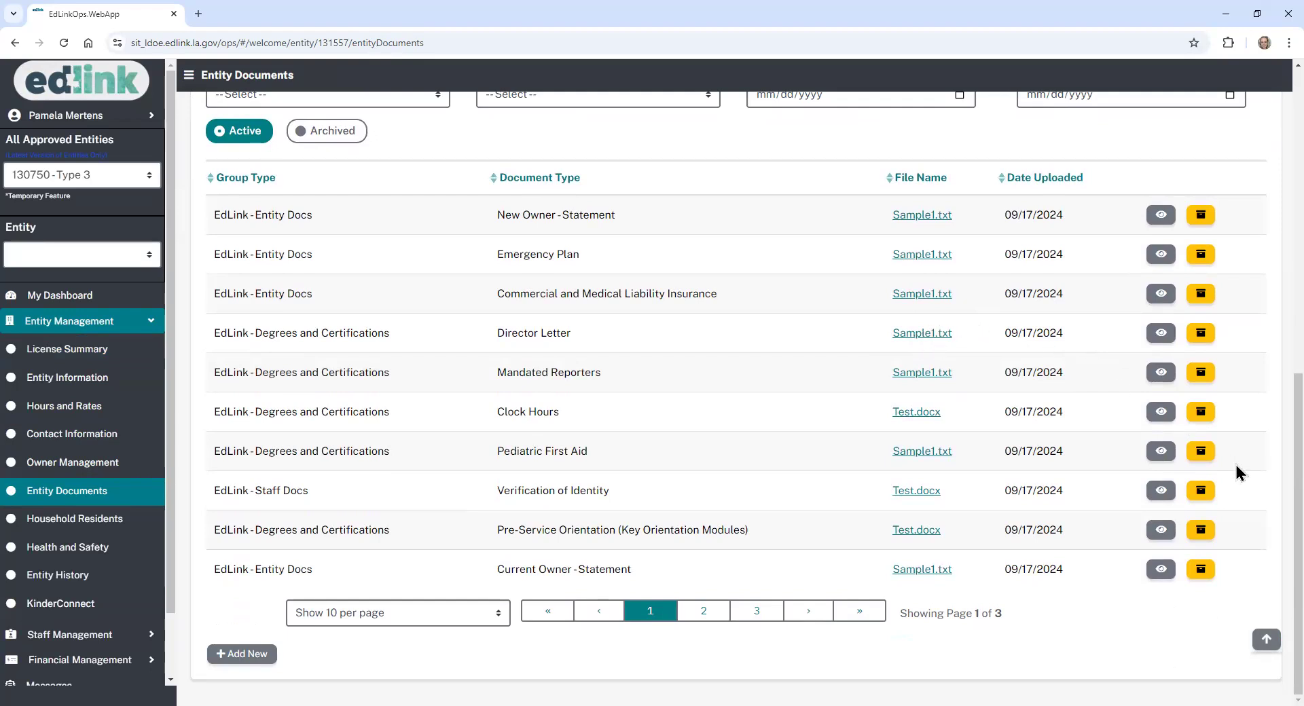
scroll(1274, 541, up, 3)
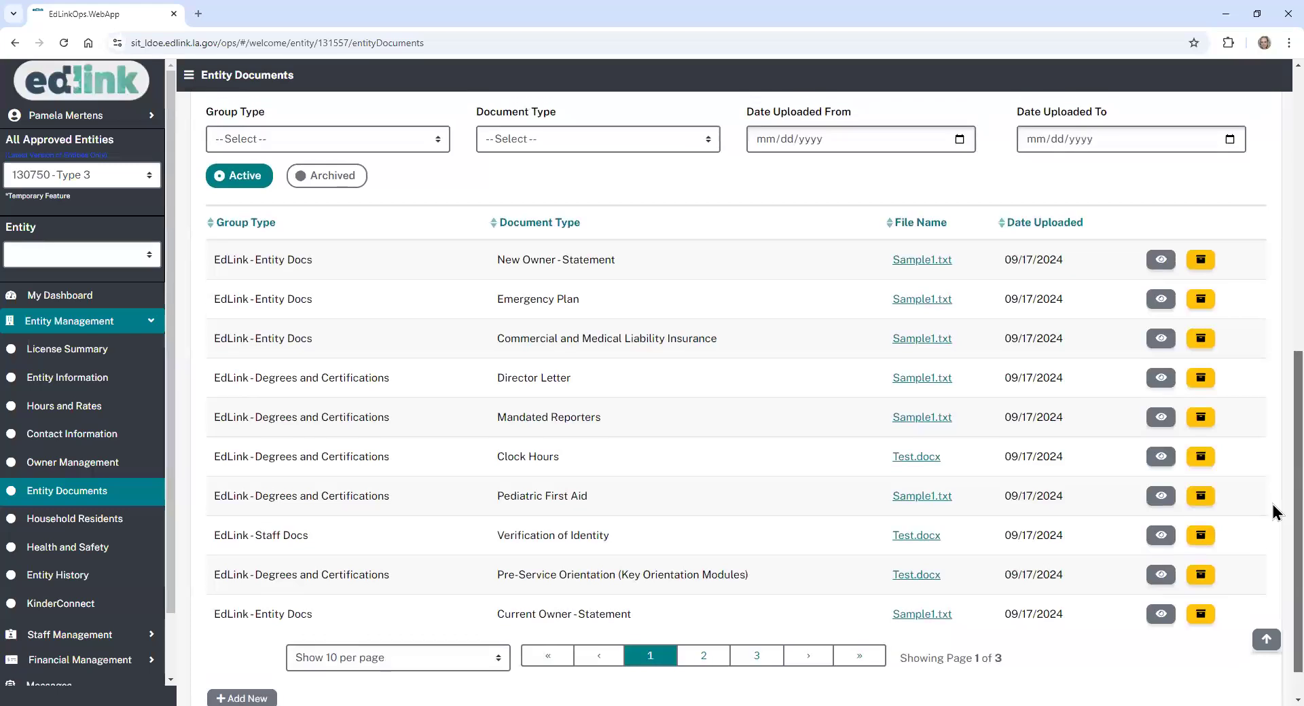
scroll(1274, 456, up, 1)
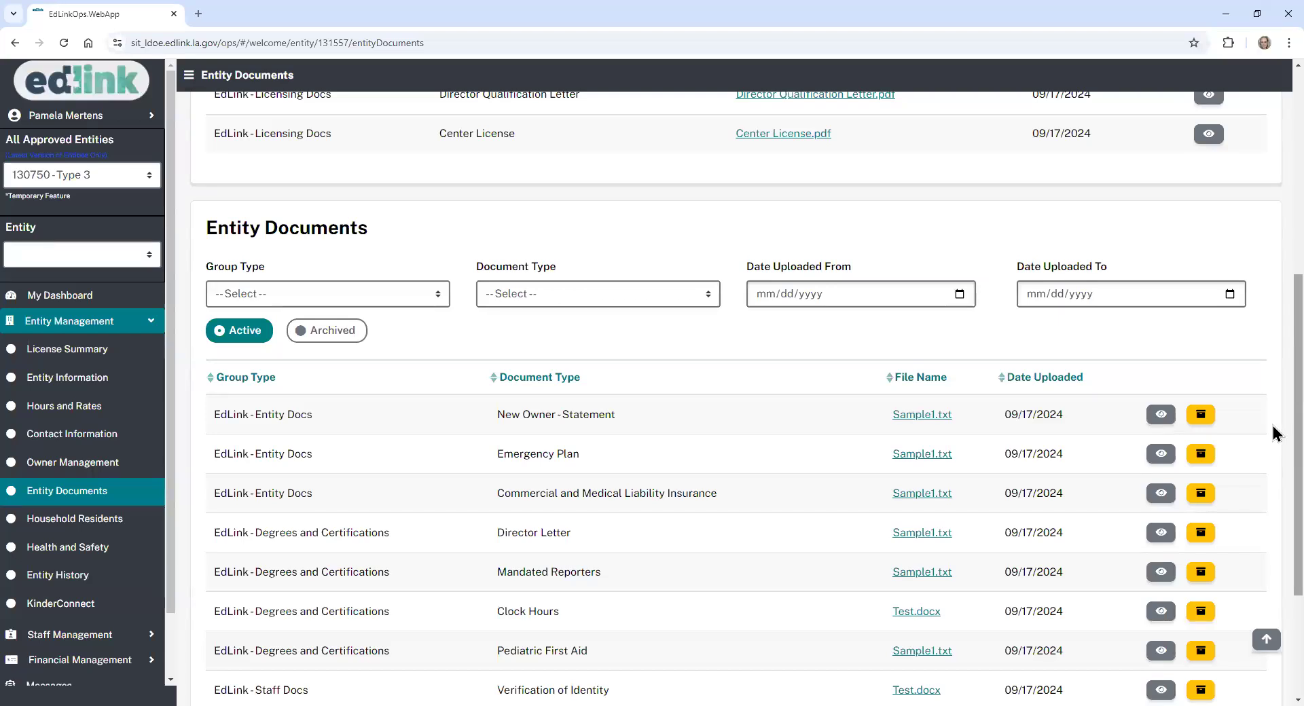
scroll(1273, 441, down, 3)
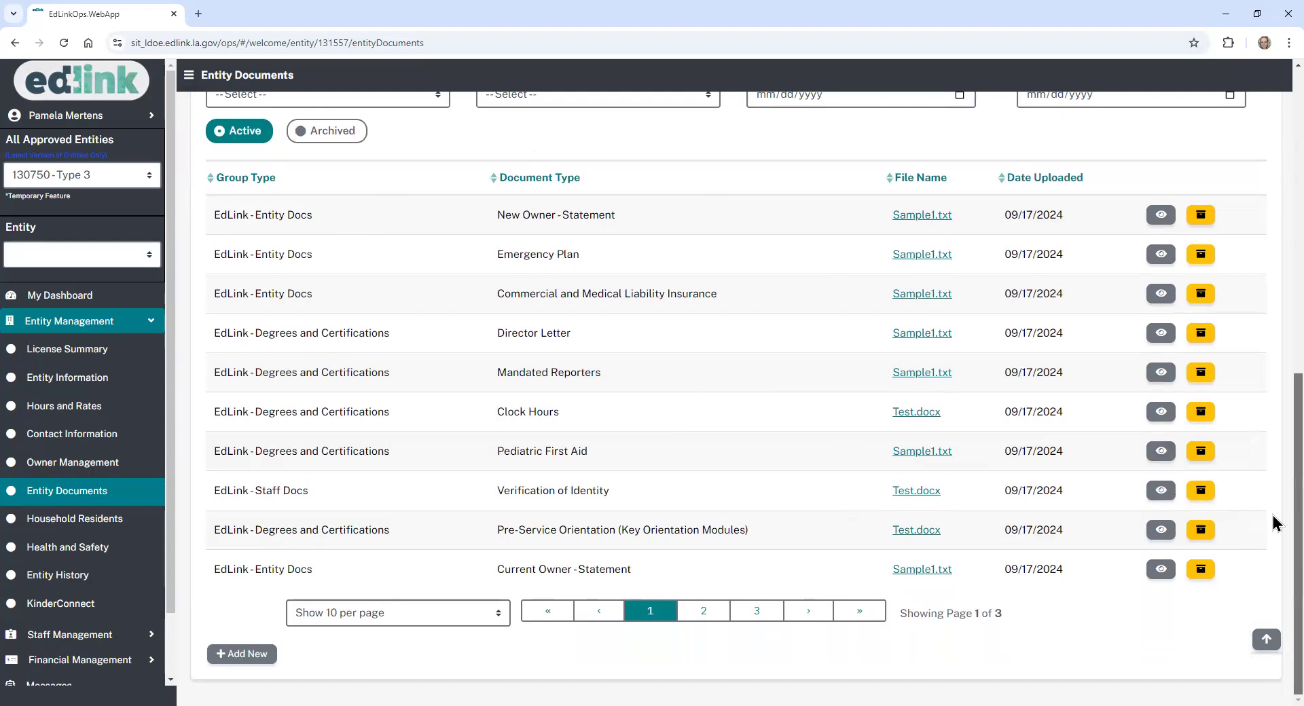
scroll(1275, 523, up, 8)
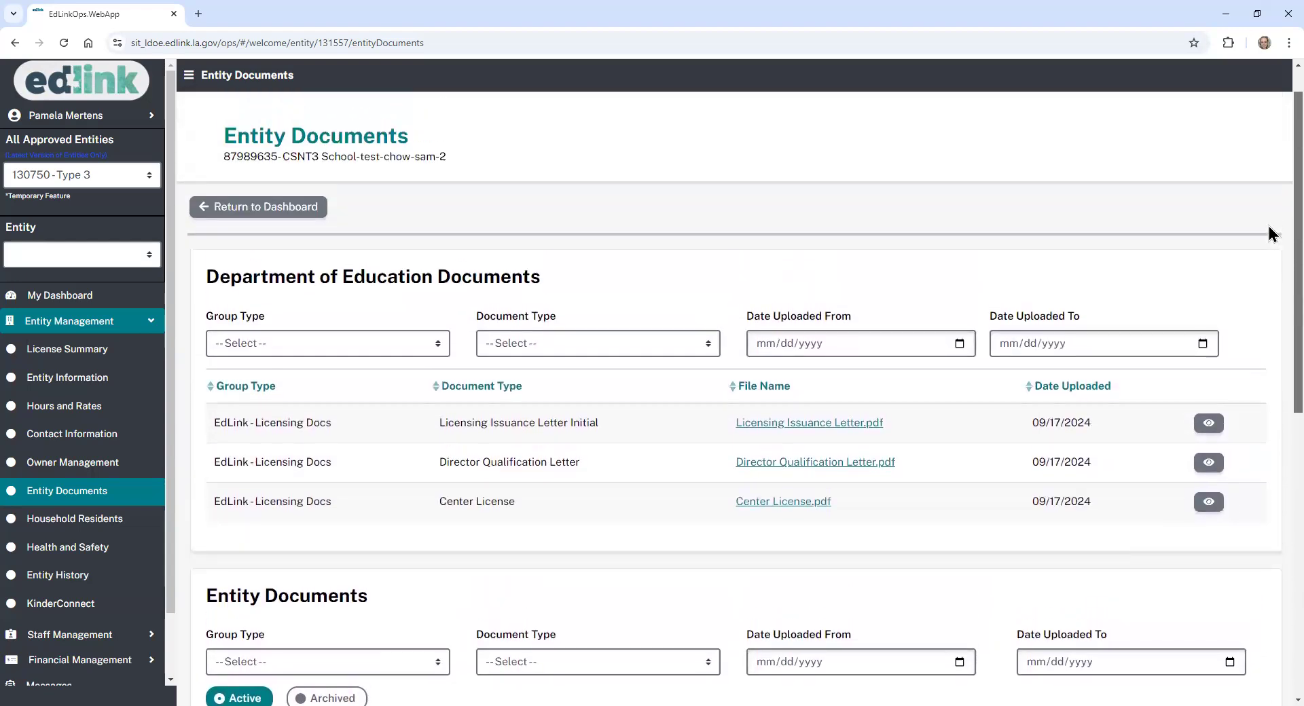
scroll(1270, 469, down, 9)
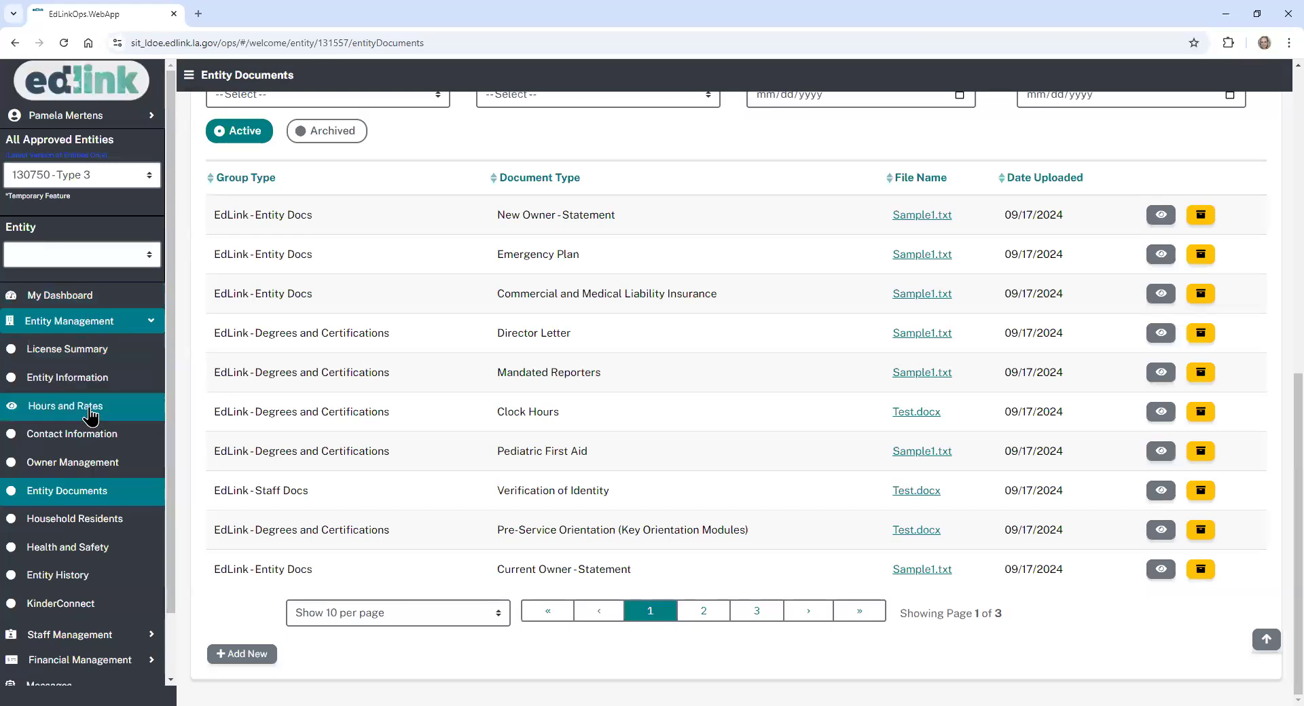
click(89, 407)
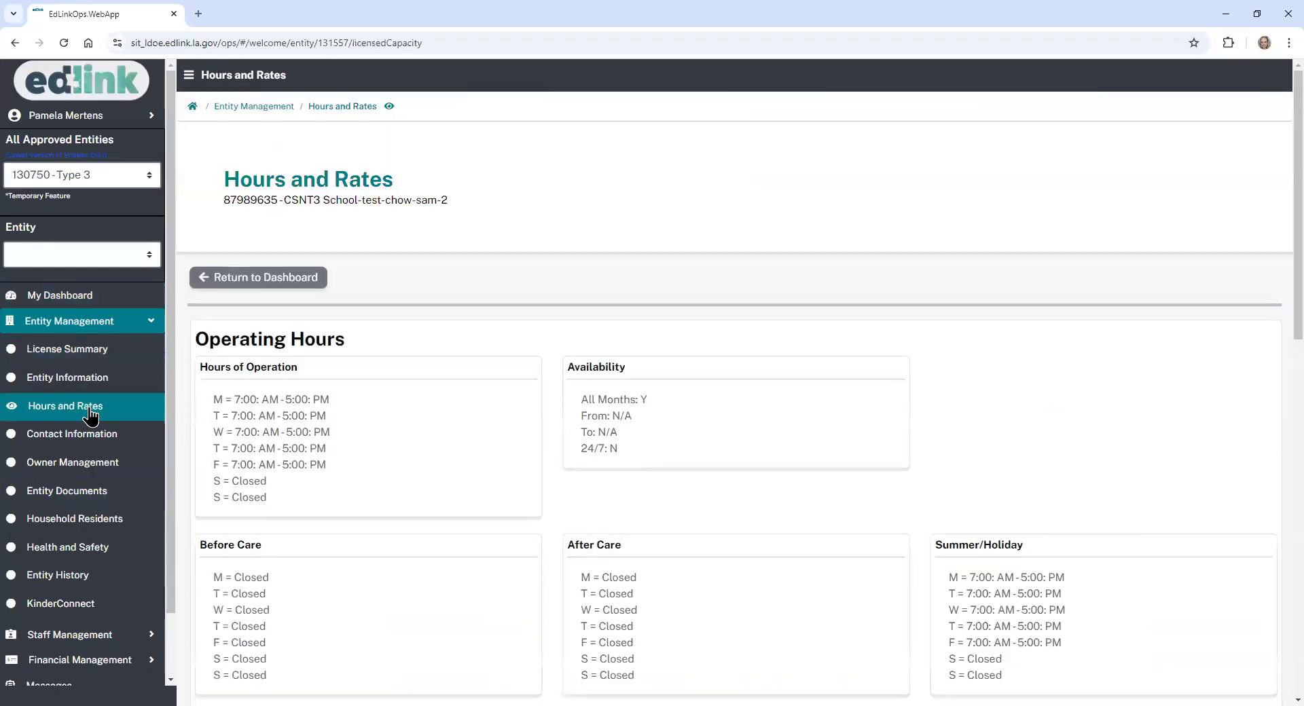
- Look over the operating hours, rates and registration fees, then return to the Entity Dashboard
scroll(1284, 293, down, 10)
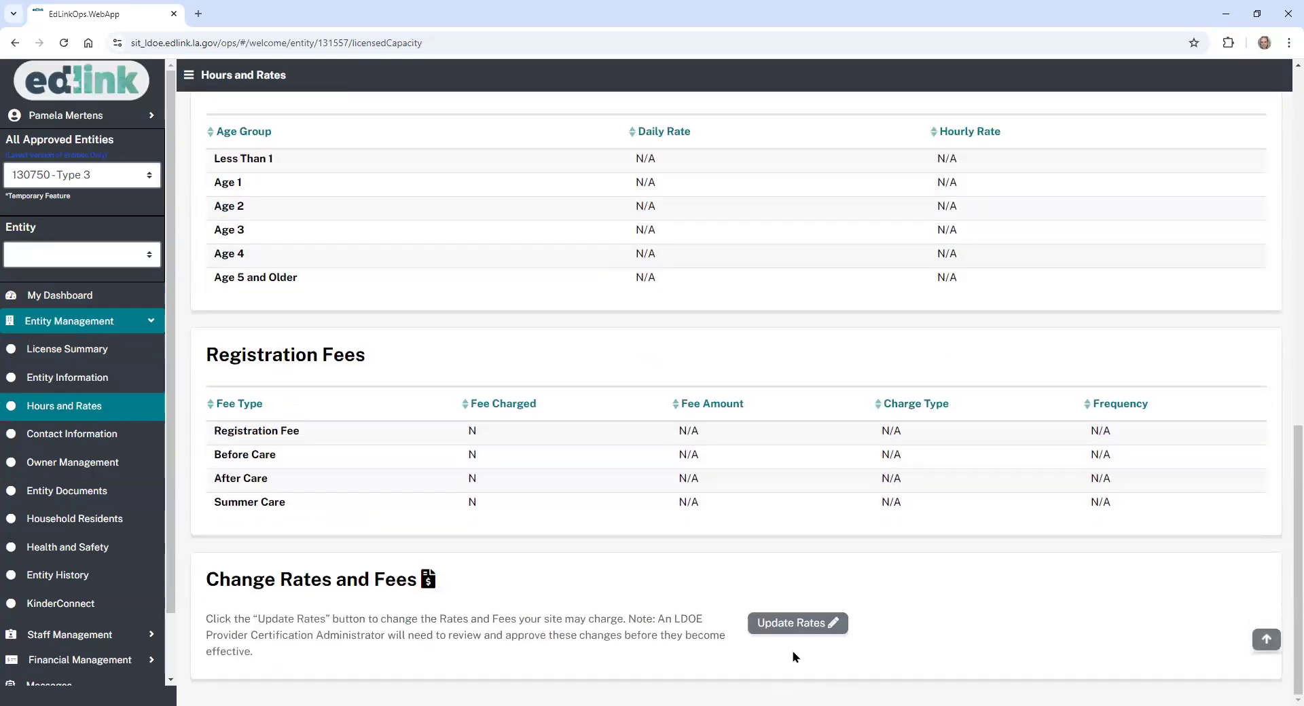
click(1267, 640)
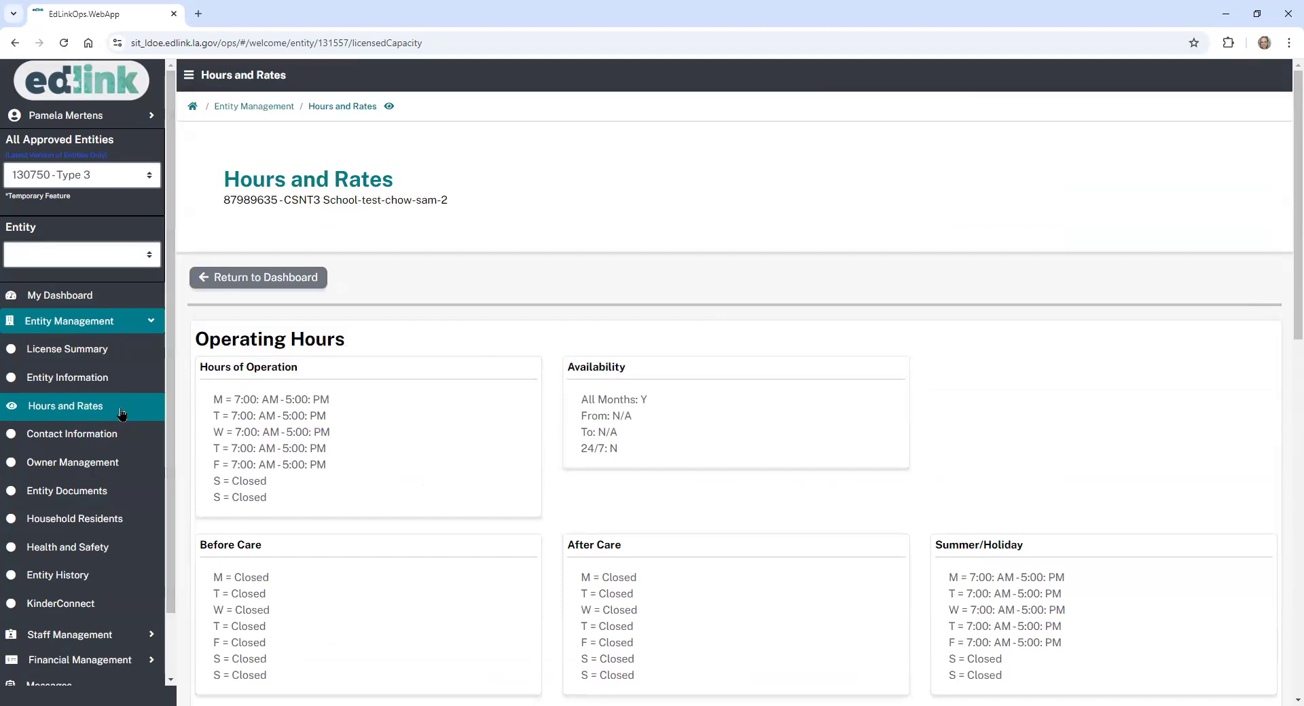
click(114, 299)
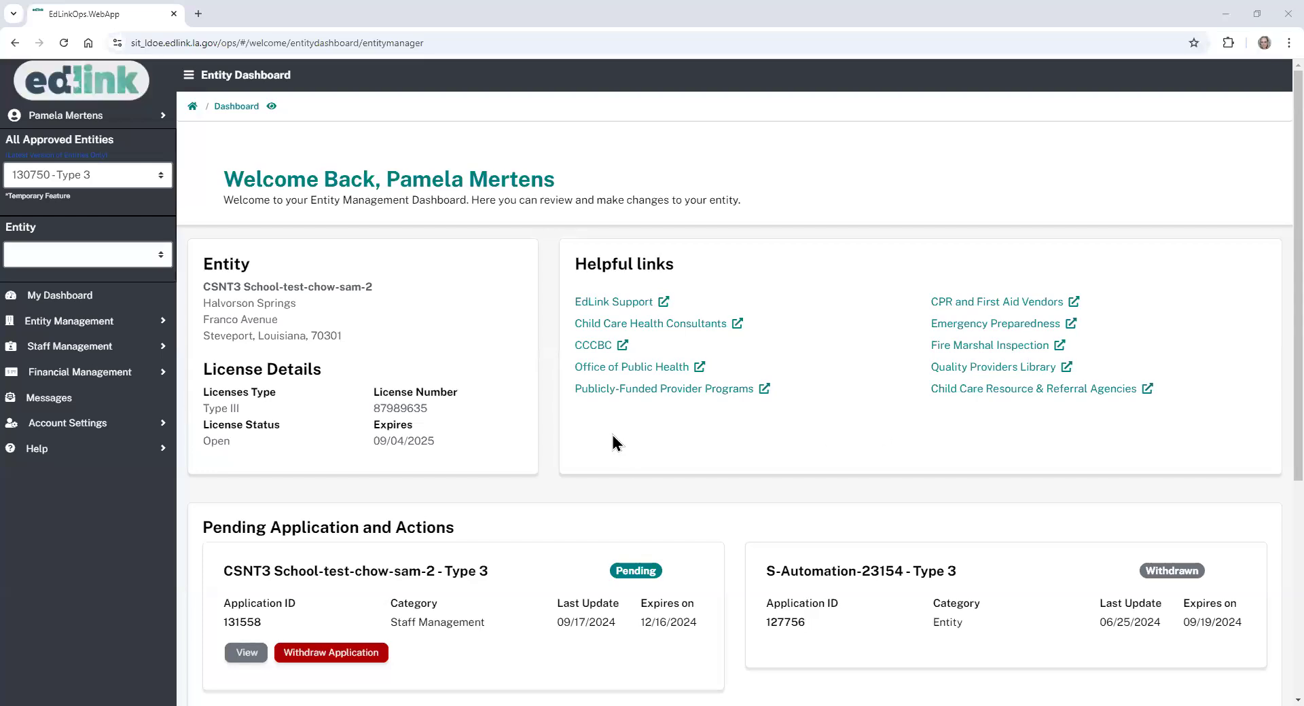
- Confirm the Staff Management application is listed as Pending on the dashboard, and start a new browser tab
scroll(1273, 381, down, 3)
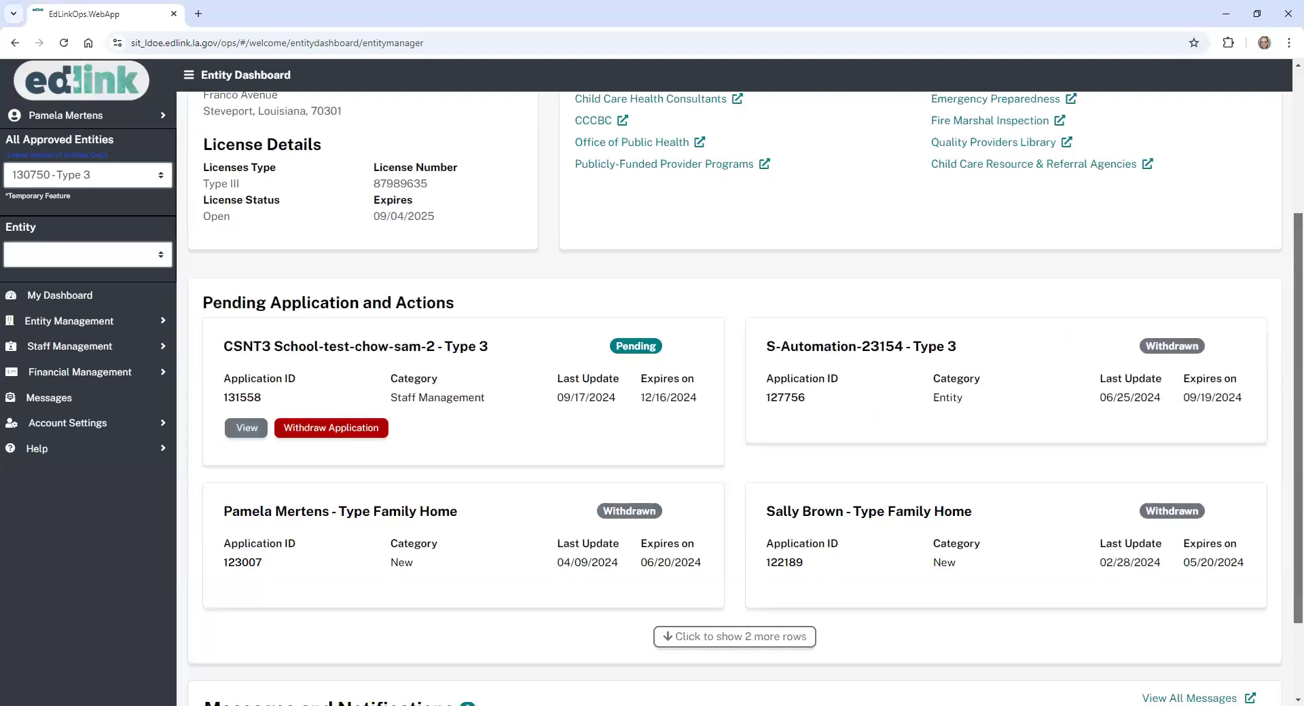
scroll(699, 431, down, 1)
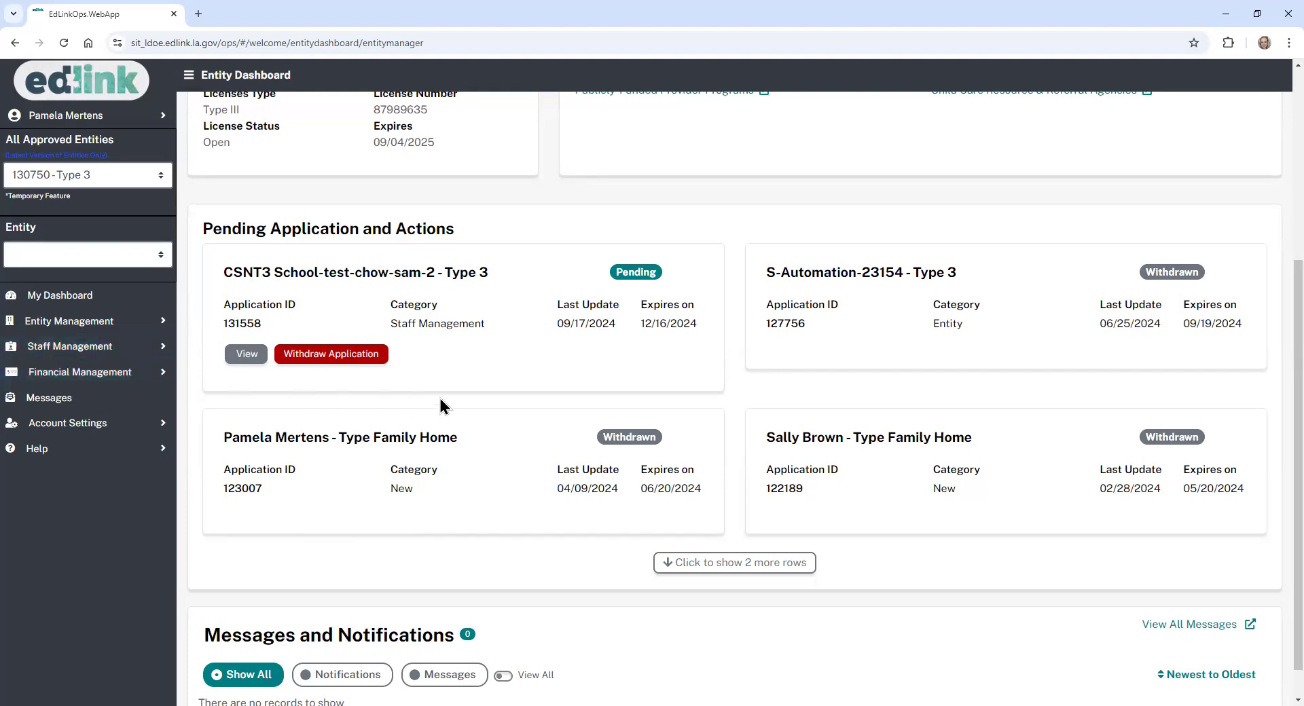
scroll(586, 363, up, 5)
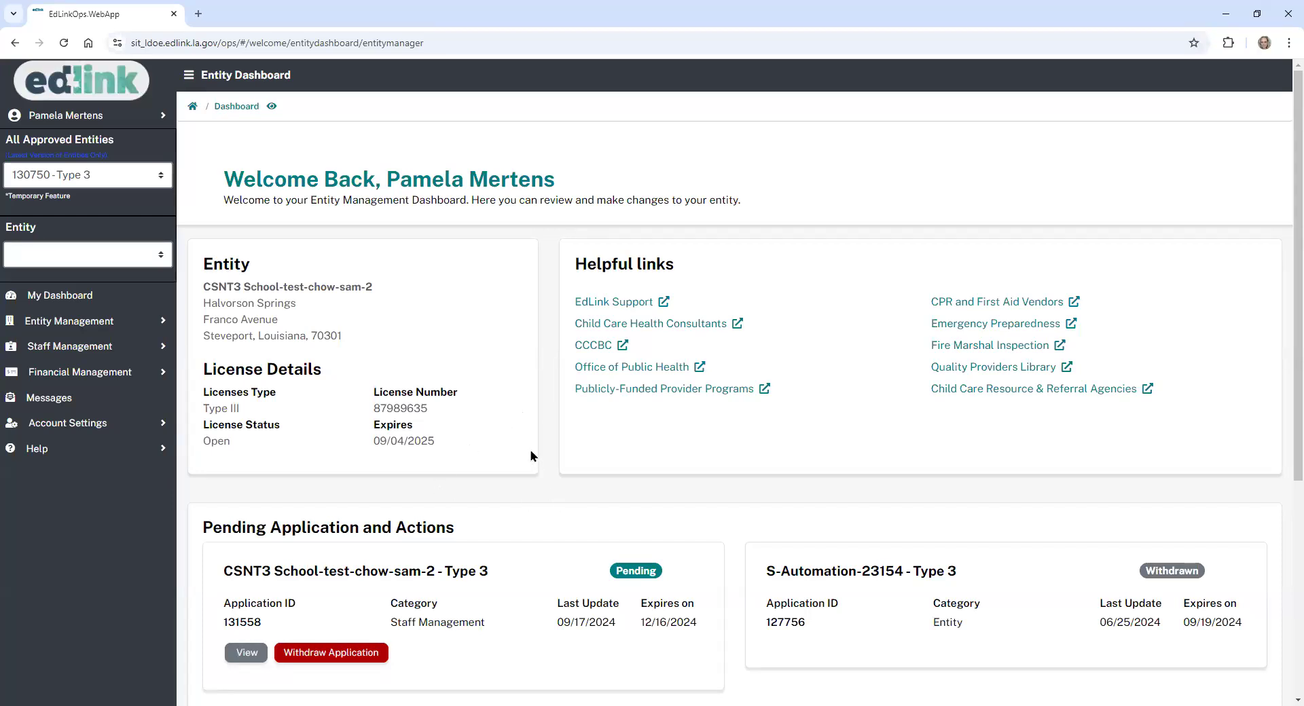
click(197, 14)
- Load the Louisiana Believes site and search it for 'edlink training'
click(457, 346)
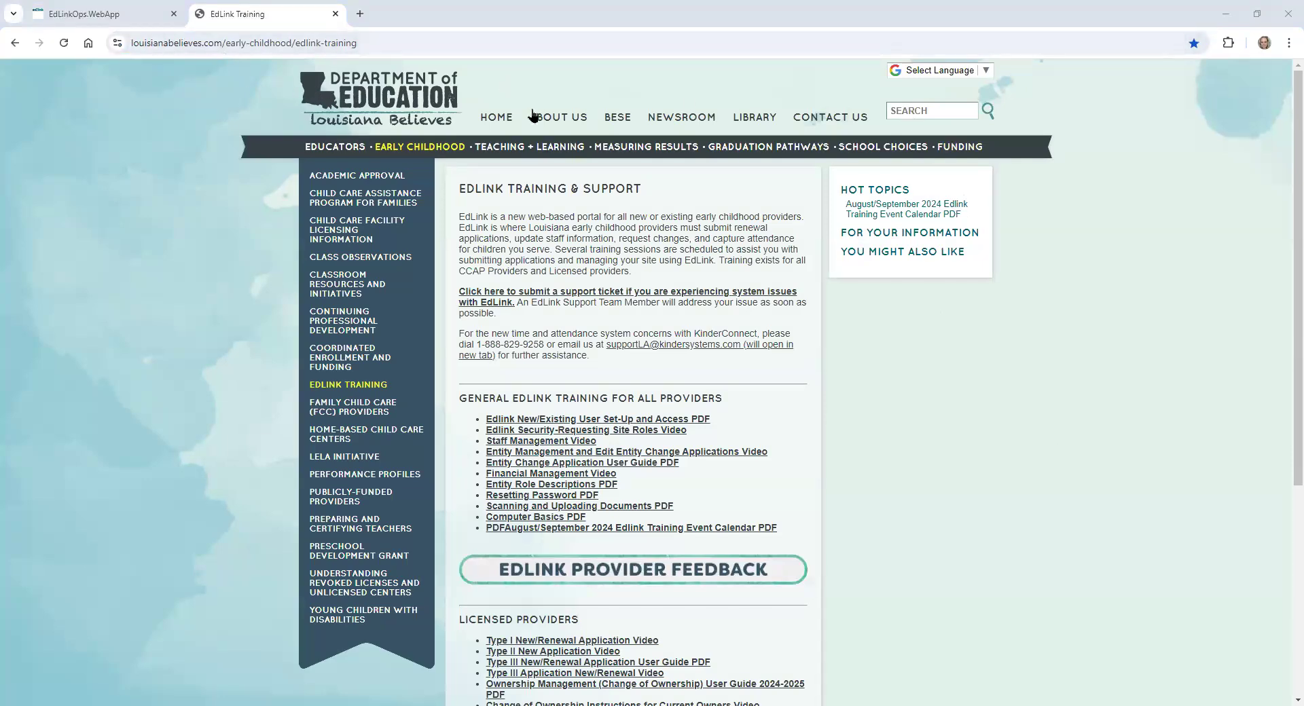
click(899, 106)
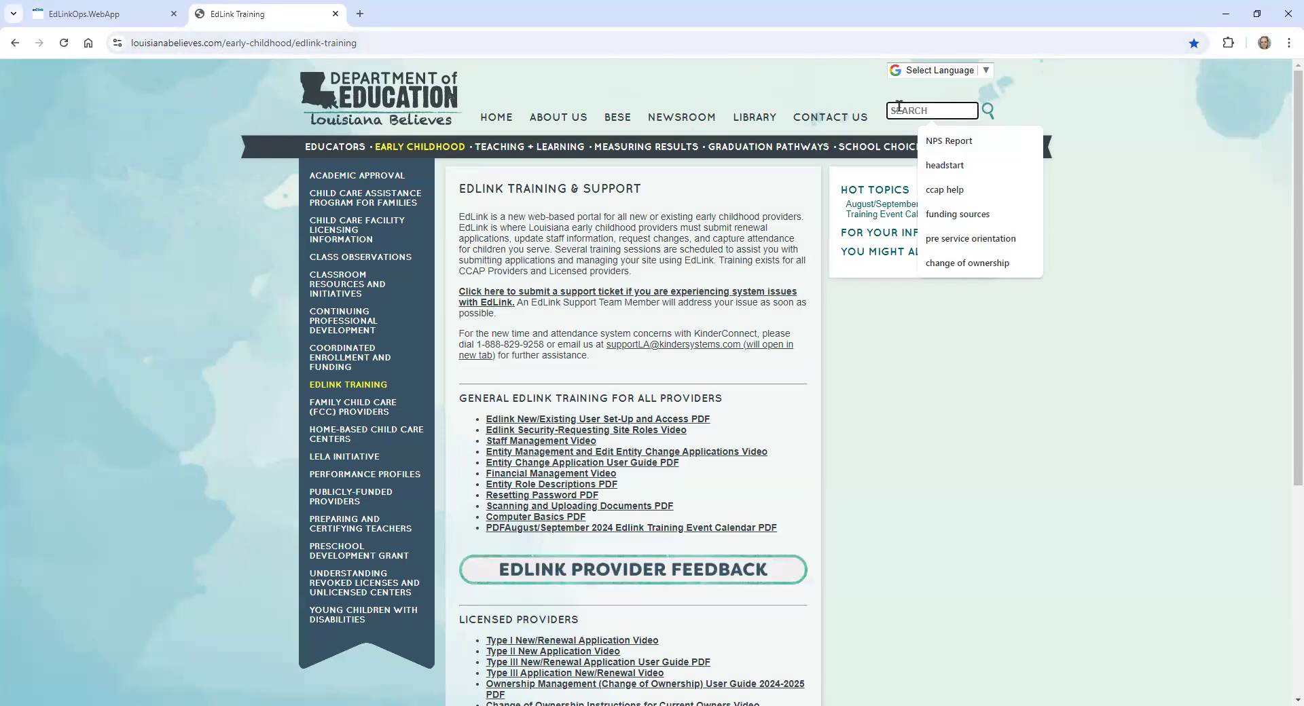
text(edlink traini)
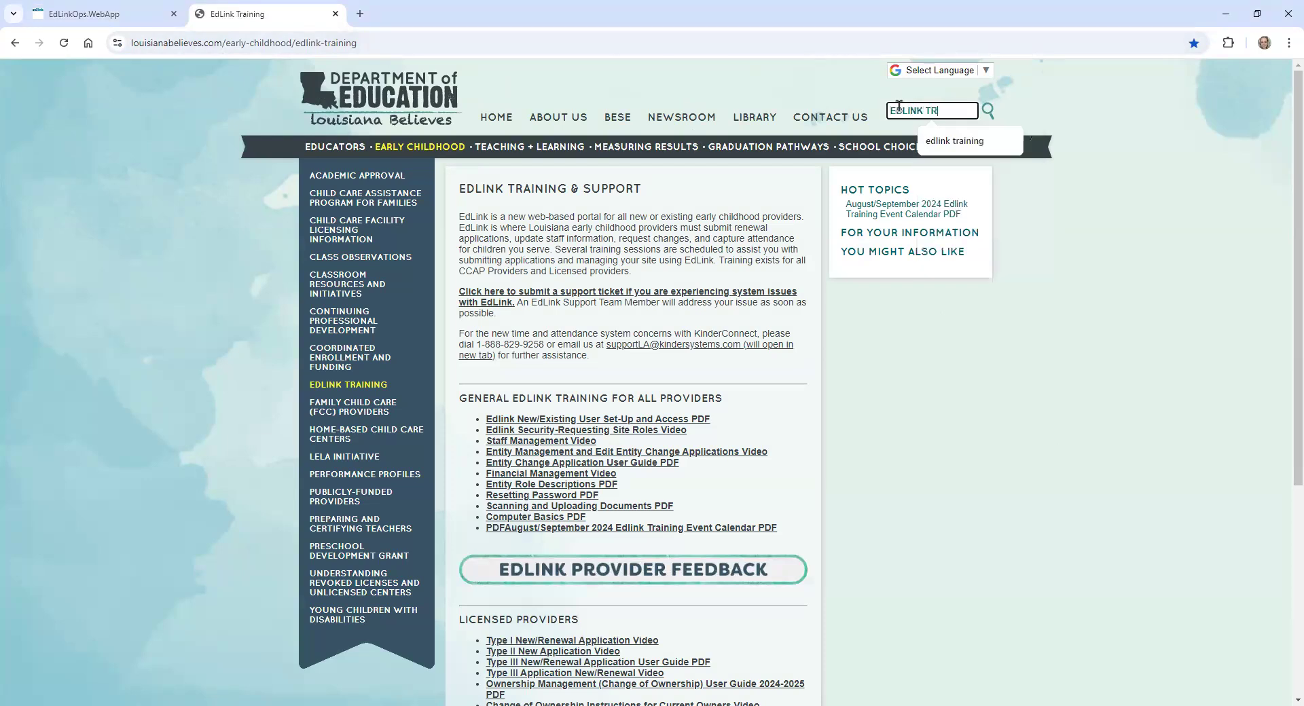
text(ng)
key(Return)
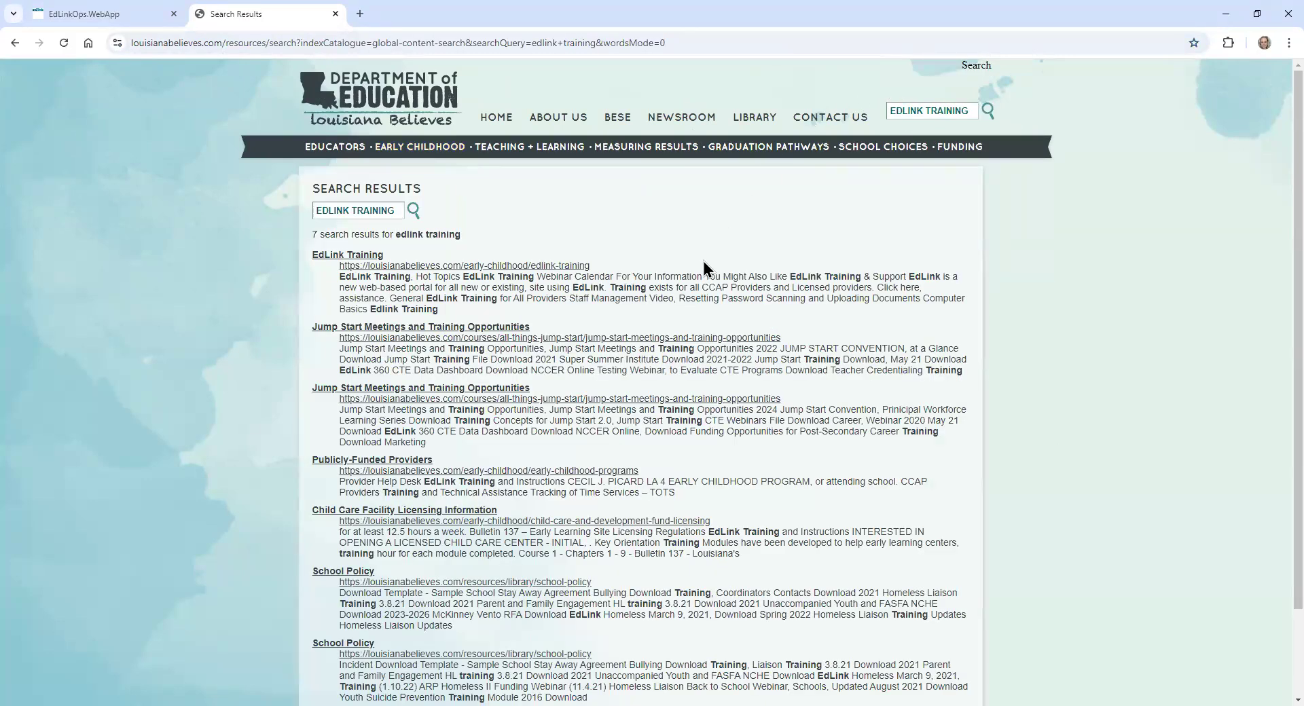
- Open the EdLink Training & Support result and check the Type I New/Renewal Application Video under Licensed Providers
click(322, 256)
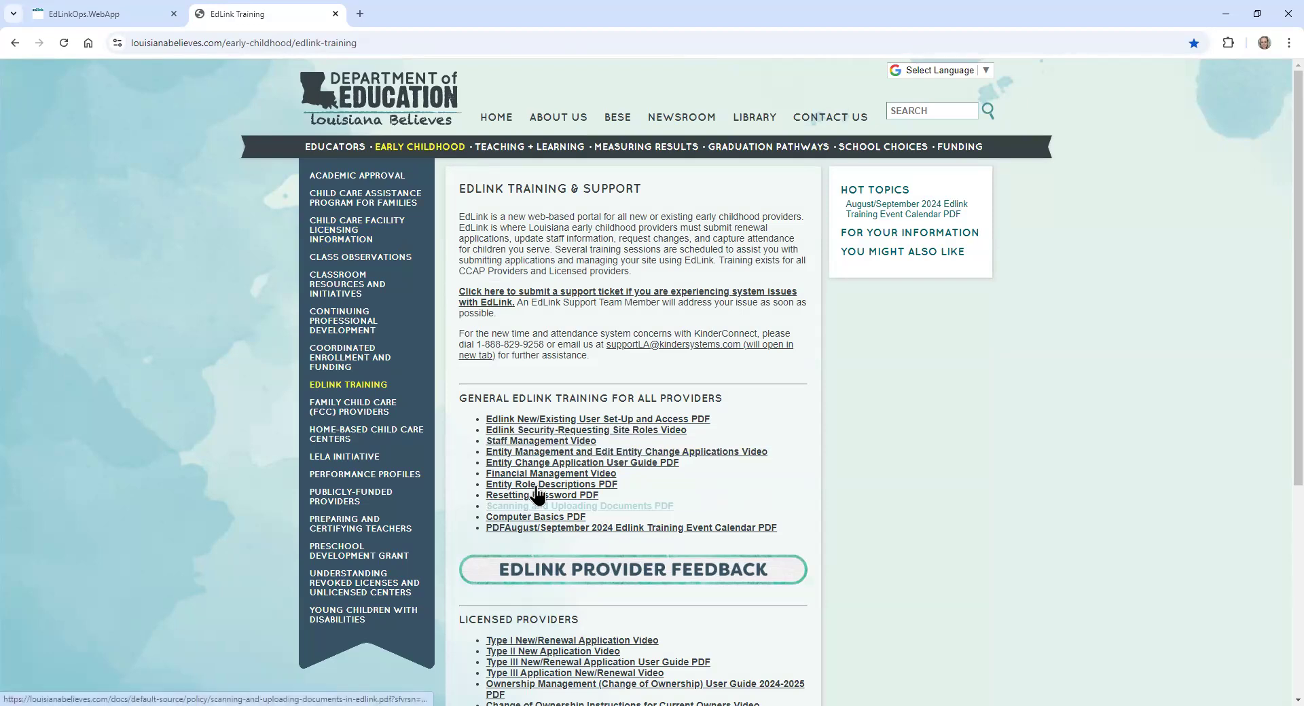
drag(1298, 343, 1166, 503)
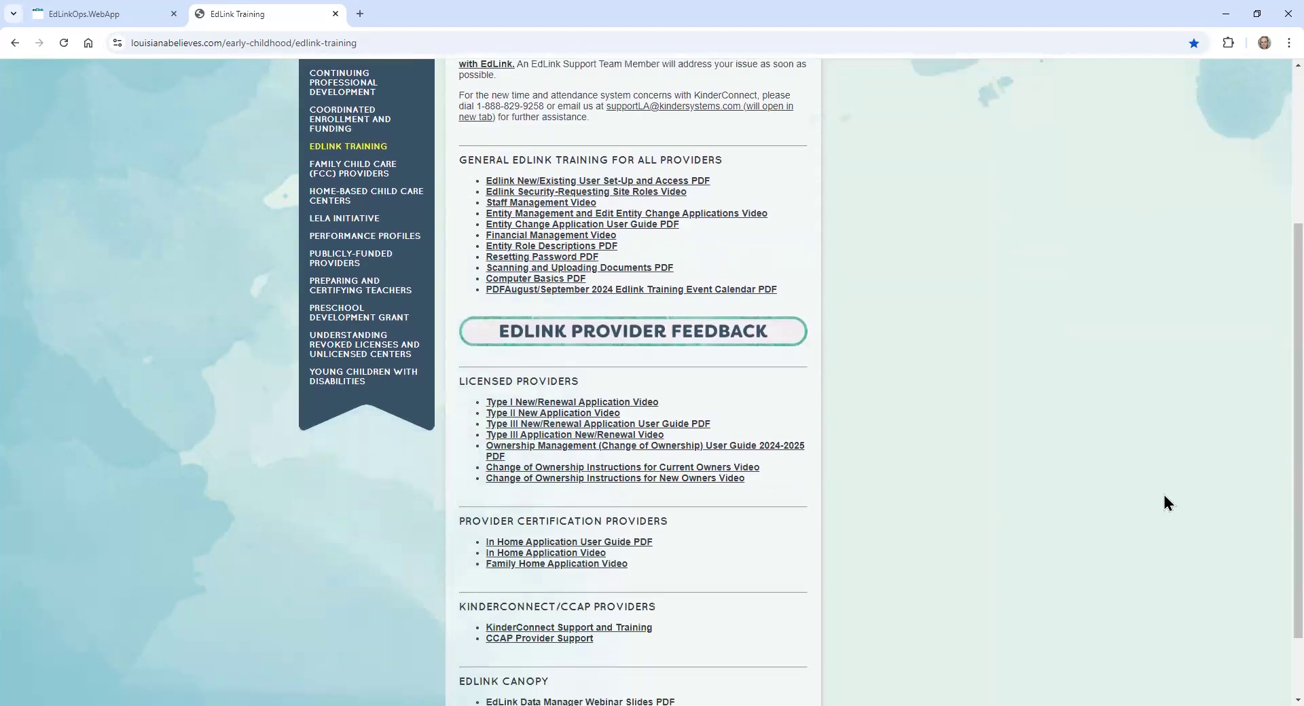
click(527, 405)
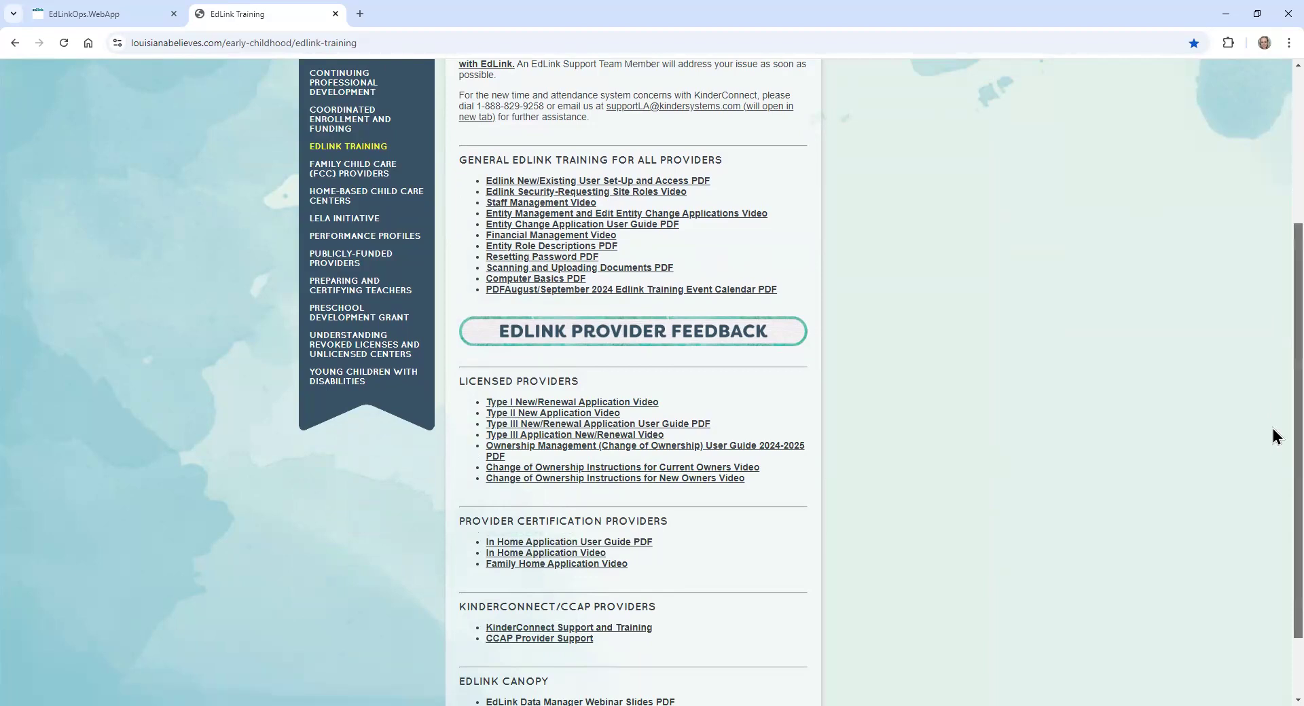
scroll(1274, 437, up, 4)
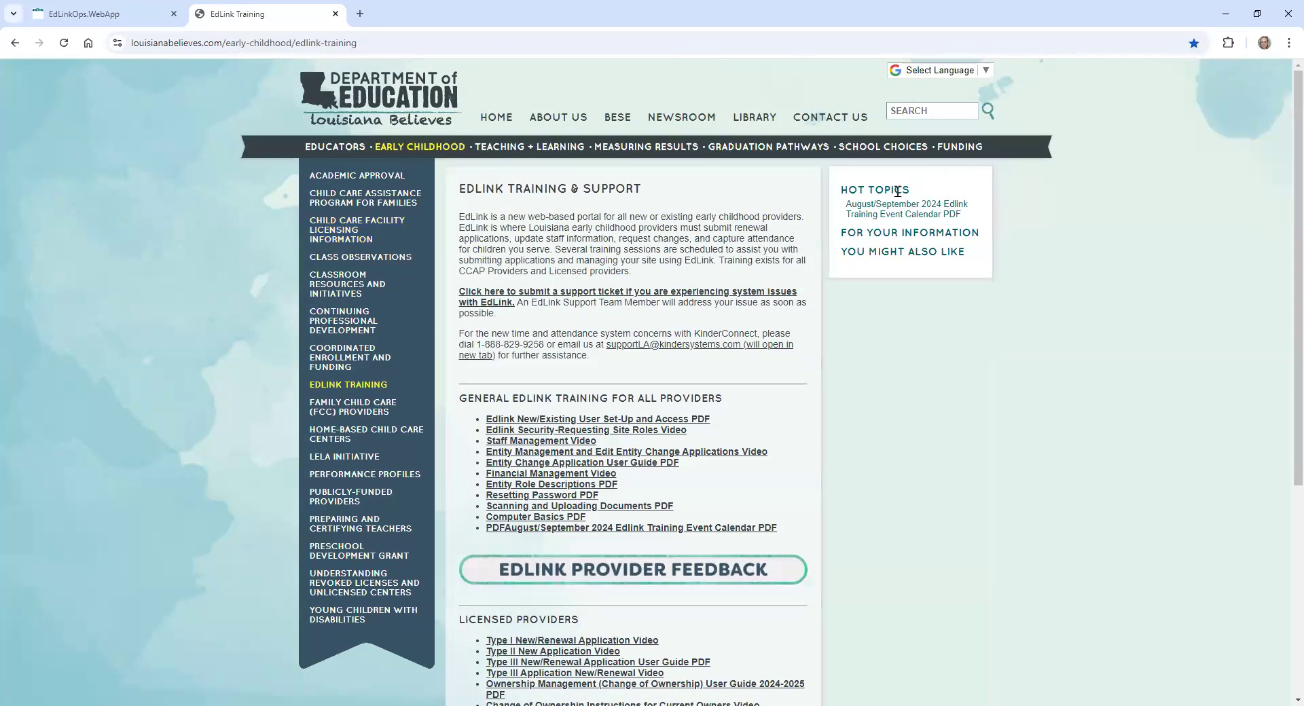